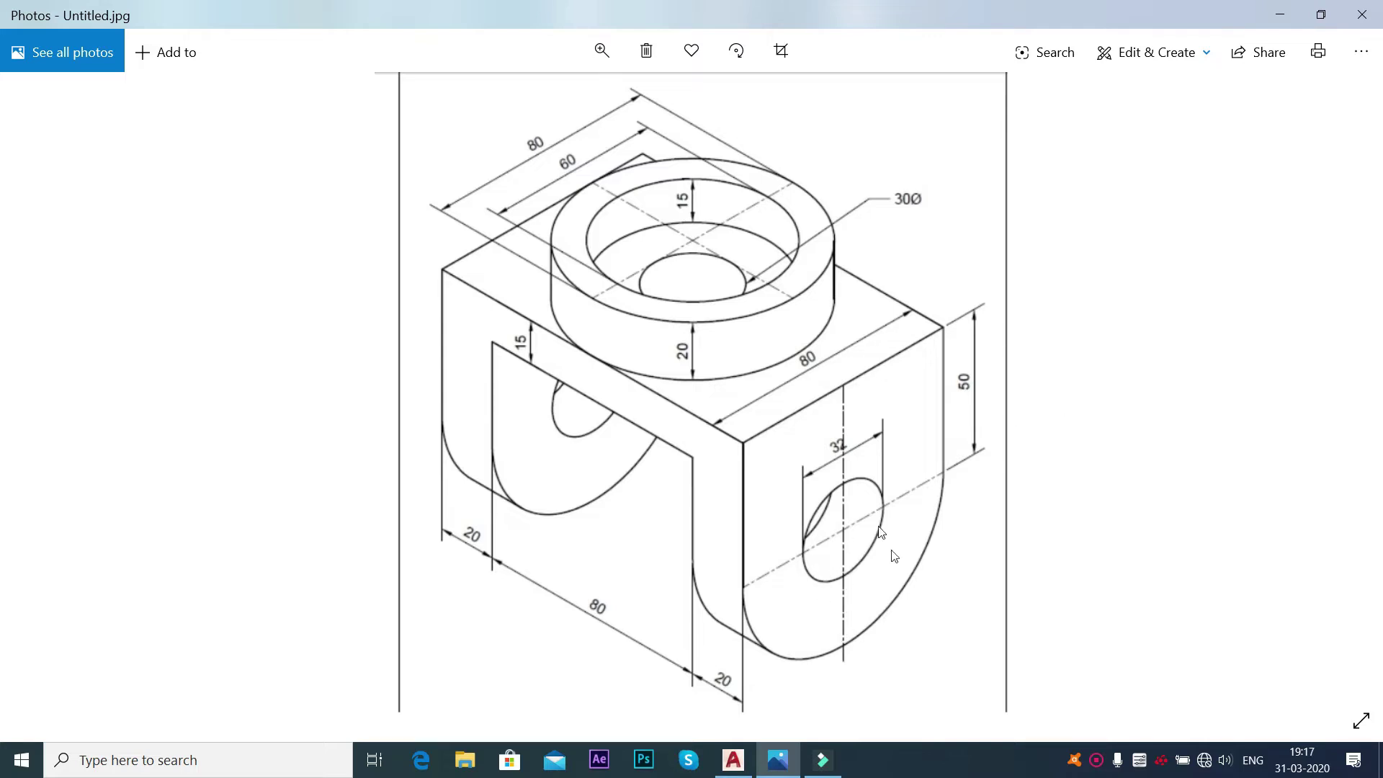
# Switch to AutoCAD, start a new drawing and set its limits from 0,0 to 200,200.
pyautogui.click(733, 760)
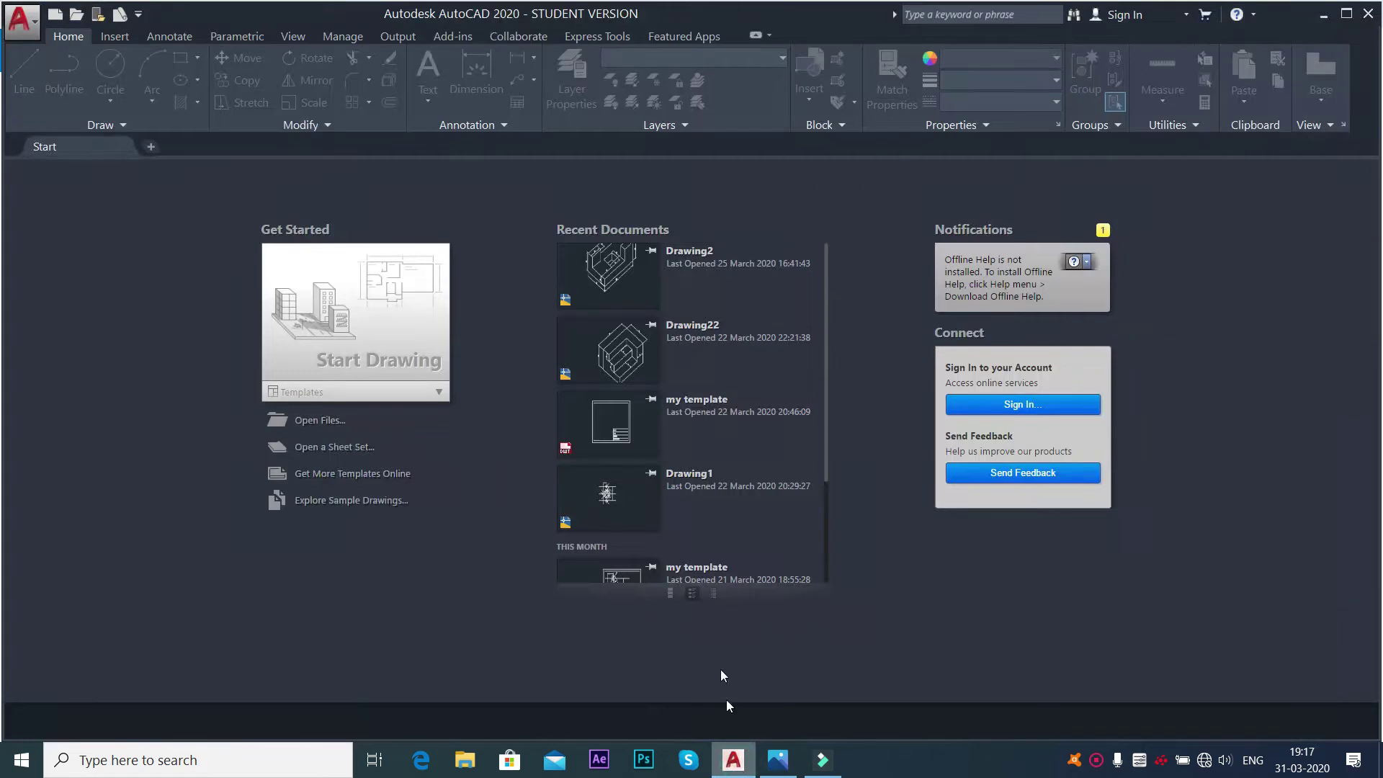
pyautogui.click(397, 339)
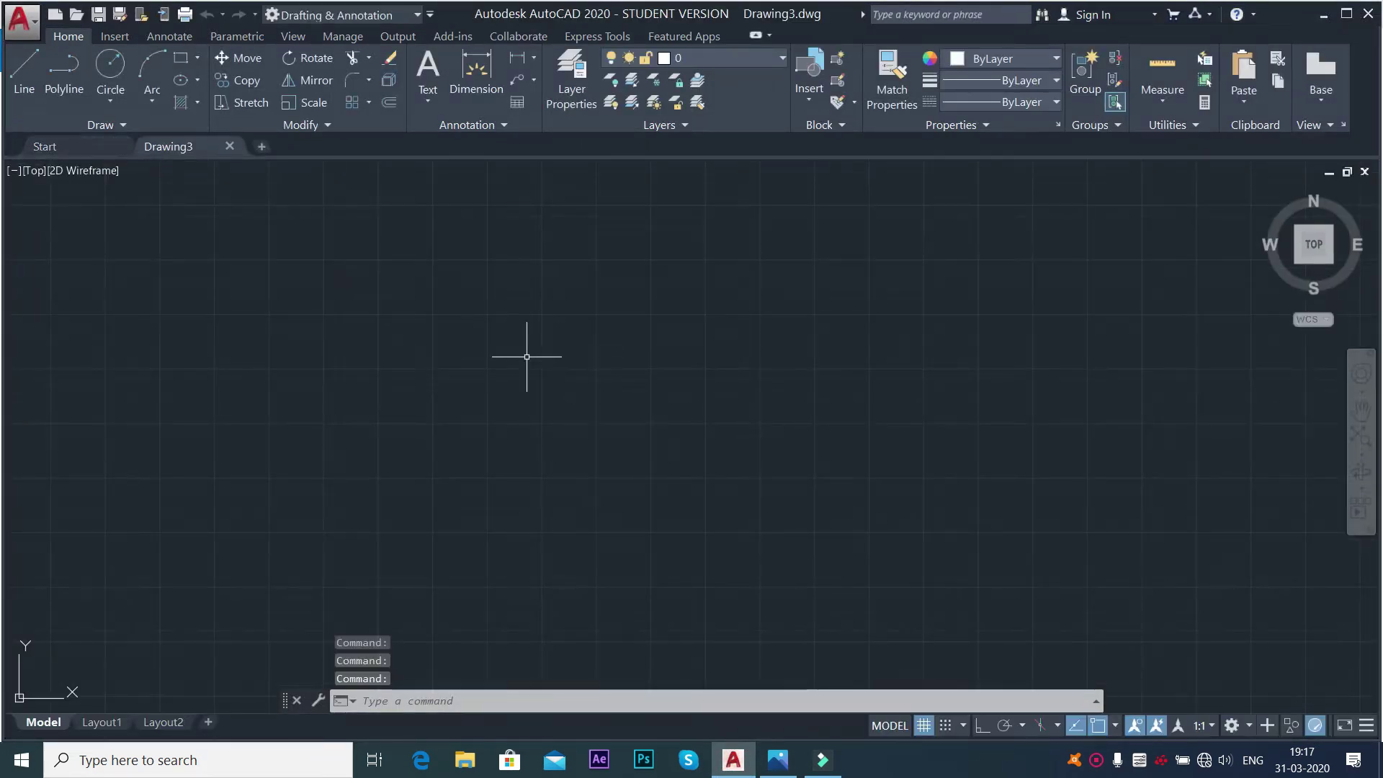
pyautogui.write('LIMITs')
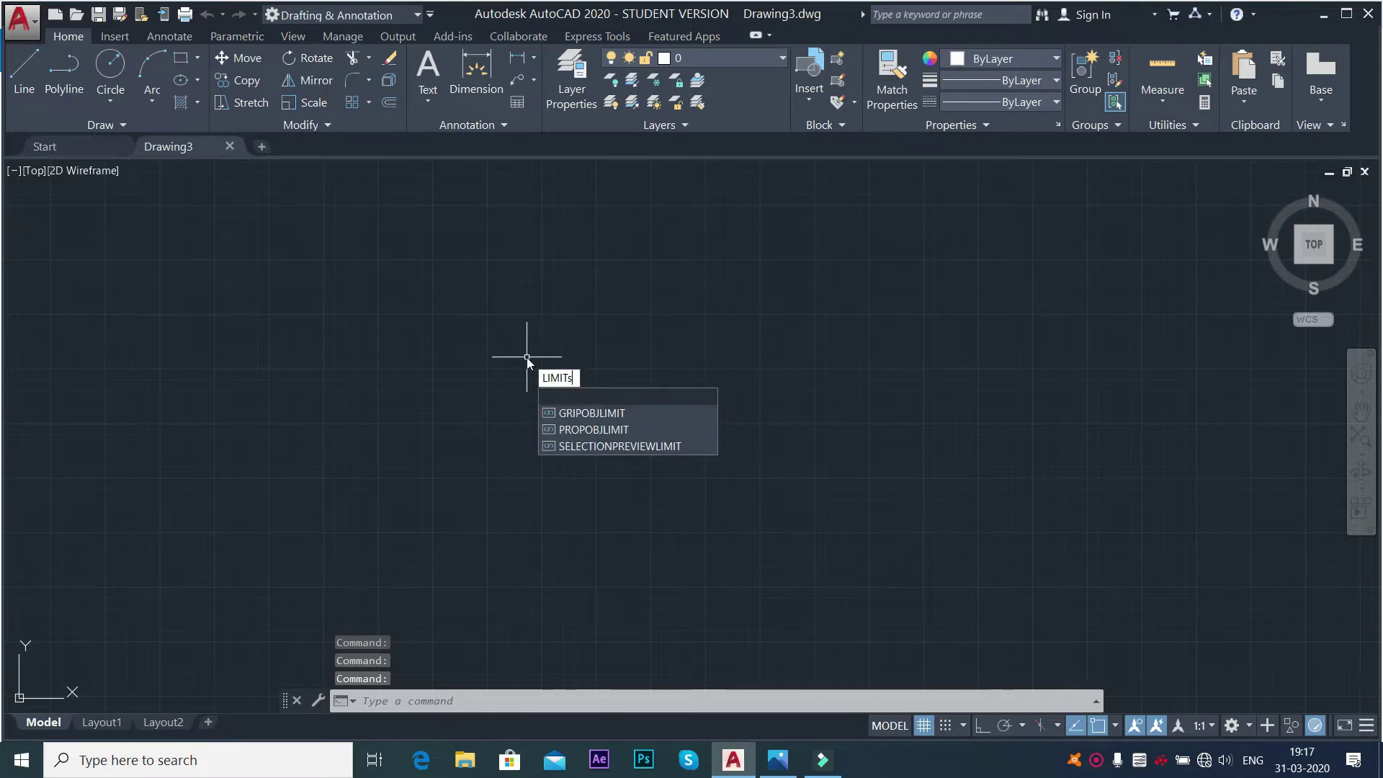
pyautogui.press('Return')
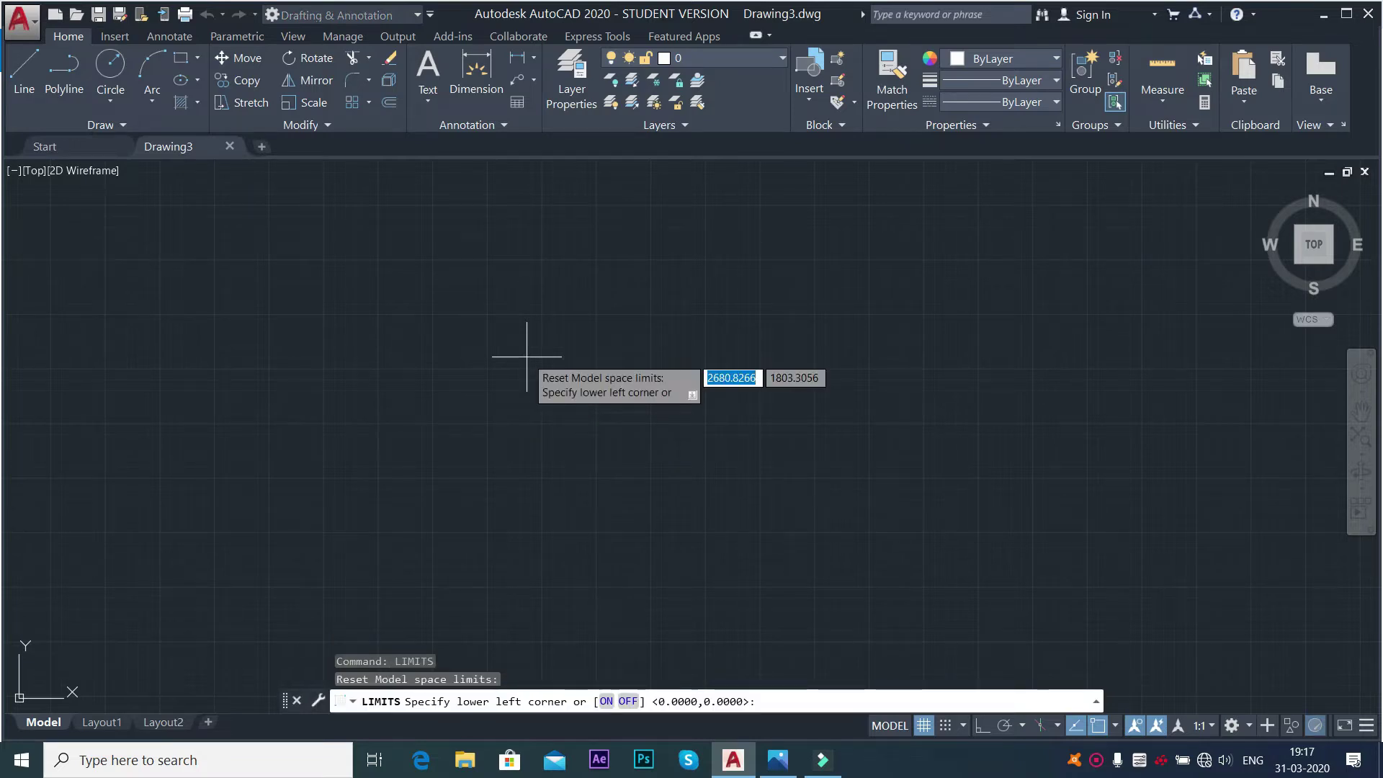
pyautogui.write('0')
pyautogui.press('Tab')
pyautogui.write('0')
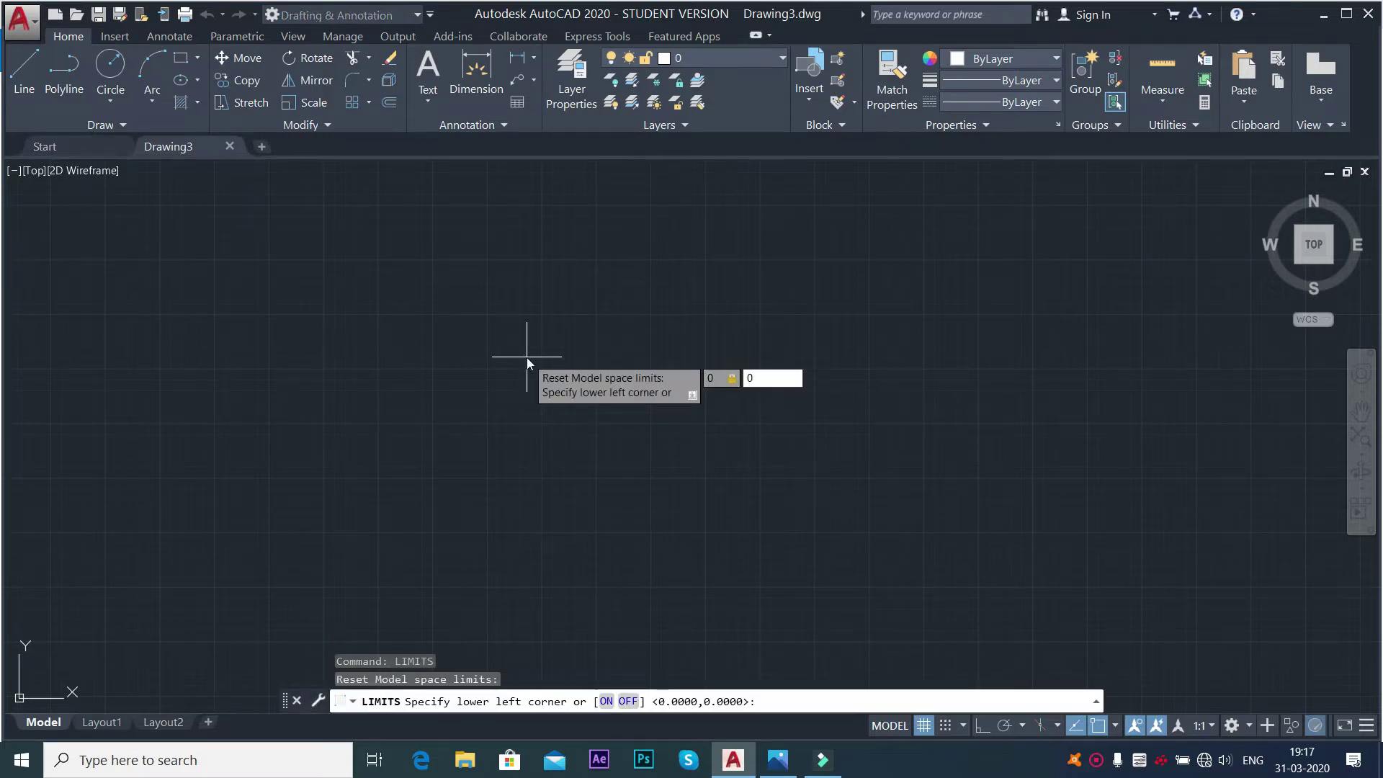
pyautogui.press('Return')
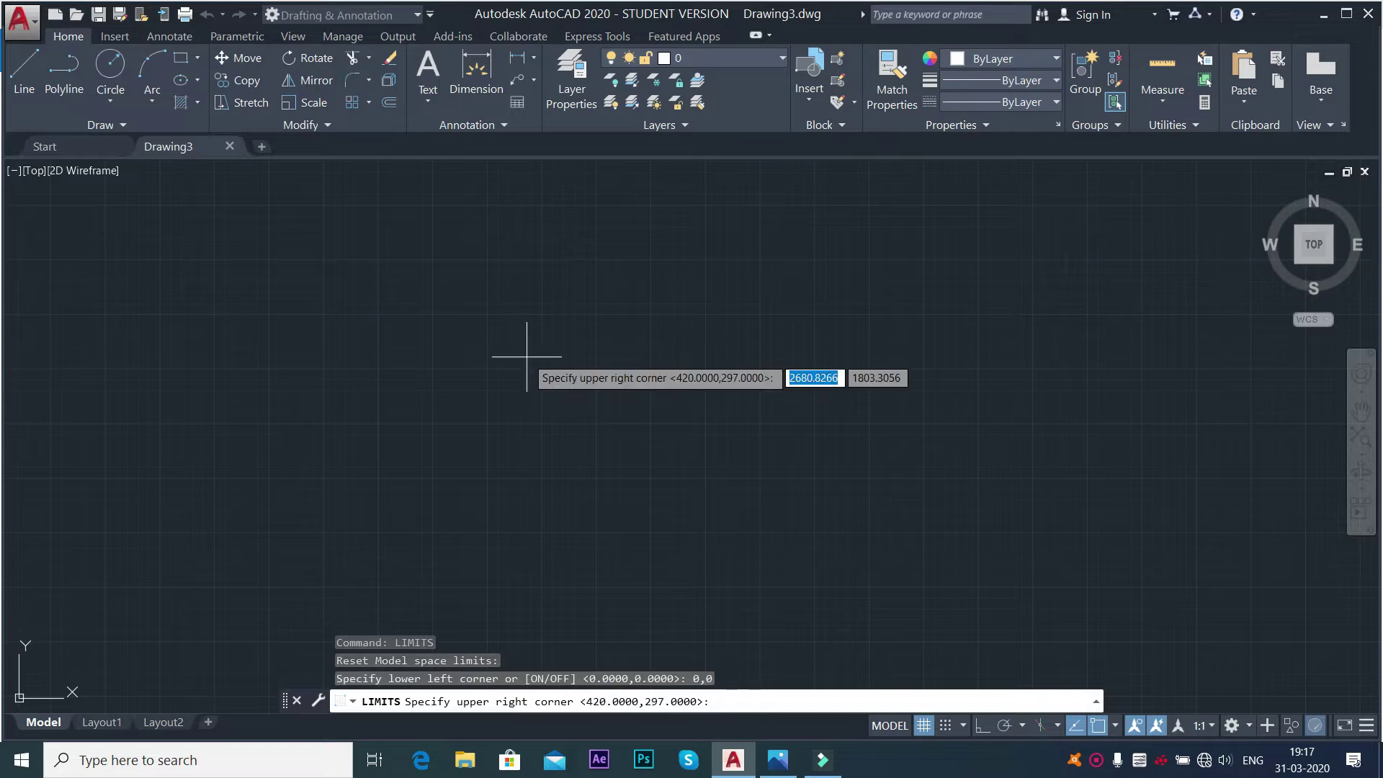
pyautogui.write('200')
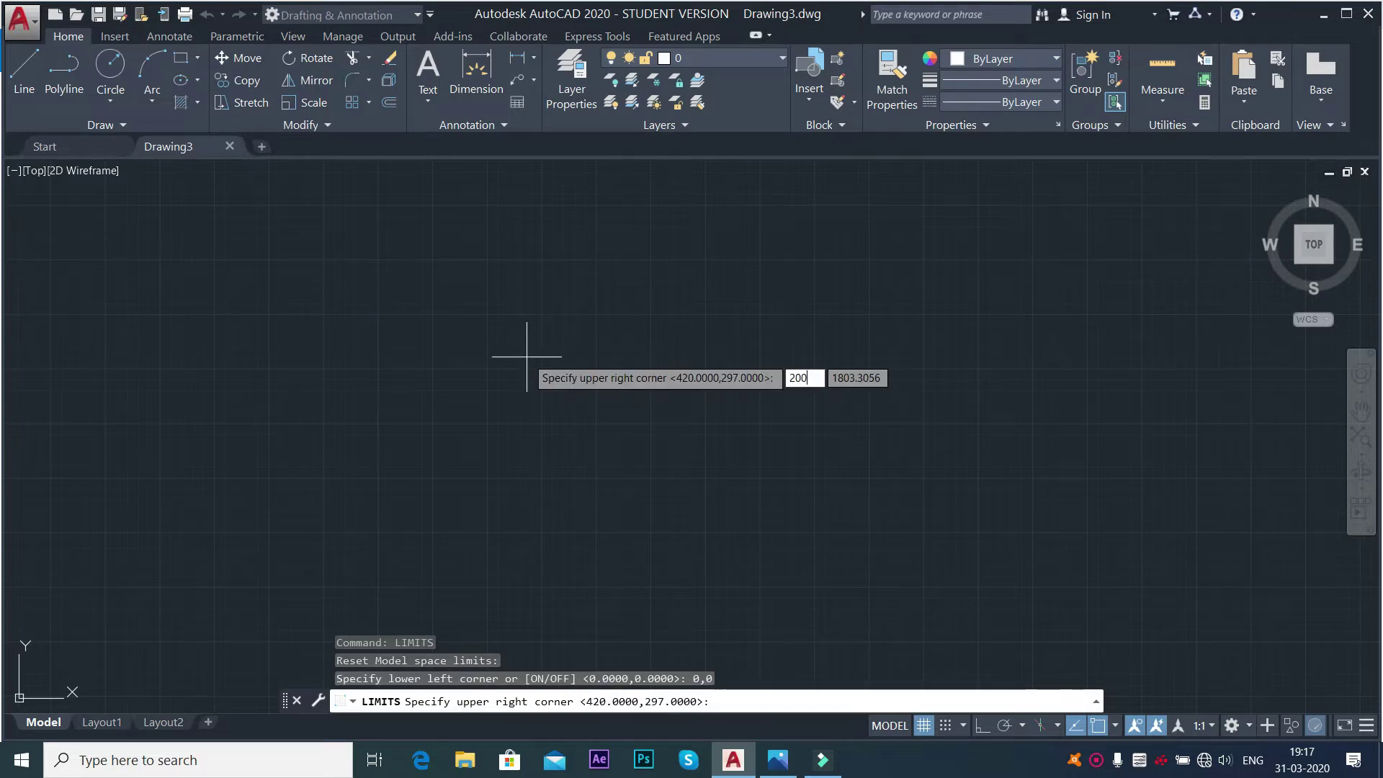
pyautogui.press('Tab')
pyautogui.write('200')
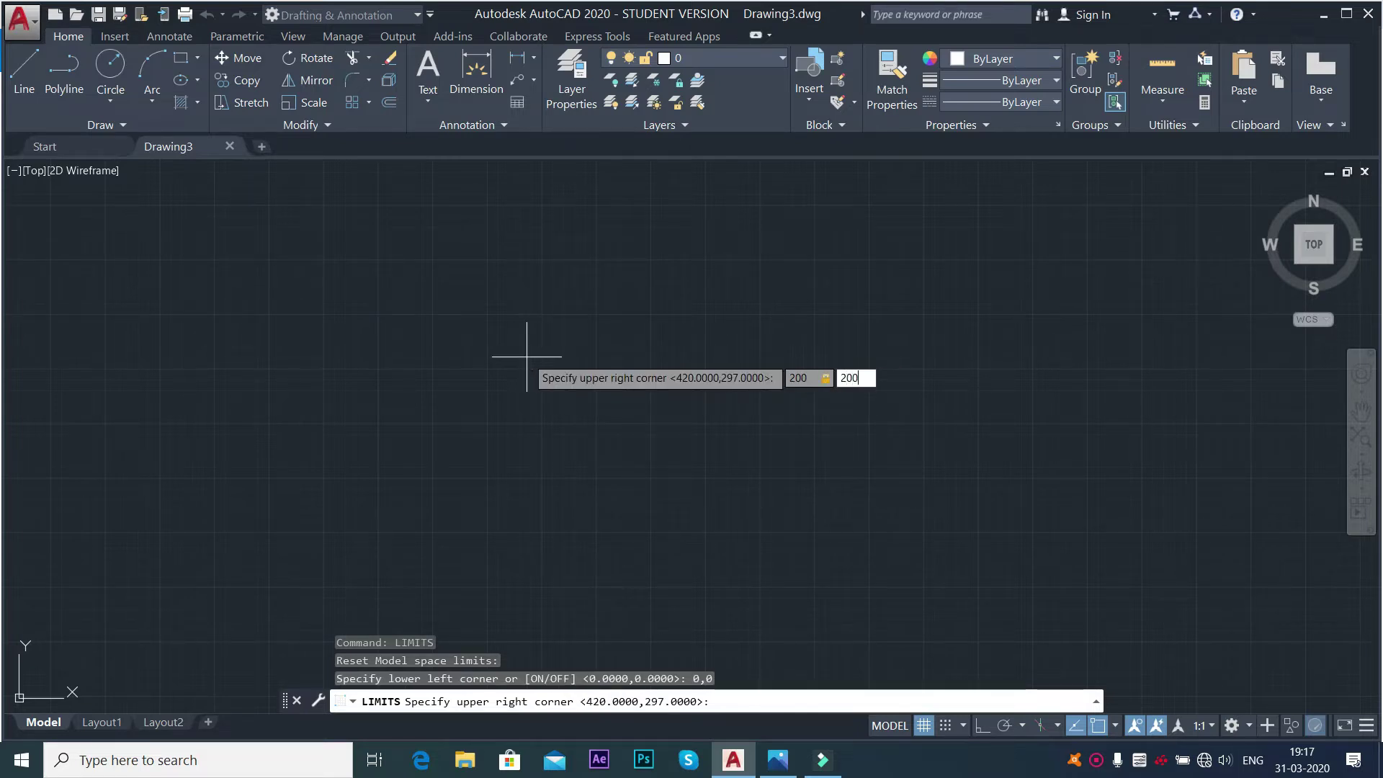
pyautogui.press('Return')
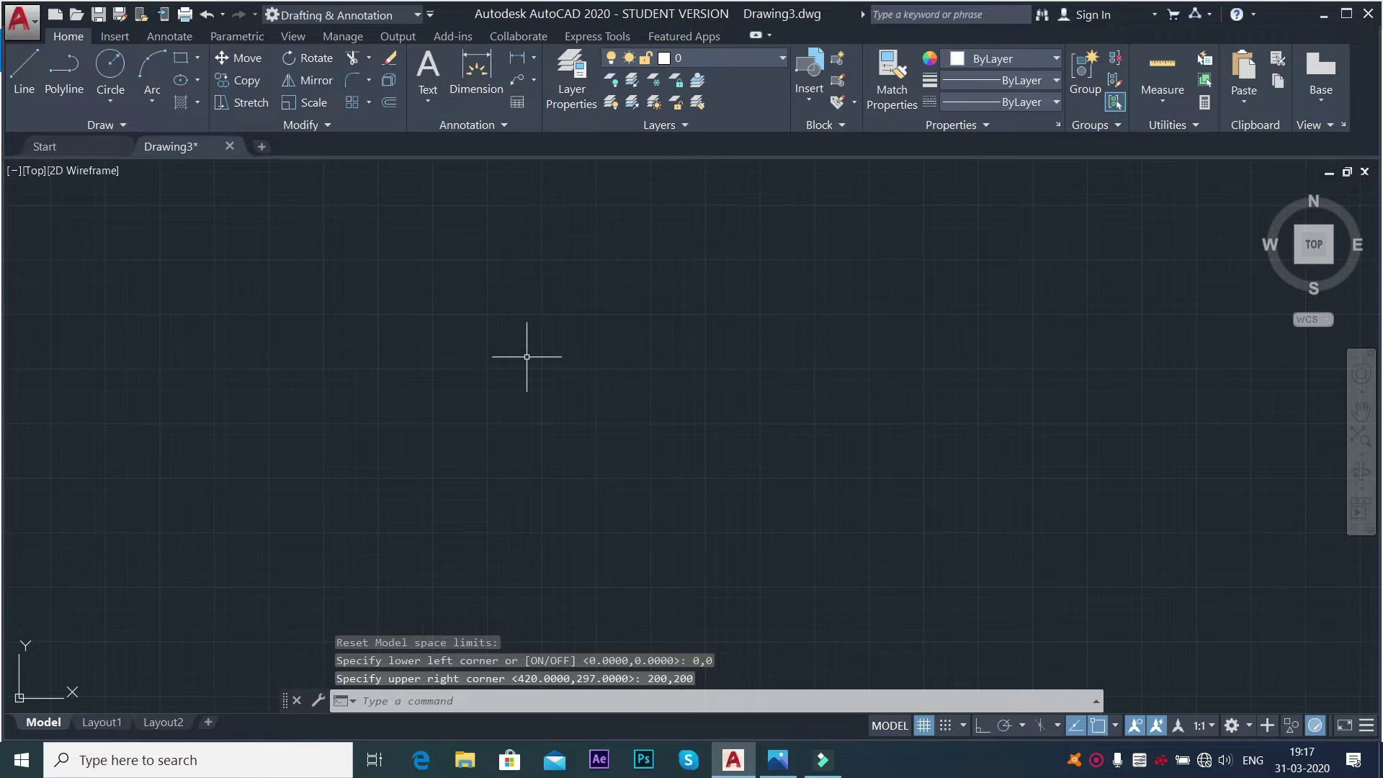
# Zoom to show the whole drawing area and set SNAPSTYL to 1 for isometric snap.
pyautogui.write('z')
pyautogui.press('Return')
pyautogui.write('a')
pyautogui.press('Return')
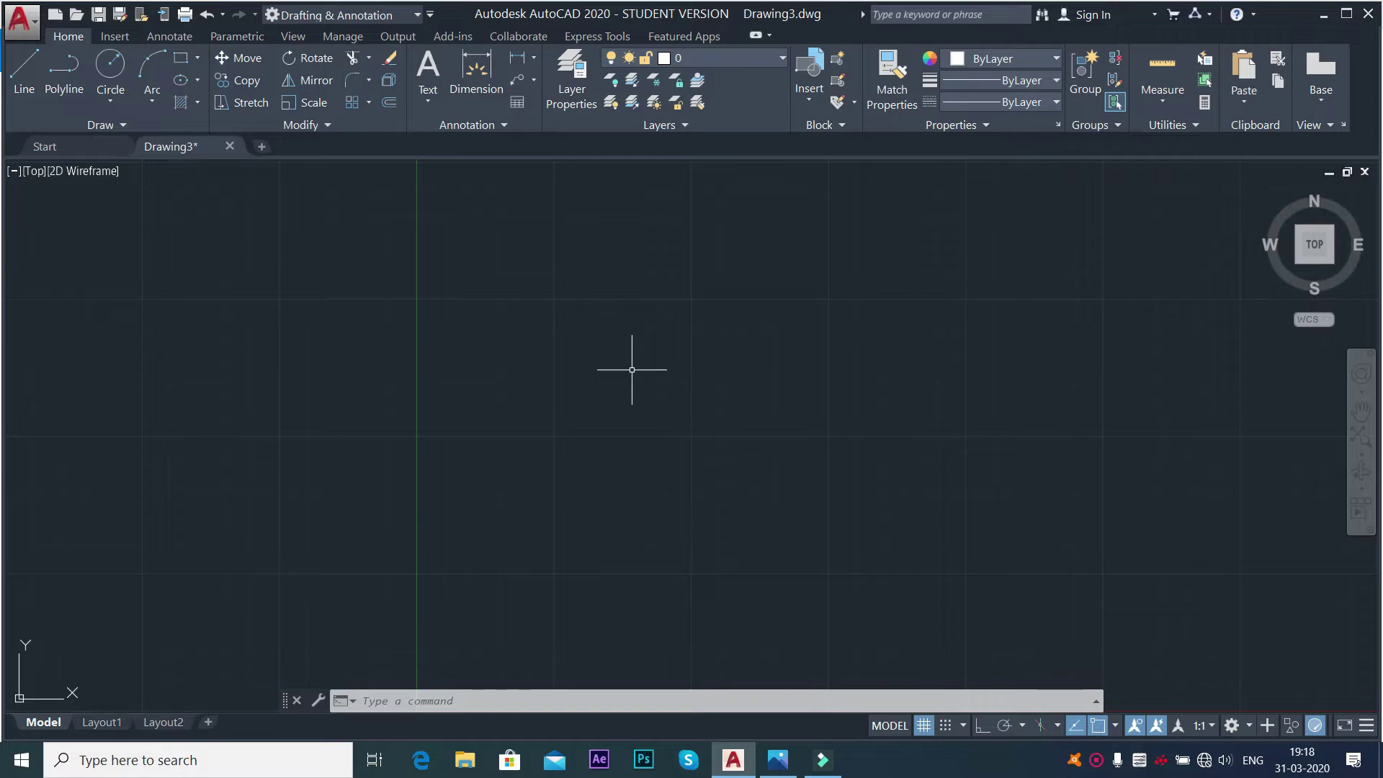
pyautogui.write('SNAPSt')
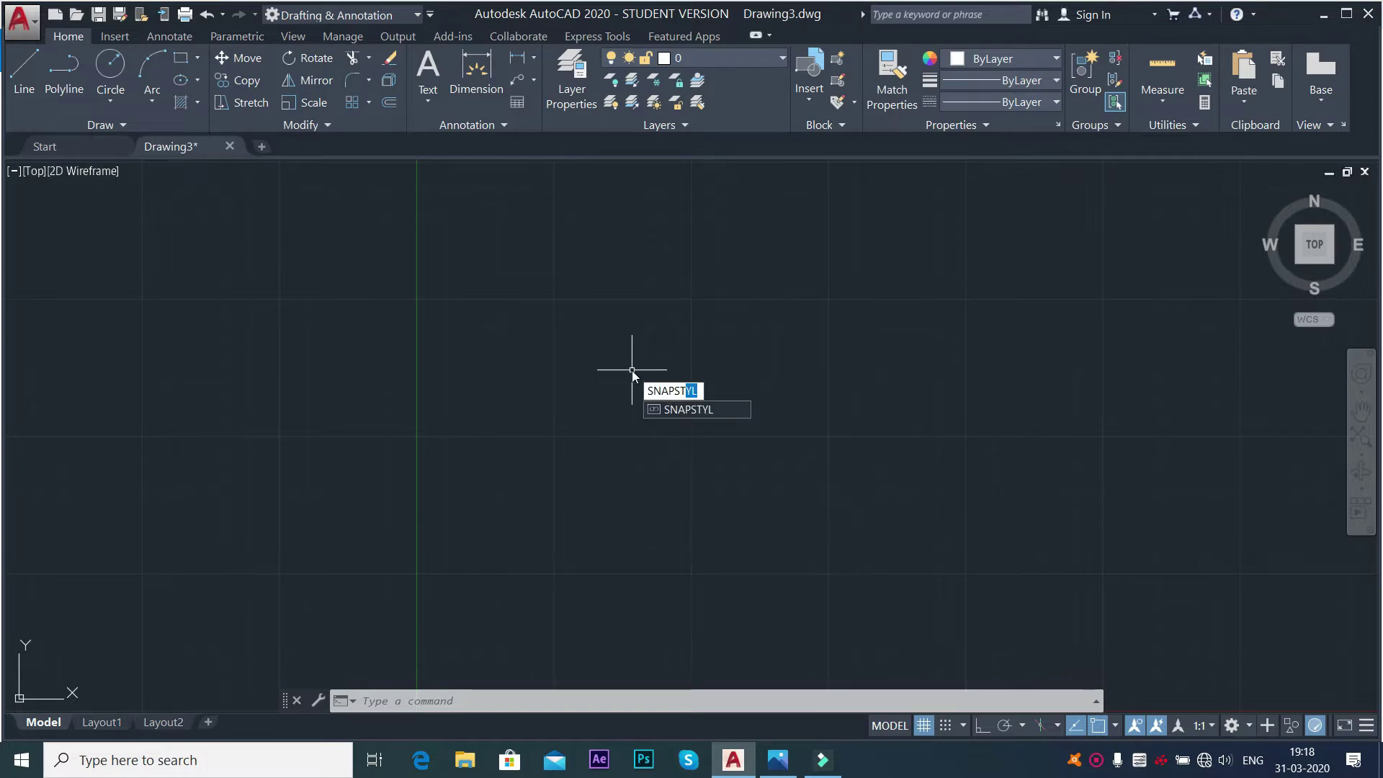
pyautogui.press('Return')
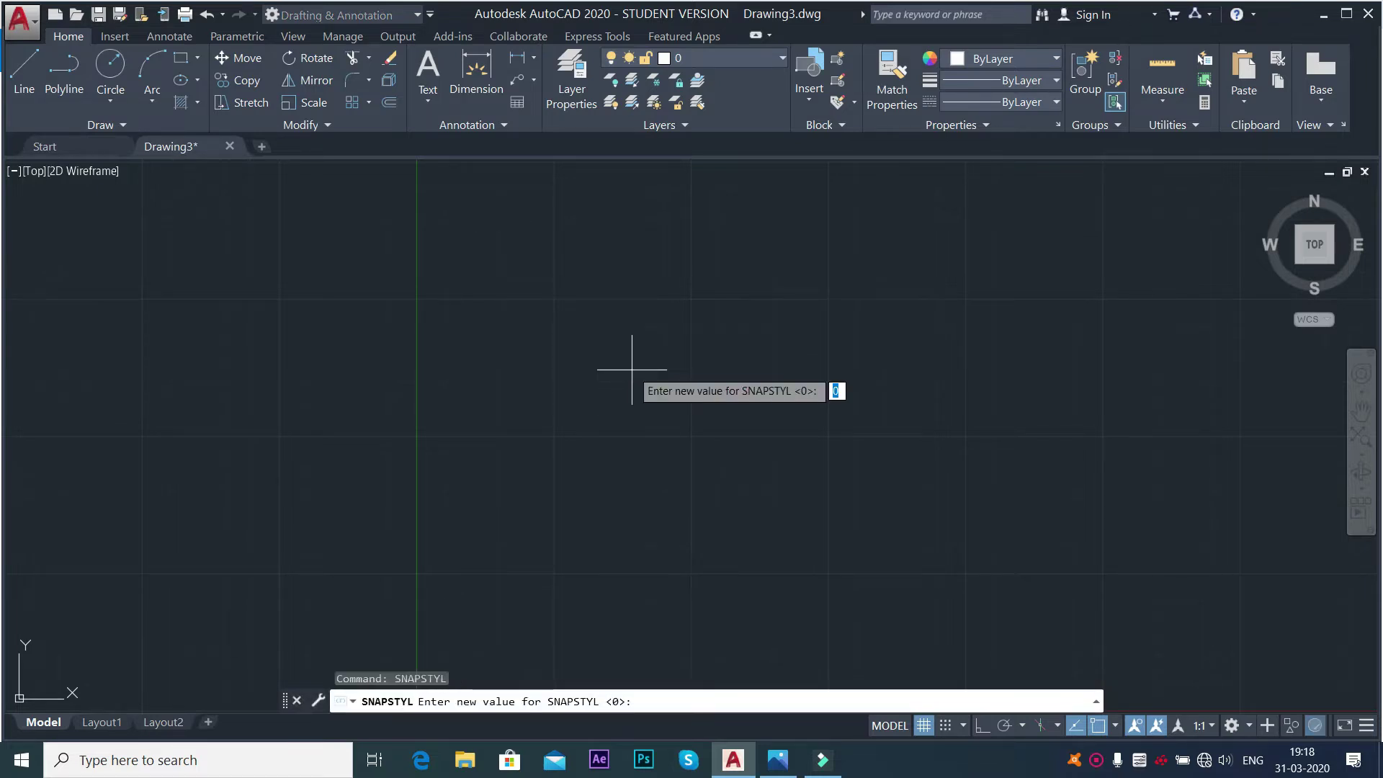
pyautogui.write('1')
pyautogui.press('Return')
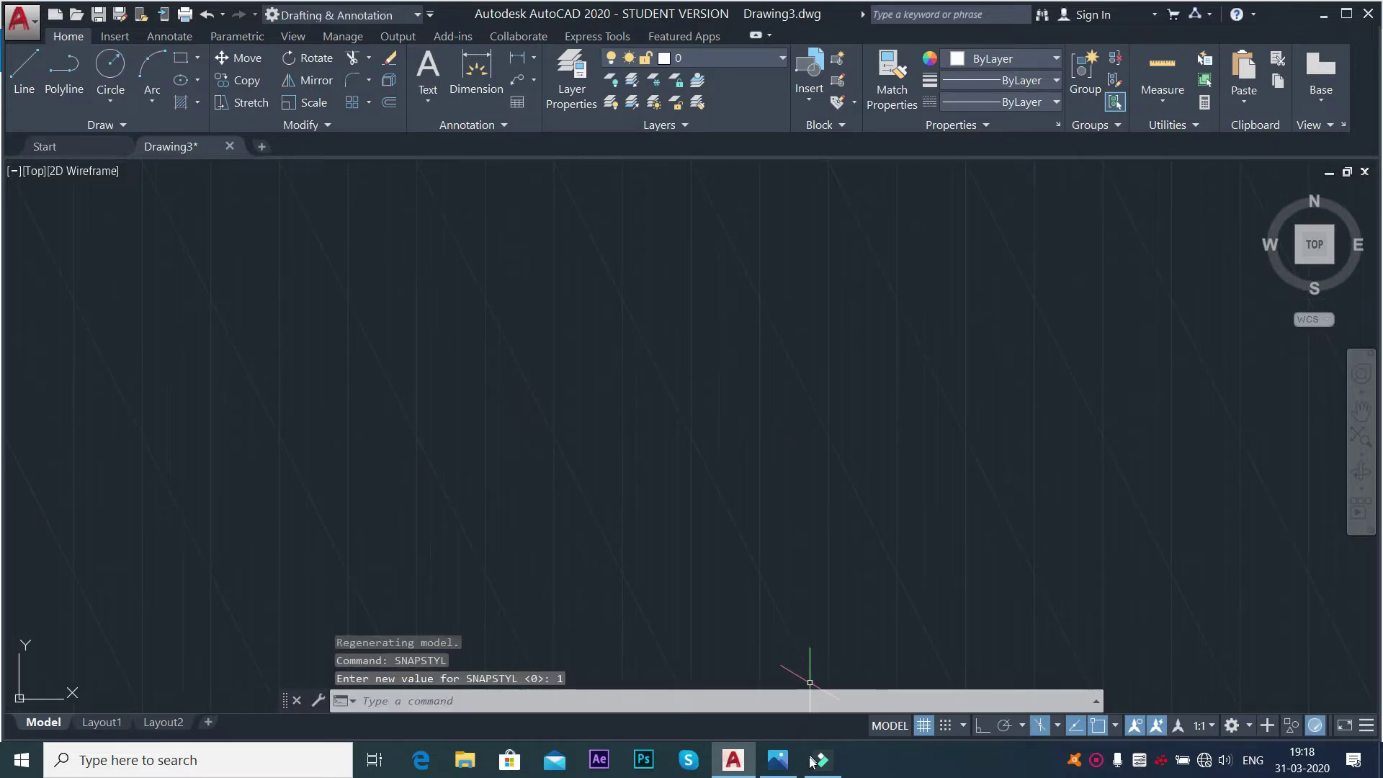
# Check the reference image in Photos, then draw the top face's 120-long front edge in AutoCAD on the Top isoplane with Ortho on.
pyautogui.moveTo(819, 764)
pyautogui.click(778, 760)
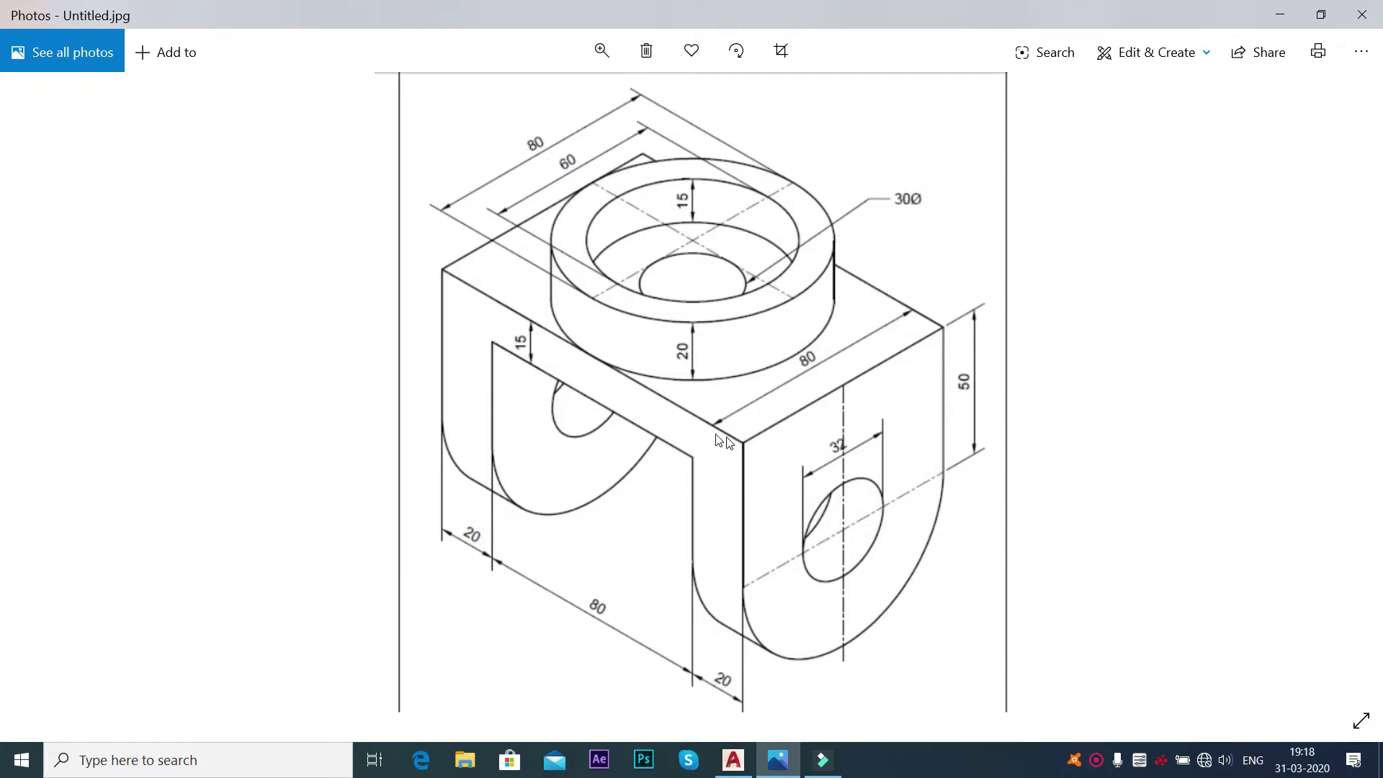
pyautogui.click(731, 762)
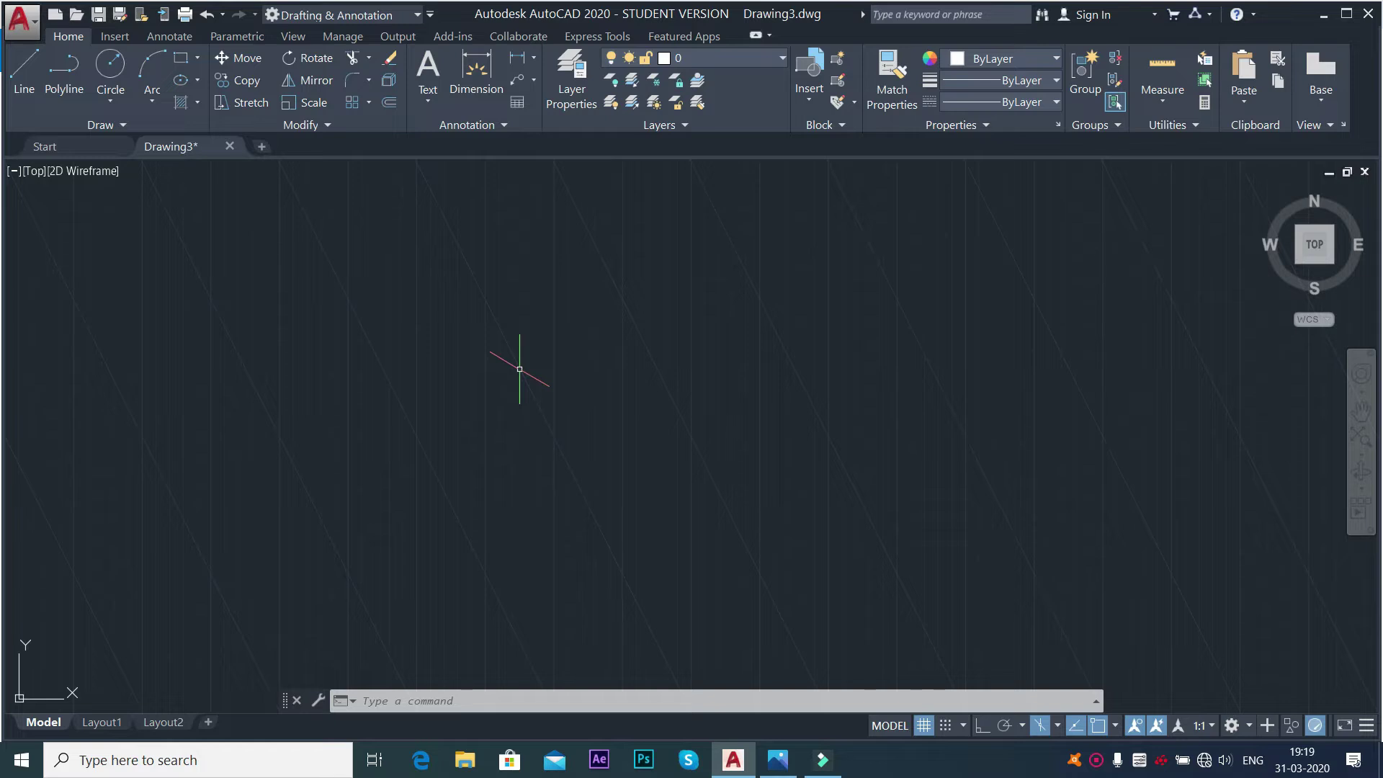
pyautogui.press('F5')
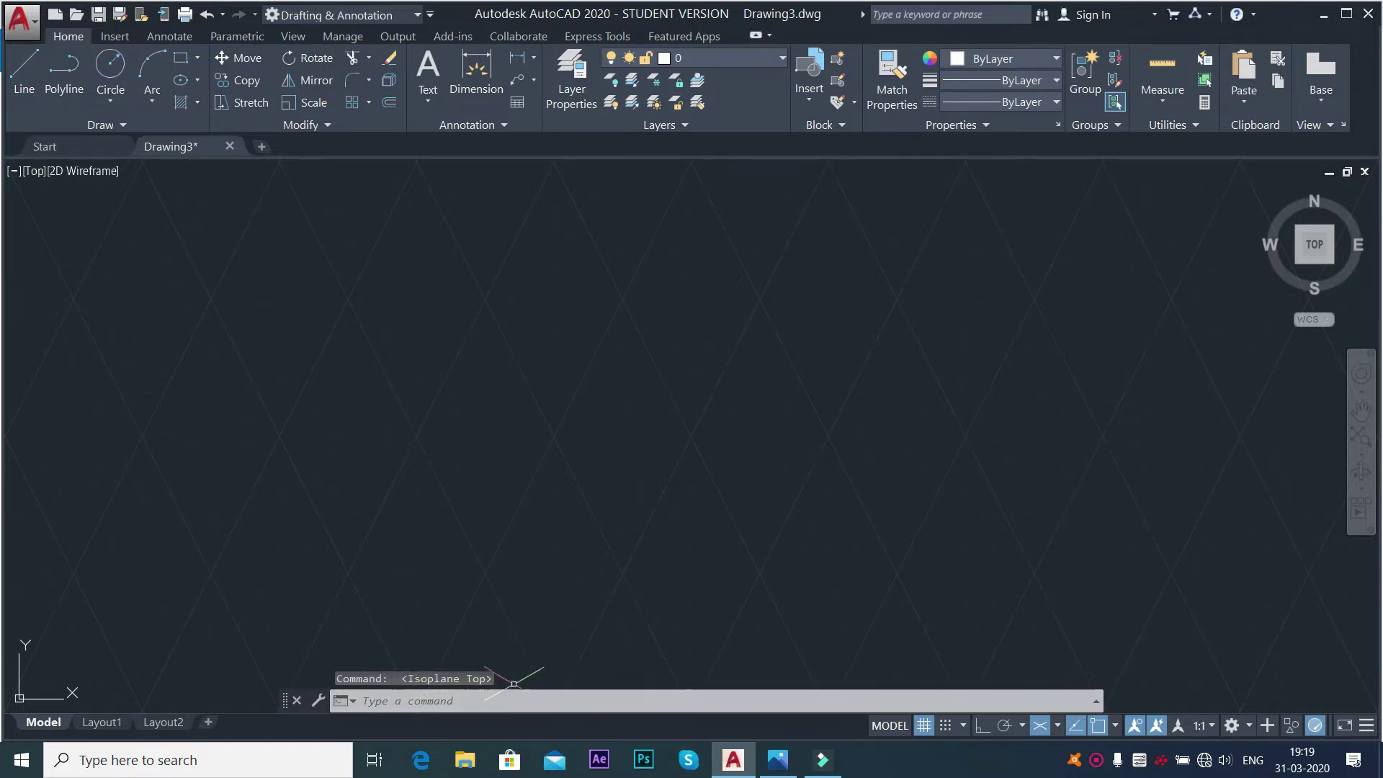
pyautogui.click(23, 68)
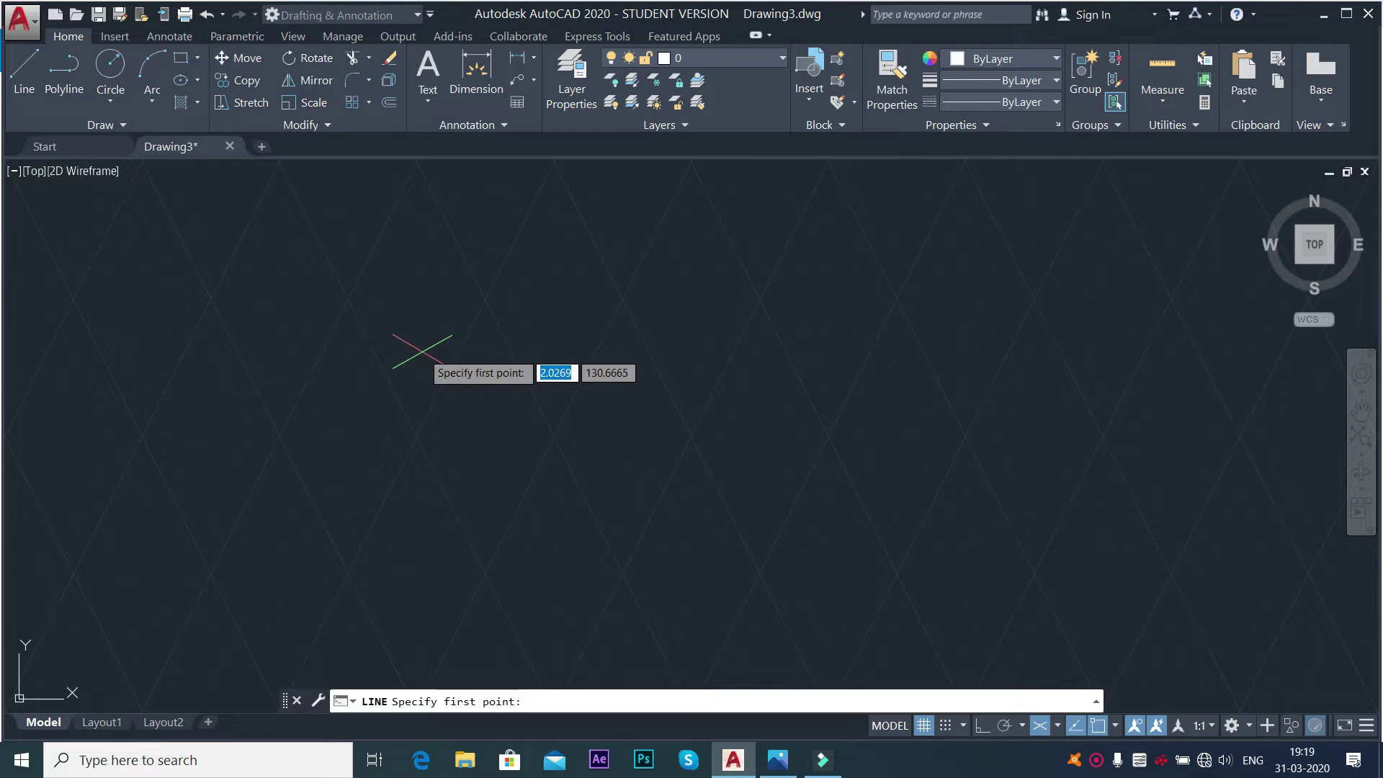
pyautogui.click(425, 390)
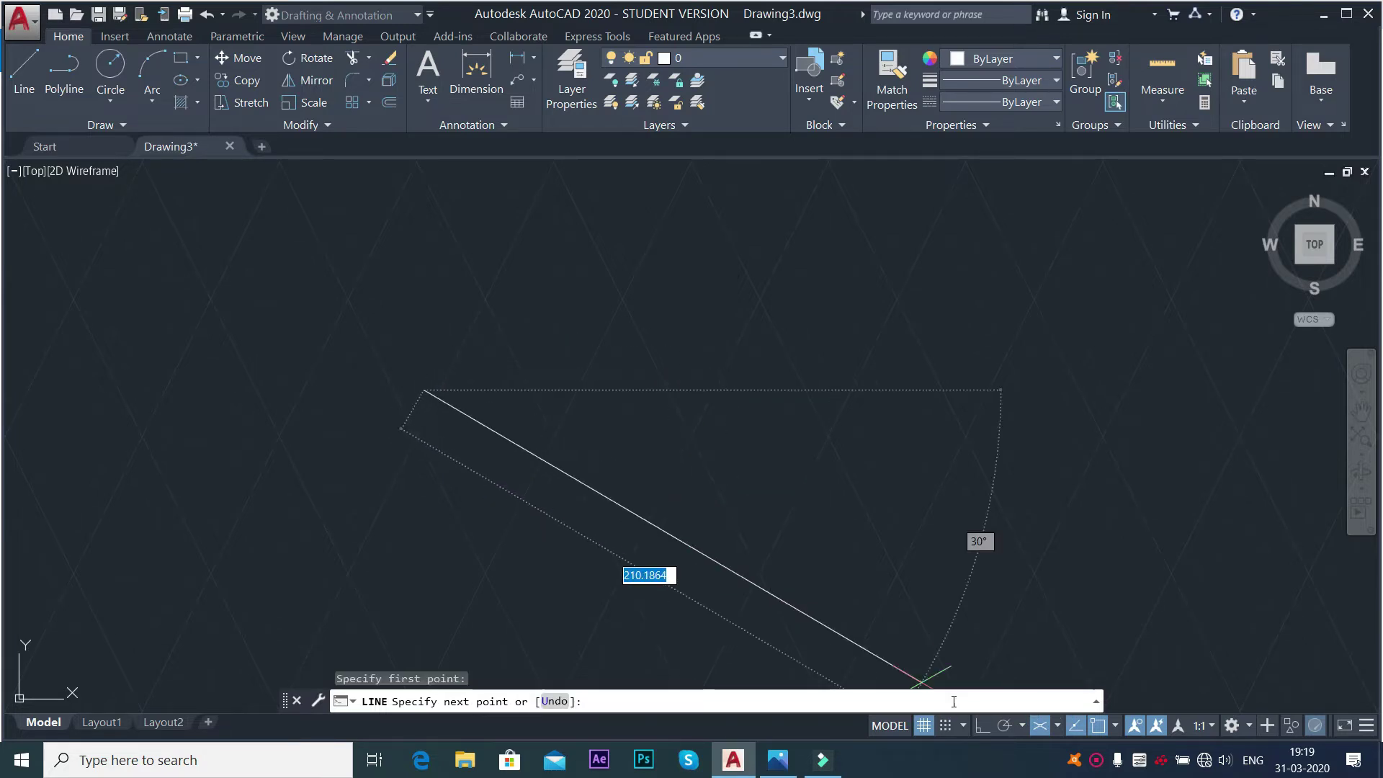
pyautogui.click(982, 727)
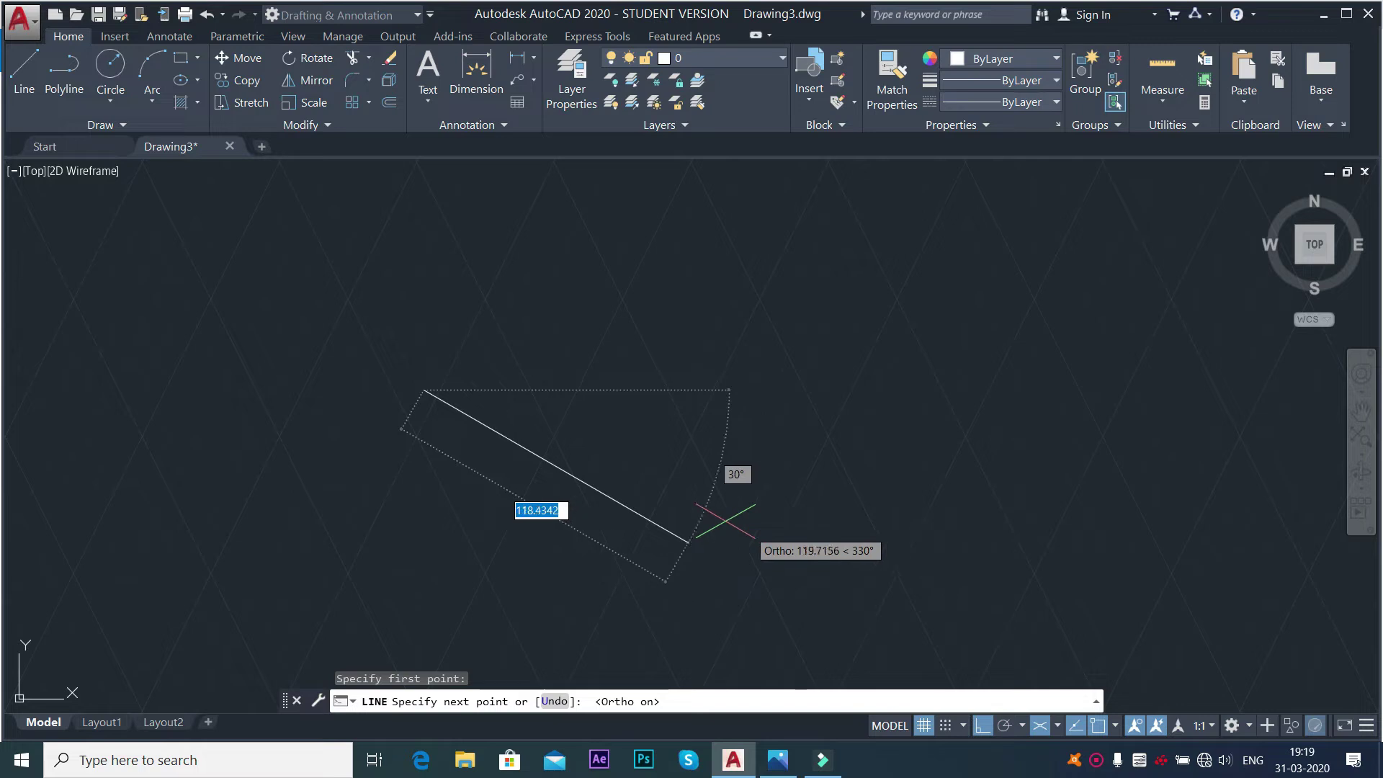
pyautogui.write('100')
pyautogui.press('Return')
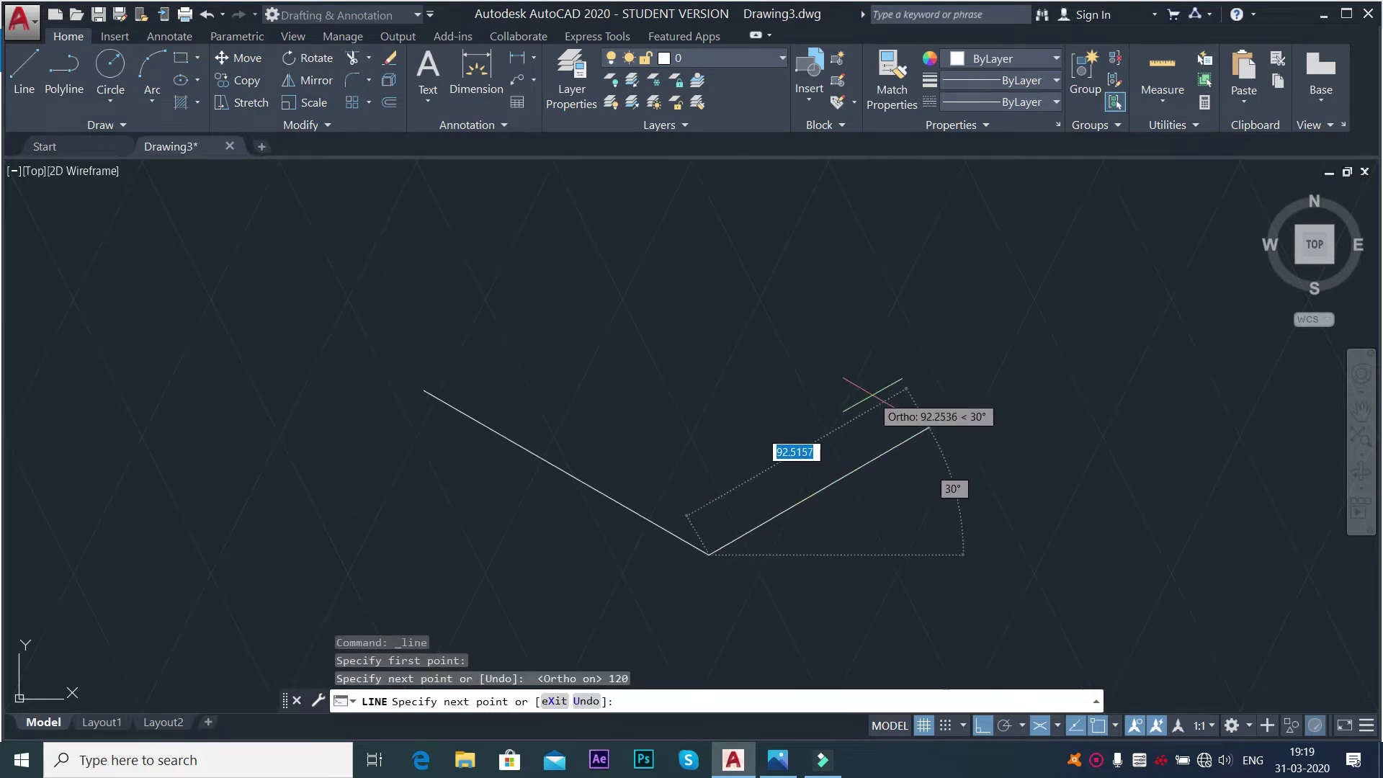
# Complete the top face as a closed parallelogram with an 80-long side edge and a parallel 120-long back edge.
pyautogui.write('80')
pyautogui.press('Return')
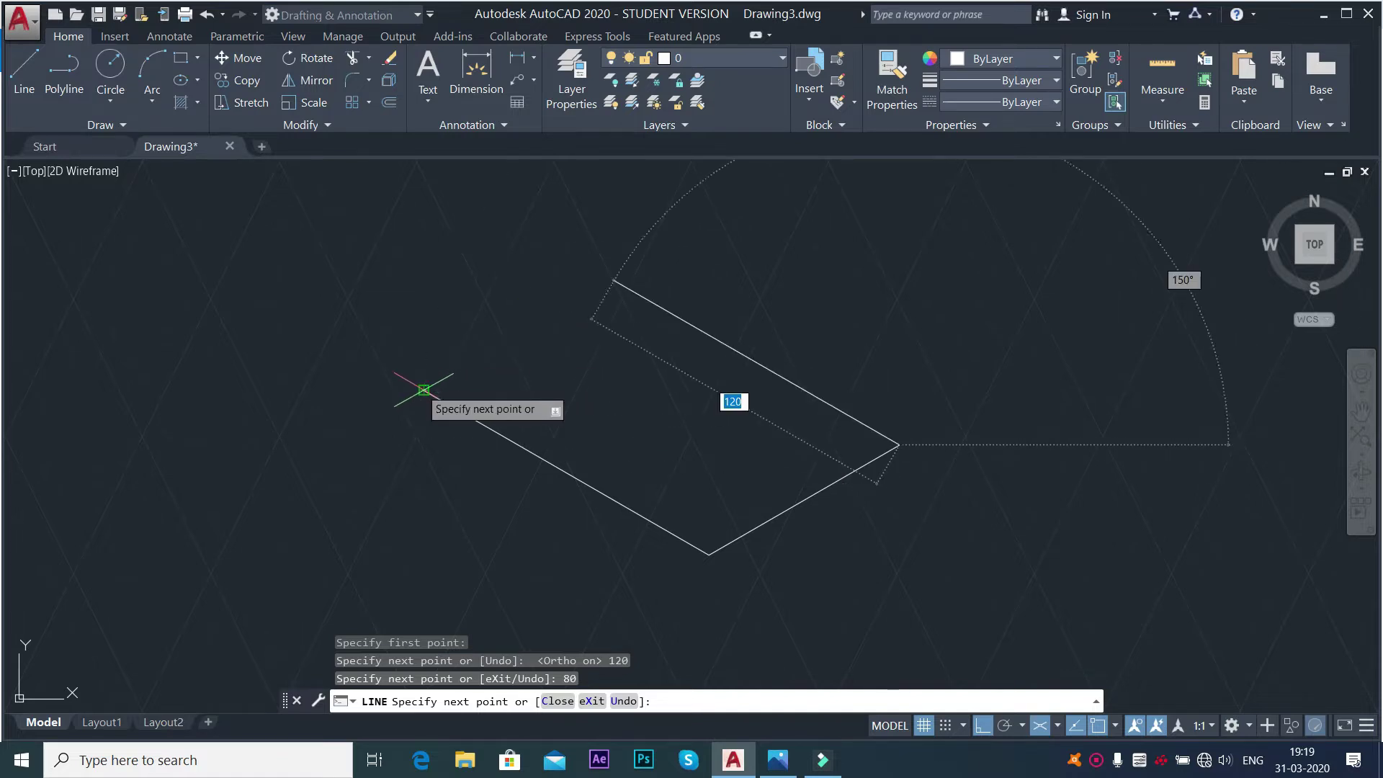
pyautogui.click(461, 351)
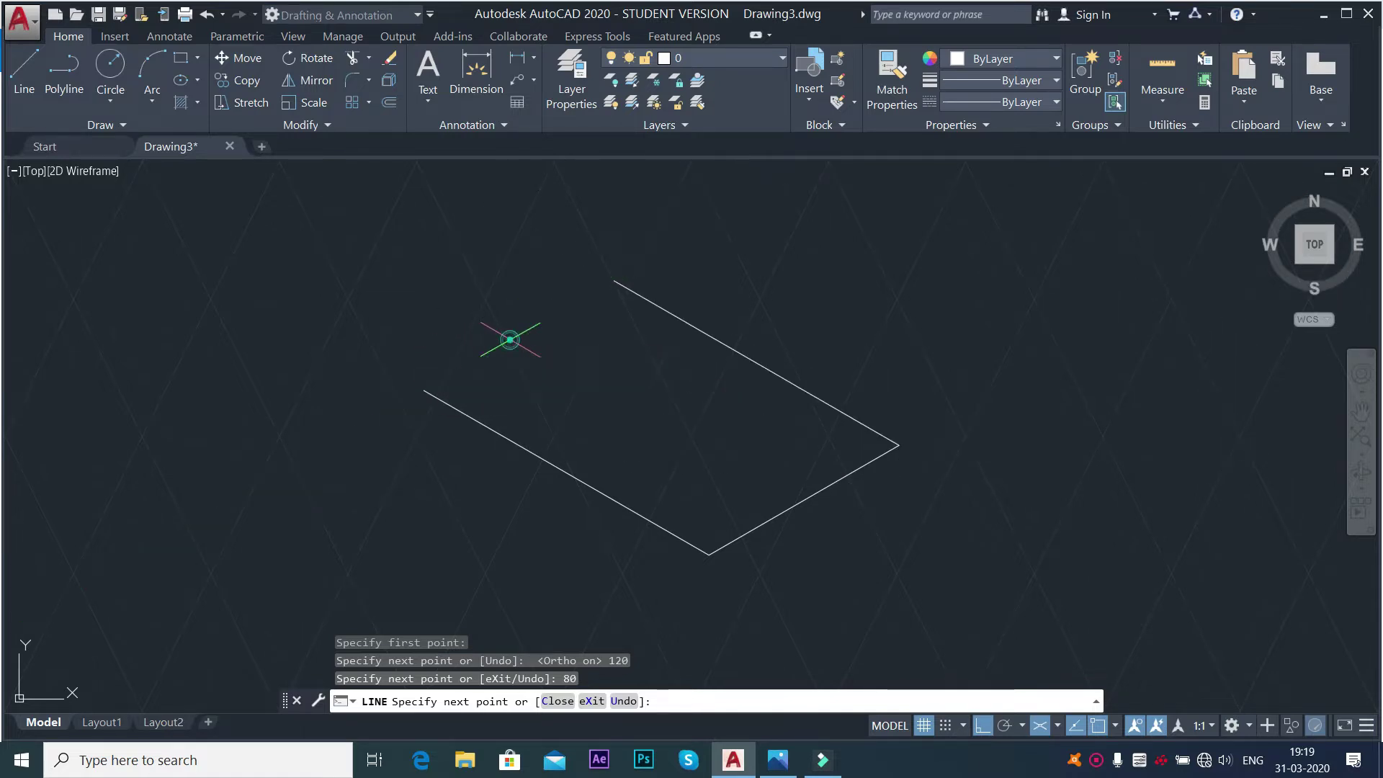
pyautogui.click(425, 390)
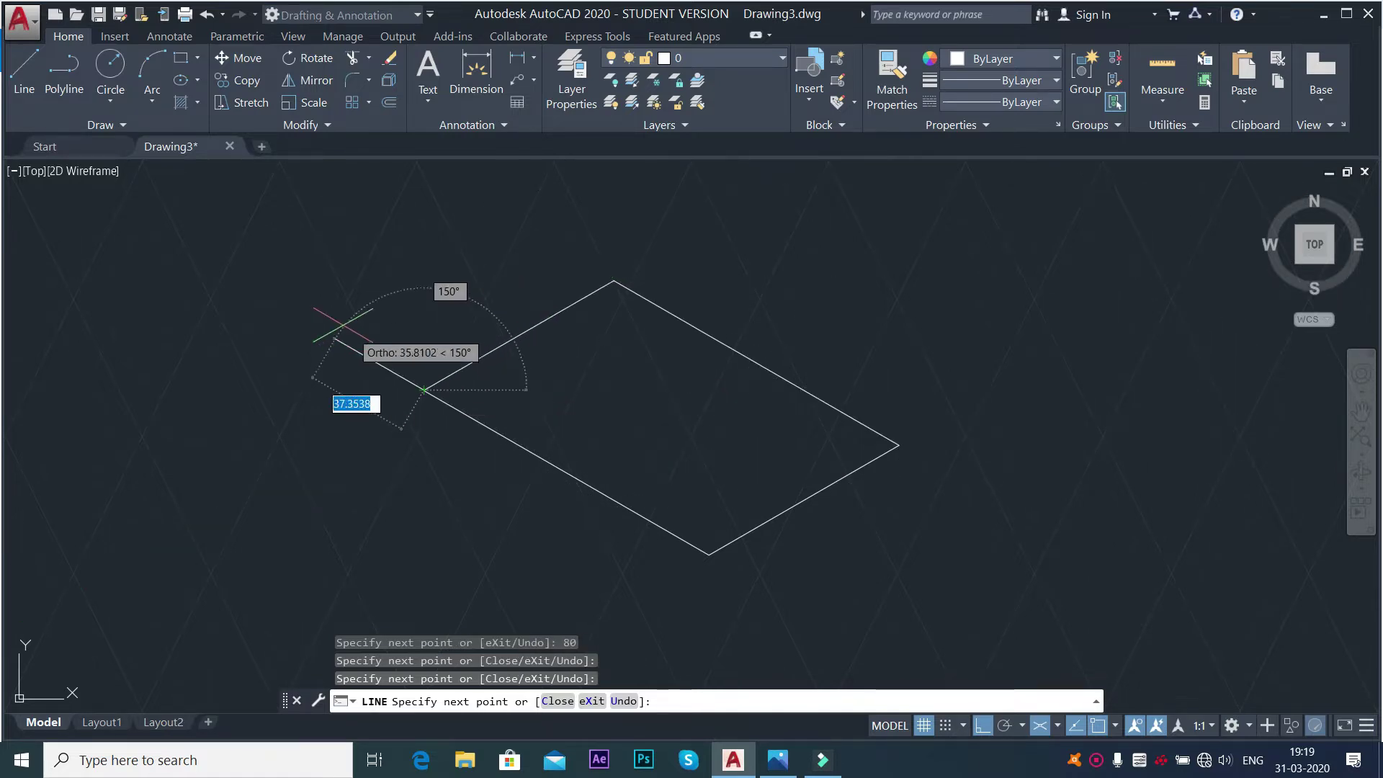
pyautogui.rightClick(343, 331)
pyautogui.click(362, 337)
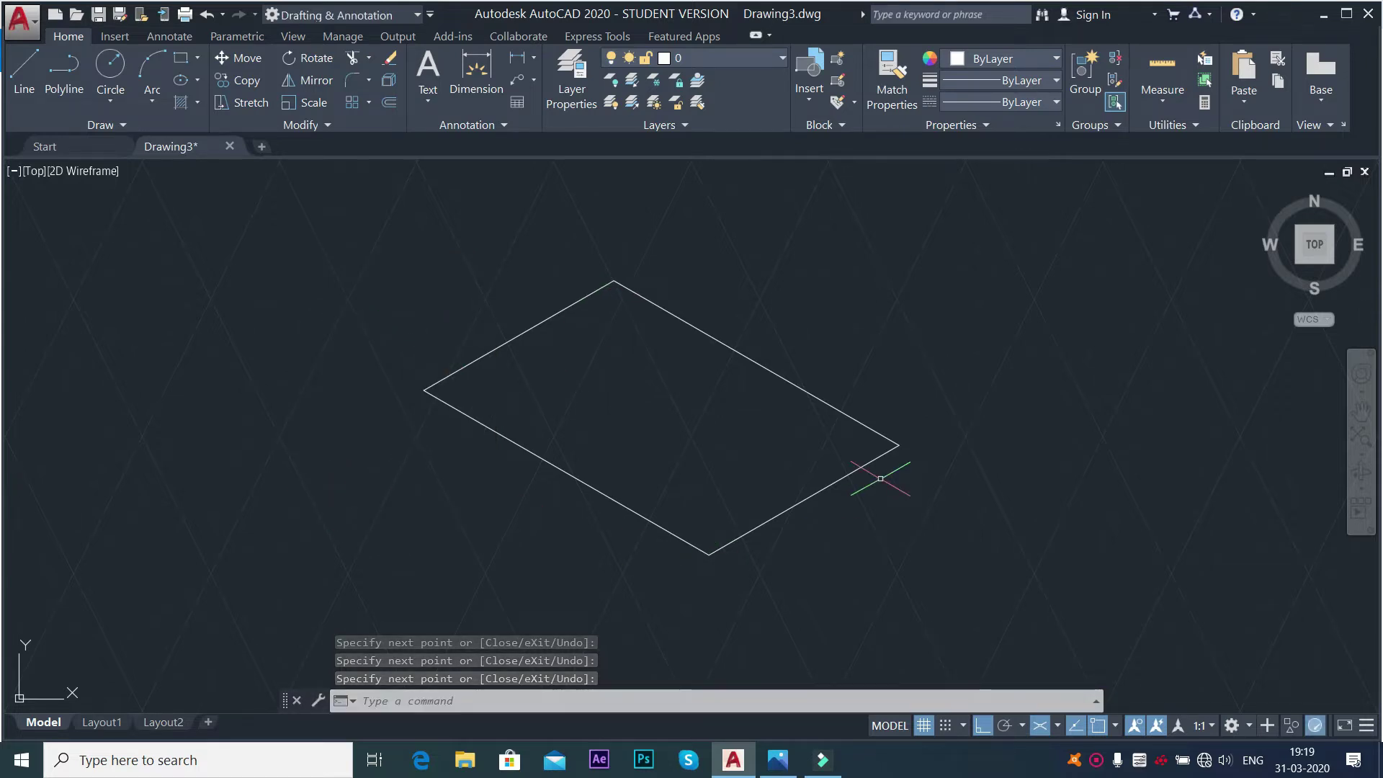
# Consult the reference image in Photos, then draw the 50-high end face in AutoCAD below the top face's 80-long edge on the Right isoplane.
pyautogui.click(777, 760)
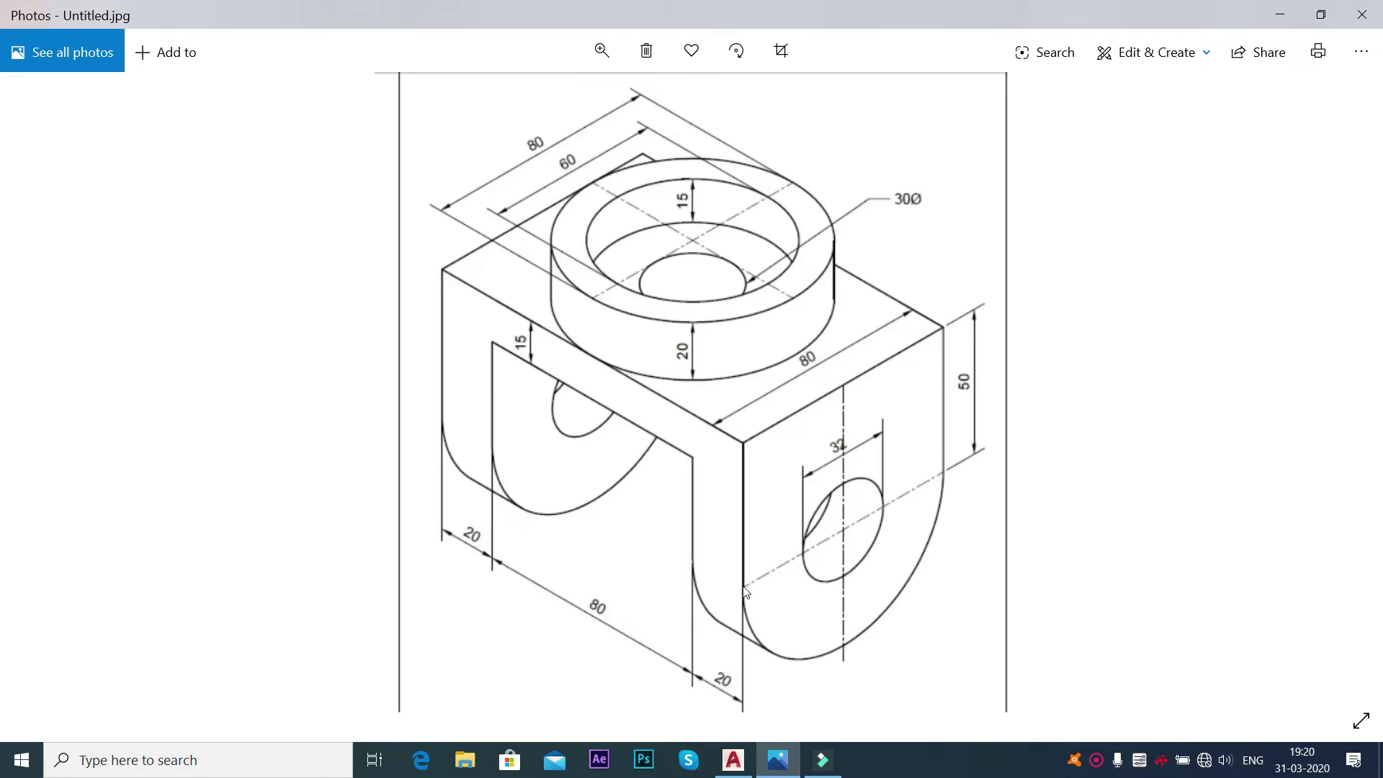
pyautogui.hotkey('alt', 'Tab')
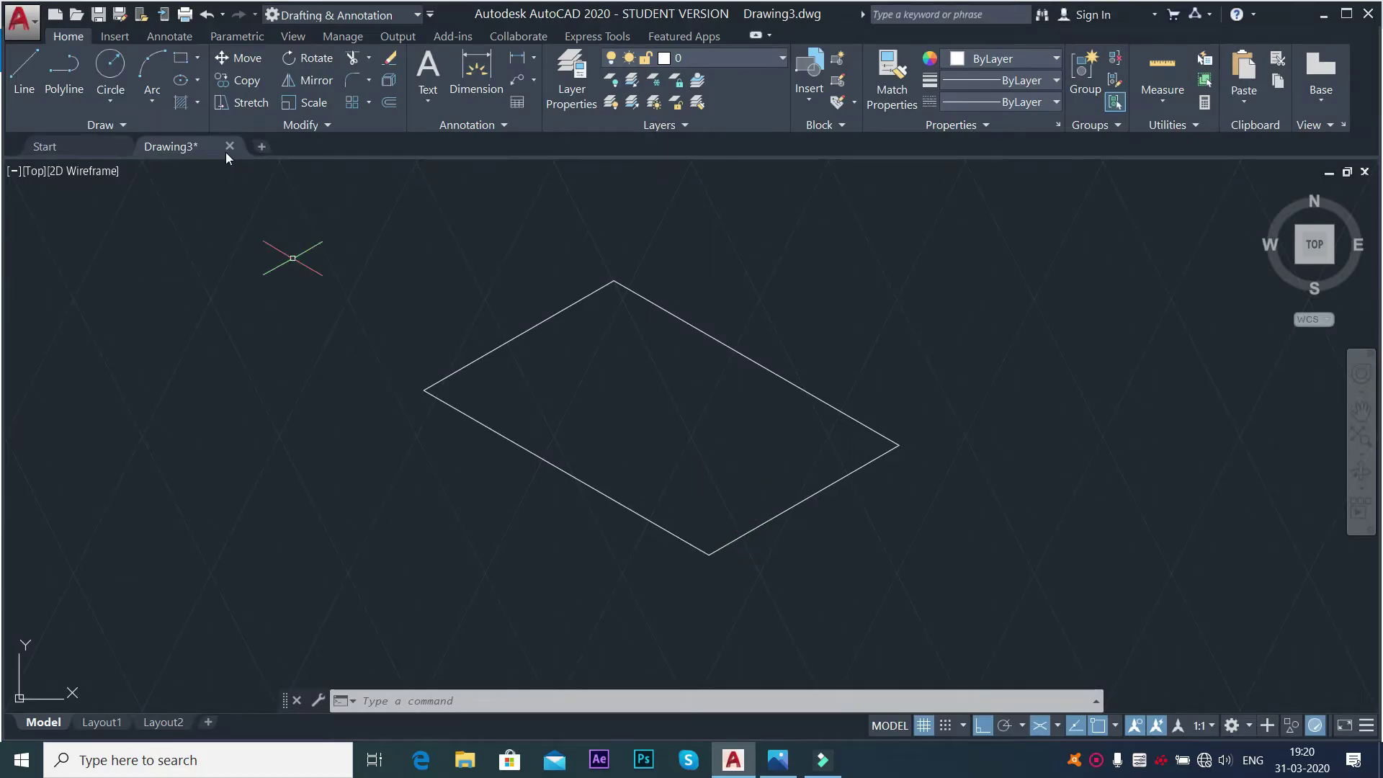
pyautogui.click(24, 68)
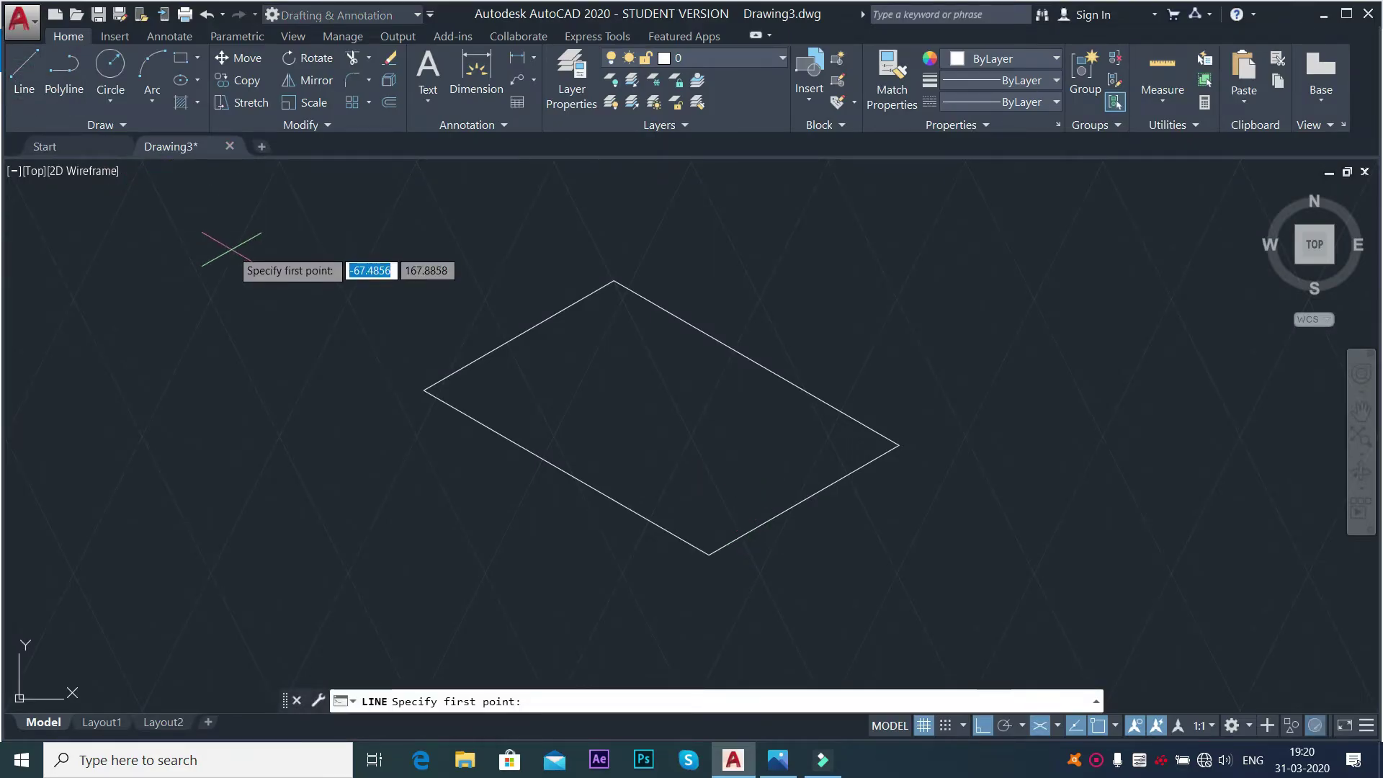
pyautogui.press('F5')
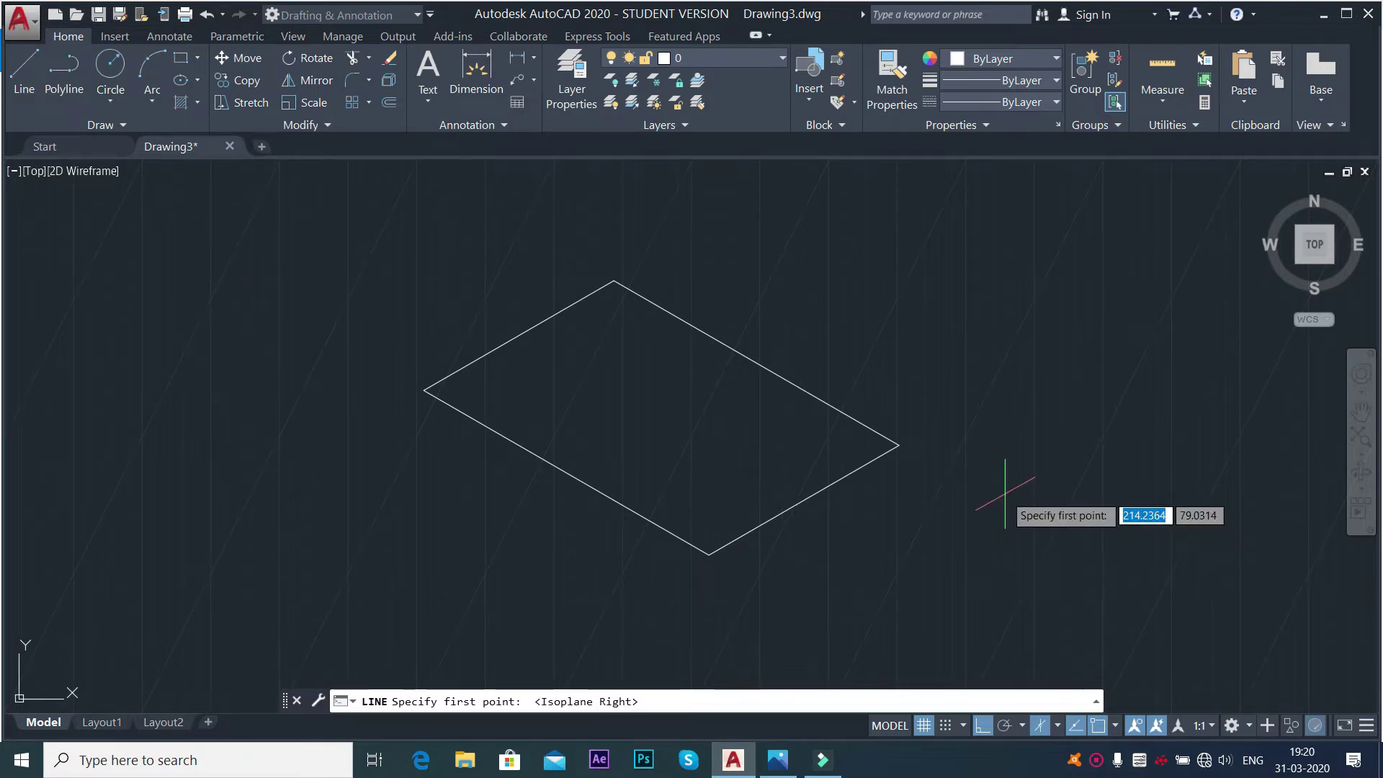
pyautogui.click(899, 445)
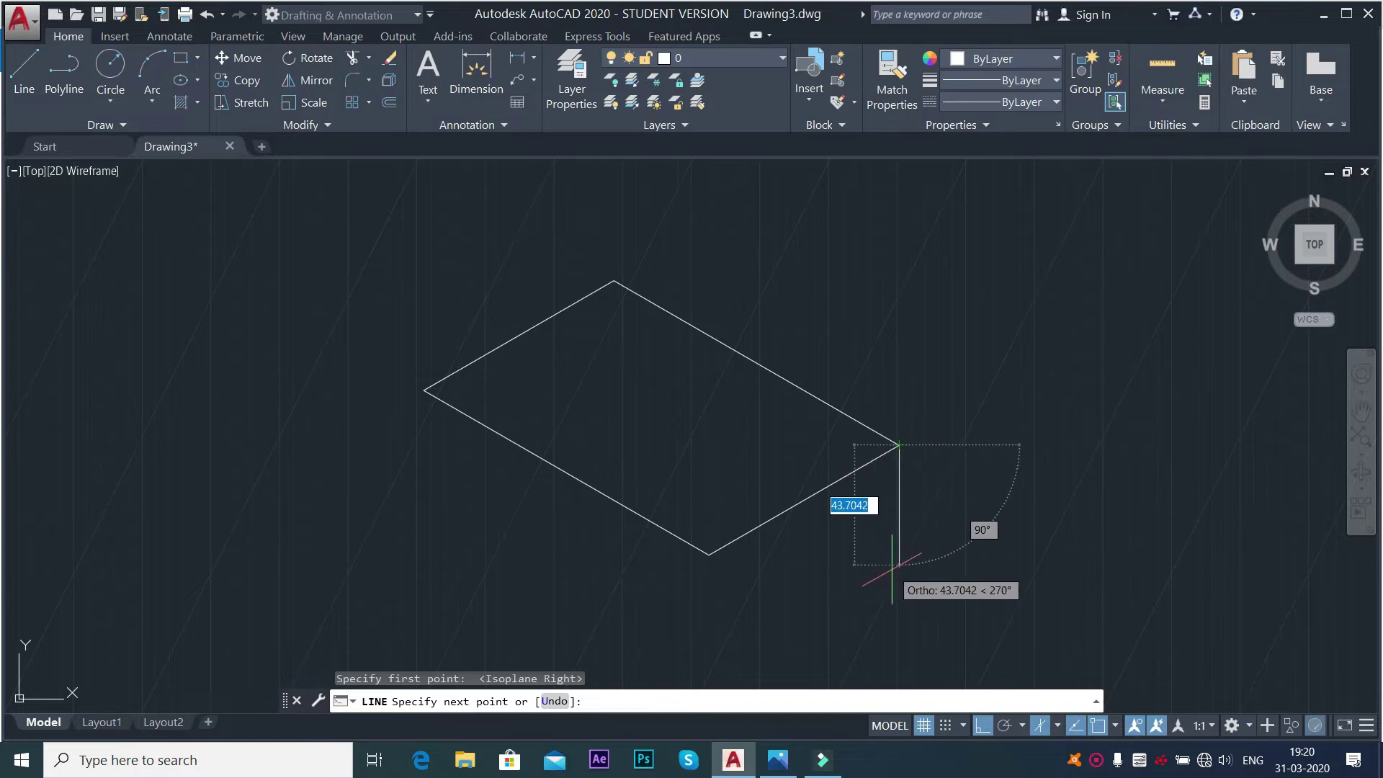
pyautogui.write('50')
pyautogui.press('Return')
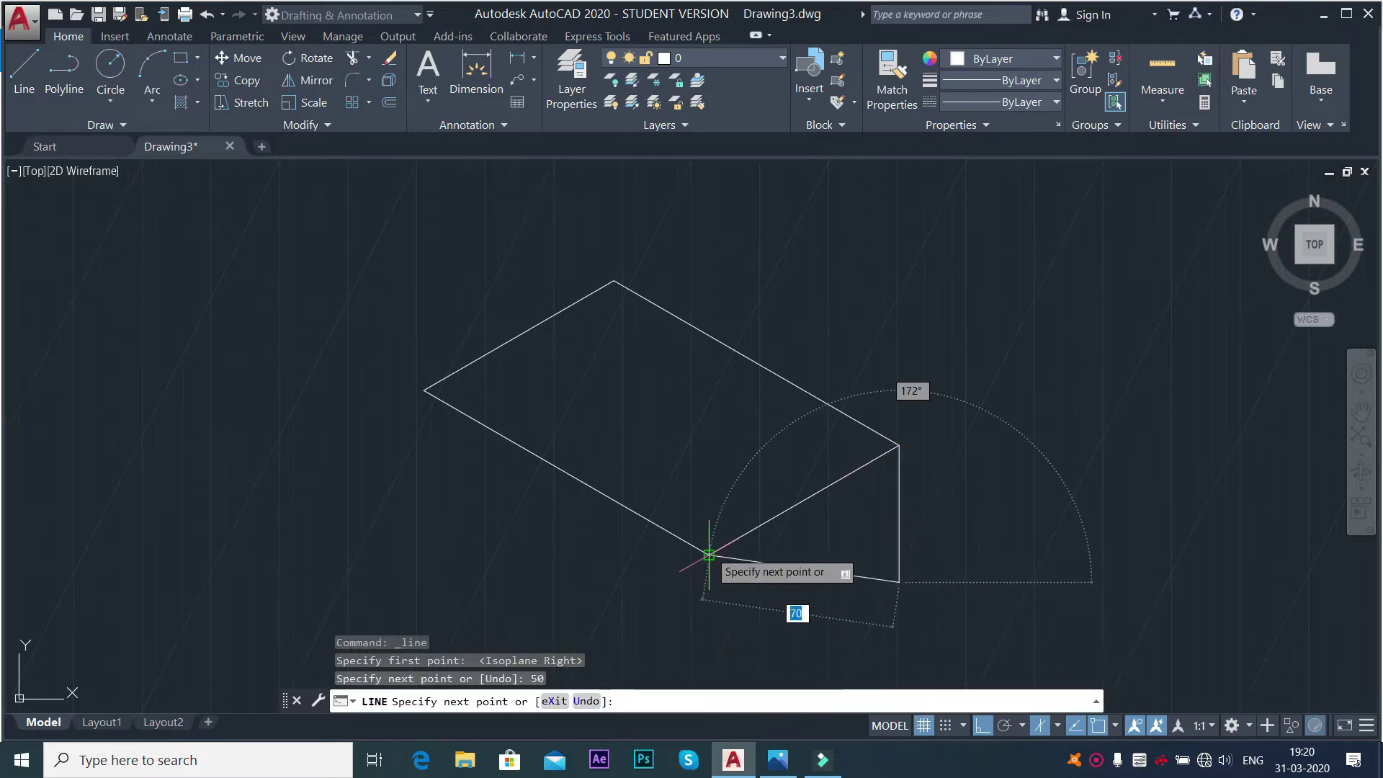
pyautogui.click(709, 627)
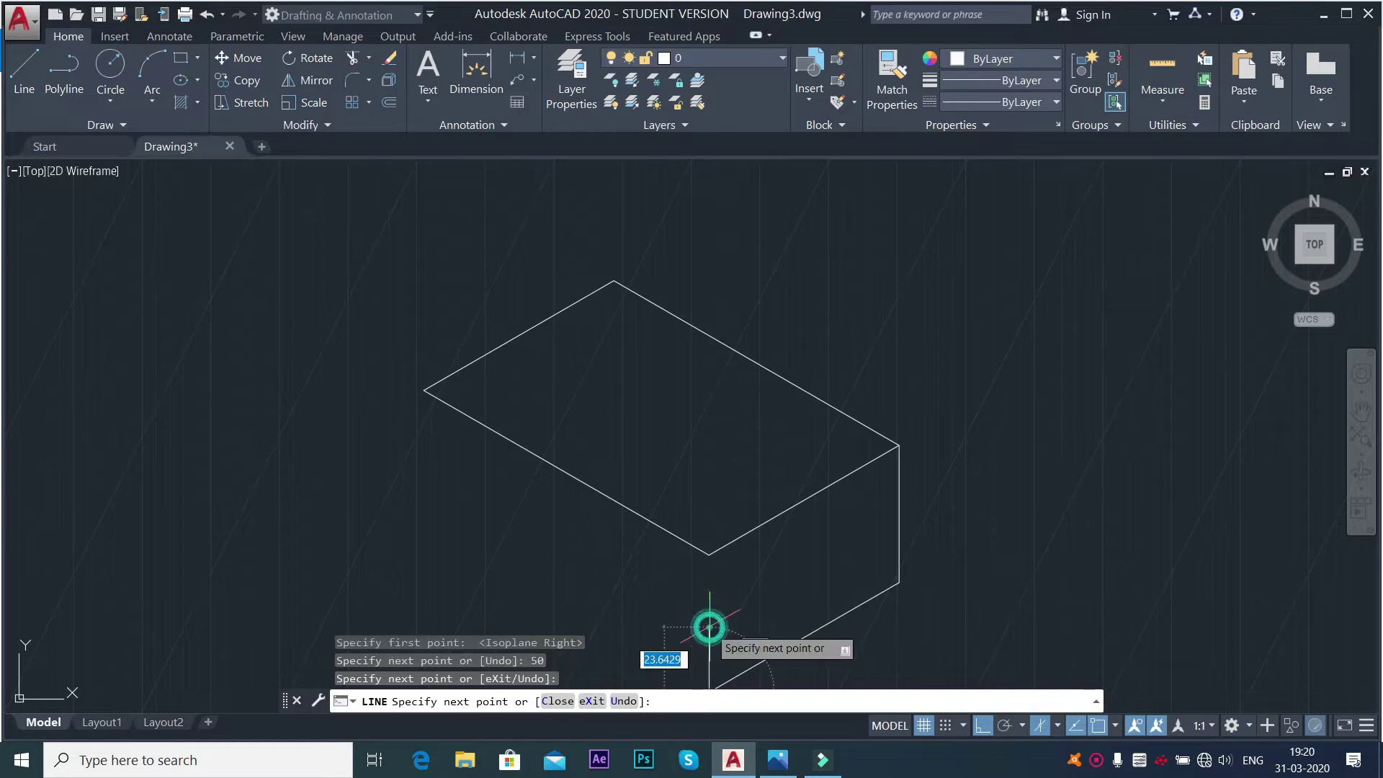
pyautogui.click(710, 555)
pyautogui.rightClick(1052, 447)
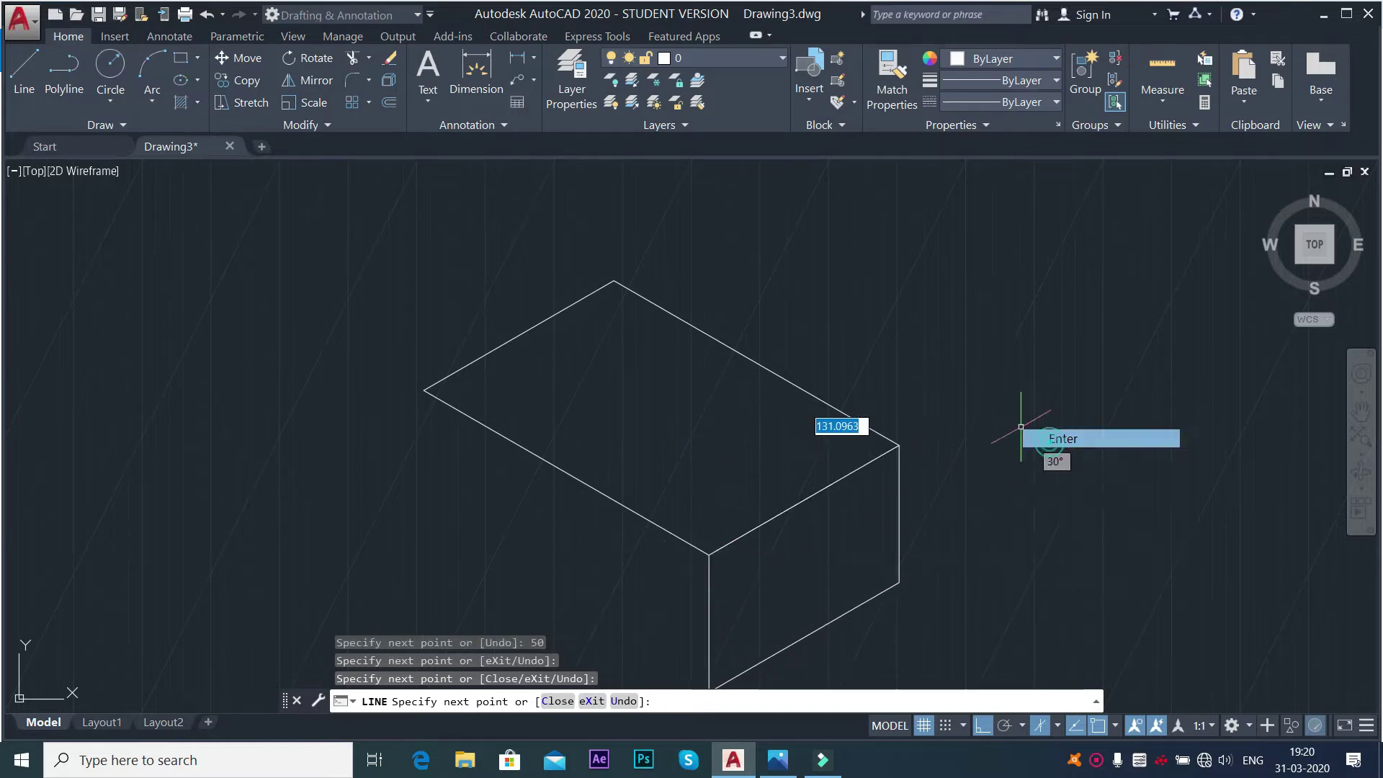
pyautogui.click(1059, 437)
# Examine the bracket's end face with its rounded bottom and hole in the Photos reference image, and return to AutoCAD.
pyautogui.click(1362, 412)
pyautogui.moveTo(1111, 505)
pyautogui.mouseDown()
pyautogui.moveTo(1091, 432)
pyautogui.moveTo(1059, 396)
pyautogui.moveTo(914, 401)
pyautogui.mouseUp()
pyautogui.scroll(-2, 1045, 405)
pyautogui.scroll(2, 905, 392)
pyautogui.rightClick(836, 306)
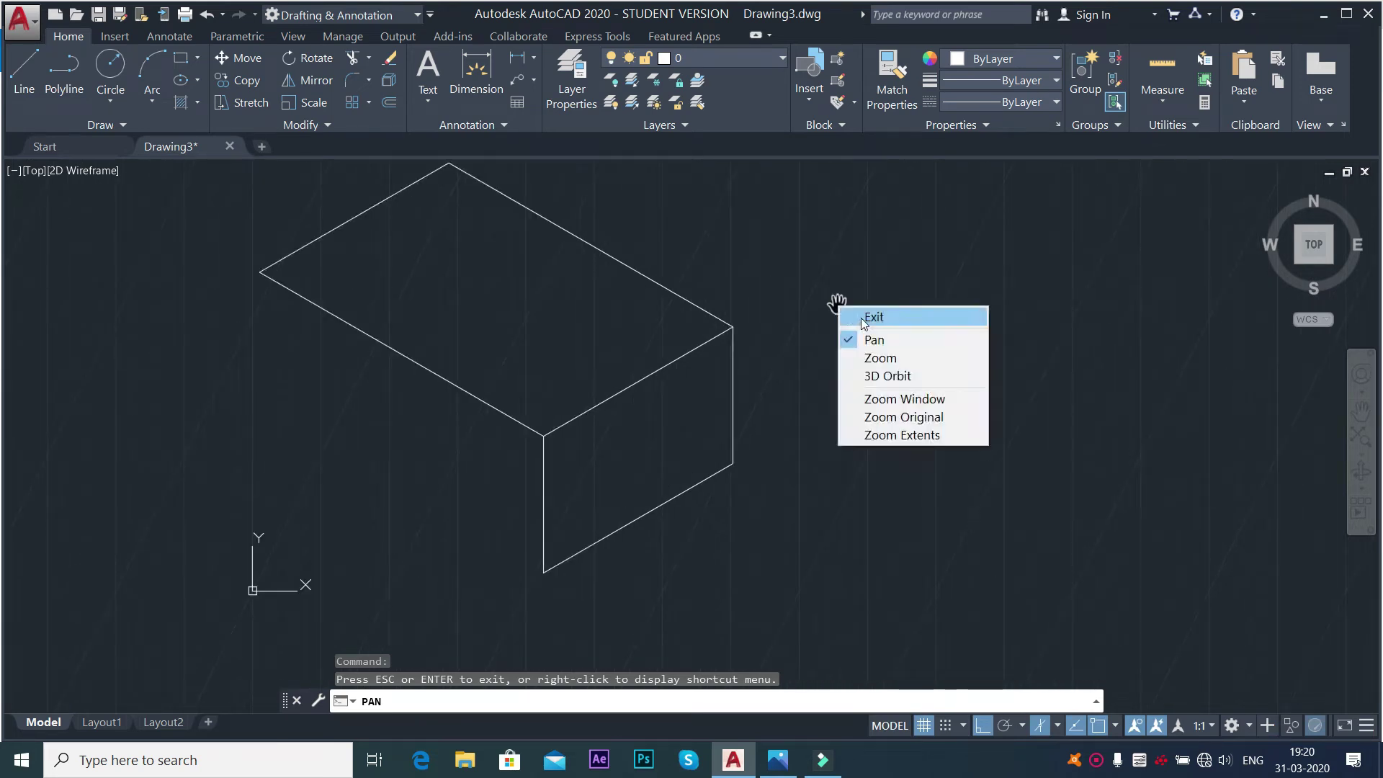
pyautogui.click(862, 317)
pyautogui.hotkey('alt', 'Tab')
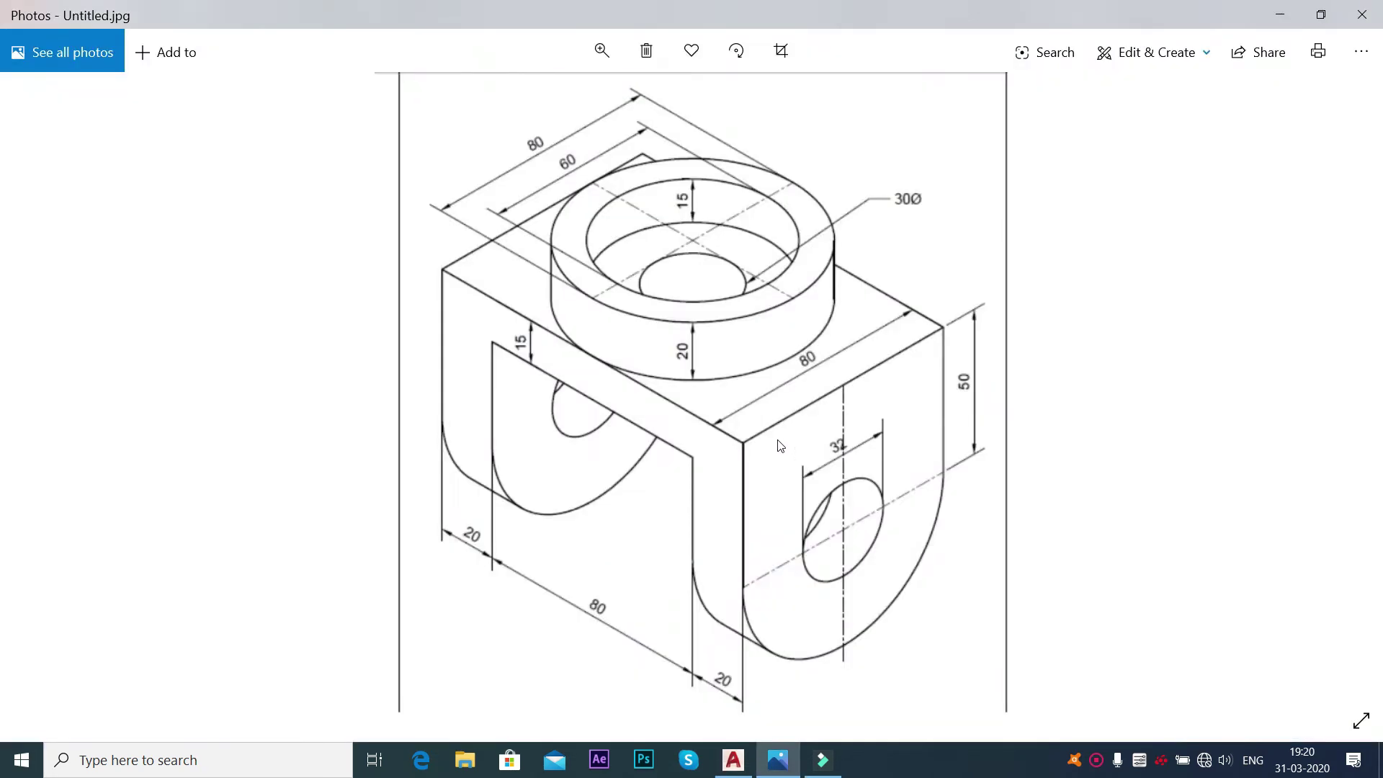
pyautogui.click(943, 383)
pyautogui.hotkey('alt', 'Tab')
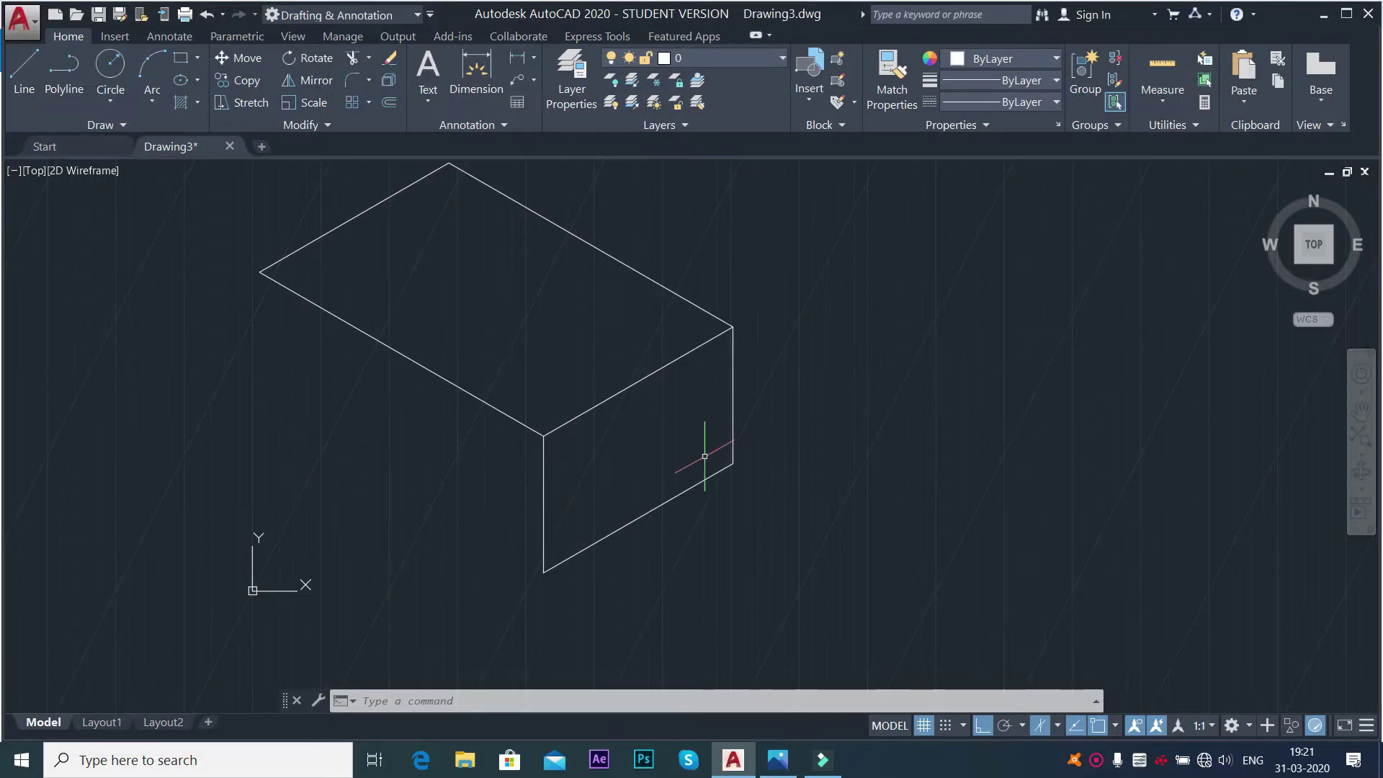
# Draw an isocircle centred on the midpoint of the end face's lower edge, with its radius reaching that edge's right endpoint.
pyautogui.scroll(-2, 801, 540)
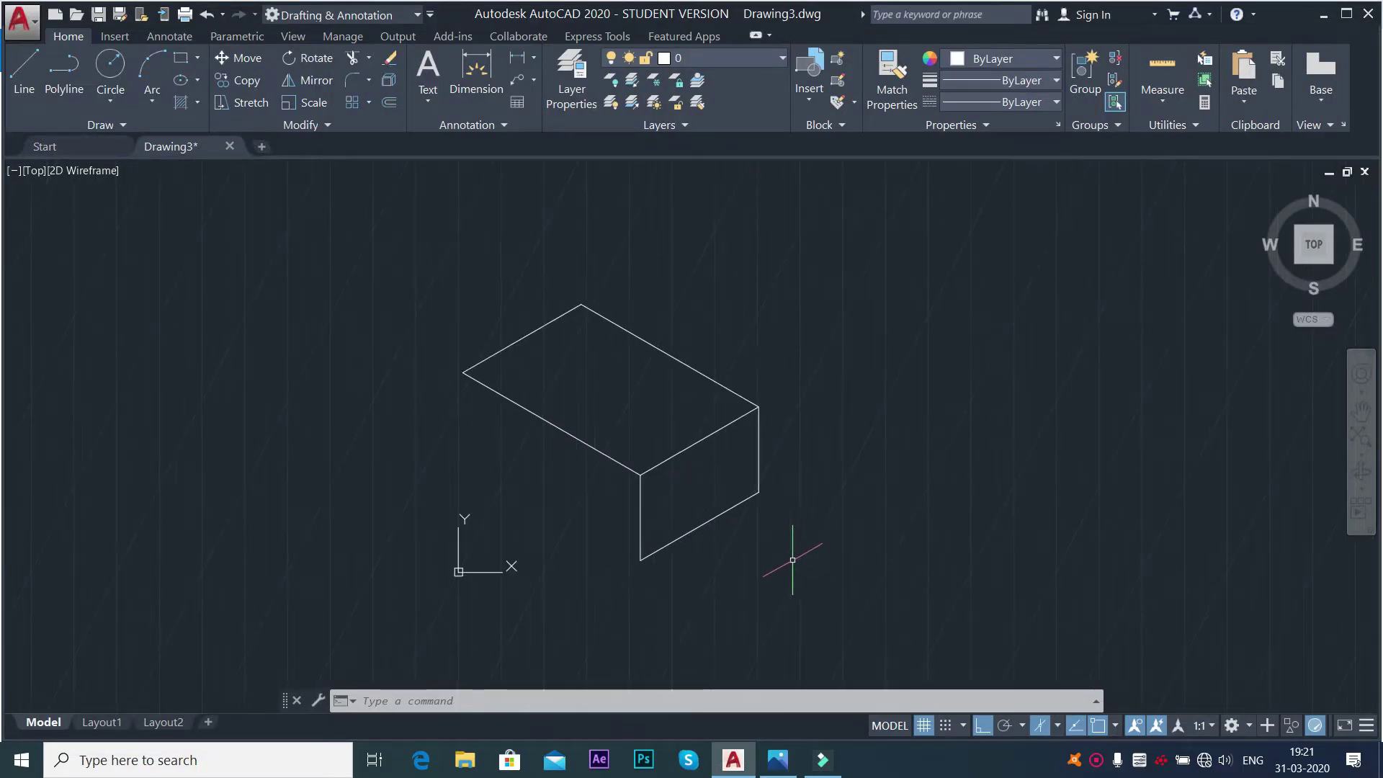
pyautogui.click(1362, 409)
pyautogui.moveTo(787, 503); pyautogui.dragTo(742, 436)
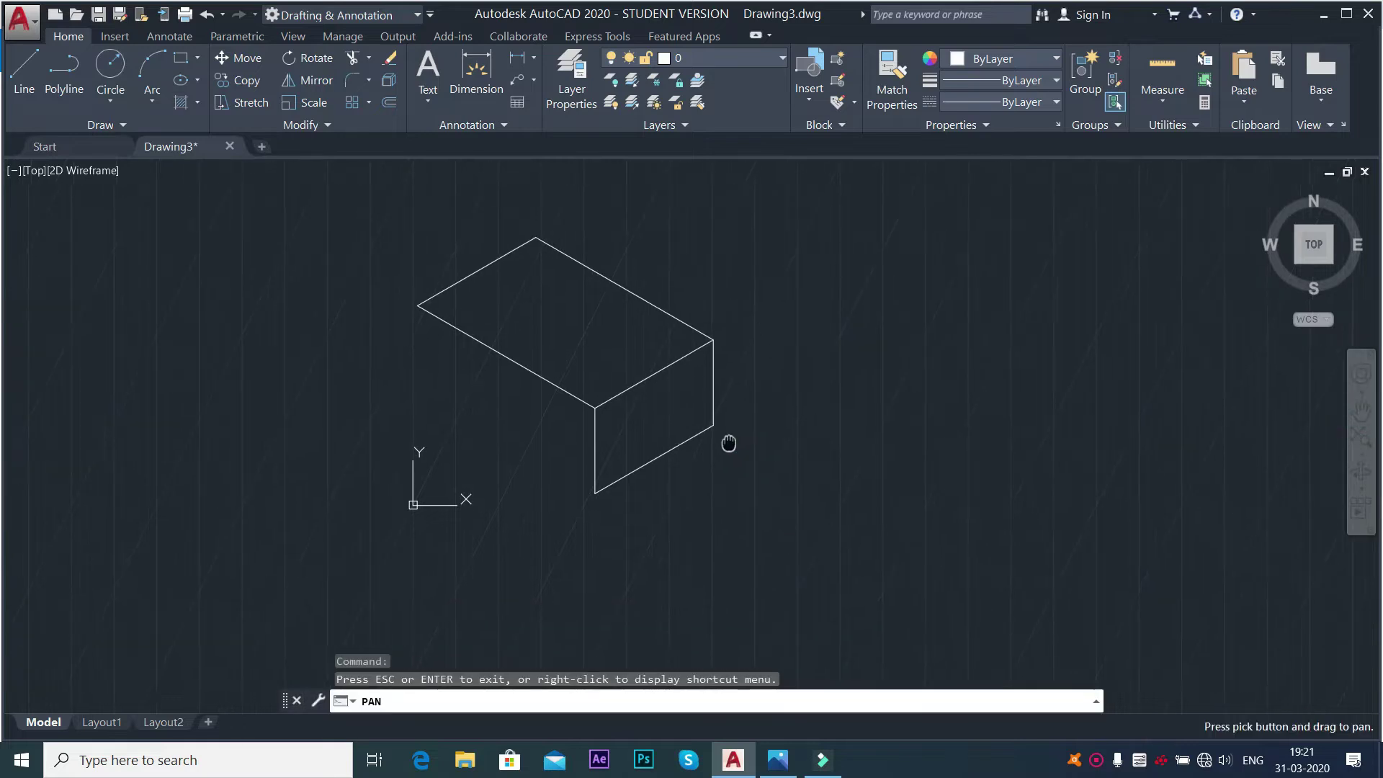
pyautogui.rightClick(825, 240)
pyautogui.click(841, 252)
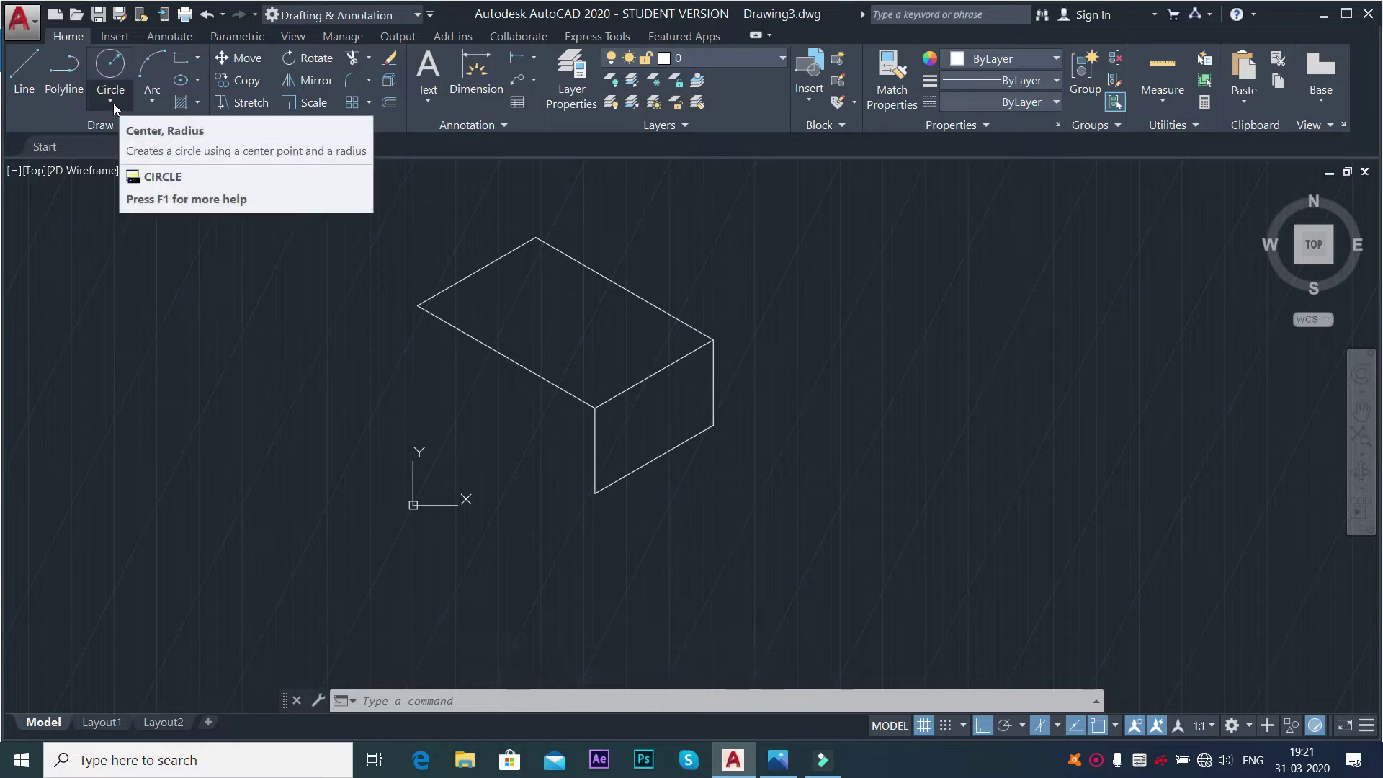
pyautogui.click(197, 81)
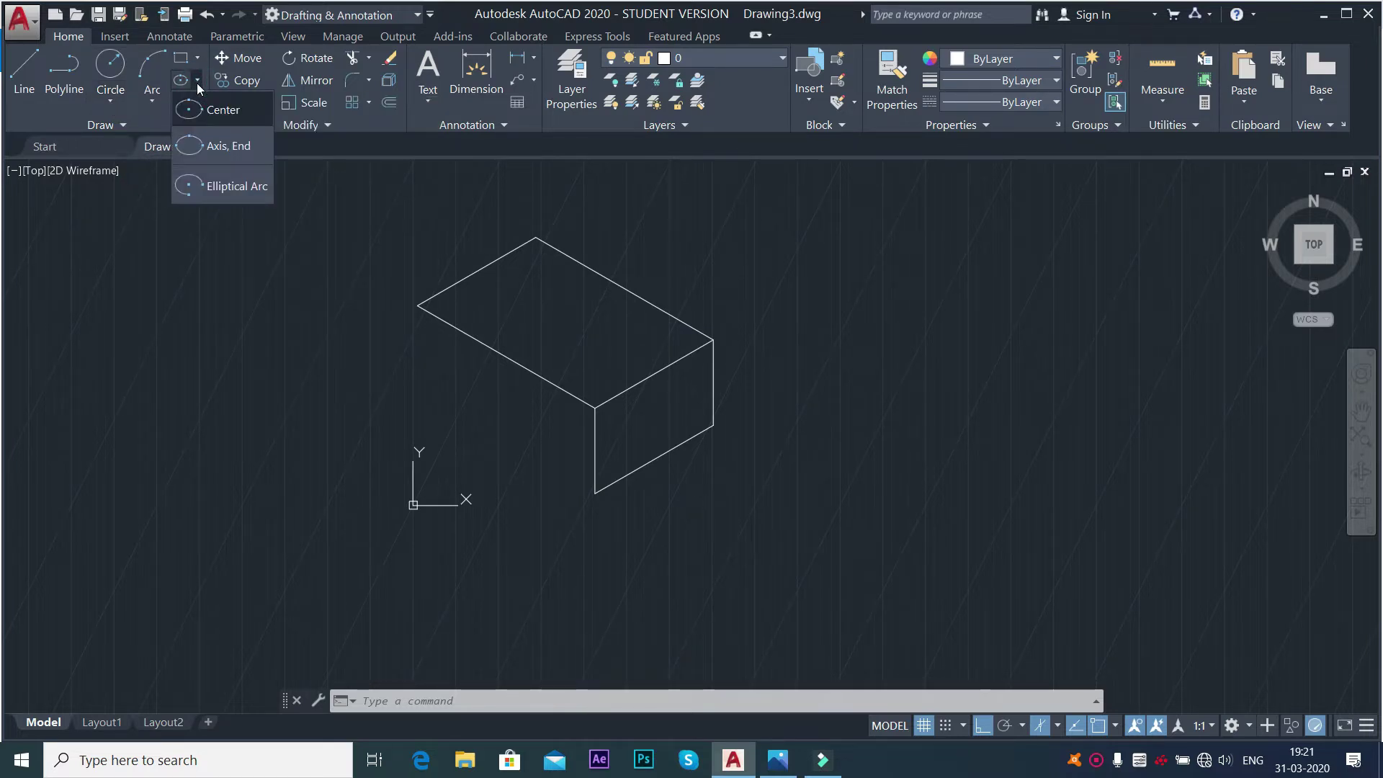
pyautogui.click(208, 147)
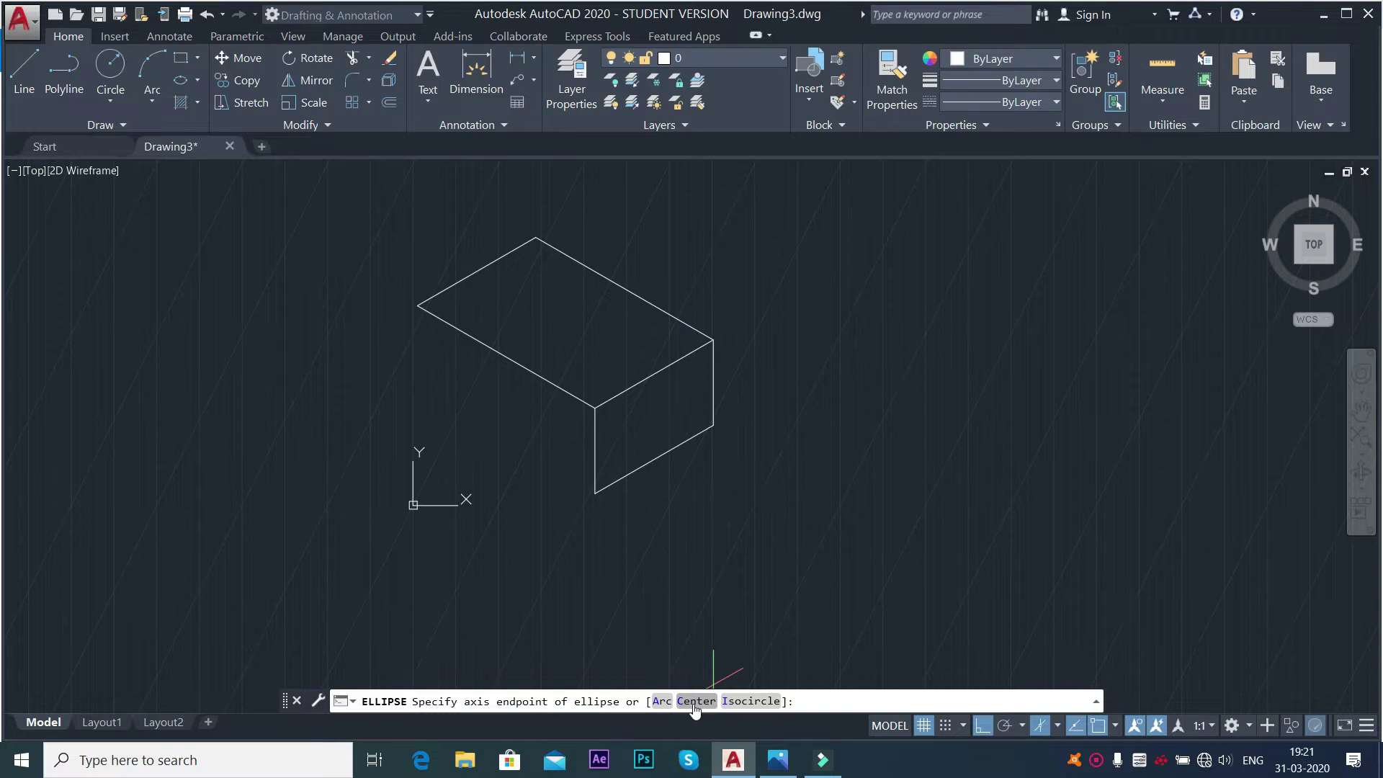
pyautogui.click(751, 702)
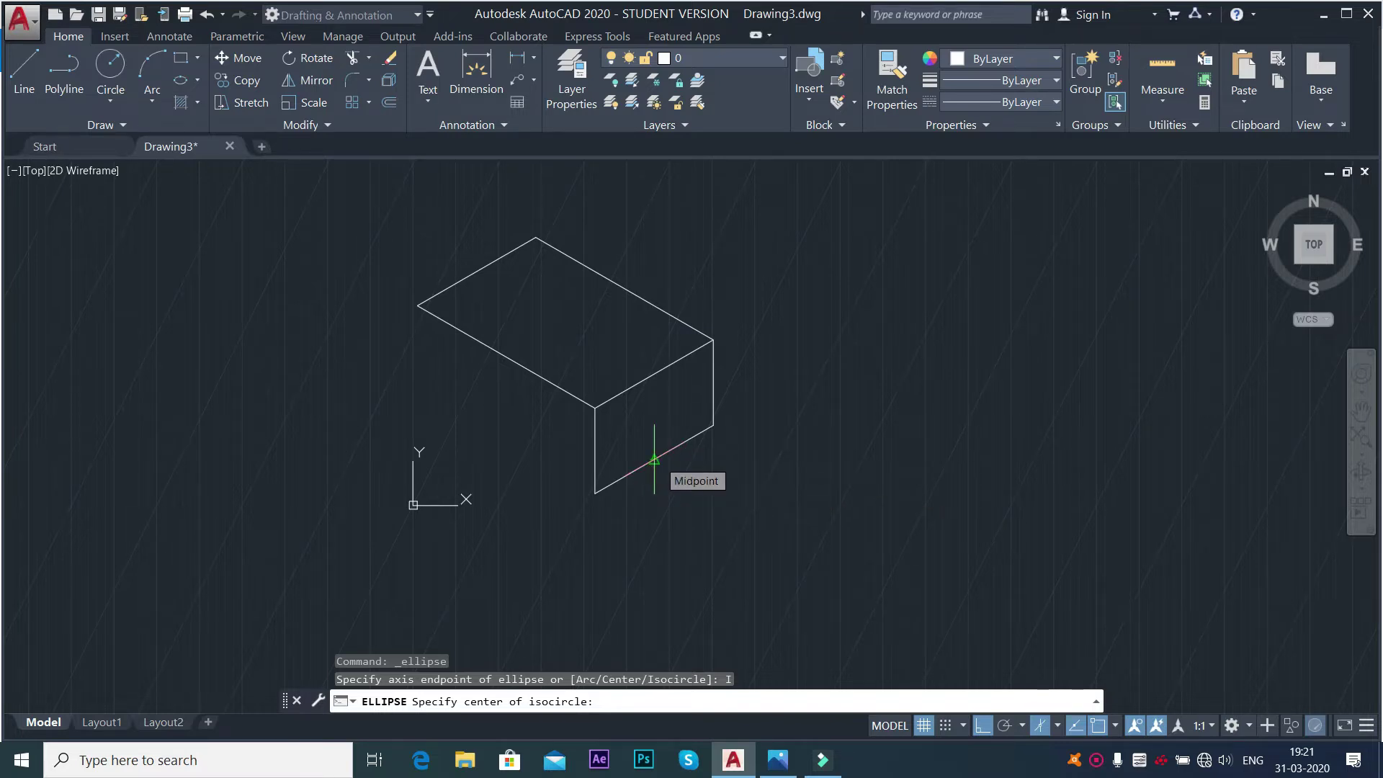
pyautogui.click(654, 459)
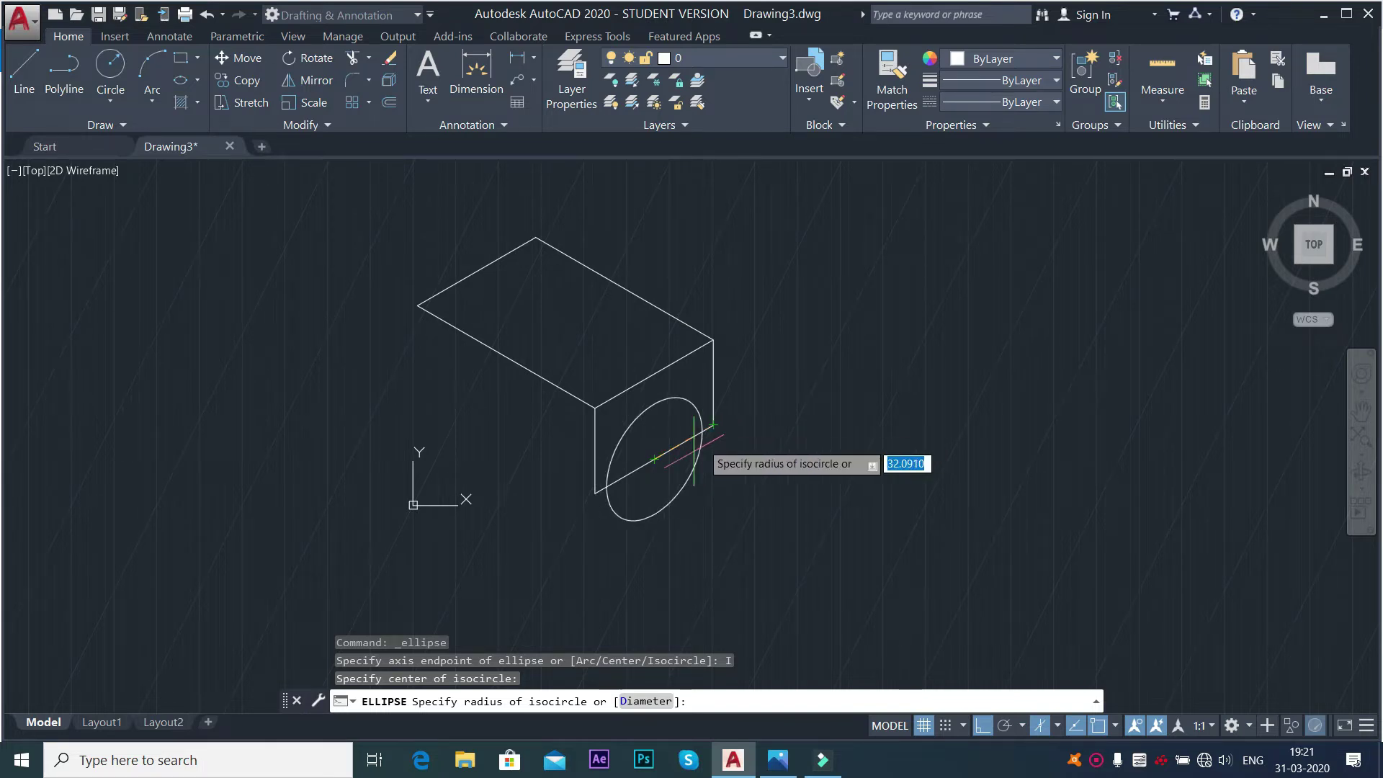
pyautogui.click(713, 424)
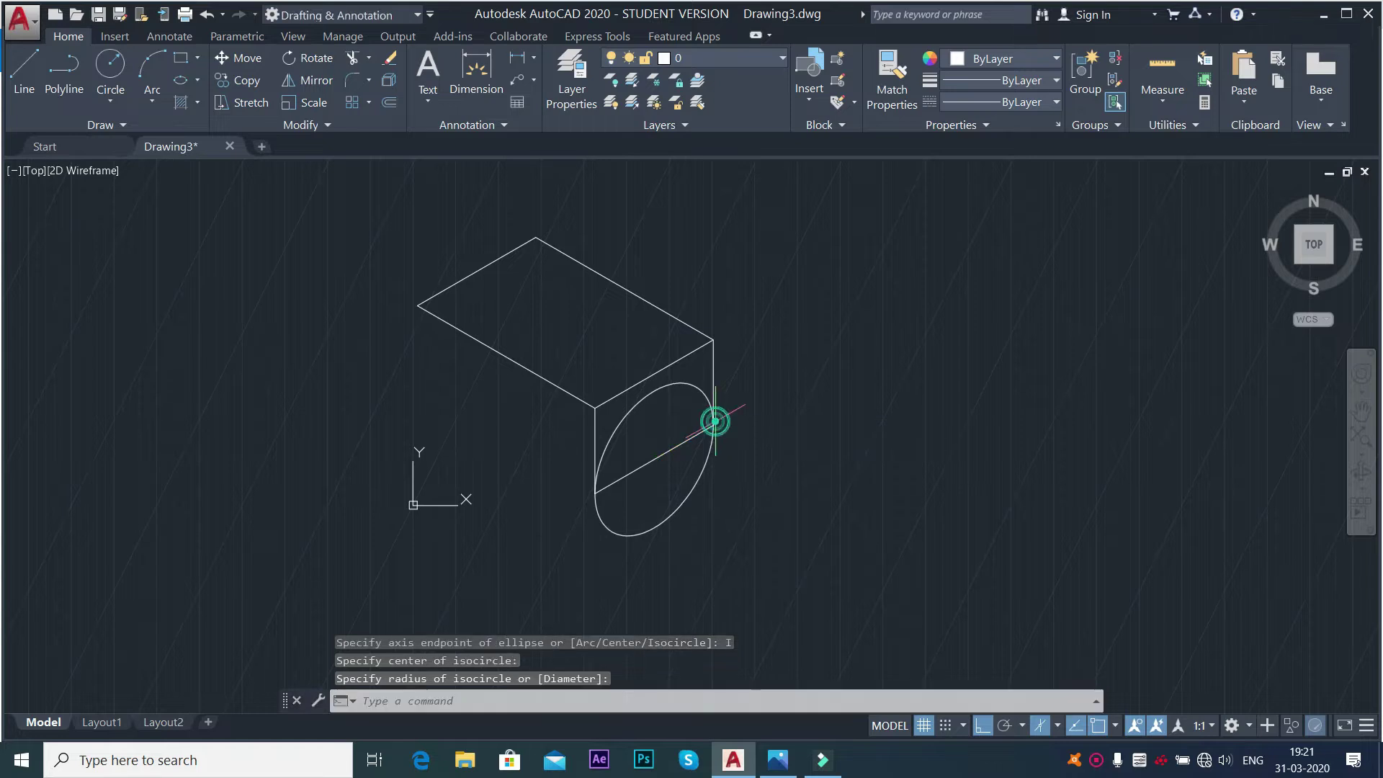
# Trim away the half of the large isocircle above the end face's lower edge, keeping the rounded bottom arc.
pyautogui.rightClick(828, 370)
pyautogui.click(770, 402)
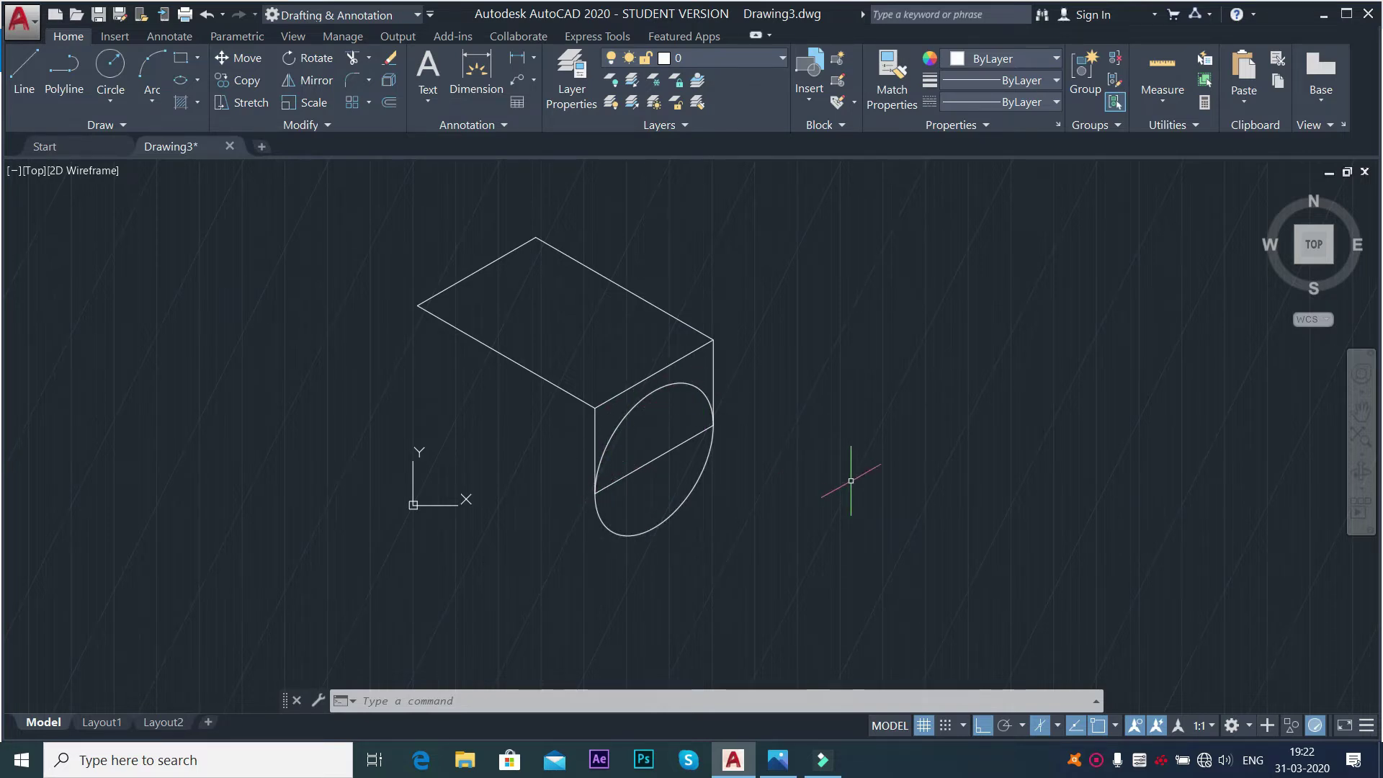
pyautogui.press('Return')
pyautogui.click(662, 389)
pyautogui.rightClick(815, 356)
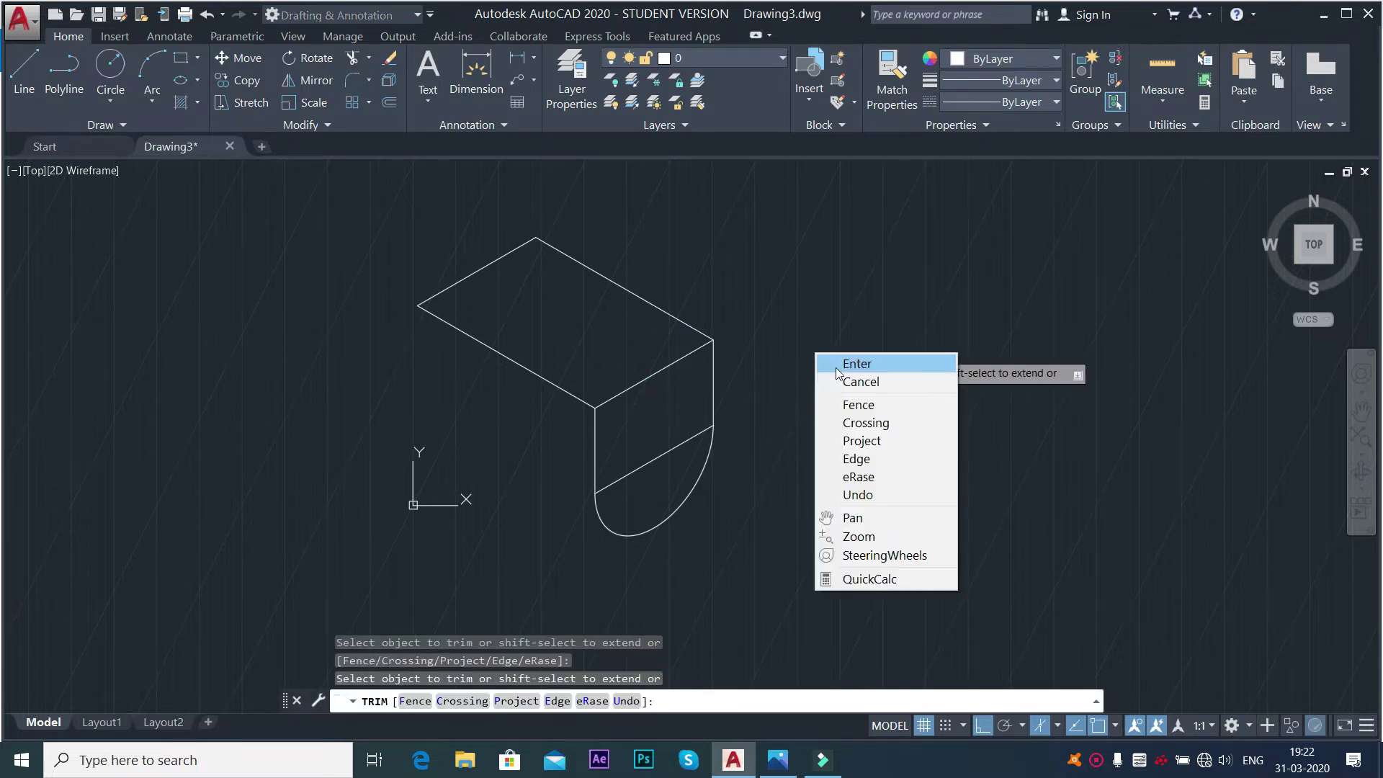
pyautogui.click(832, 362)
# Check the hole size in the Photos reference image, then draw a radius-16 isocircle in AutoCAD centred on the midpoint of the end face's lower edge.
pyautogui.hotkey('alt', 'Tab')
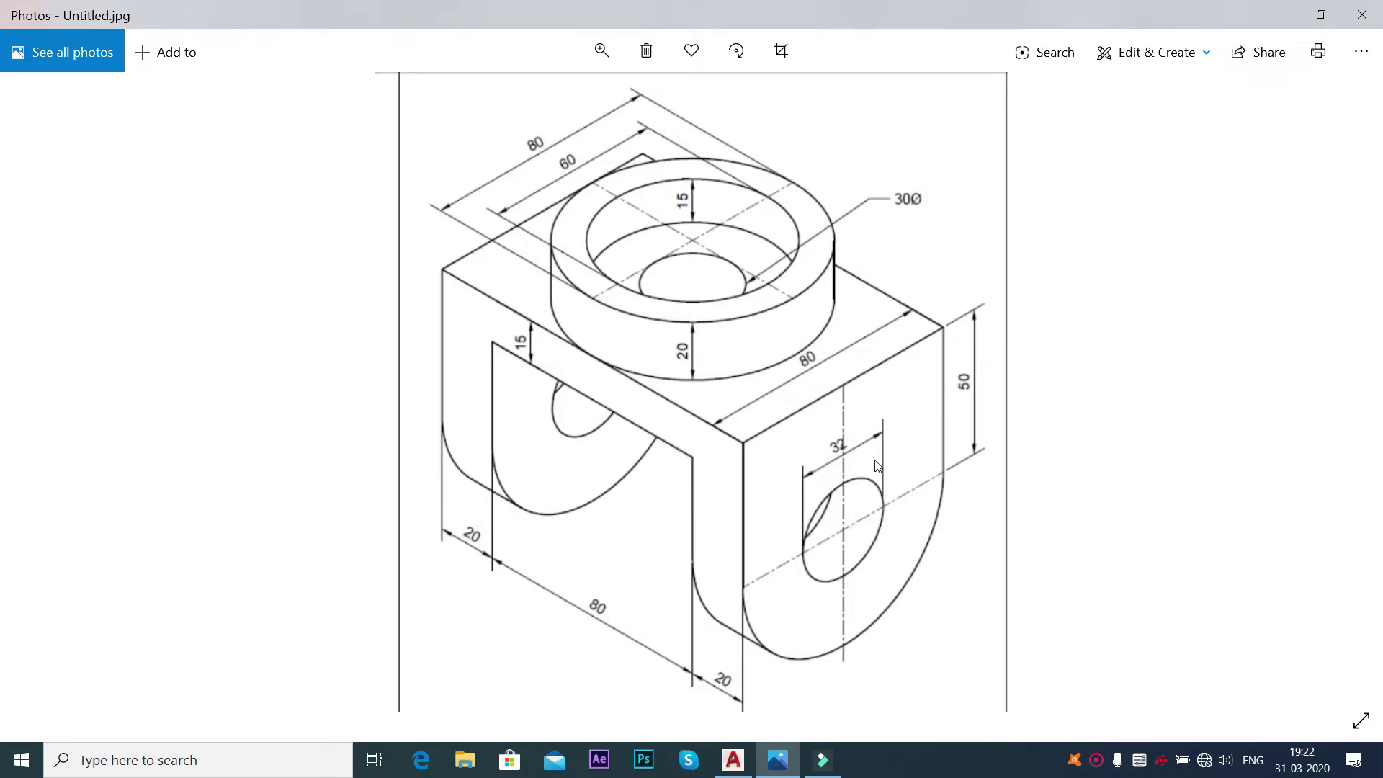
pyautogui.hotkey('alt', 'Tab')
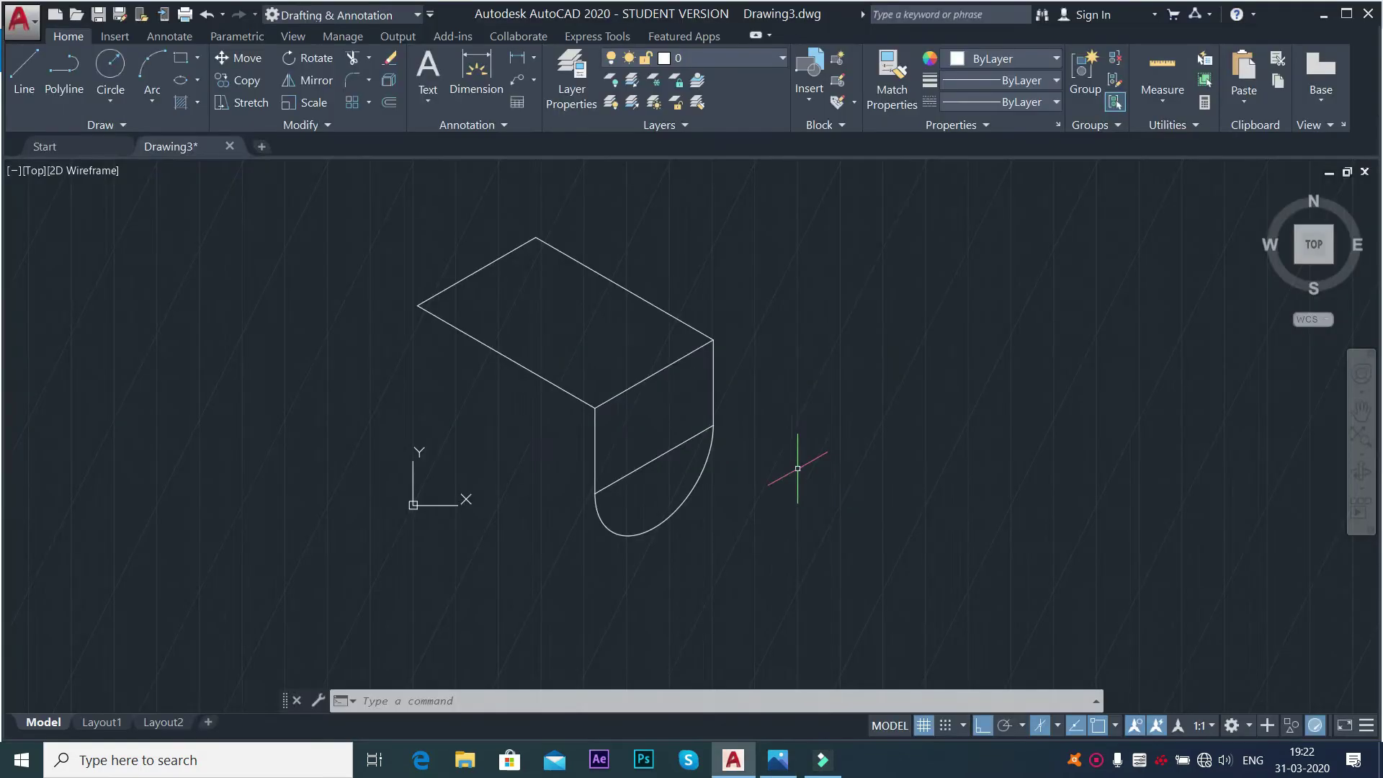
pyautogui.click(197, 81)
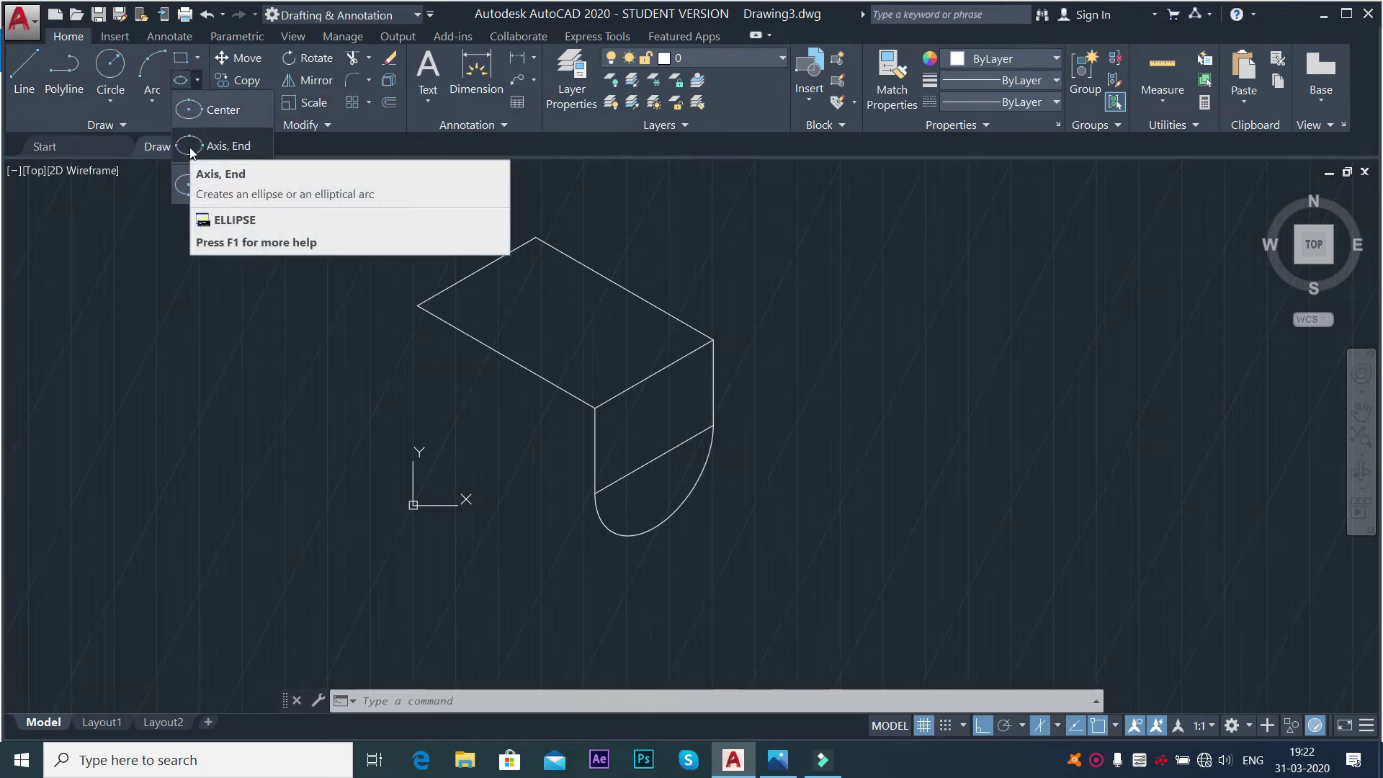
pyautogui.click(226, 145)
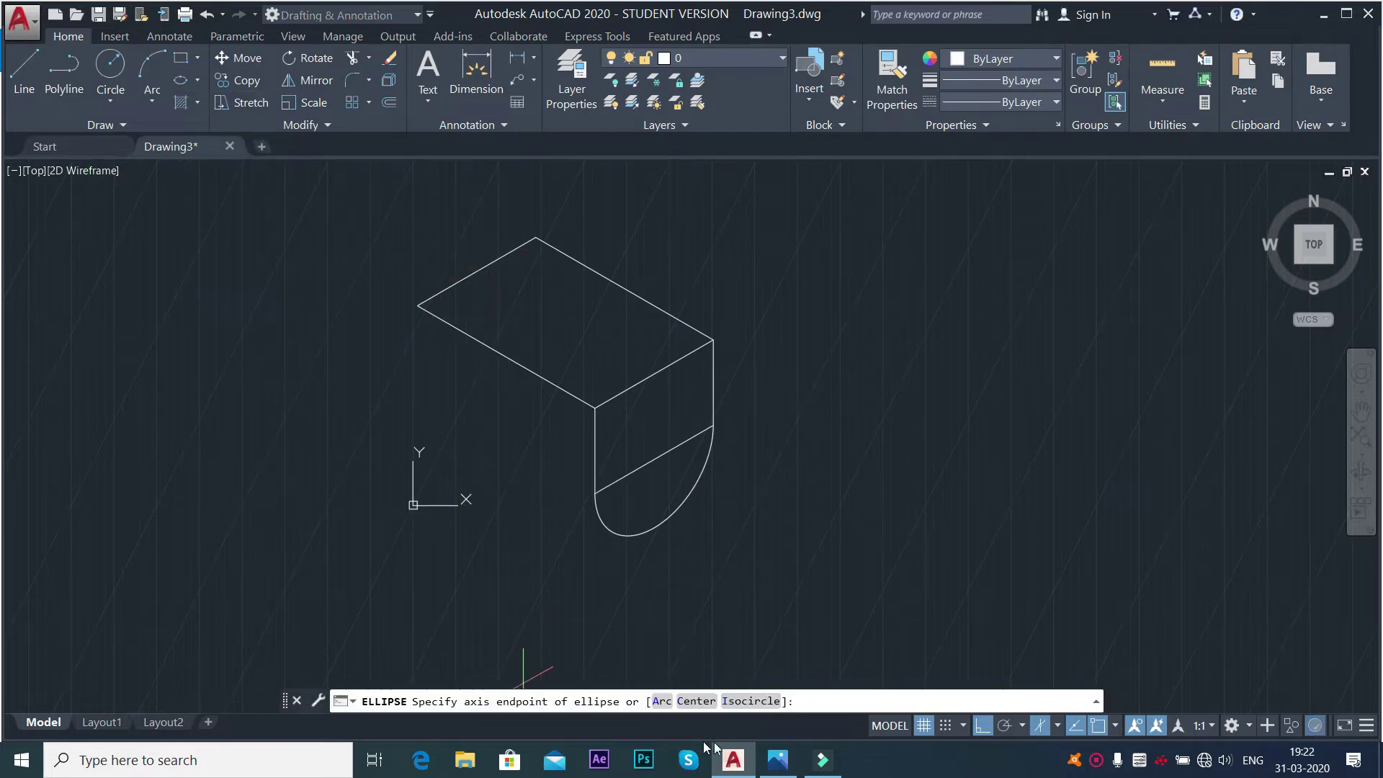
pyautogui.click(748, 700)
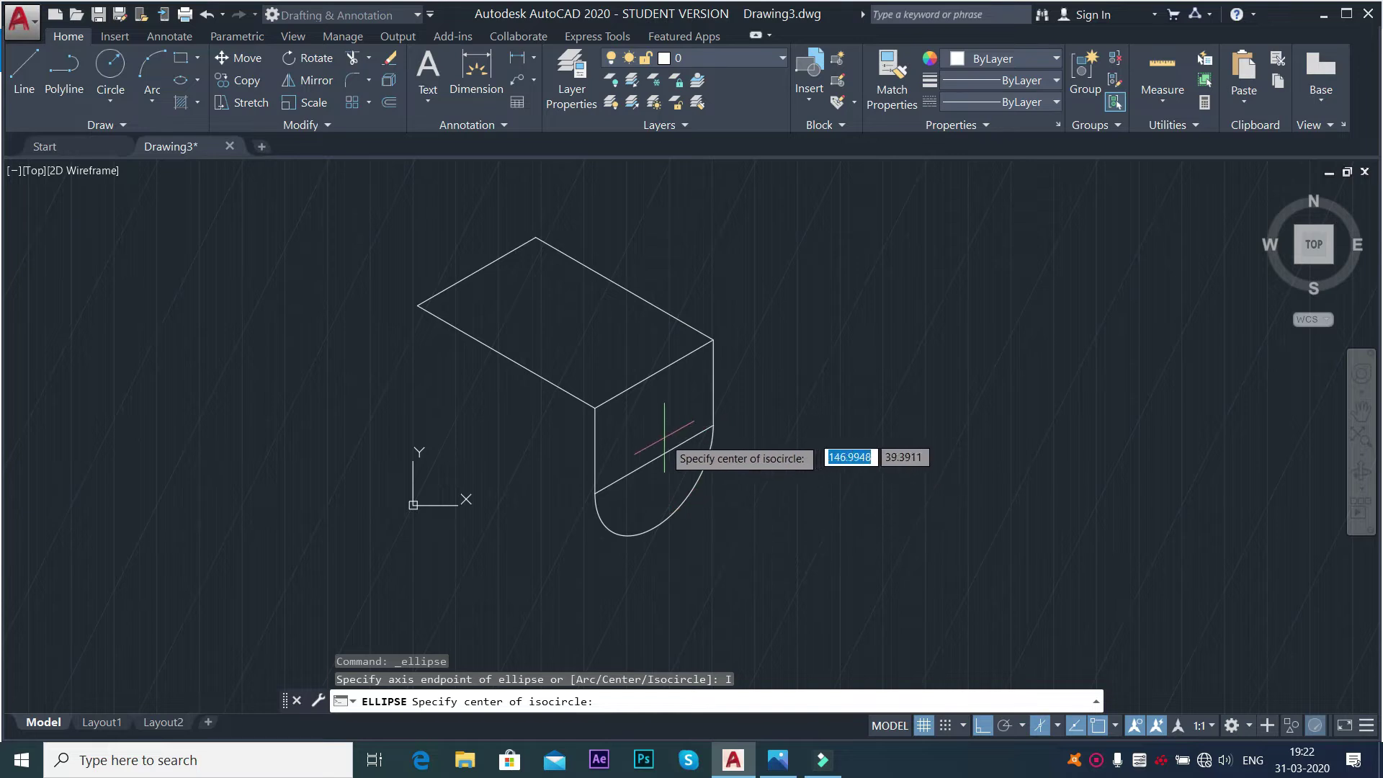
pyautogui.click(654, 459)
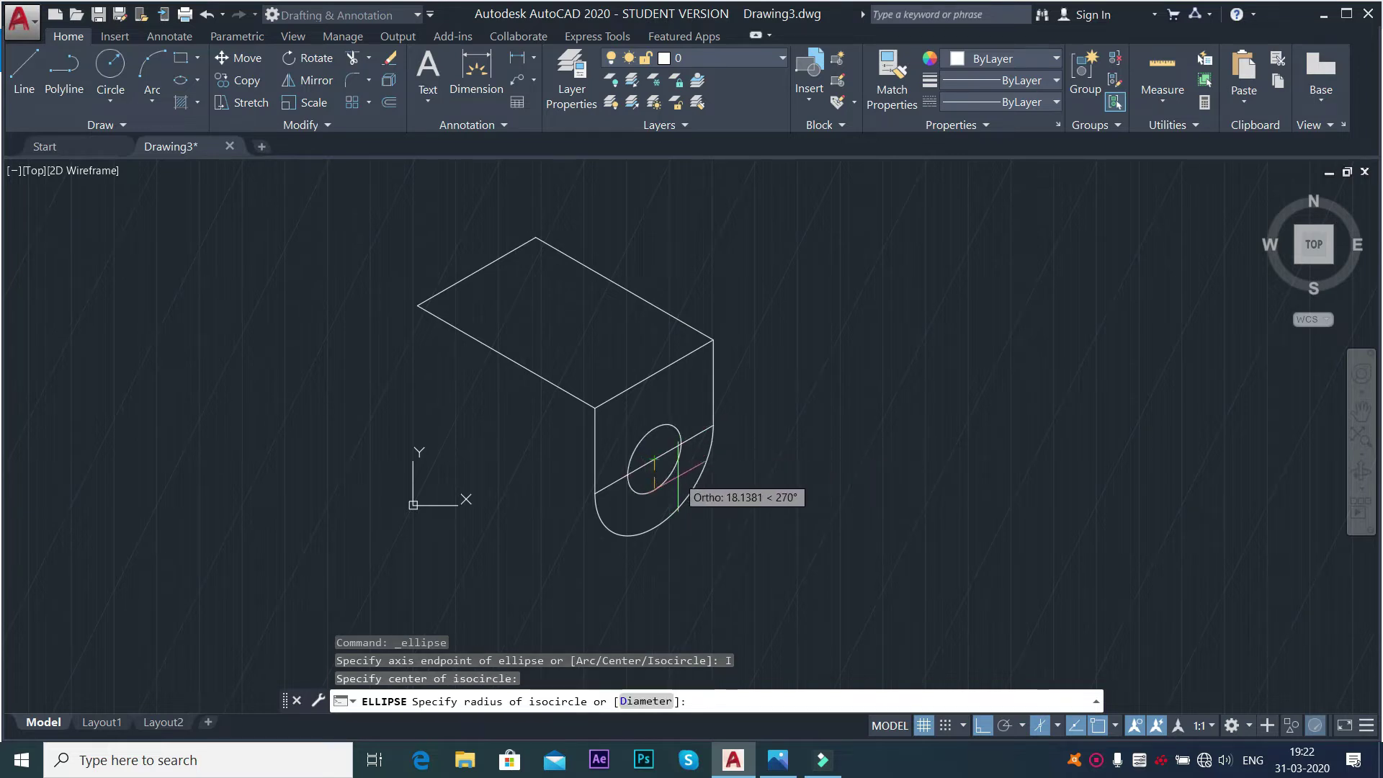
pyautogui.hotkey('alt', 'Tab')
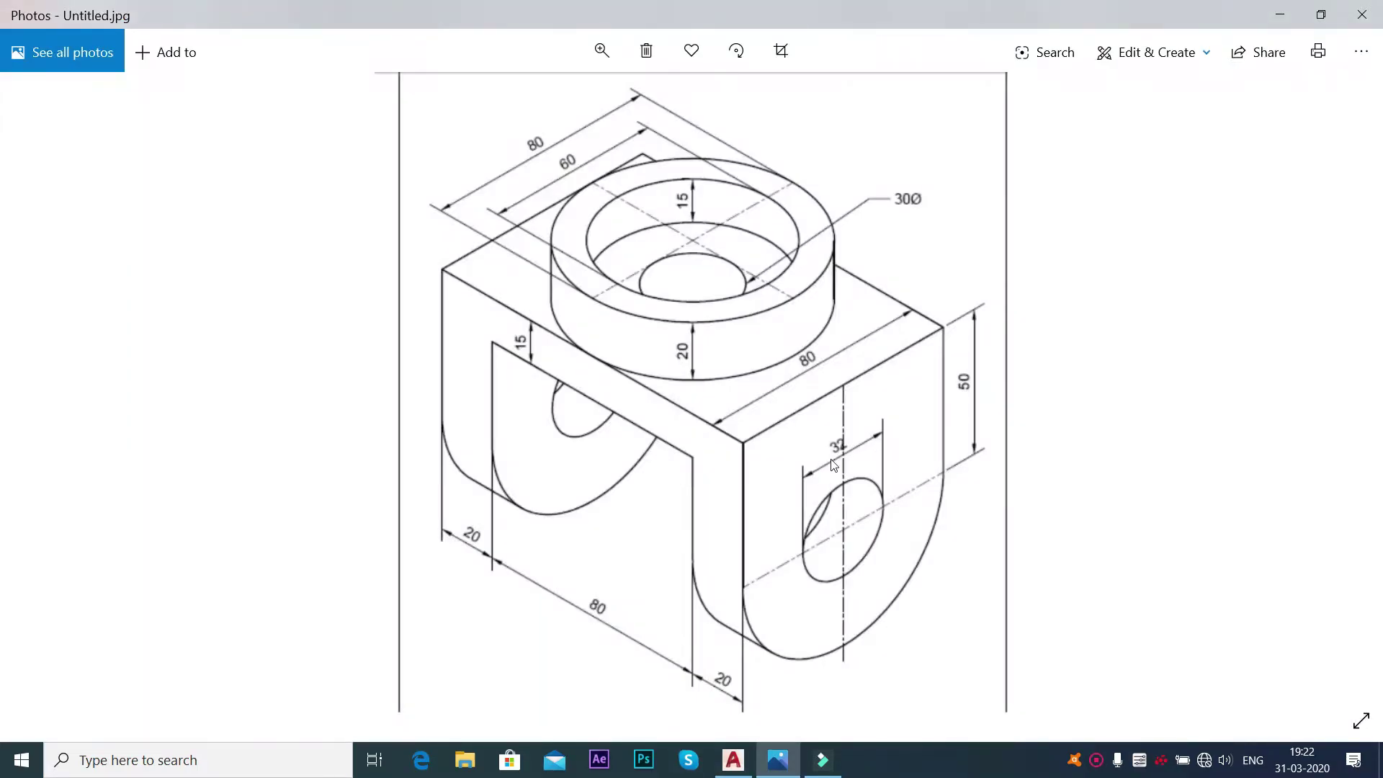
pyautogui.hotkey('alt', 'Tab')
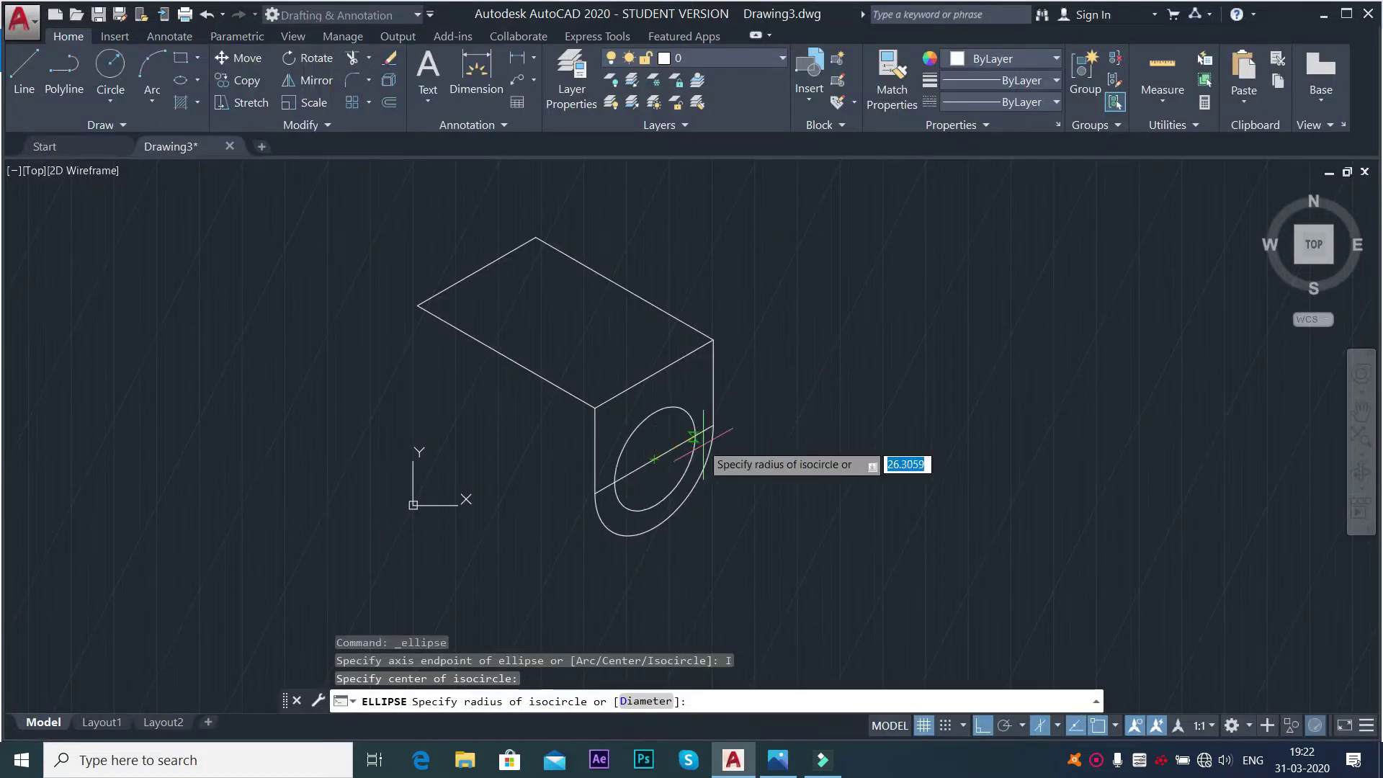
pyautogui.write('16')
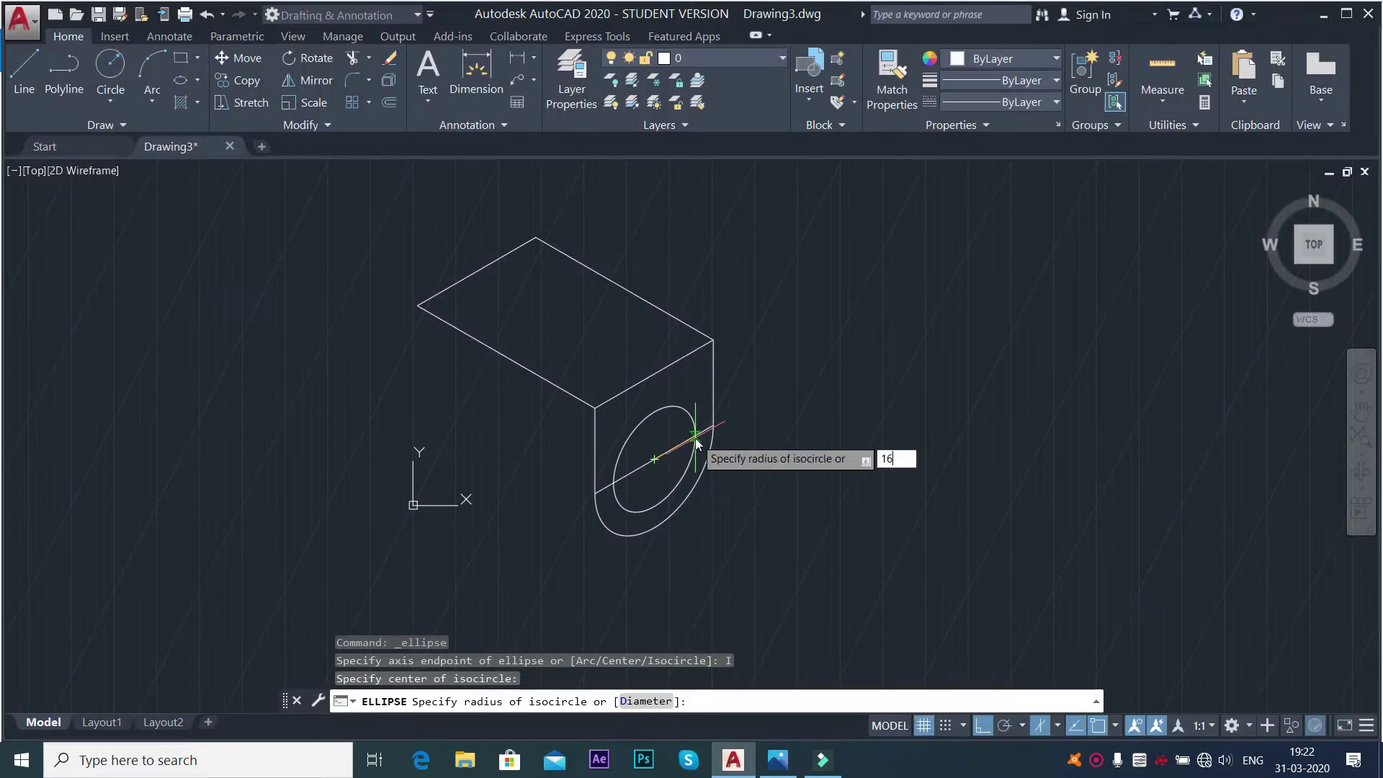
pyautogui.press('Return')
# Compare the straight line through the hole with the reference image in Photos, then return to AutoCAD and clear the selection.
pyautogui.scroll(2, 654, 521)
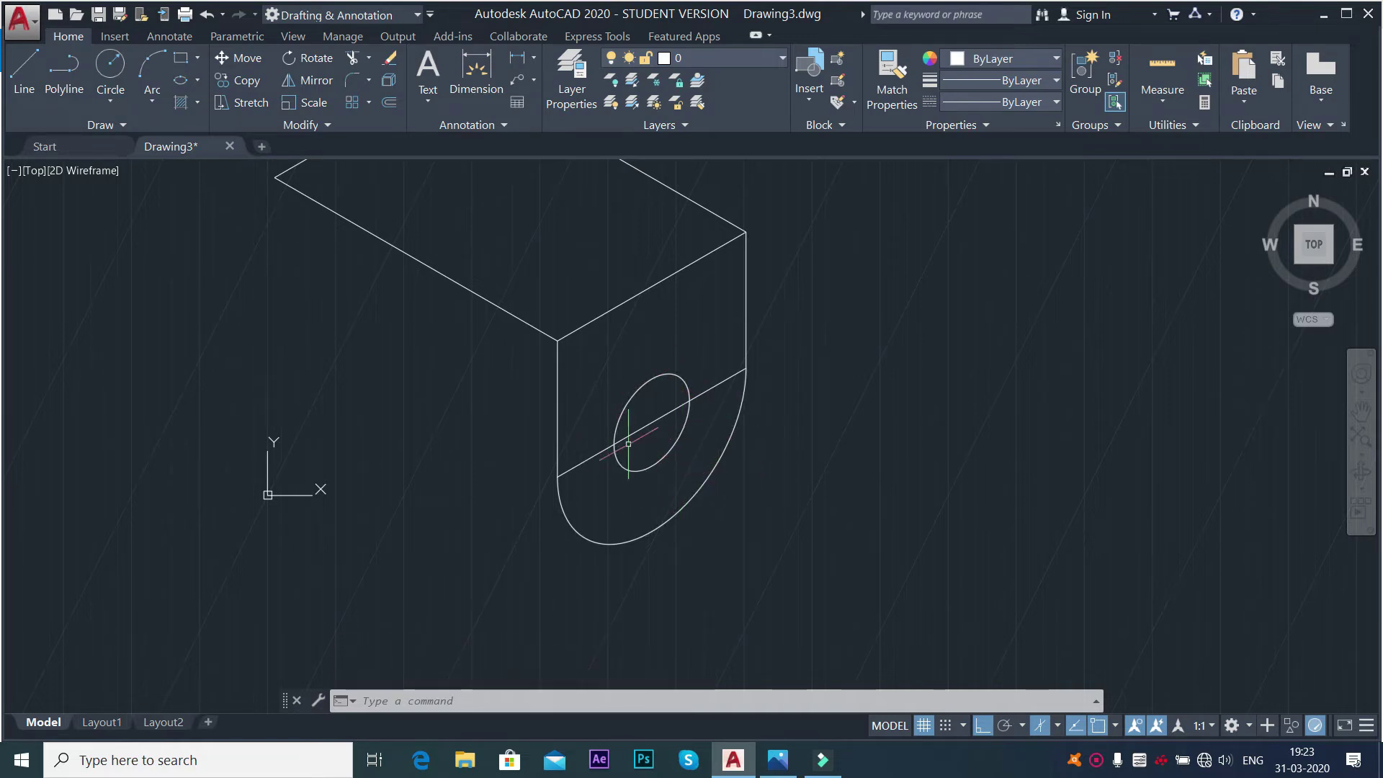
pyautogui.click(602, 451)
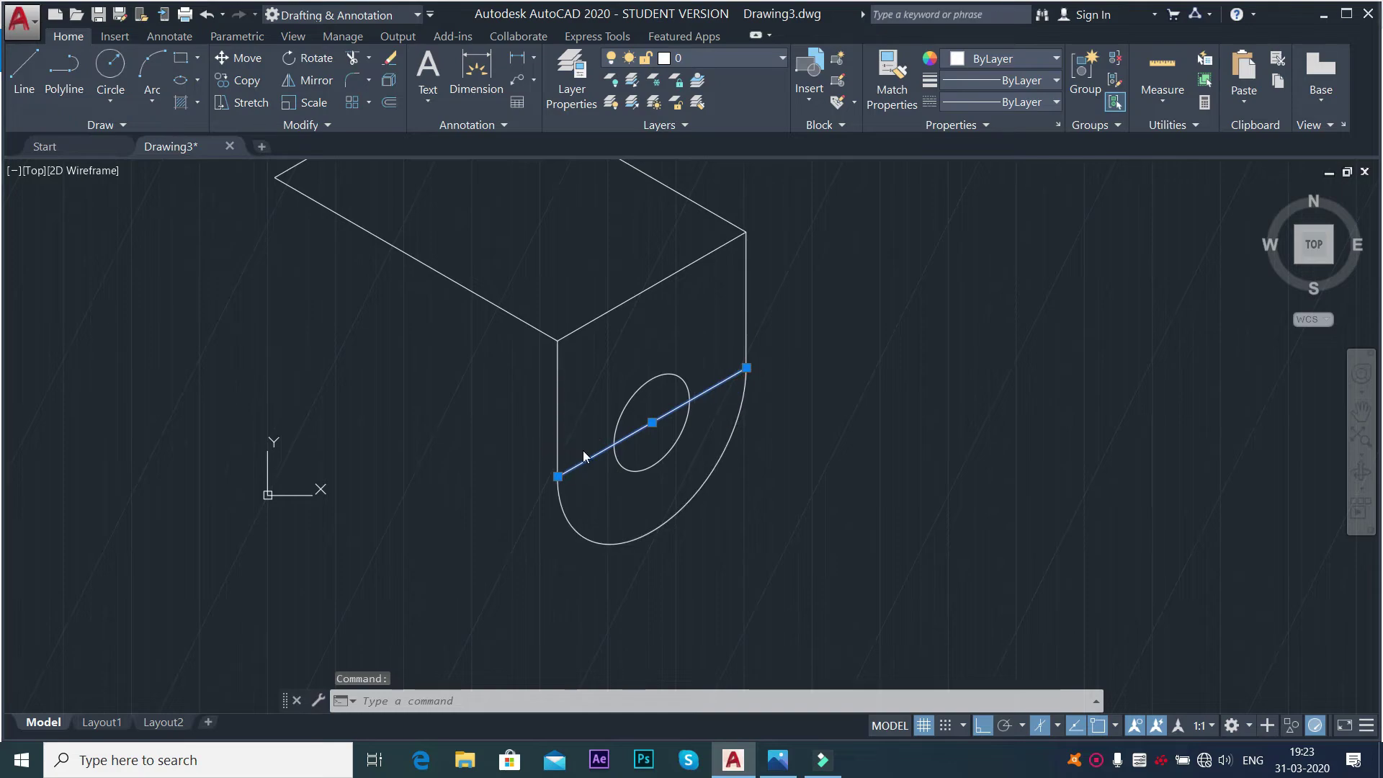
pyautogui.hotkey('alt', 'Tab')
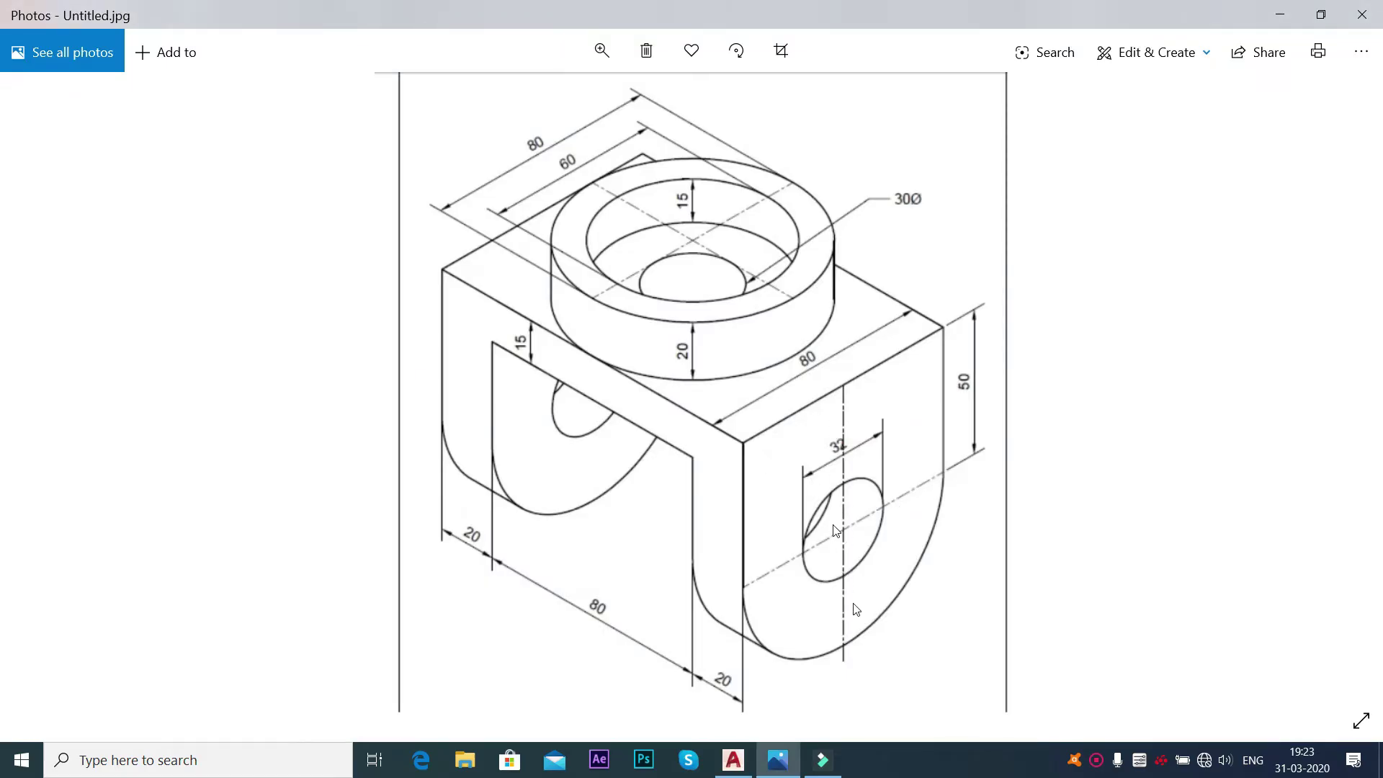
pyautogui.hotkey('alt', 'Tab')
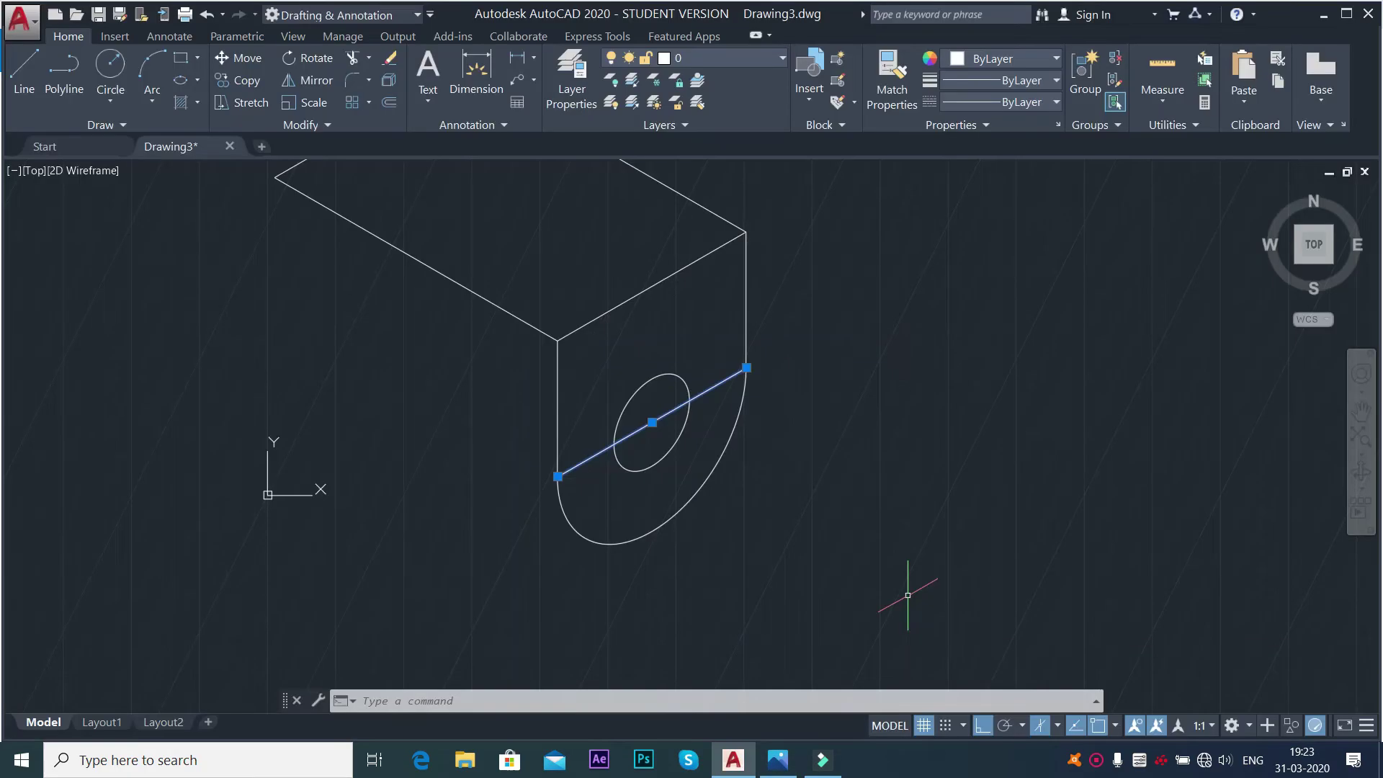
pyautogui.press('Escape')
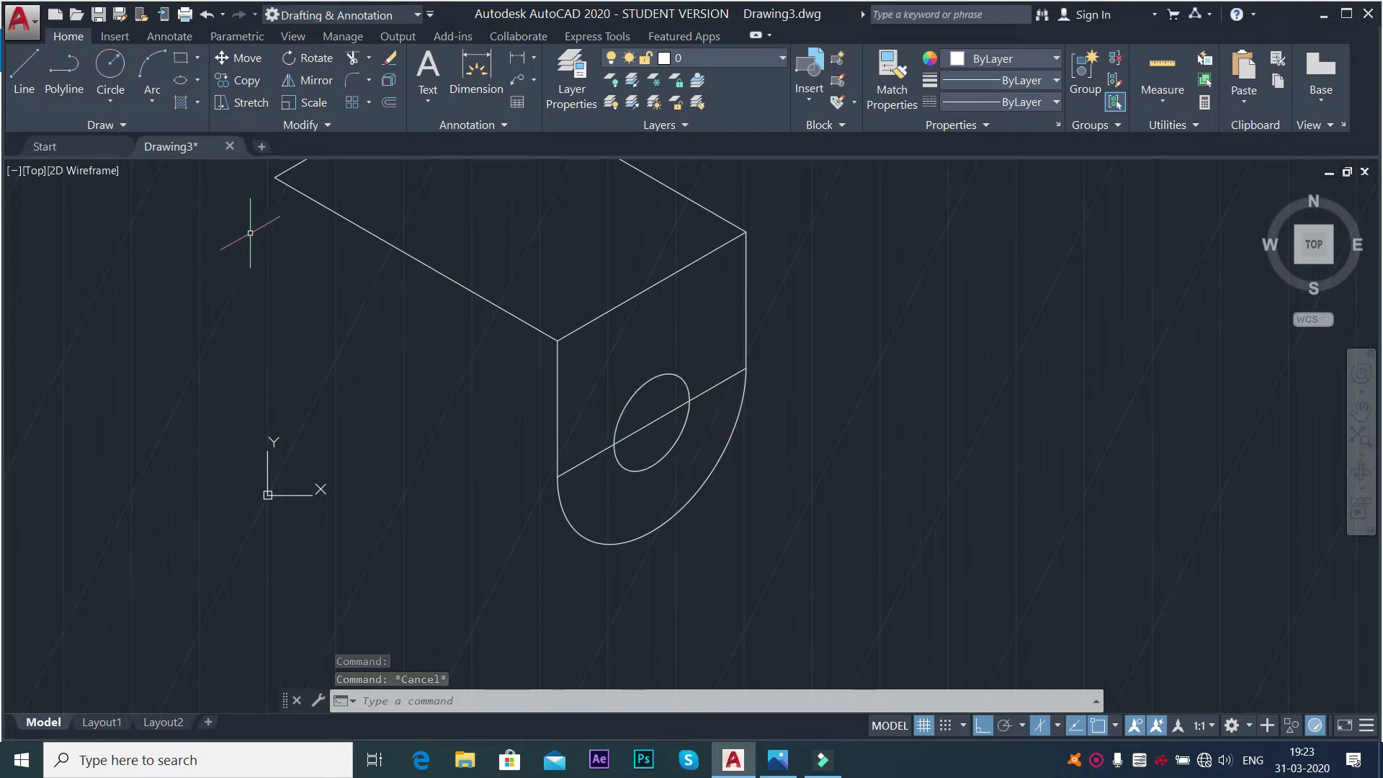
# Copy the end face's bottom arc and front vertical edge 20 along the top face's front edge on the Left isoplane, checking the thickness in Photos.
pyautogui.click(241, 81)
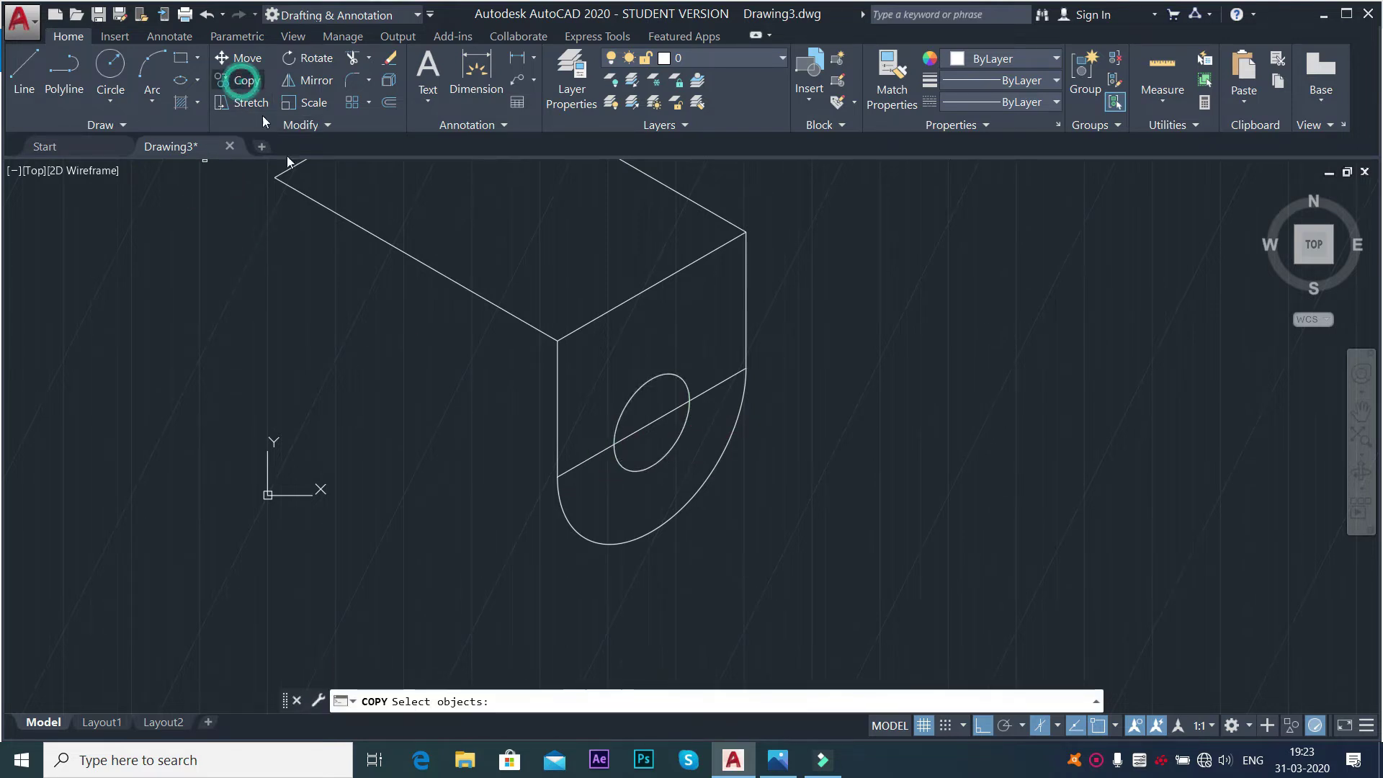
pyautogui.click(587, 539)
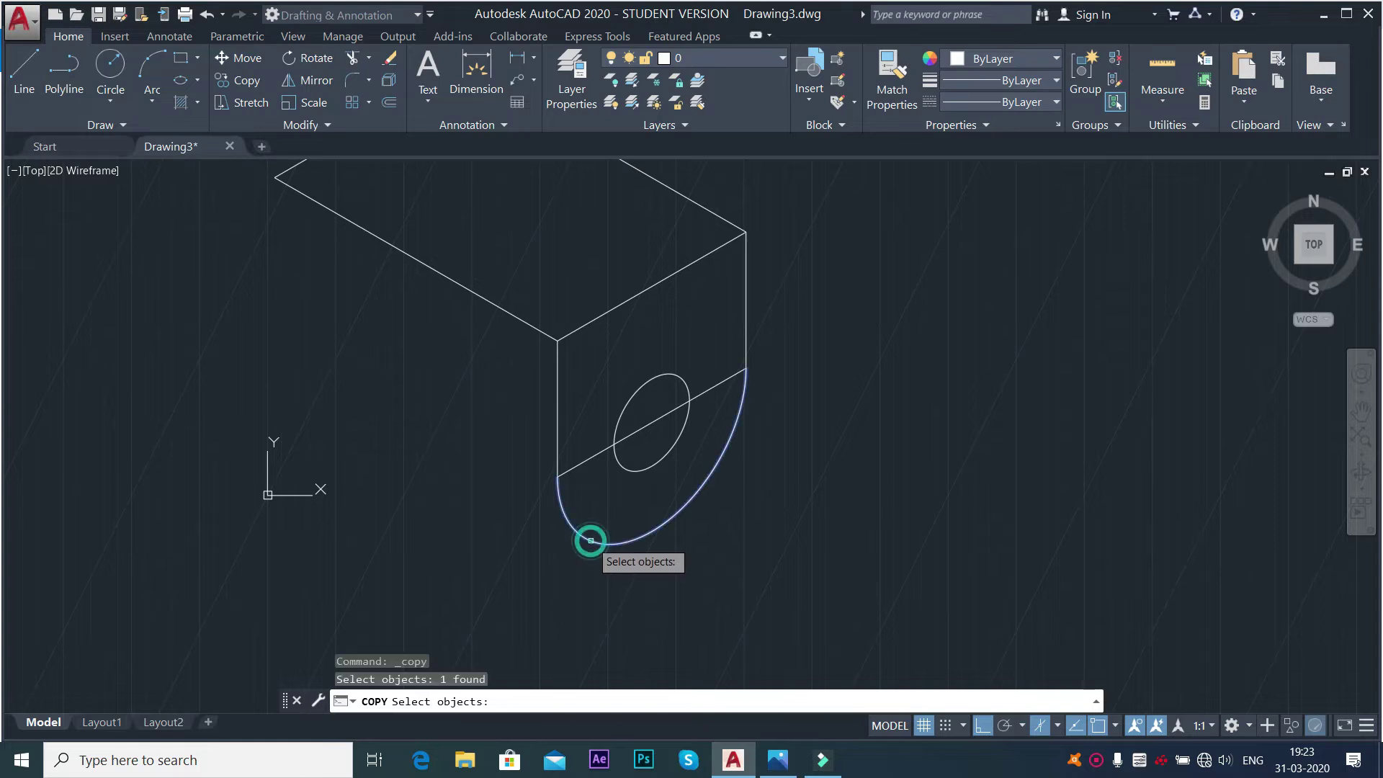
pyautogui.click(557, 445)
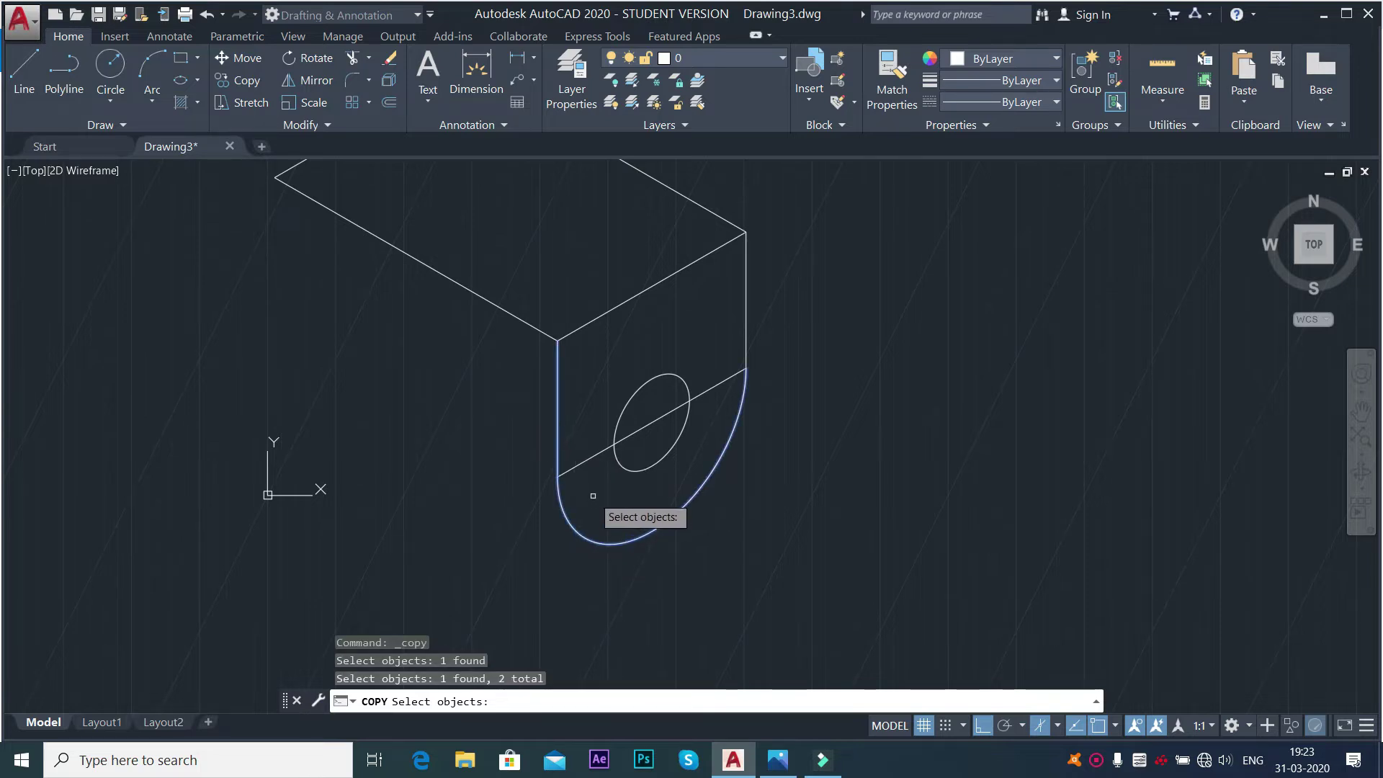
pyautogui.press('Return')
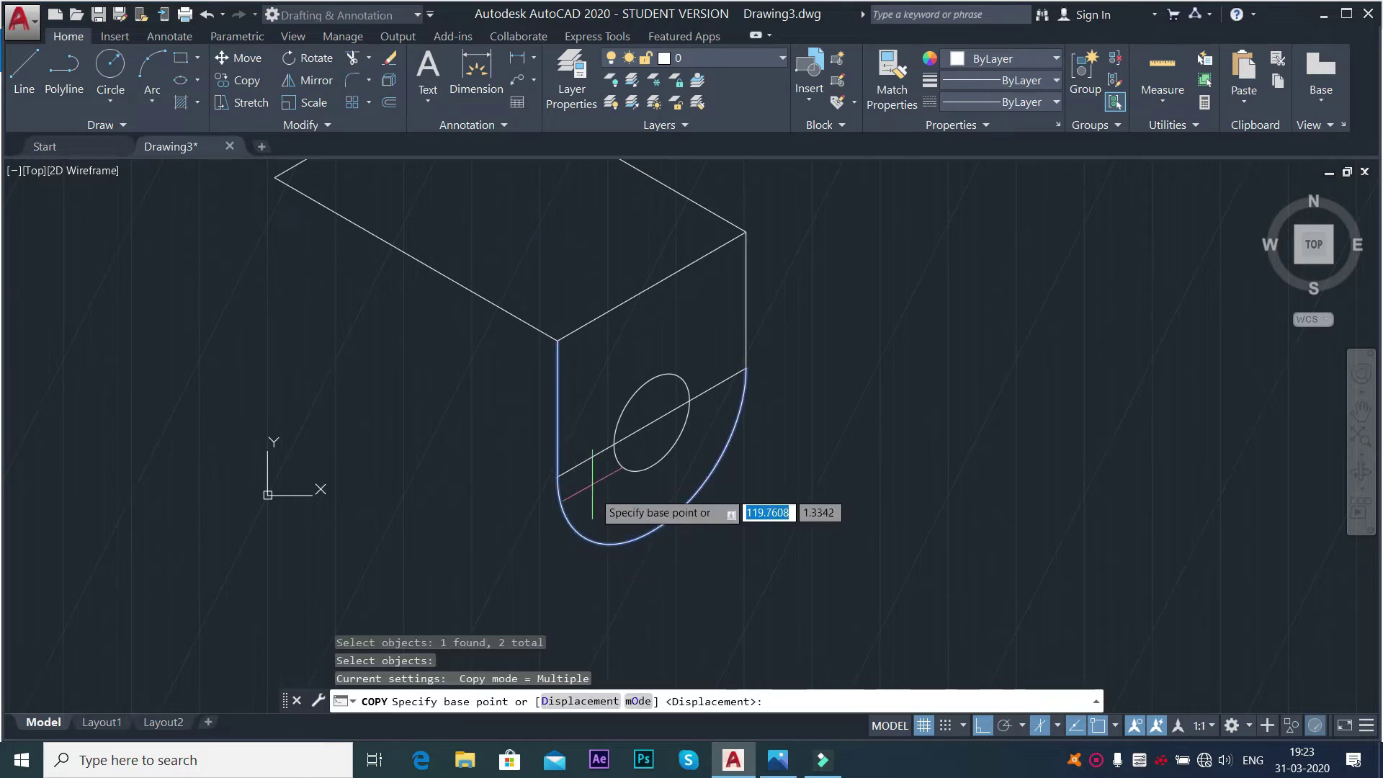
pyautogui.click(557, 340)
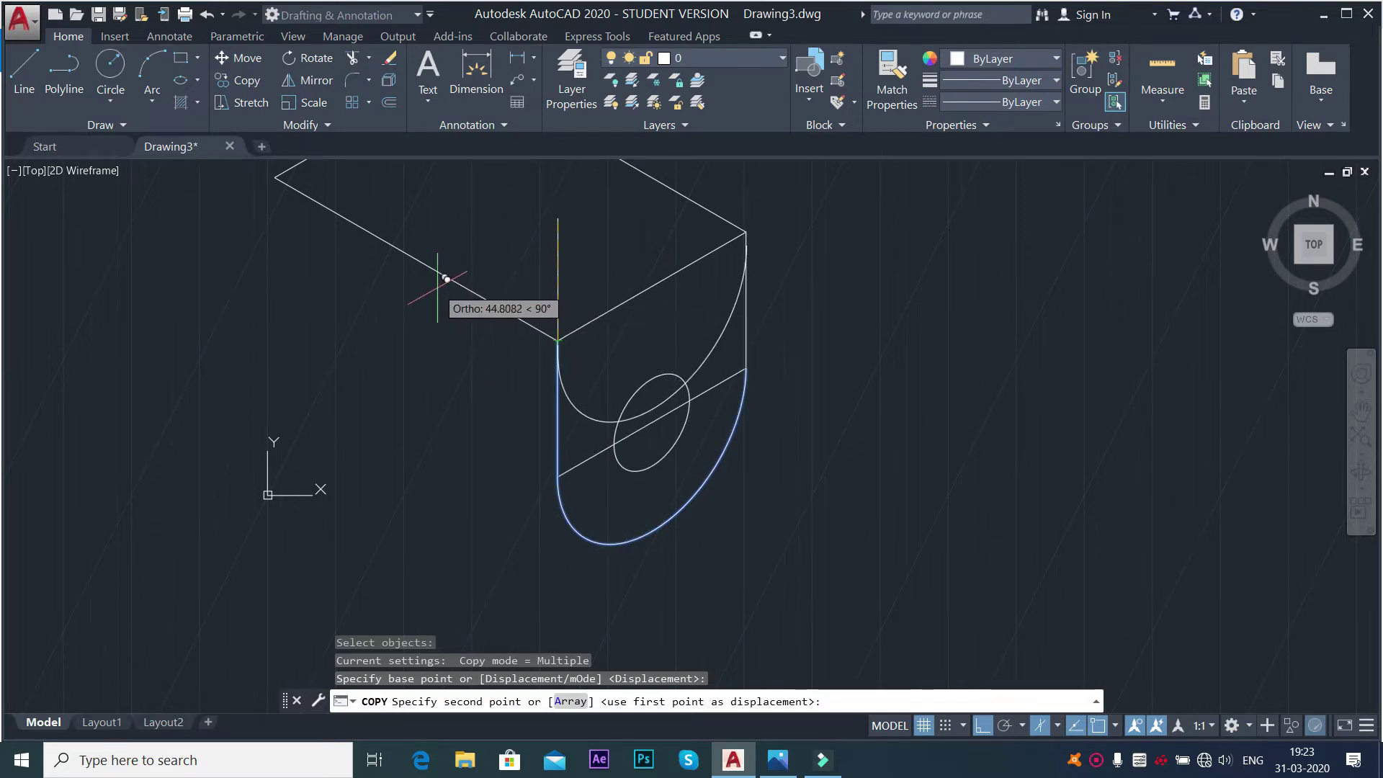
pyautogui.press('F5')
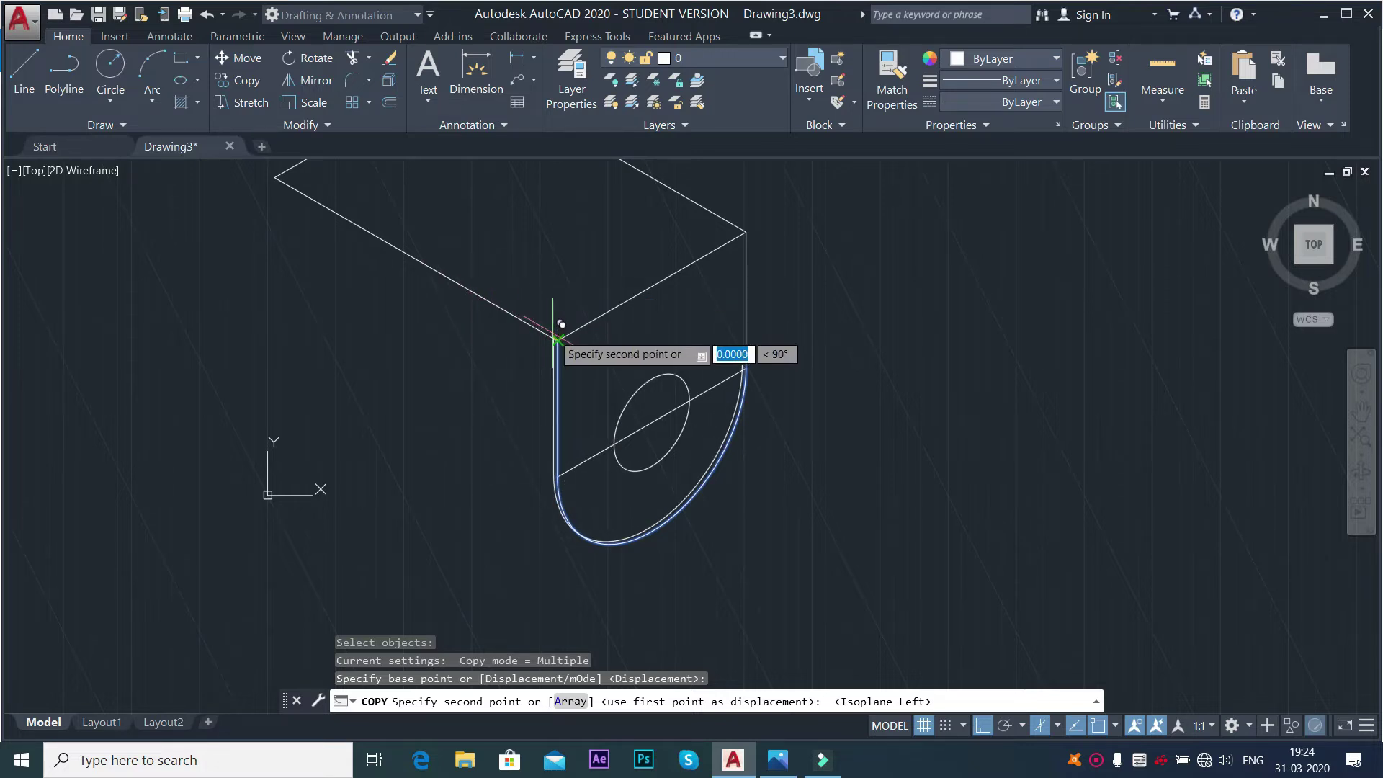
pyautogui.hotkey('alt', 'Tab')
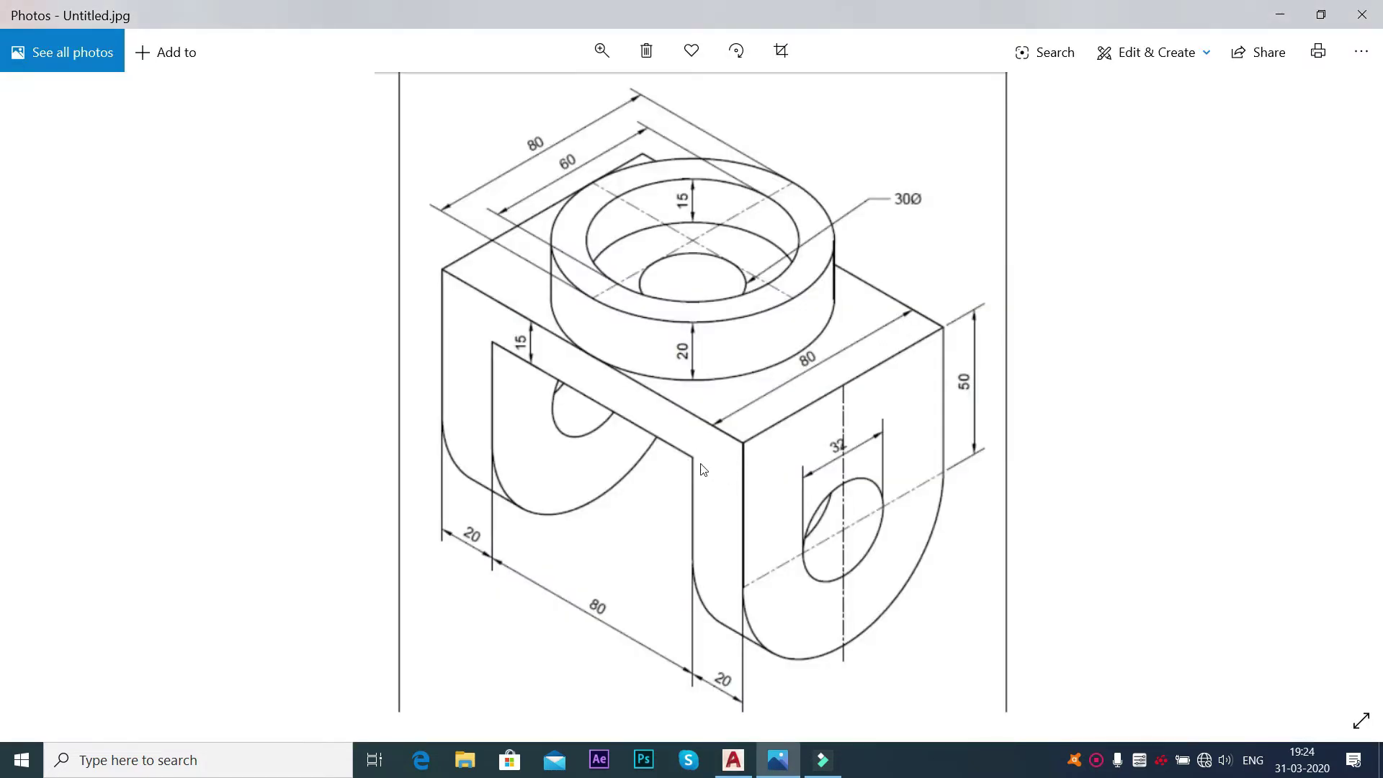
pyautogui.hotkey('alt', 'Tab')
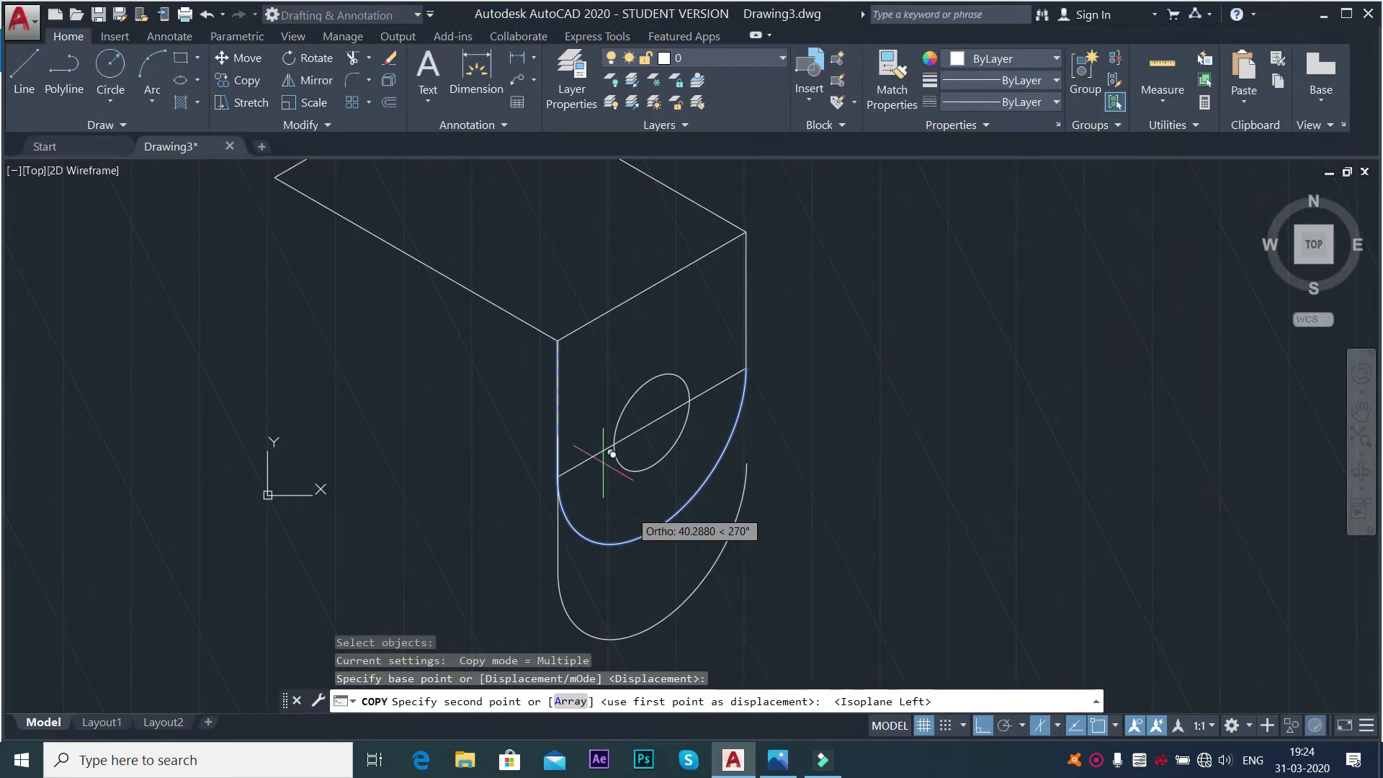
pyautogui.write('20')
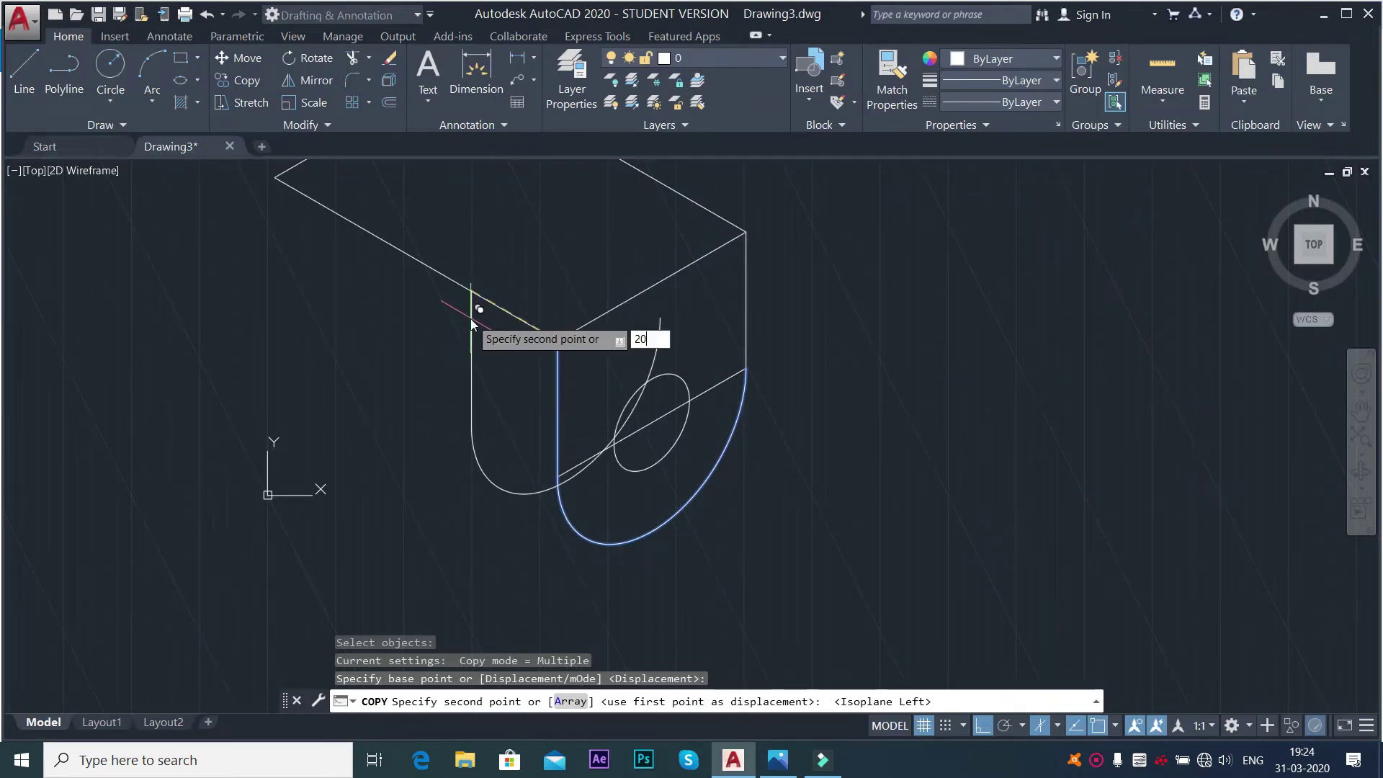
pyautogui.press('Return')
pyautogui.rightClick(941, 311)
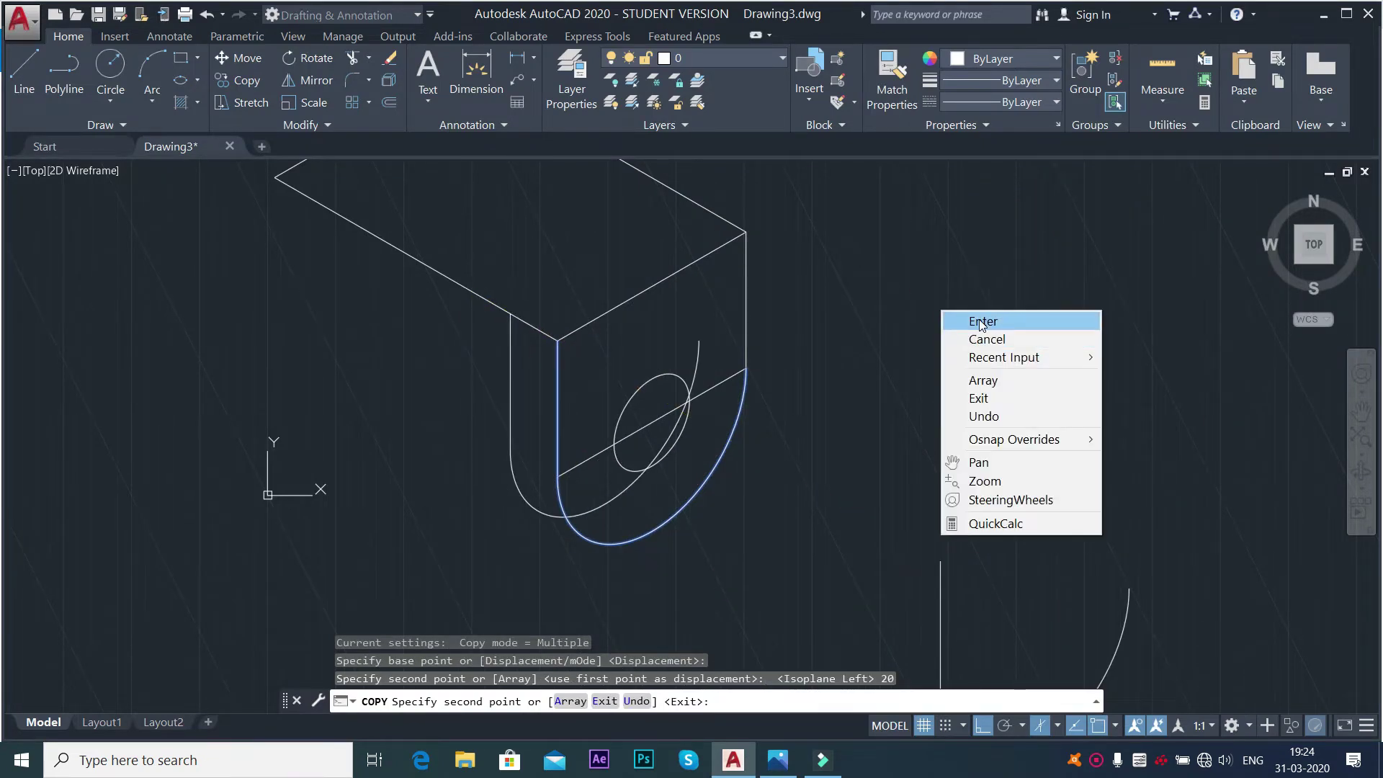
pyautogui.click(983, 321)
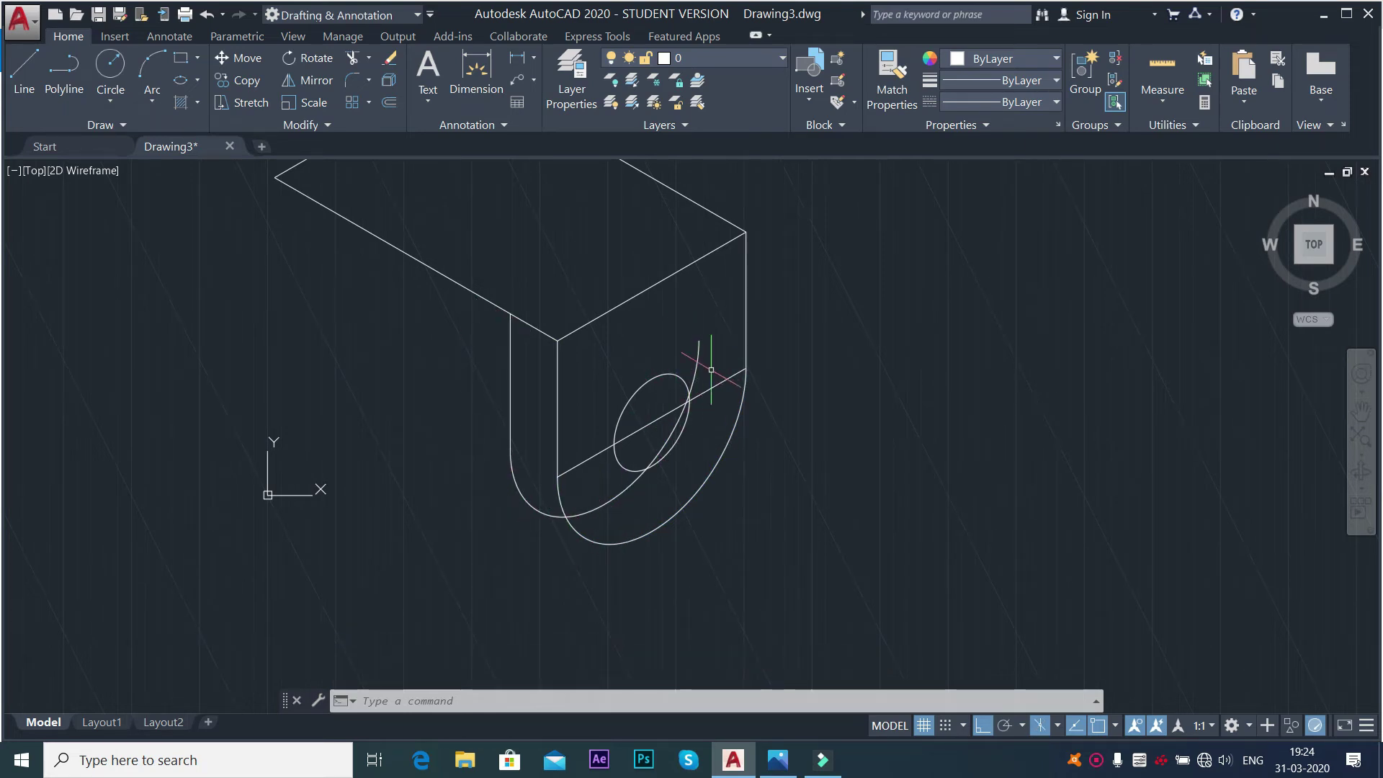
# Copy the end face's hole isocircle 20 back along the top face's front edge.
pyautogui.click(628, 401)
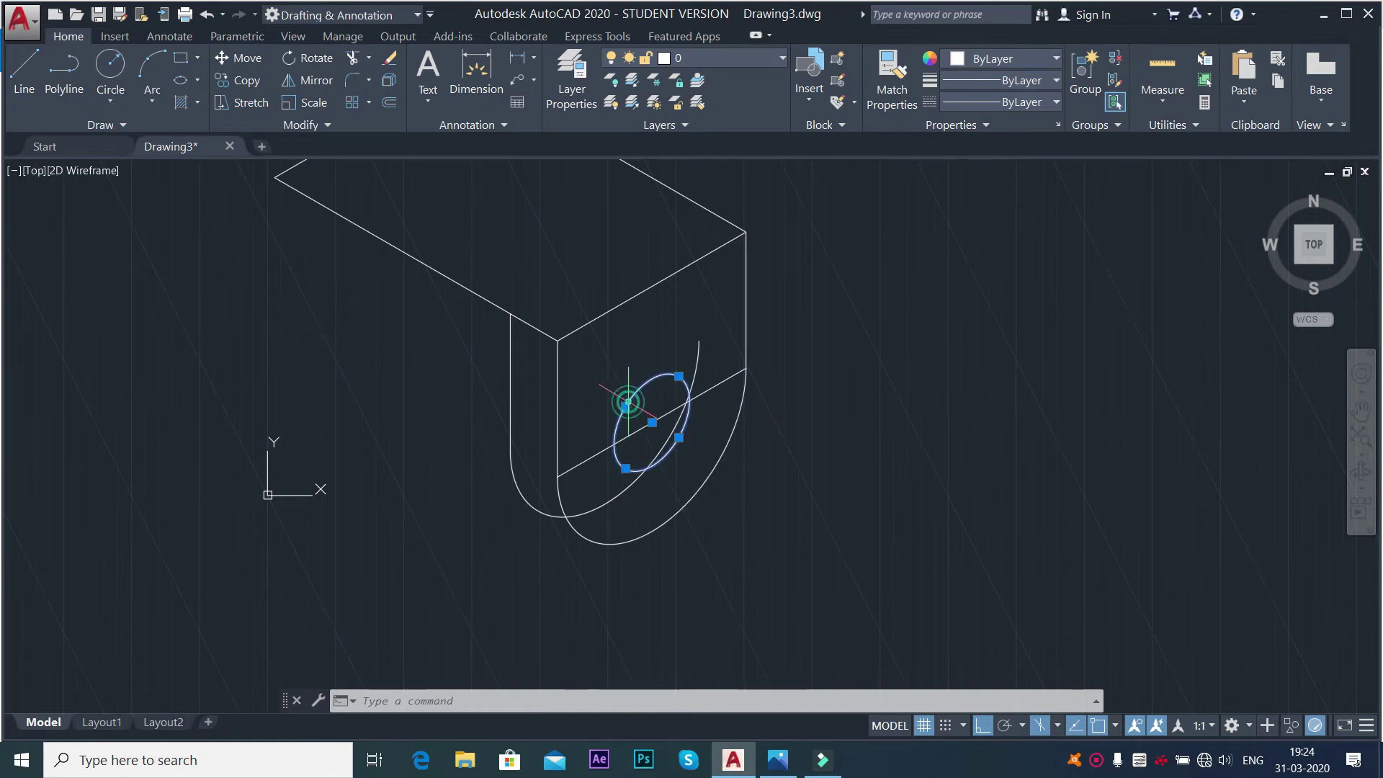
pyautogui.click(238, 80)
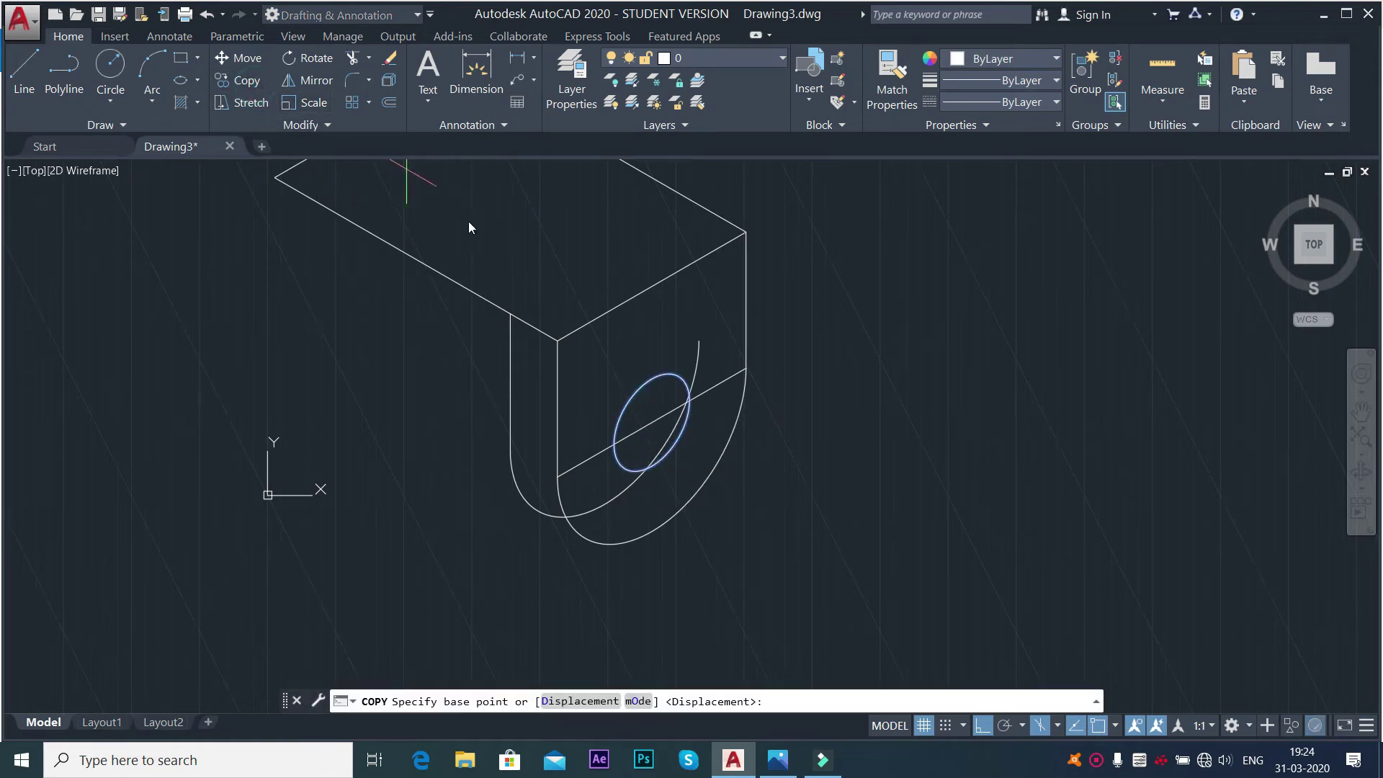
pyautogui.click(556, 339)
pyautogui.write('20')
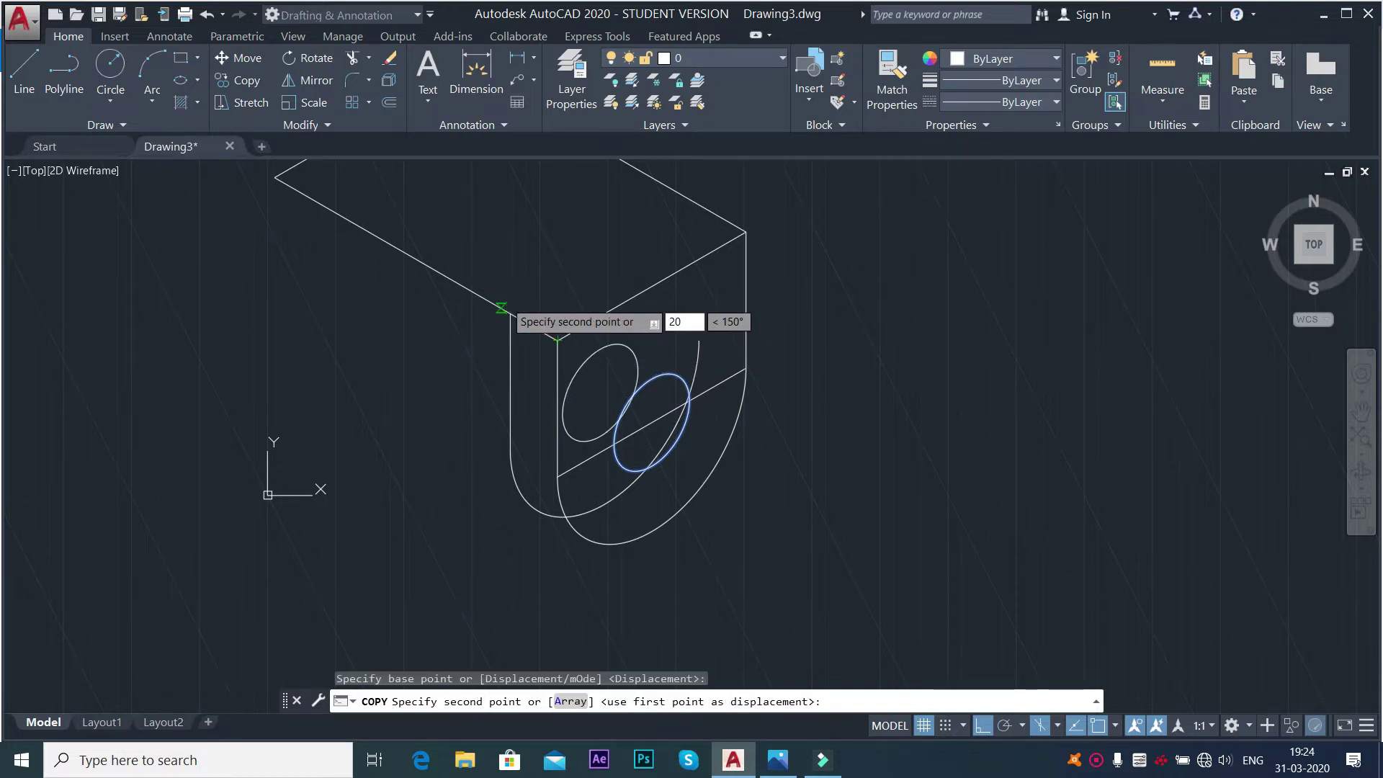
pyautogui.press('Return')
pyautogui.rightClick(941, 356)
pyautogui.click(962, 371)
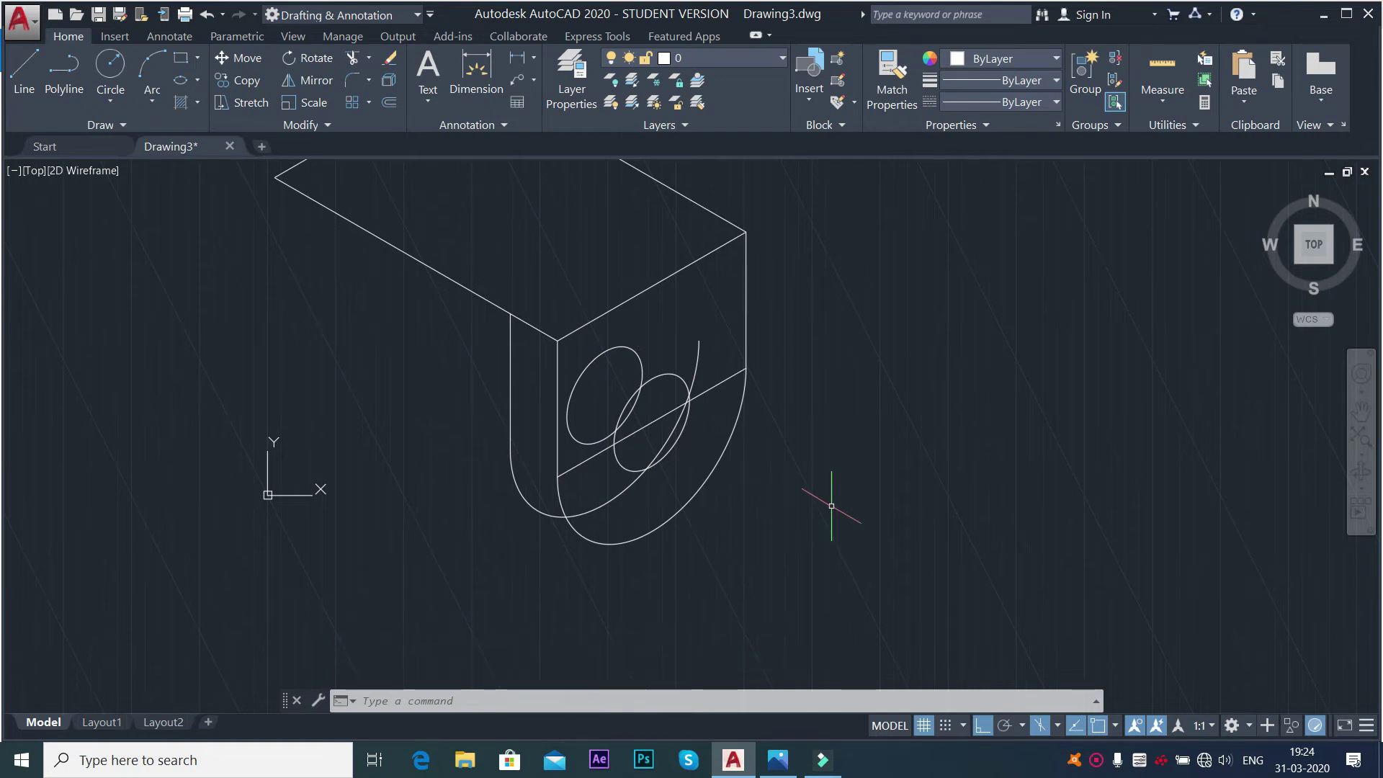
# Trim the copied rear arc and copied hole circle, keeping only the parts visible beside the front arc and inside the front hole.
pyautogui.write('tr')
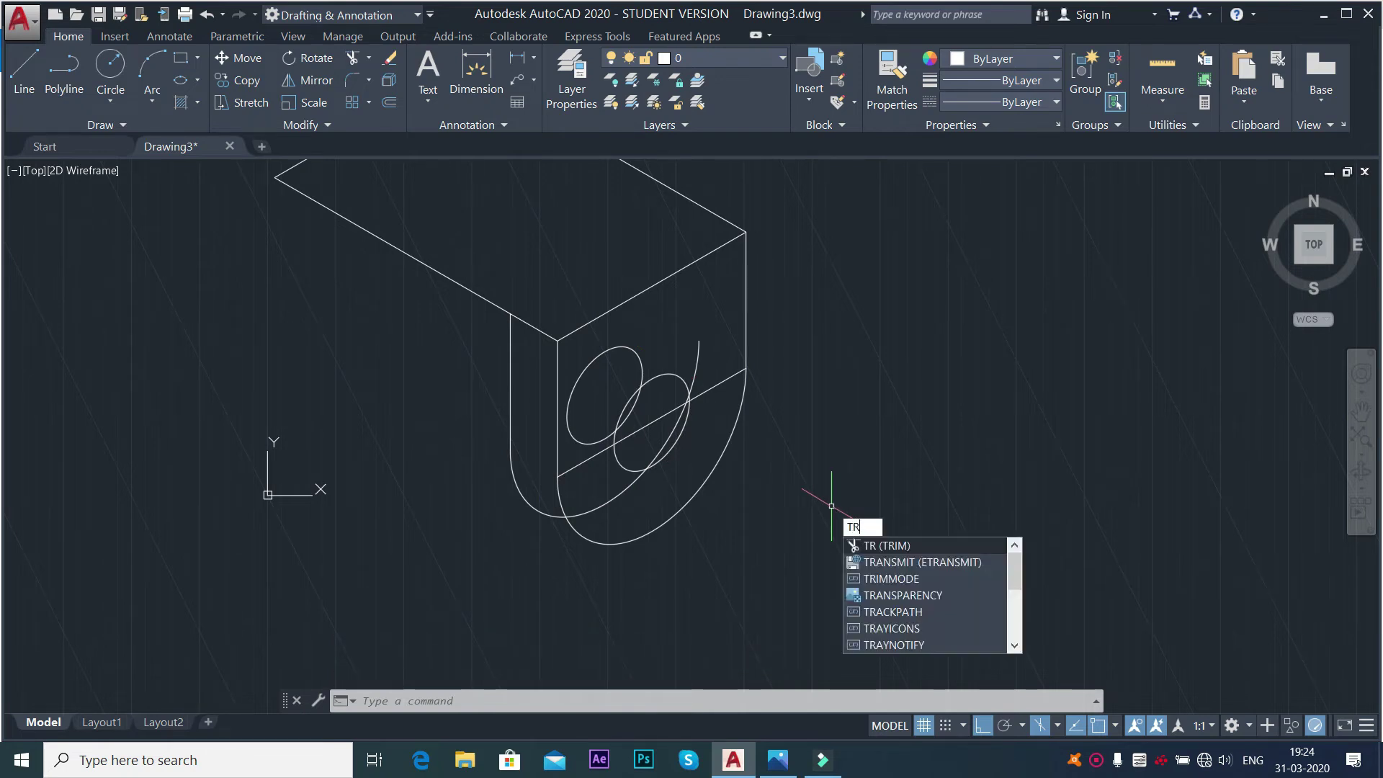
pyautogui.press('Return')
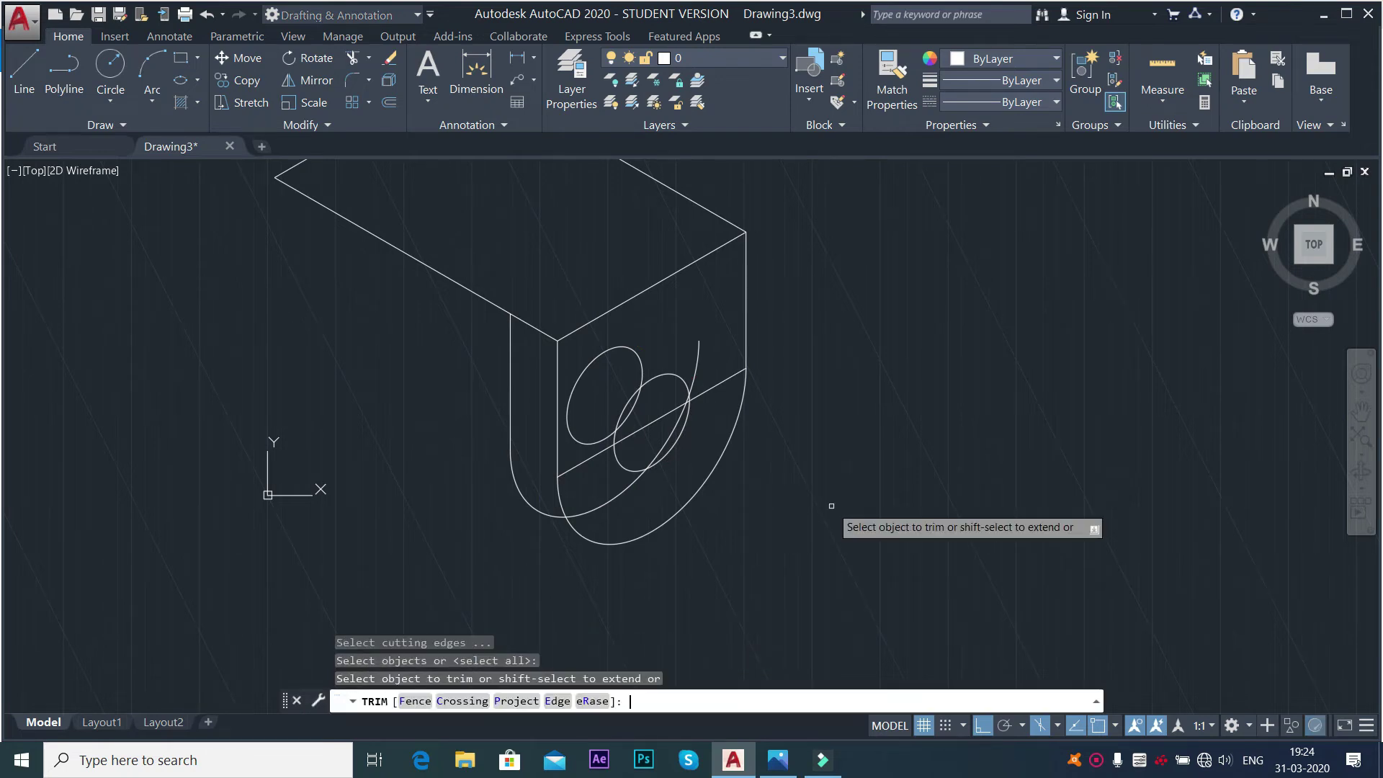
pyautogui.click(697, 353)
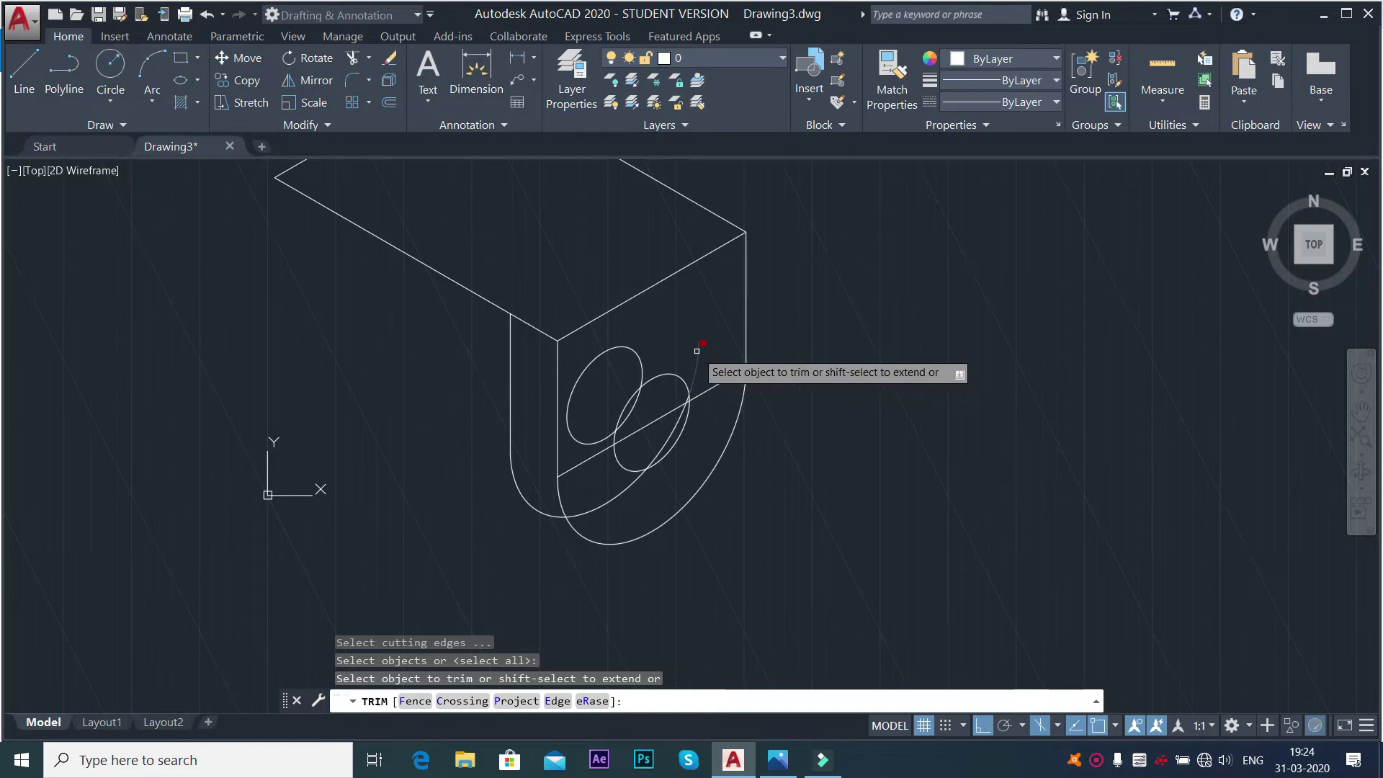
pyautogui.scroll(5, 687, 387)
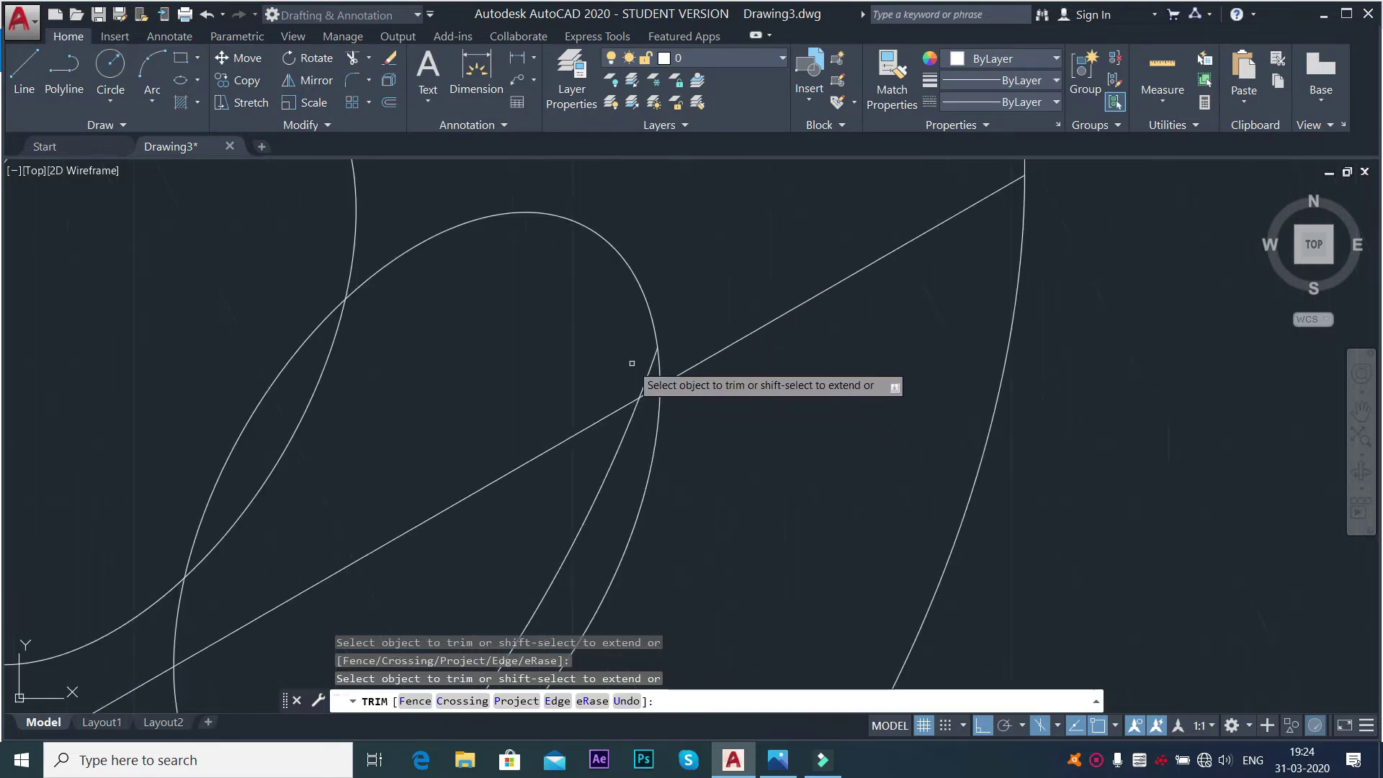
pyautogui.scroll(-2, 648, 392)
pyautogui.scroll(-2, 641, 410)
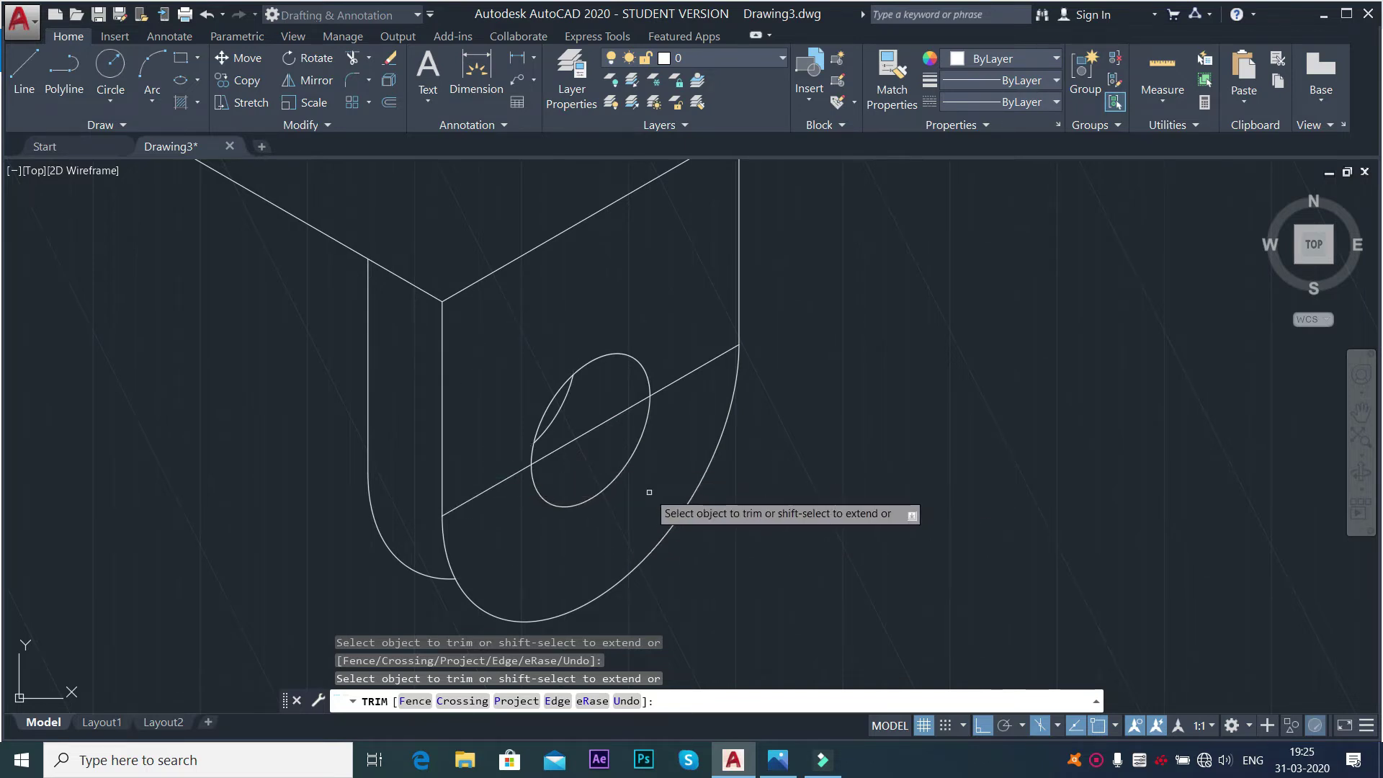
# Check the hole in the Photos reference image, then remove the straight line crossing the end face through the hole in AutoCAD.
pyautogui.click(779, 759)
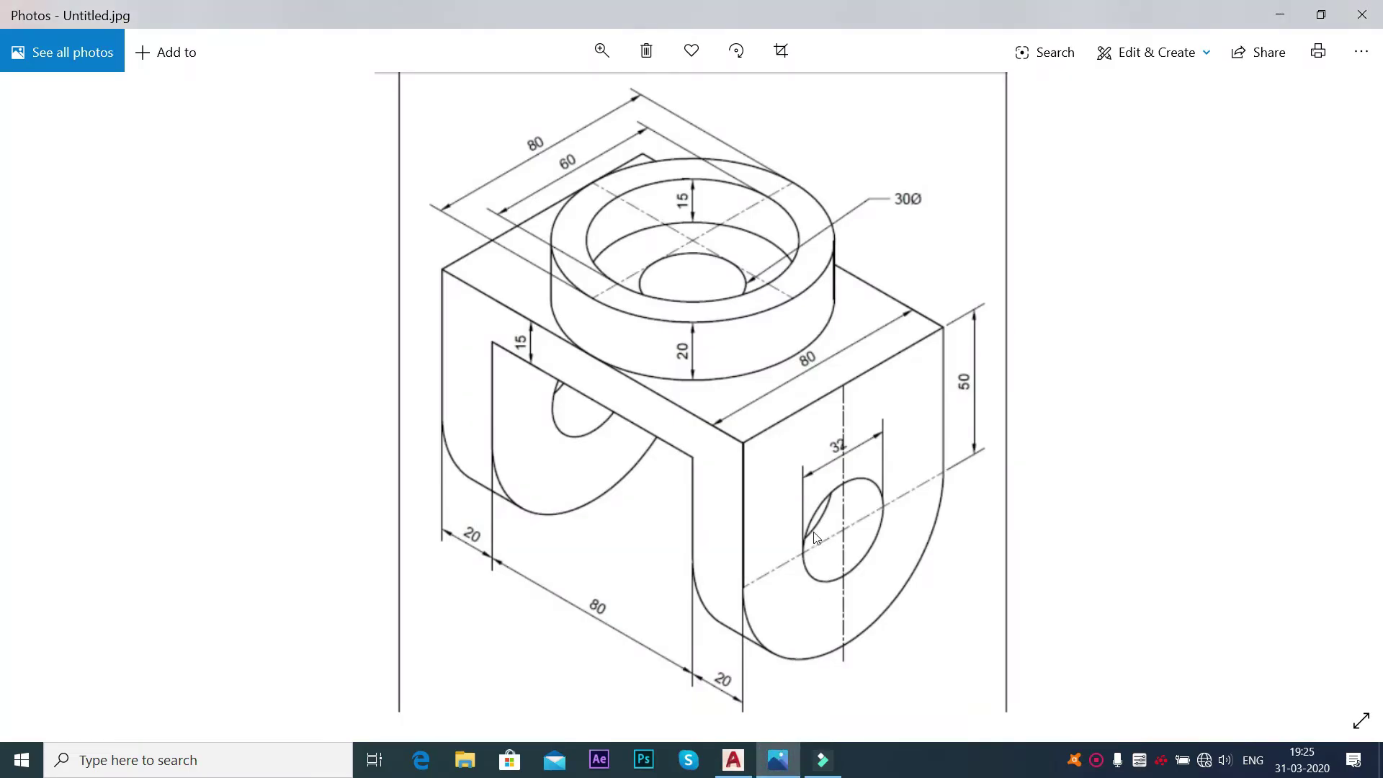
pyautogui.click(733, 760)
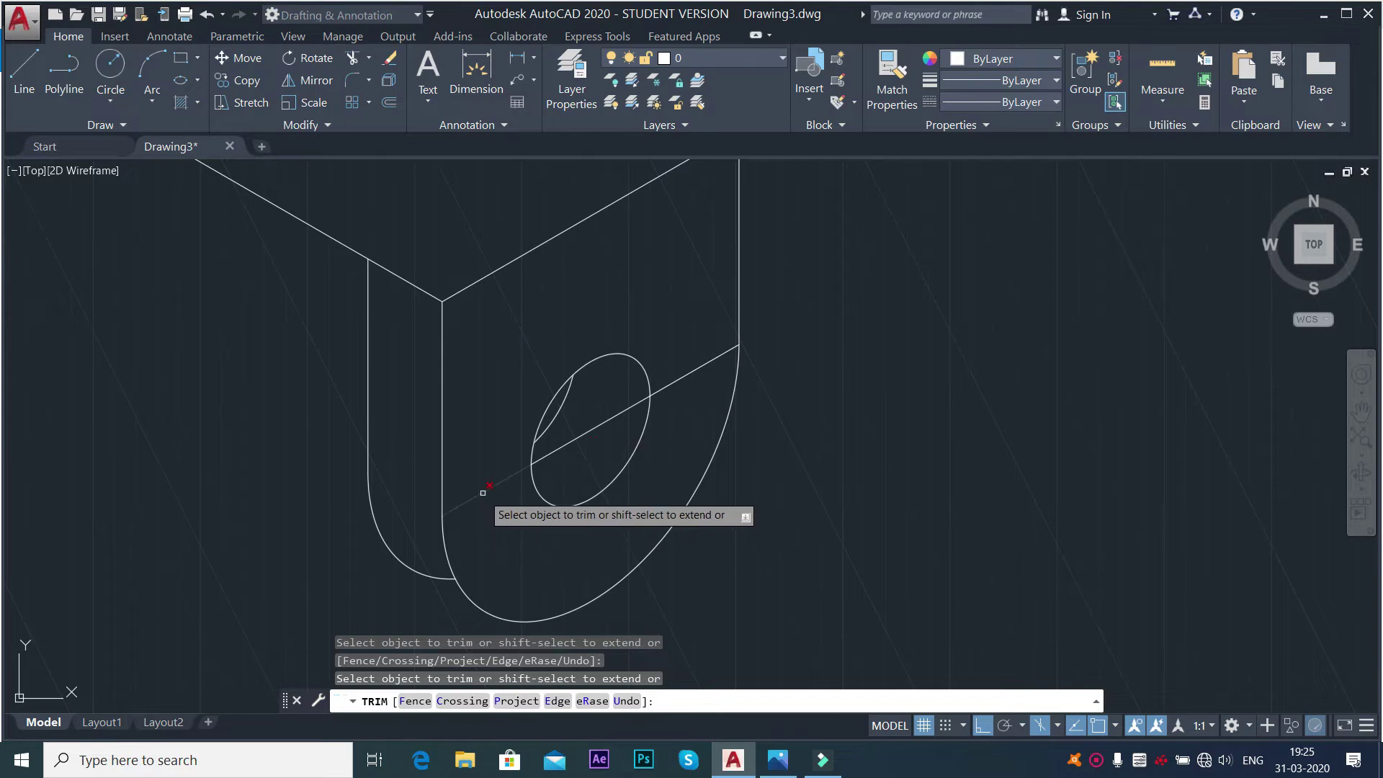
pyautogui.click(566, 444)
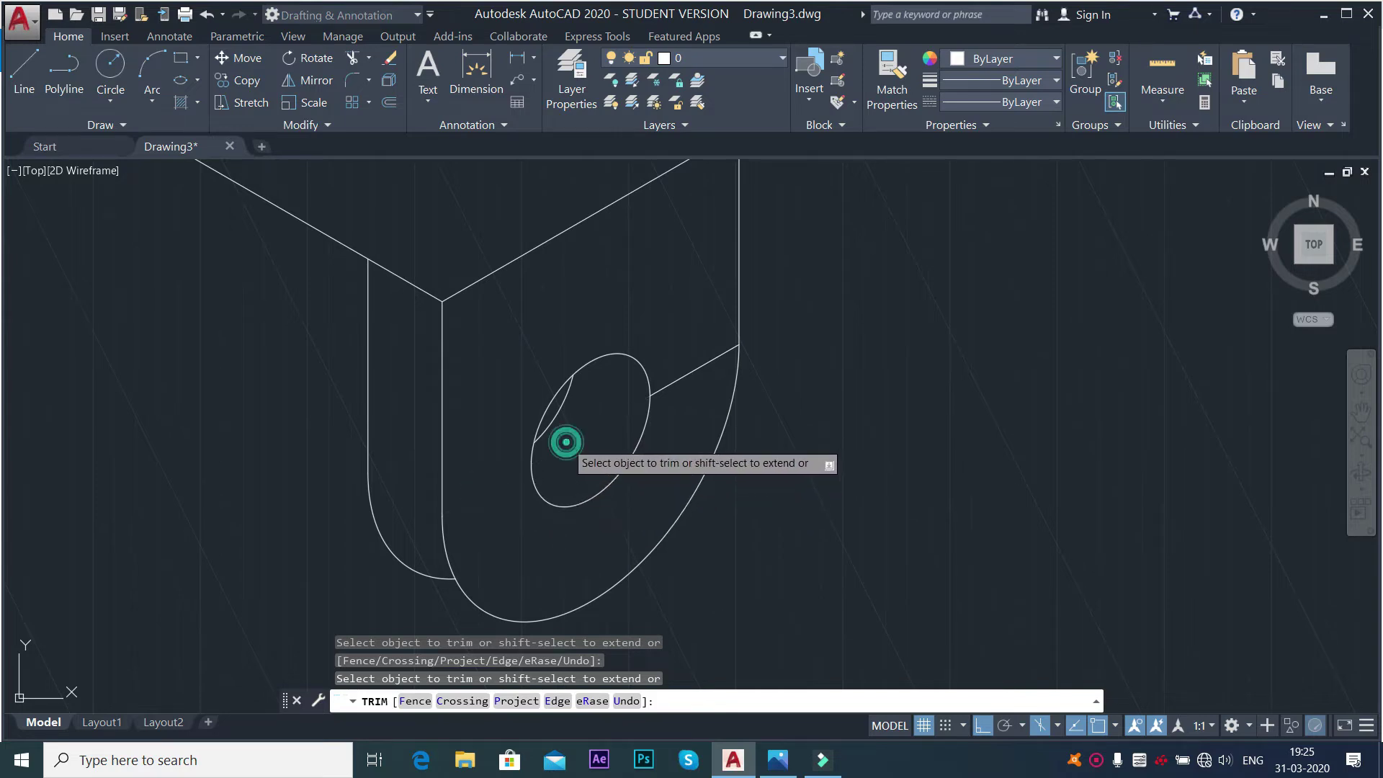
pyautogui.click(671, 382)
pyautogui.press('Escape')
pyautogui.click(692, 371)
pyautogui.press('Delete')
pyautogui.scroll(-1, 671, 512)
pyautogui.scroll(2, 562, 578)
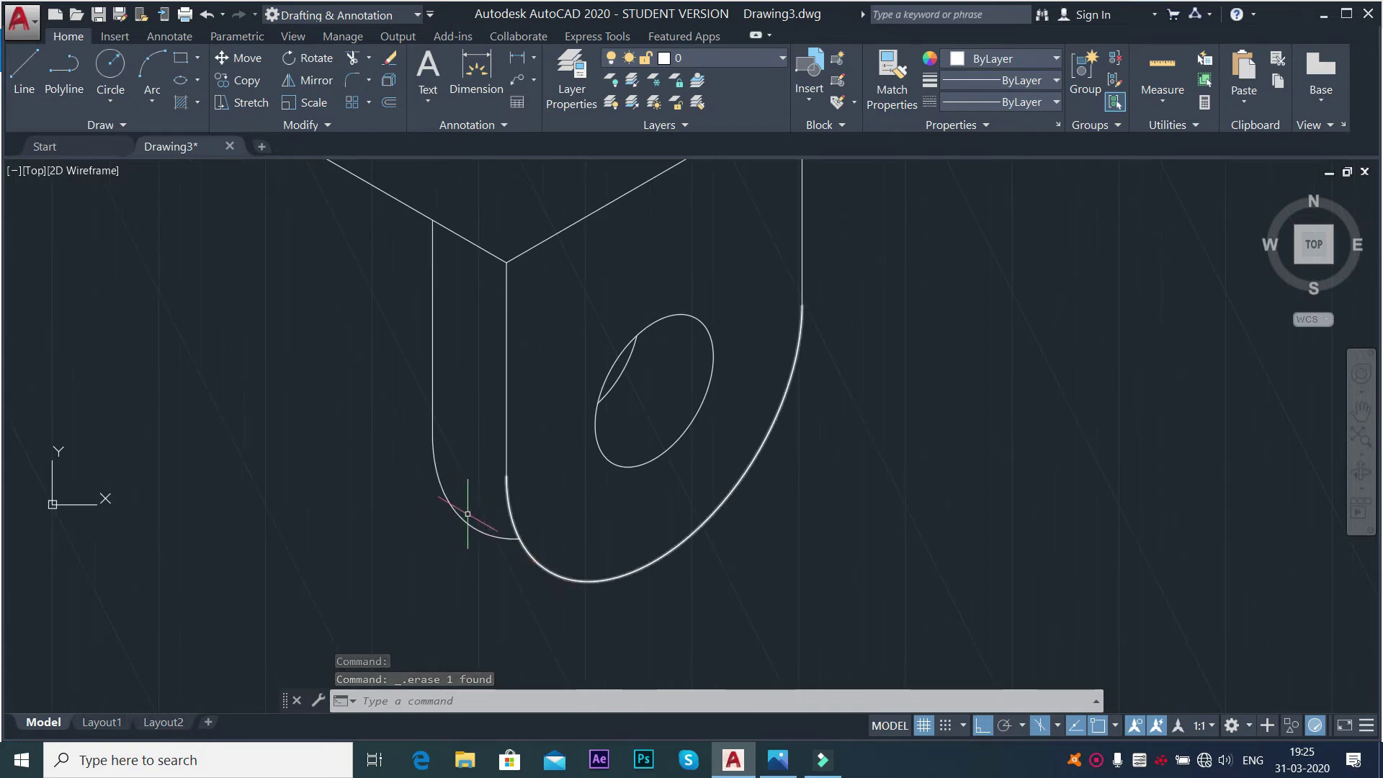
# Check the lug's lower edge in Photos, then in AutoCAD draw a line joining the lower quadrants of the rear and front arcs.
pyautogui.click(778, 760)
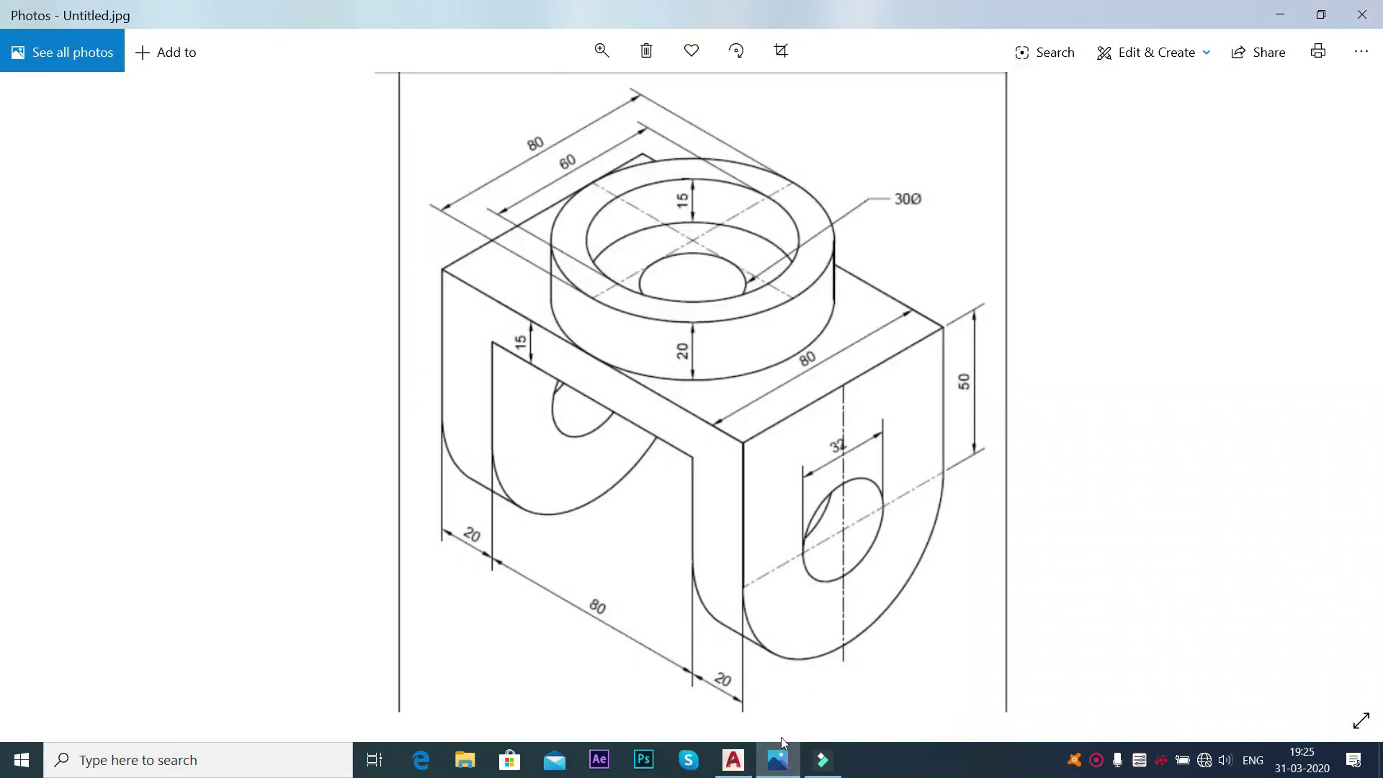
pyautogui.click(778, 760)
pyautogui.click(28, 80)
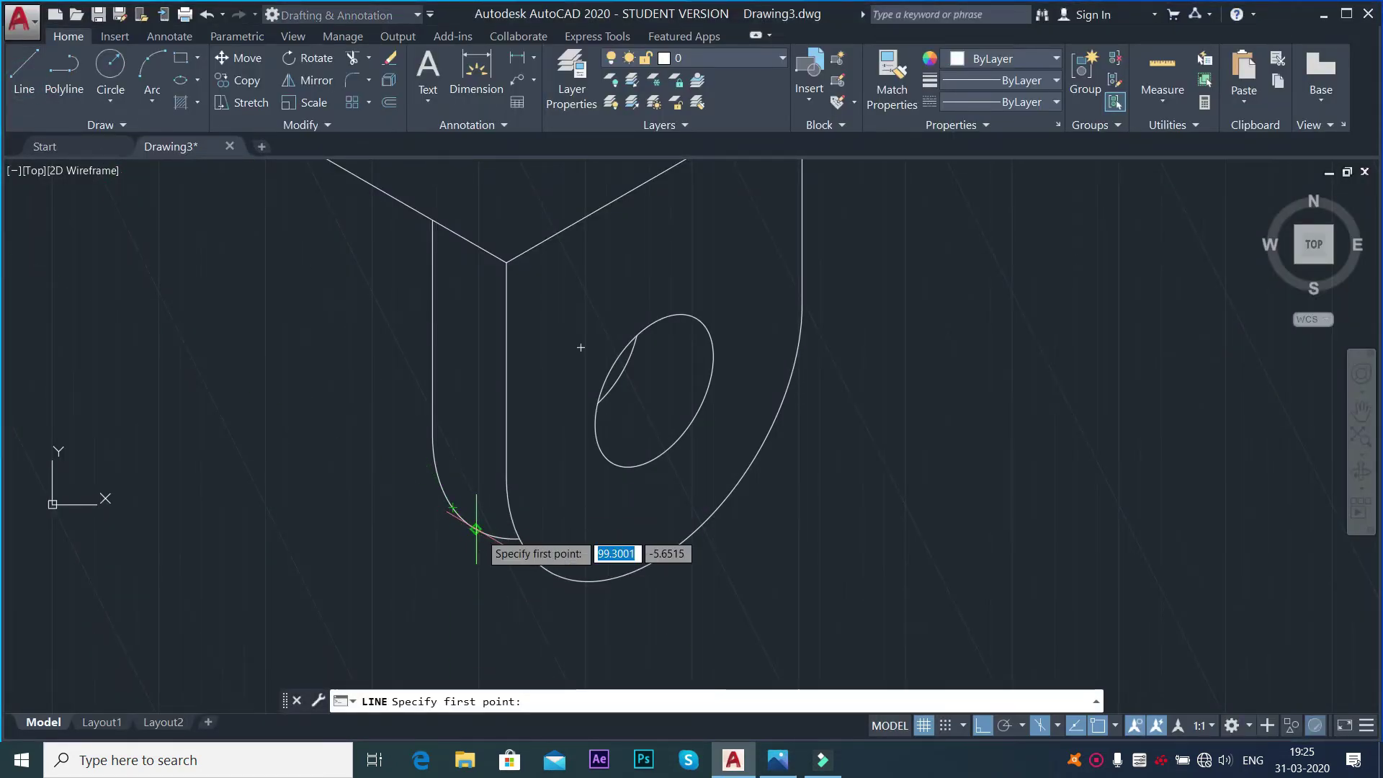
pyautogui.click(475, 530)
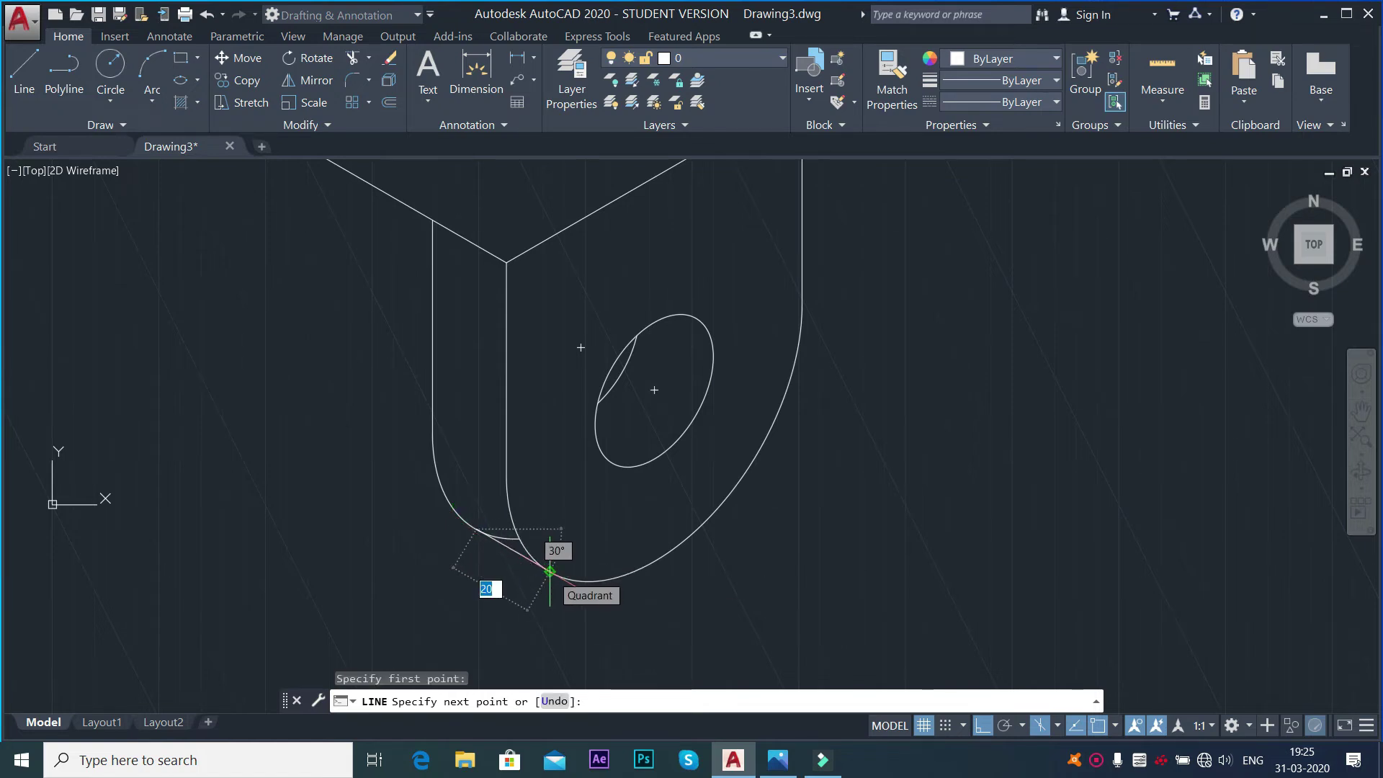
pyautogui.click(550, 571)
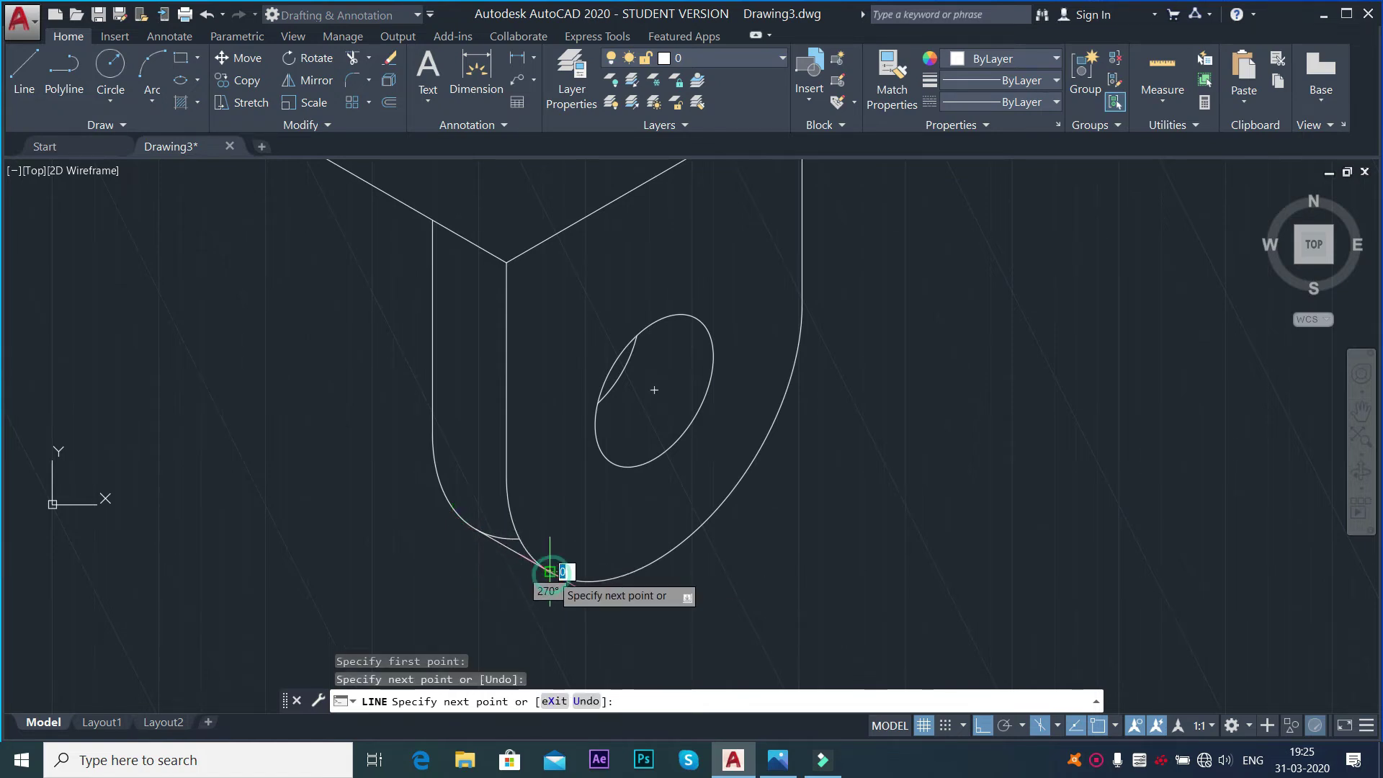
pyautogui.rightClick(863, 526)
pyautogui.click(866, 530)
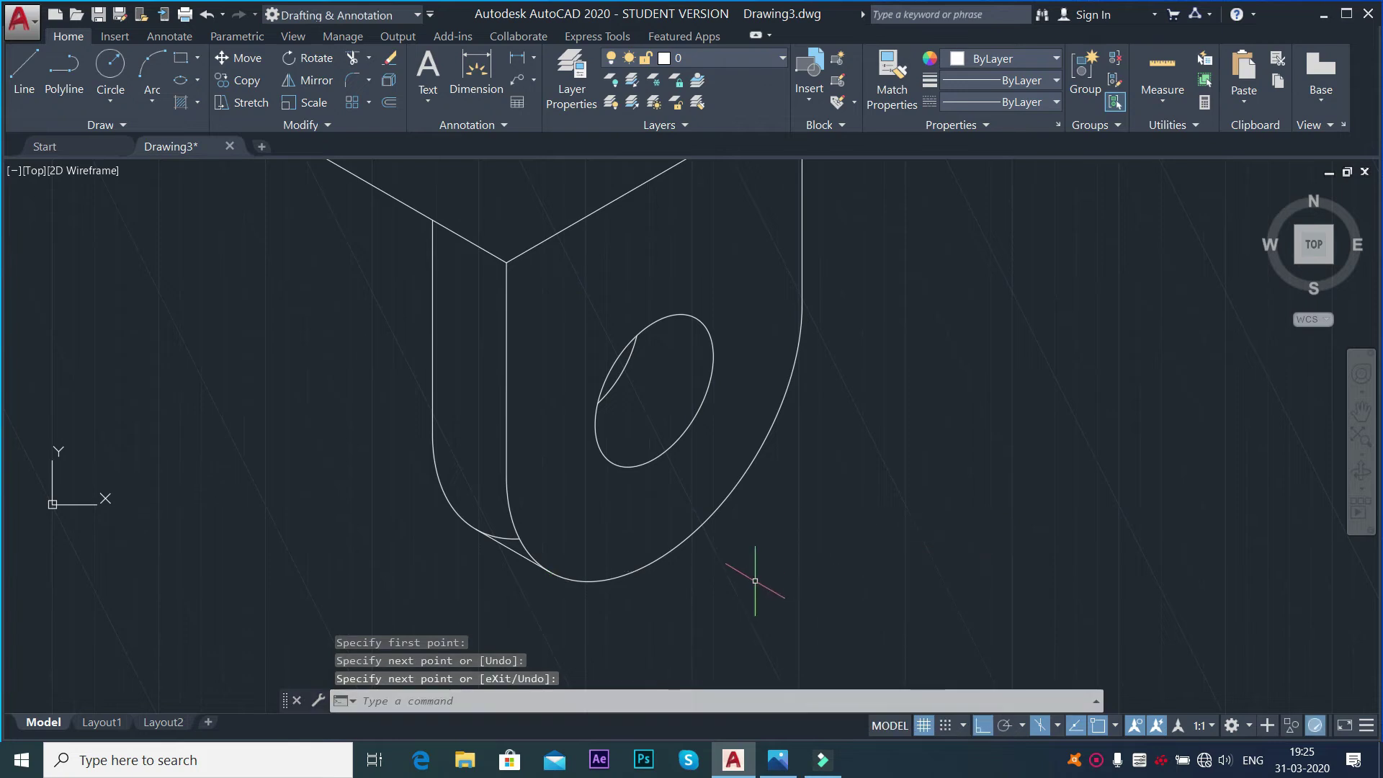
# Trim off the hidden end of the rear arc beyond the line joining the two lug arcs.
pyautogui.write('tr')
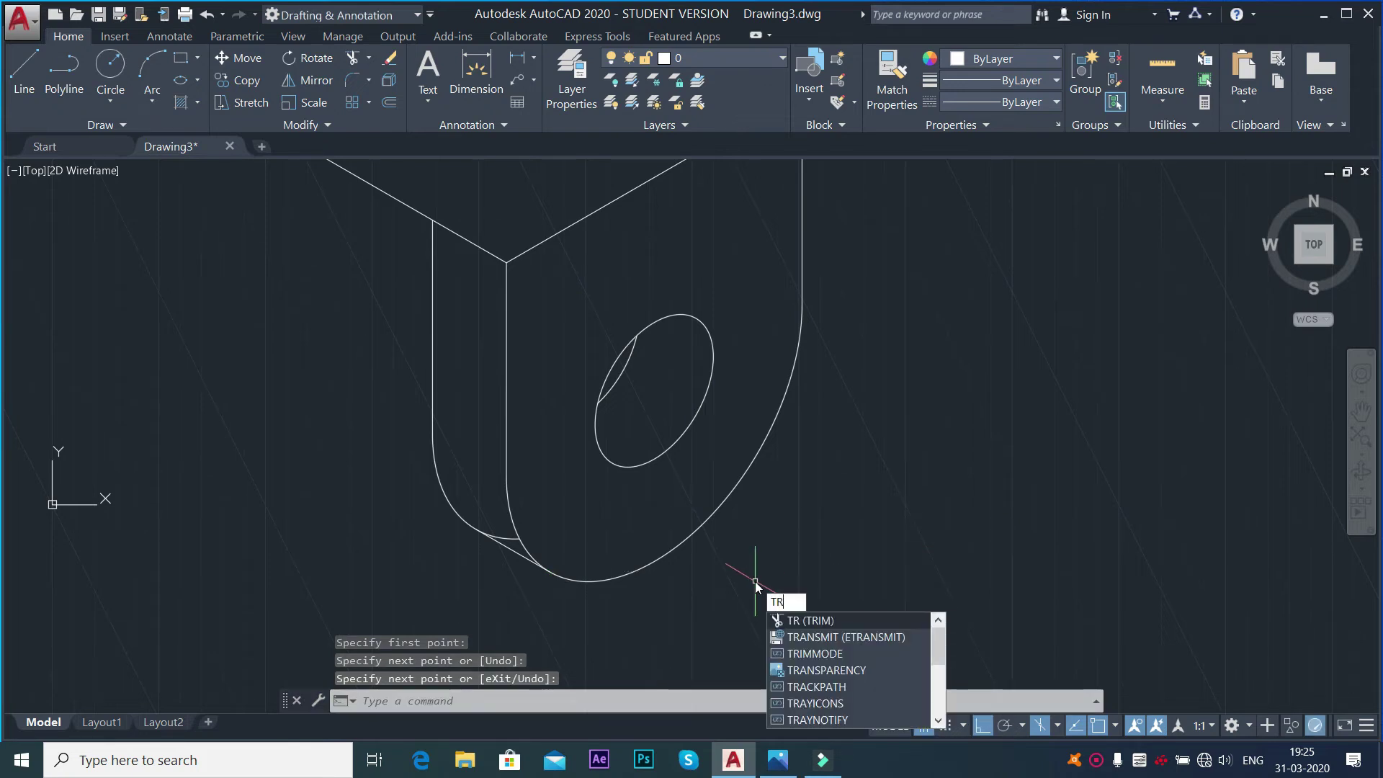
pyautogui.press('Return')
pyautogui.press('Return')
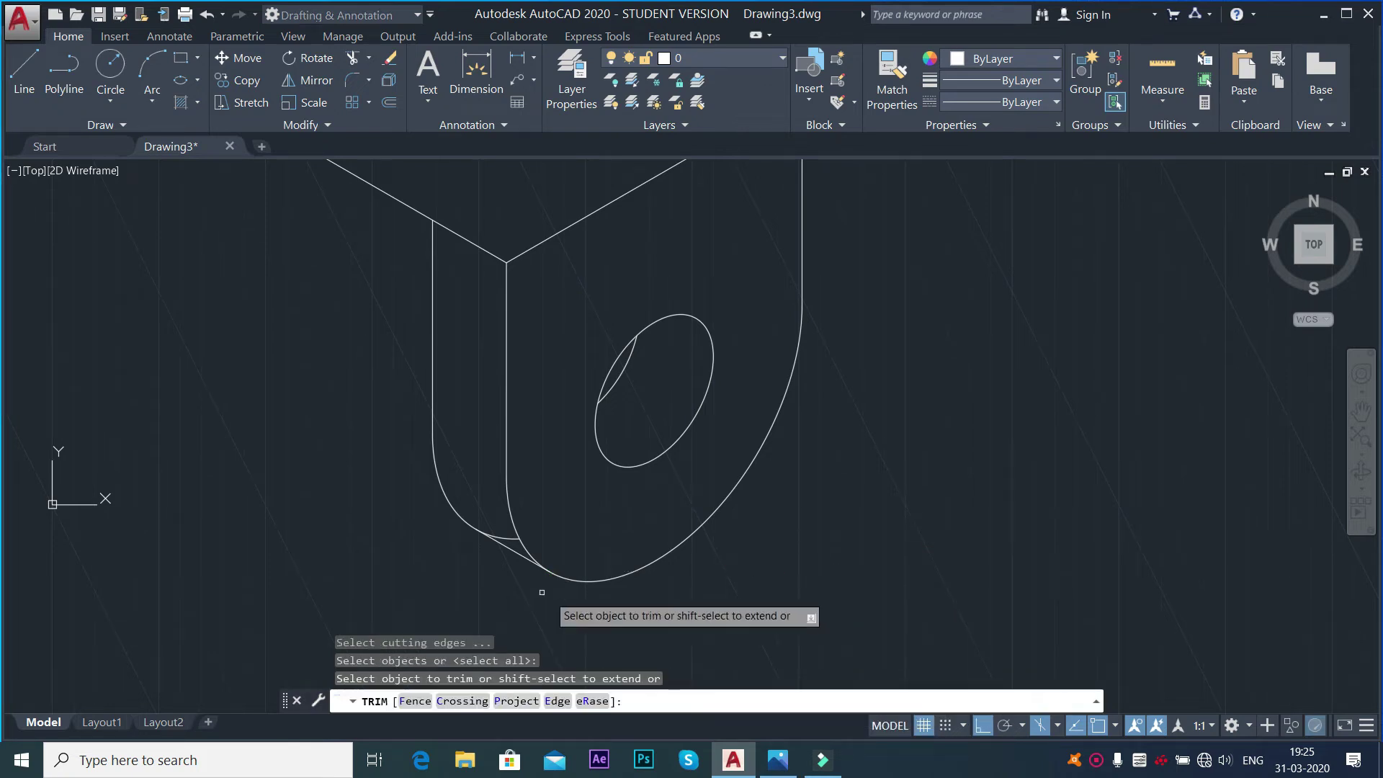
pyautogui.click(514, 536)
pyautogui.scroll(-4, 770, 504)
pyautogui.rightClick(853, 333)
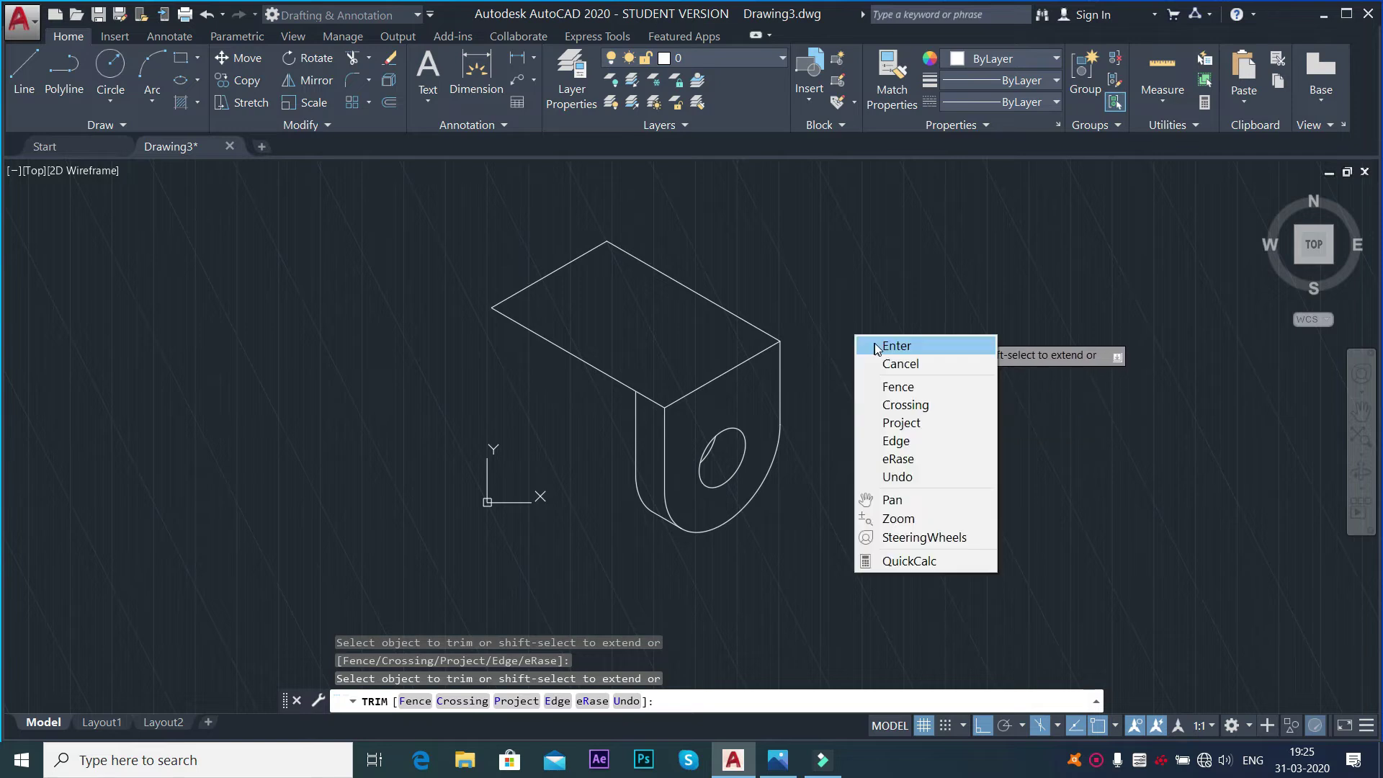
pyautogui.click(870, 346)
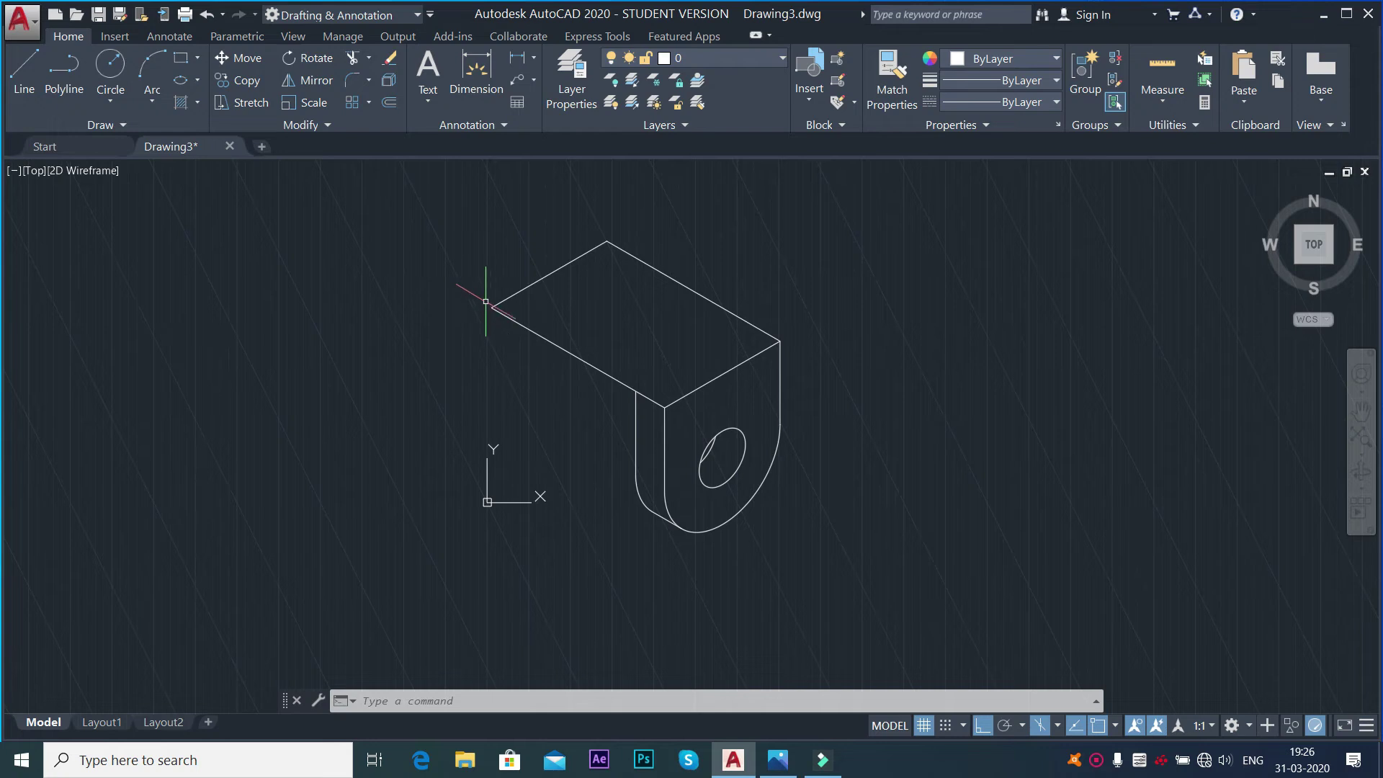
# Copy the lug's vertical edges, arcs, joining line and hole 100 along the top face's front edge in AutoCAD, checking the spacing in Photos.
pyautogui.hotkey('alt', 'Tab')
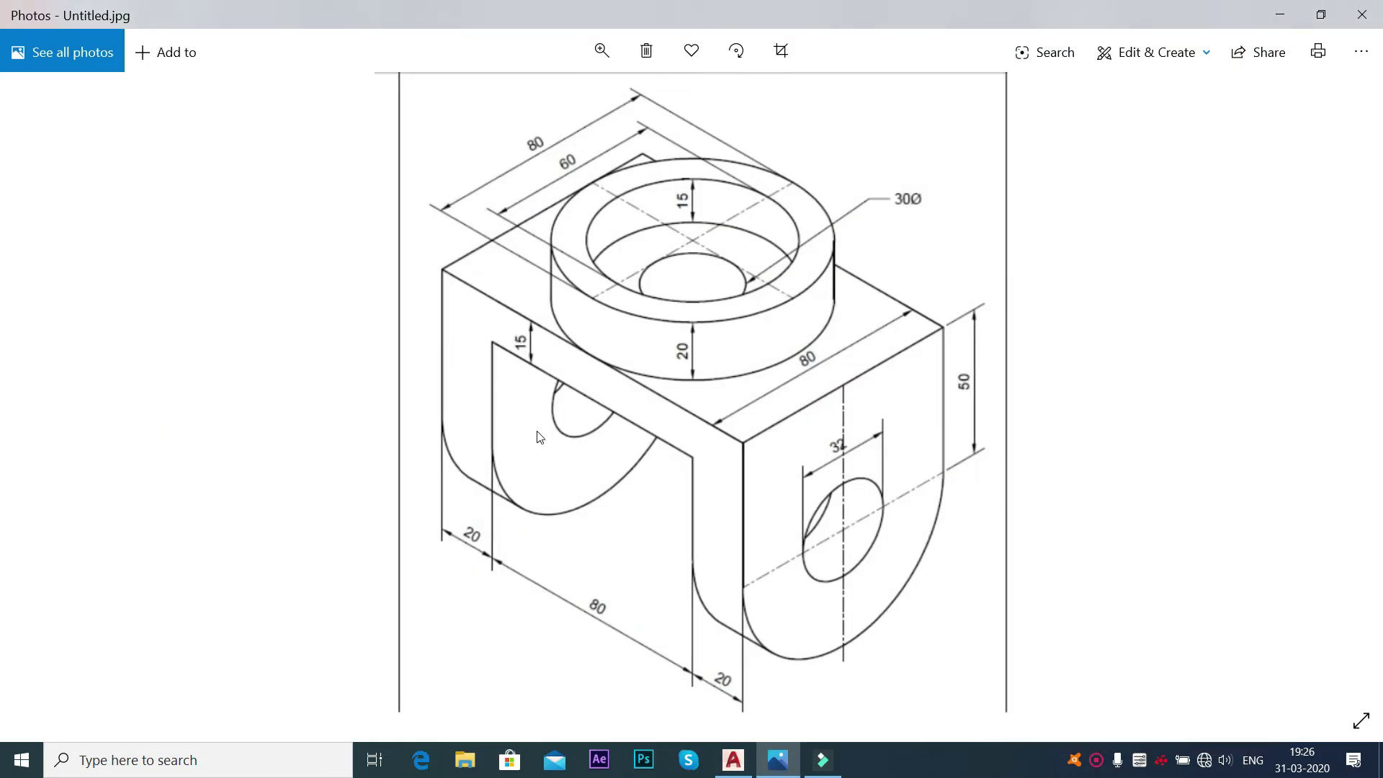
pyautogui.hotkey('alt', 'Tab')
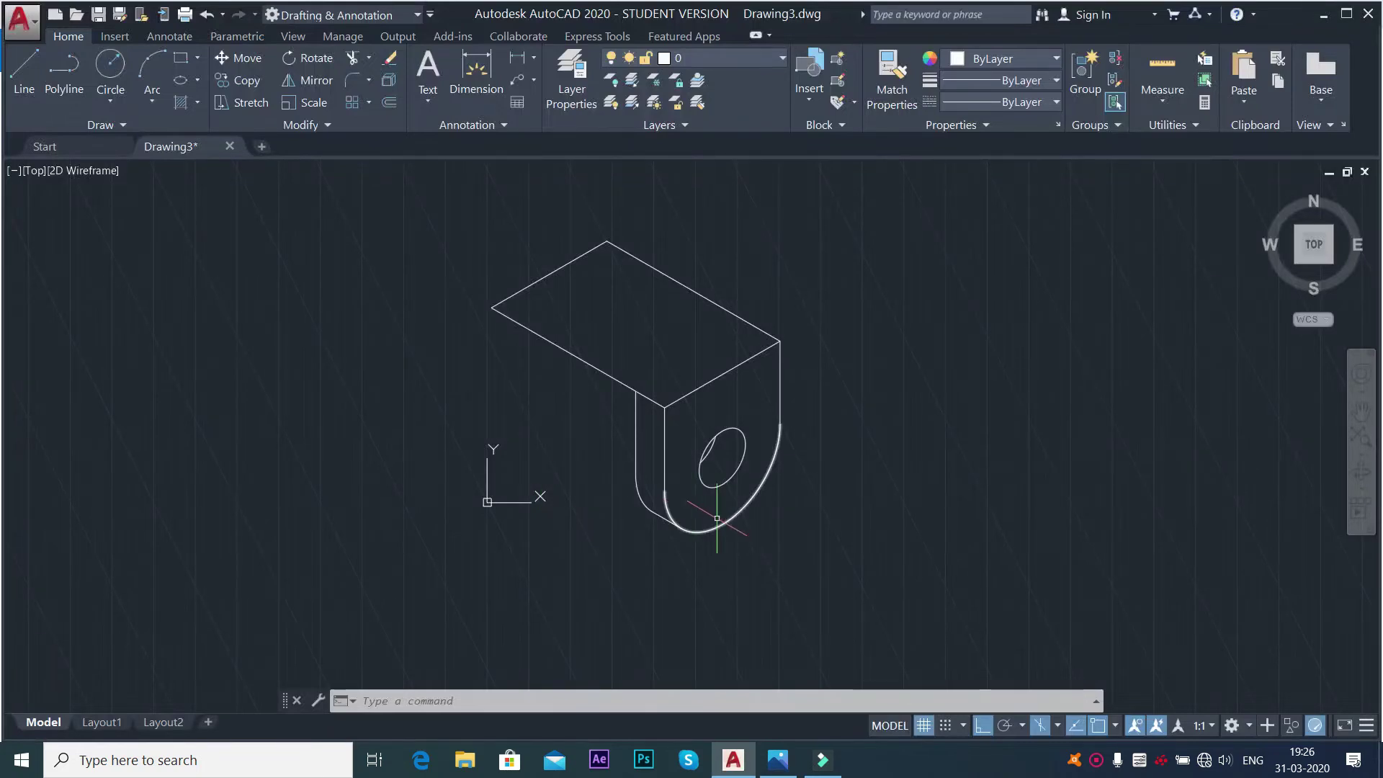
pyautogui.click(246, 81)
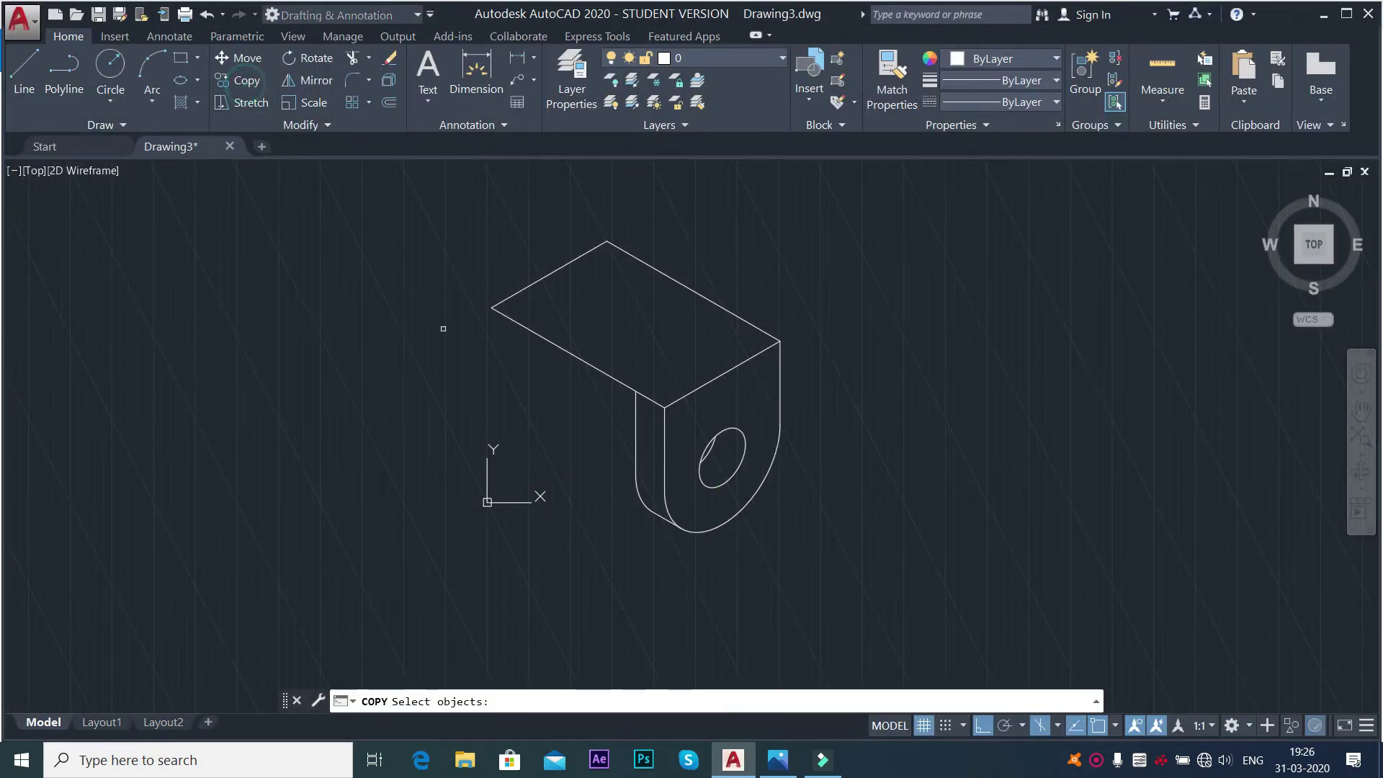
pyautogui.click(663, 450)
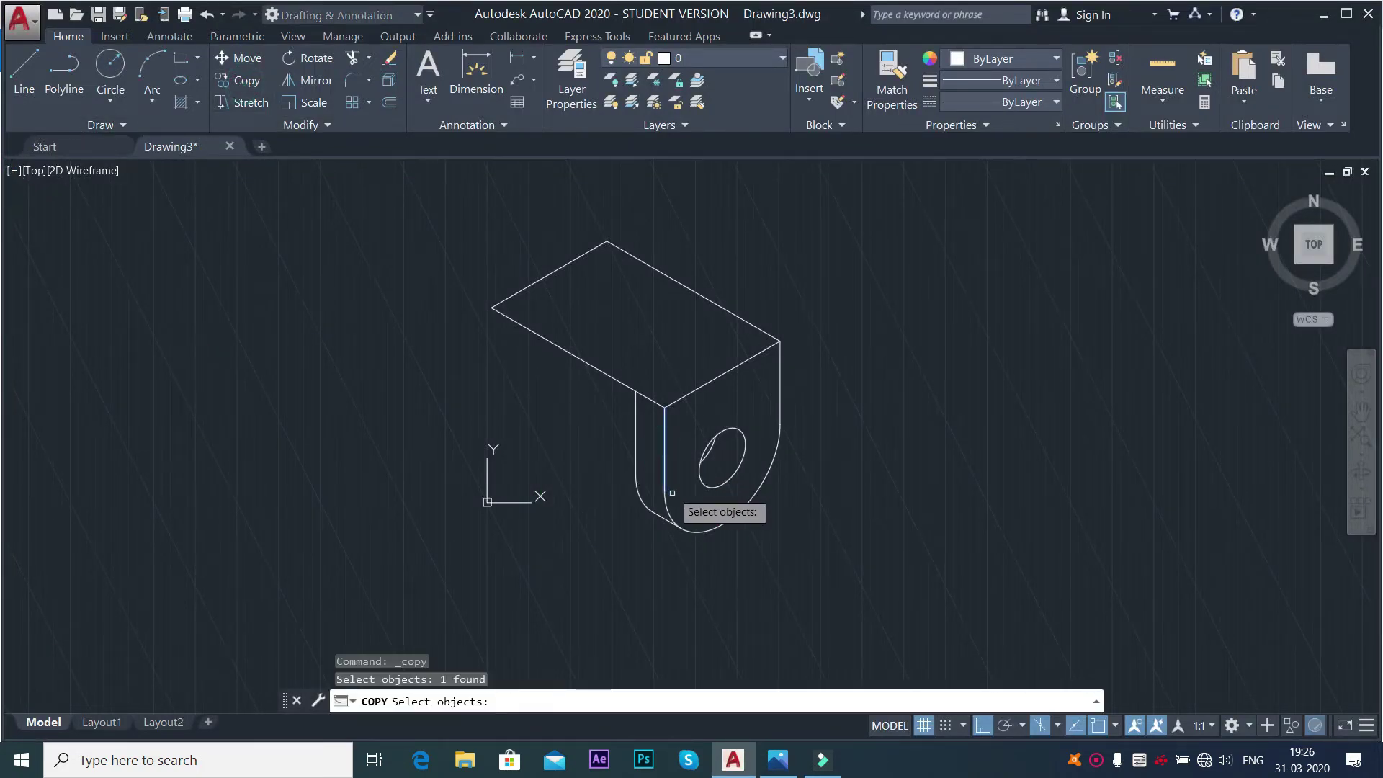
pyautogui.click(668, 508)
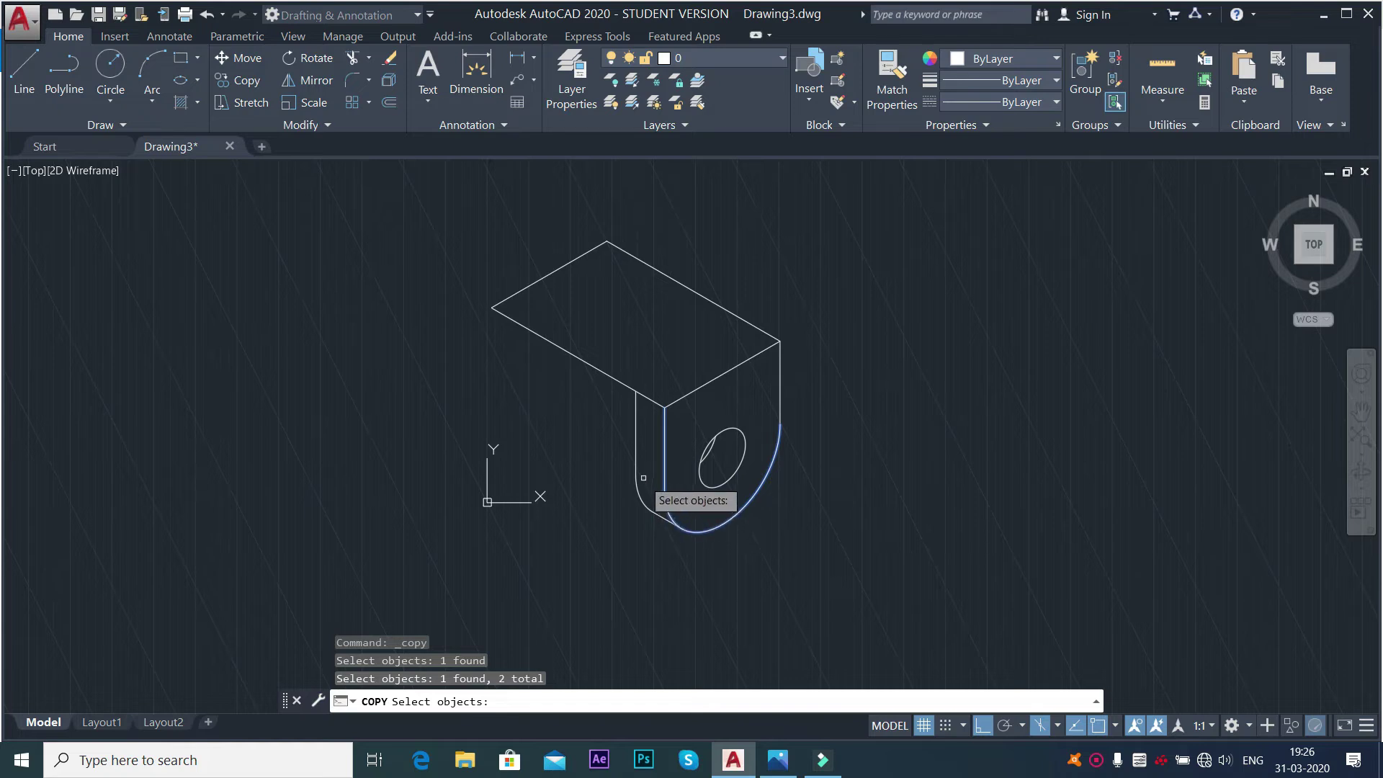
pyautogui.click(635, 453)
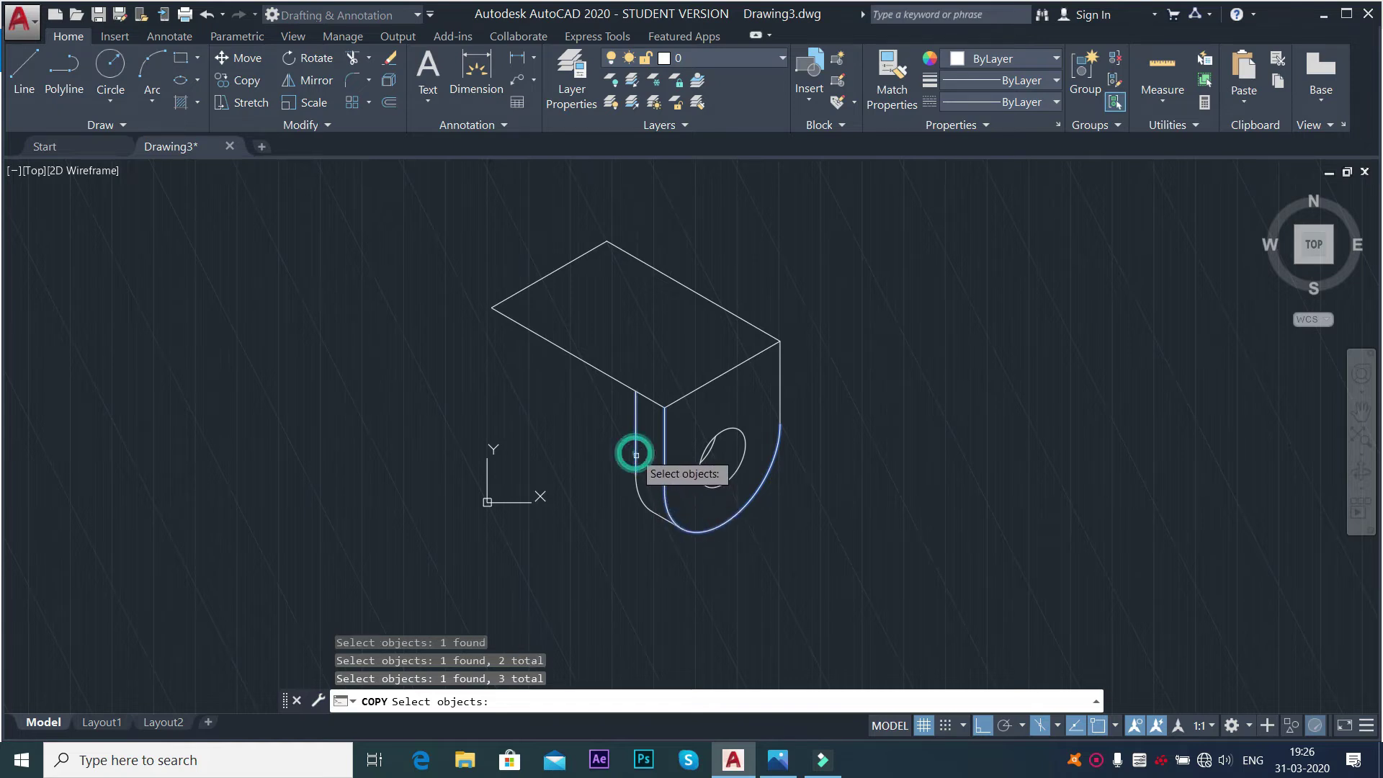
pyautogui.click(639, 487)
pyautogui.click(676, 523)
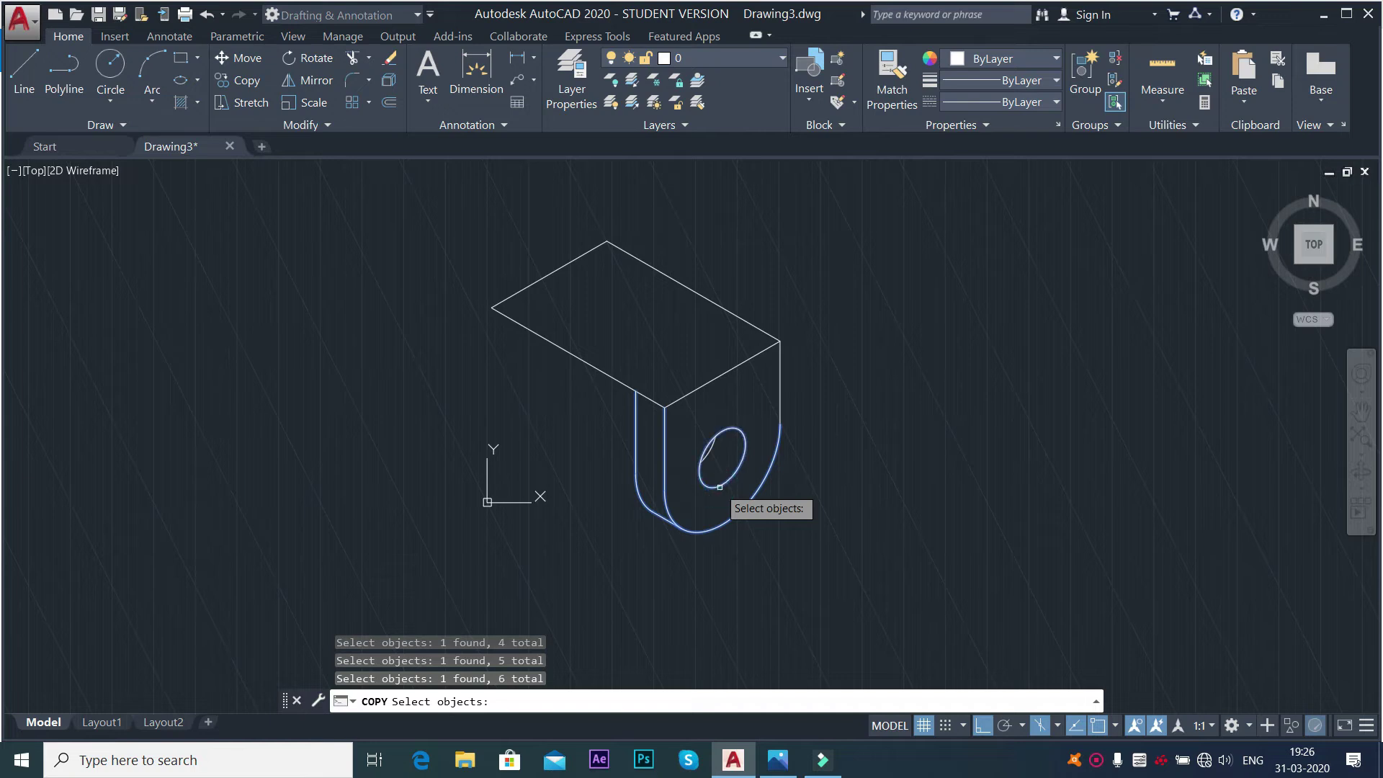
pyautogui.press('Return')
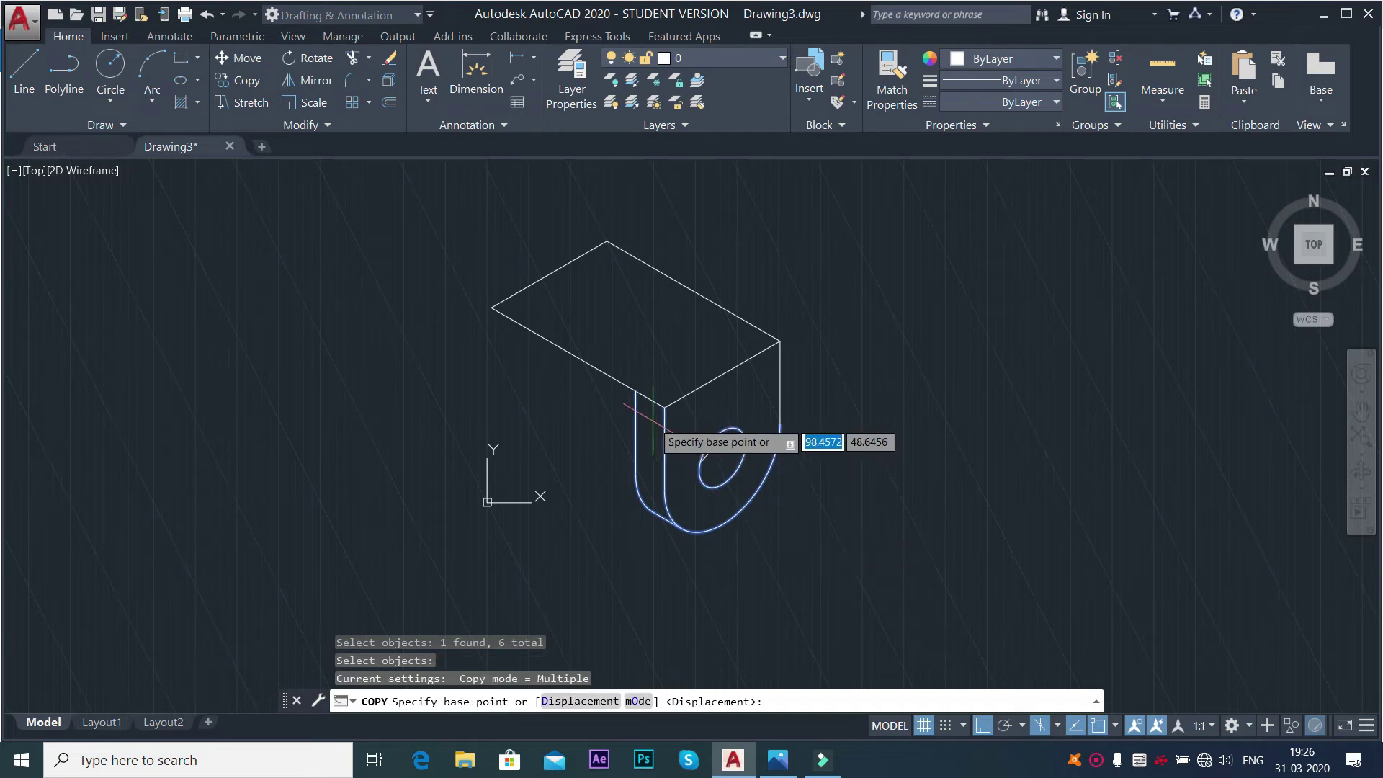
pyautogui.click(664, 407)
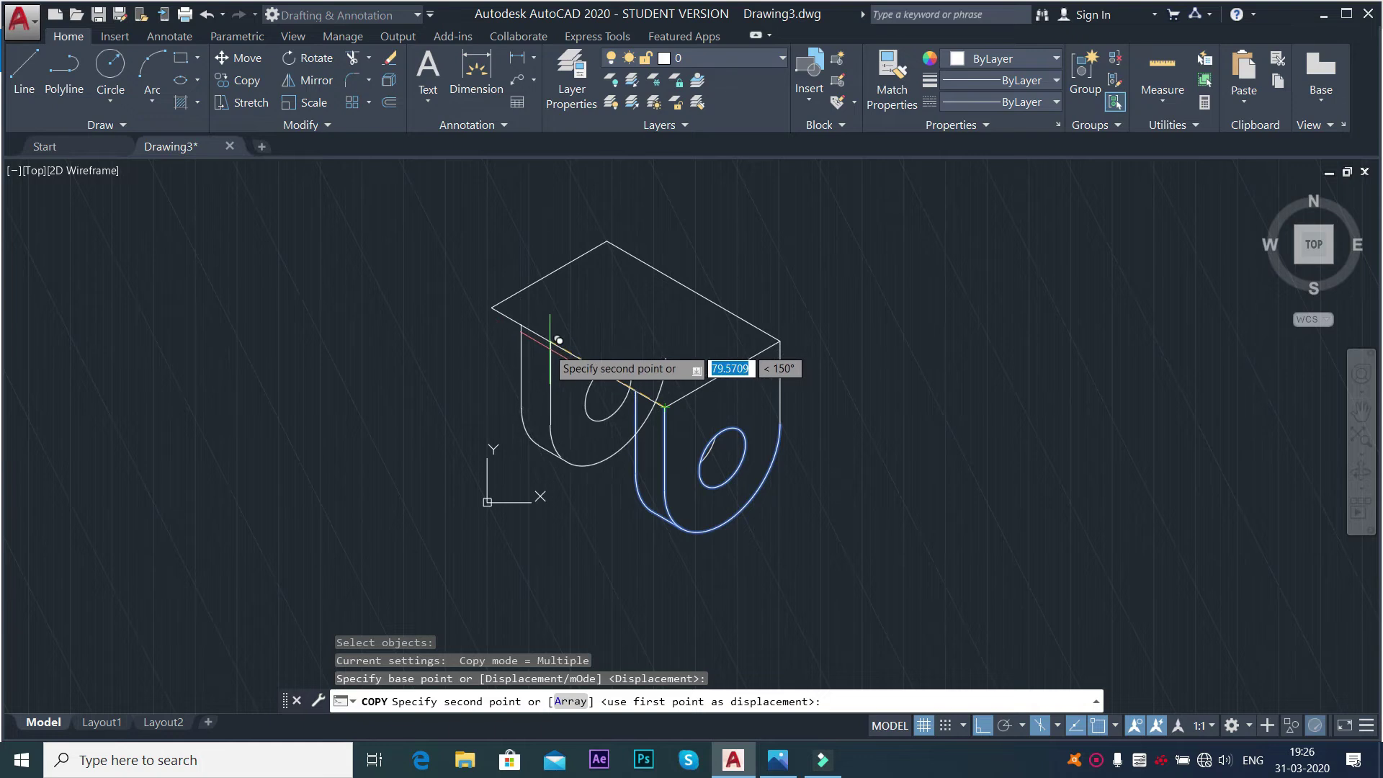
pyautogui.hotkey('alt', 'Tab')
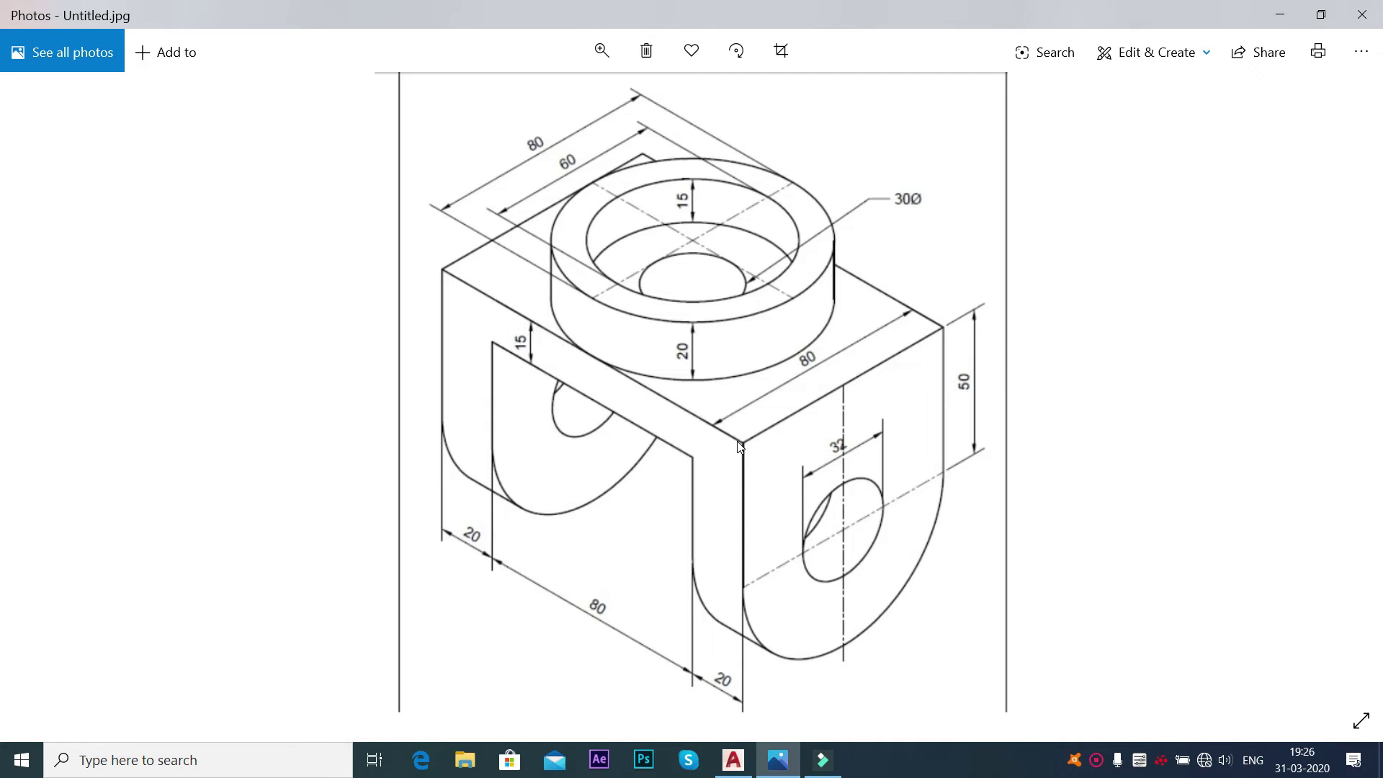
pyautogui.hotkey('alt', 'Tab')
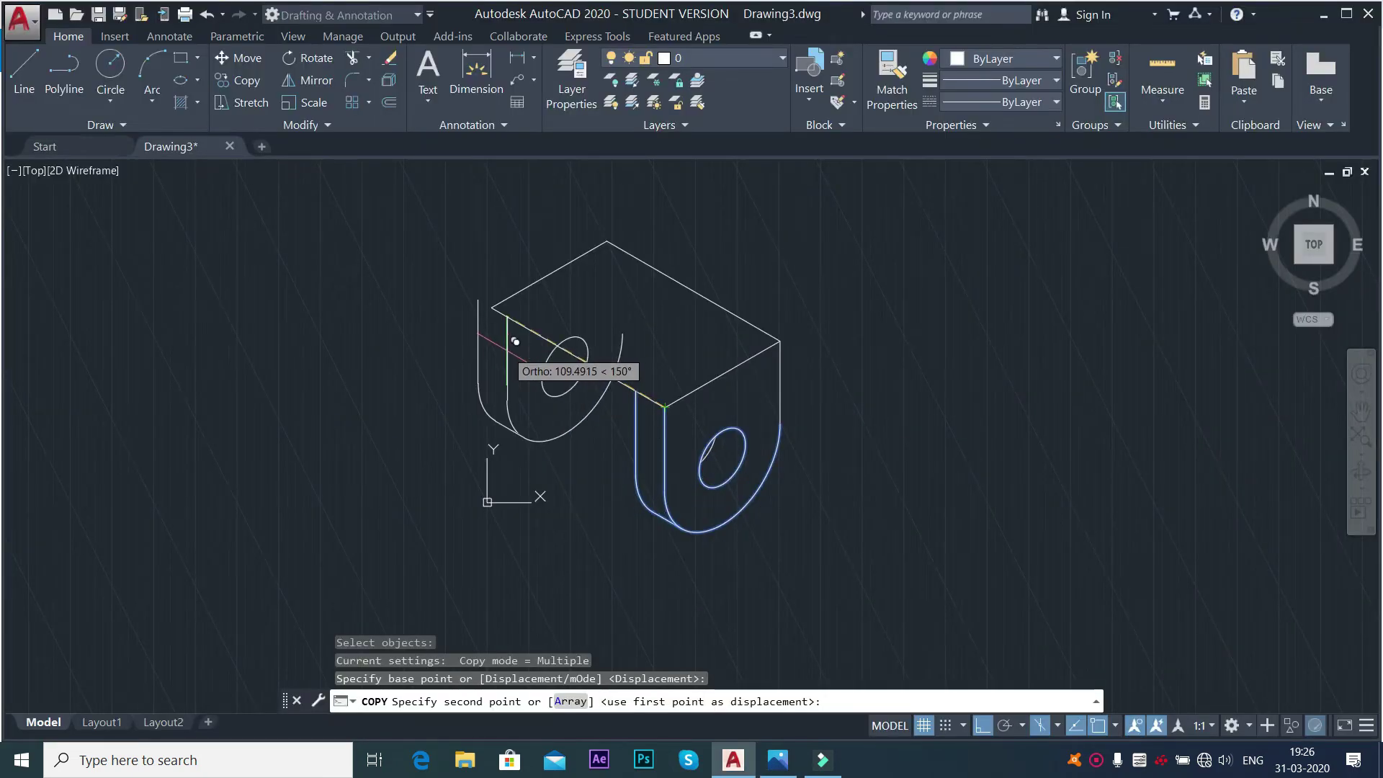
pyautogui.write('100')
pyautogui.press('Return')
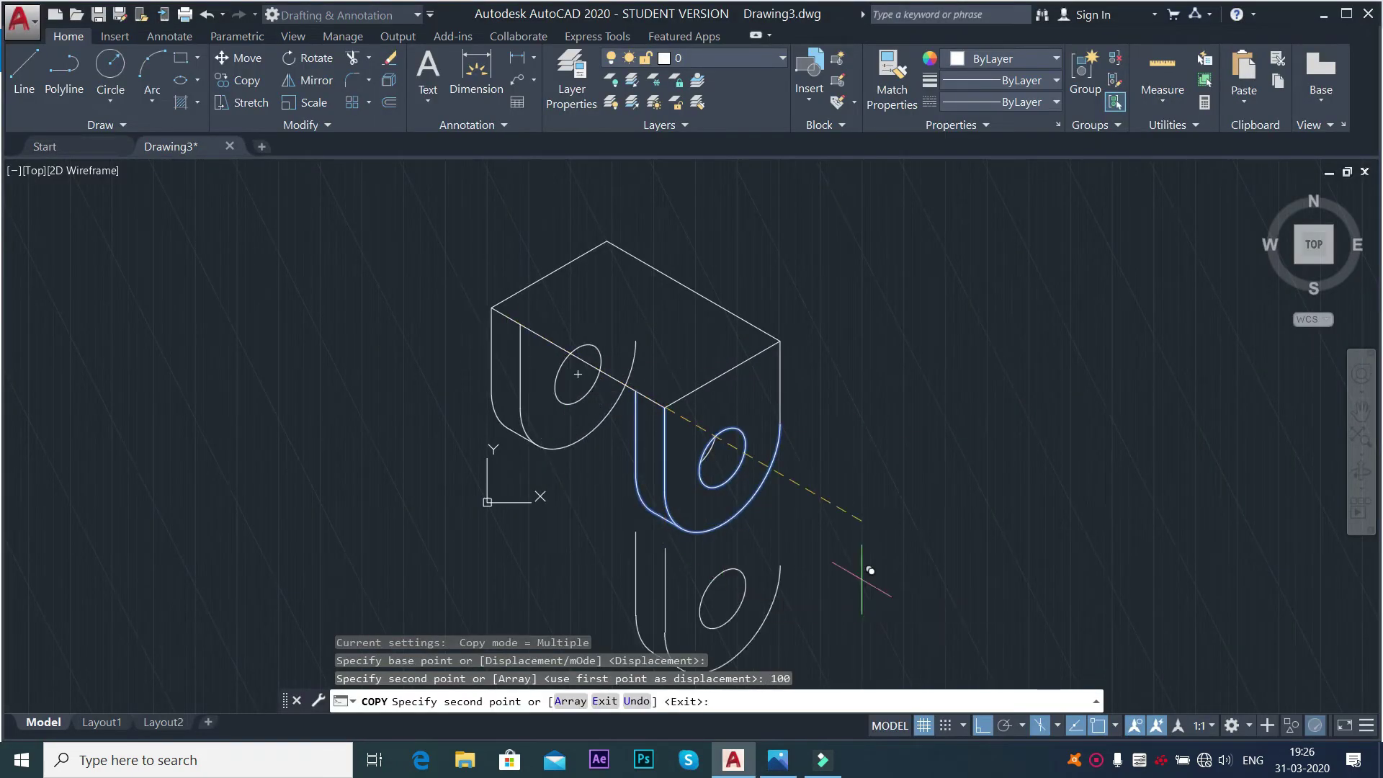
pyautogui.rightClick(937, 350)
pyautogui.click(937, 347)
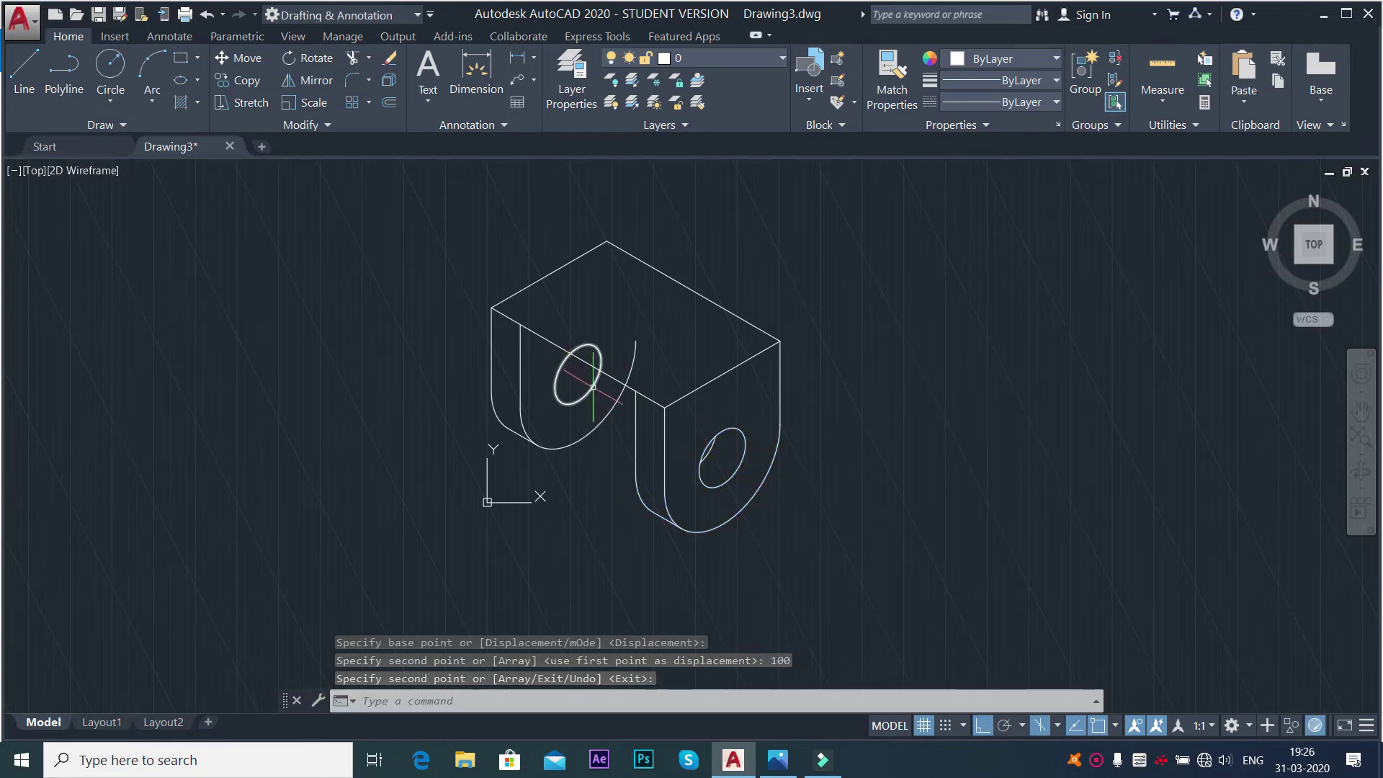
# Check the rear lug's hole in Photos, then in AutoCAD copy that hole 20 towards the rear, parallel to the top face's front edge.
pyautogui.hotkey('alt', 'Tab')
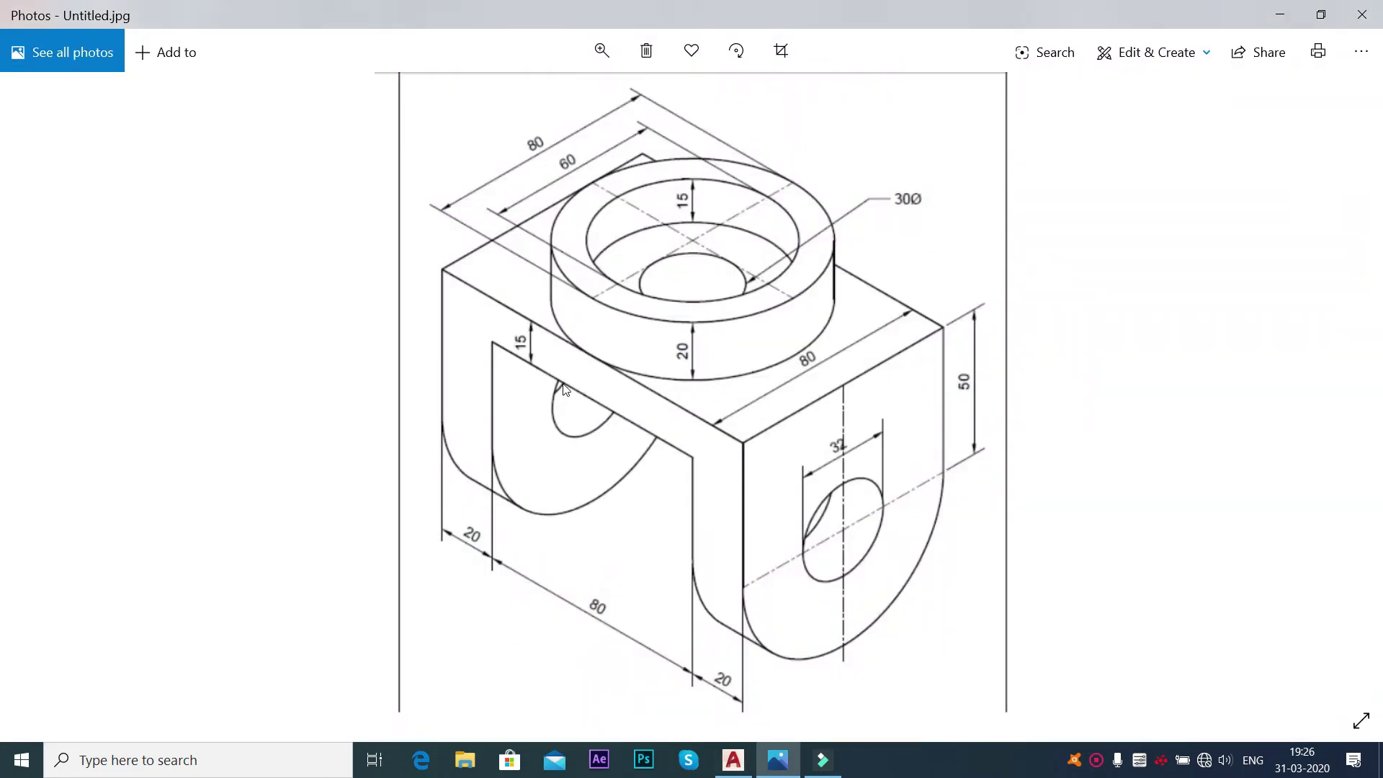
pyautogui.press('Right')
pyautogui.press('Right')
pyautogui.press('Right')
pyautogui.hotkey('alt', 'Tab')
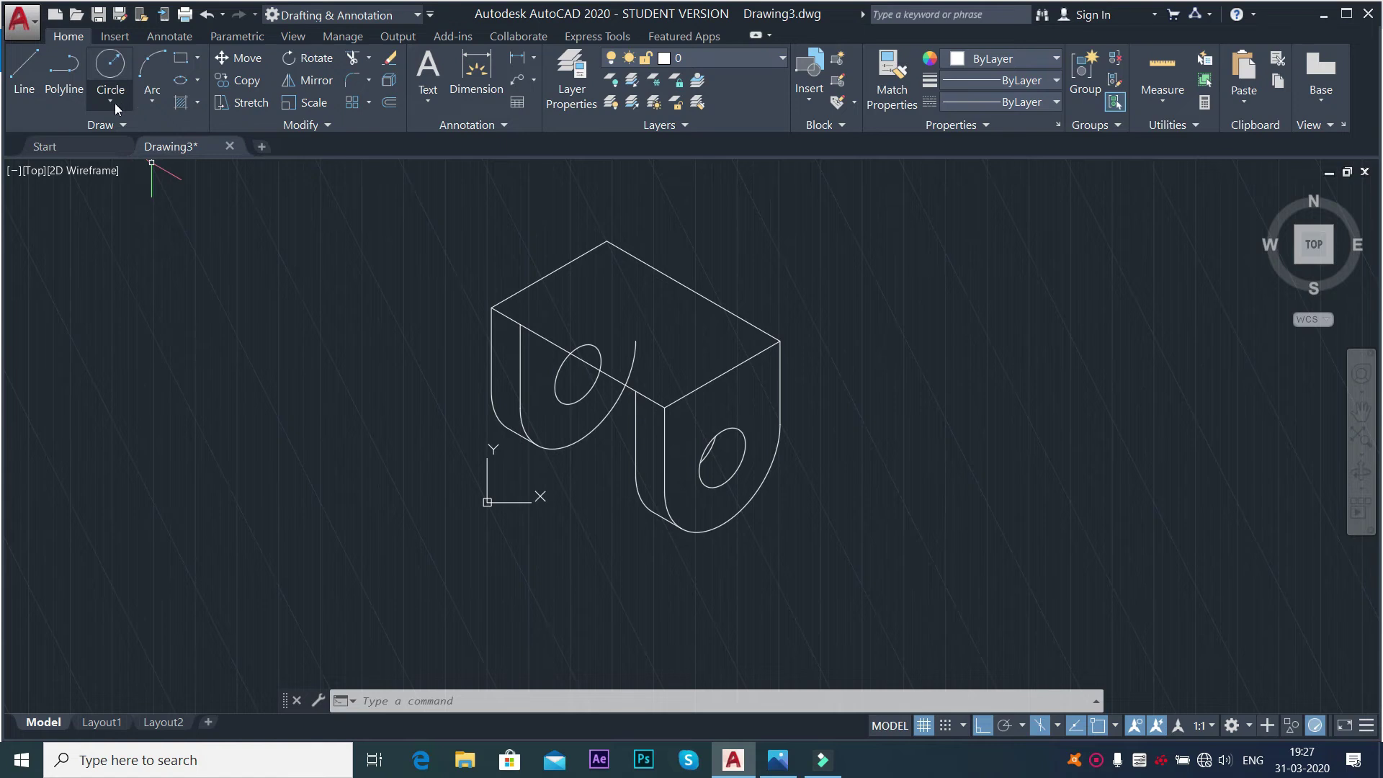
pyautogui.click(242, 80)
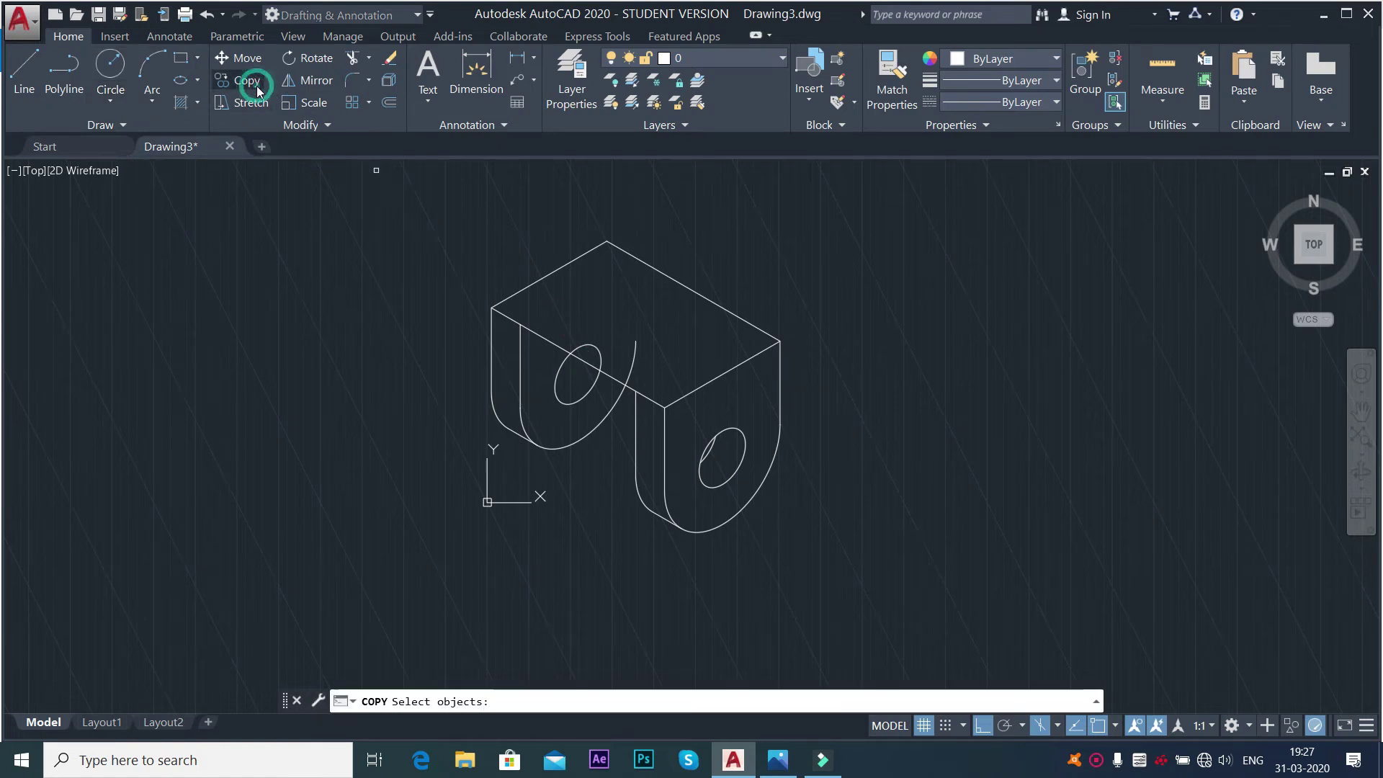
pyautogui.click(558, 374)
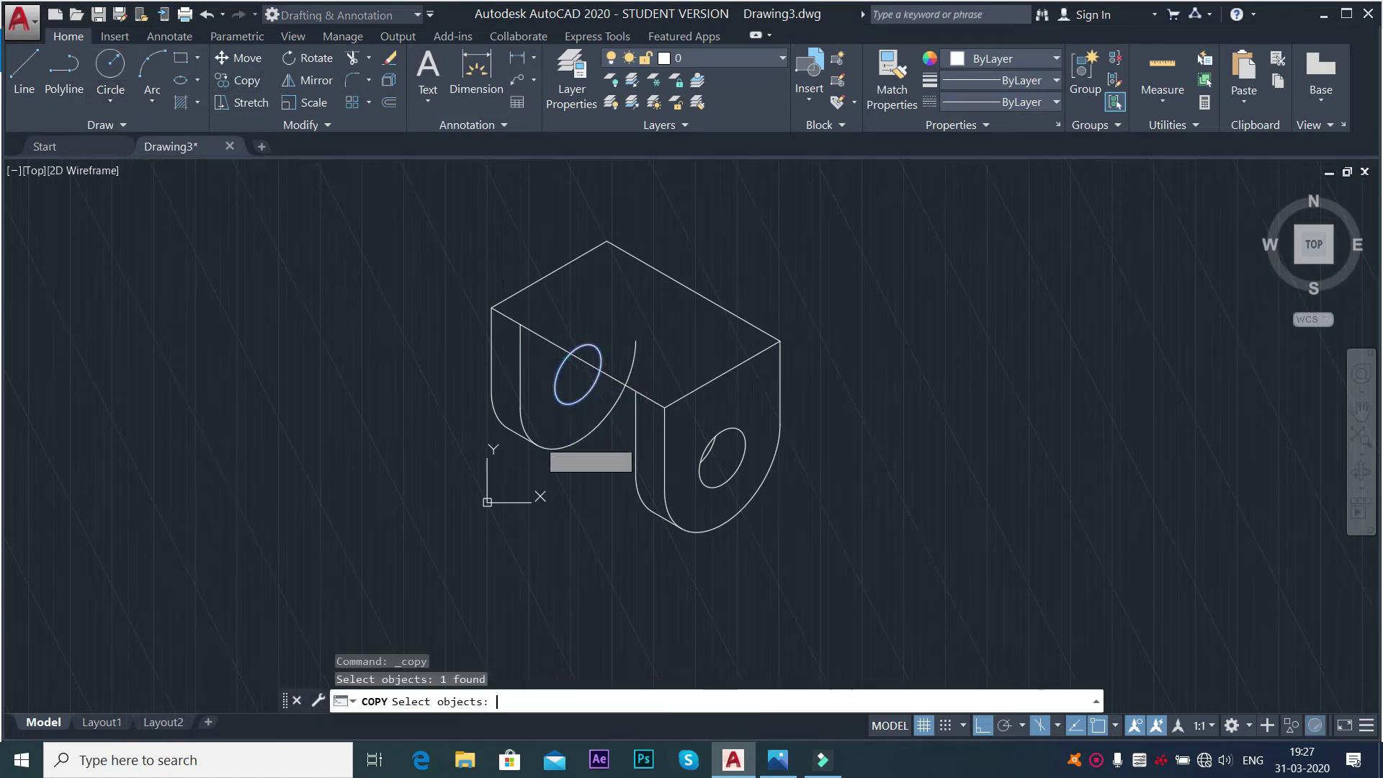
pyautogui.press('Return')
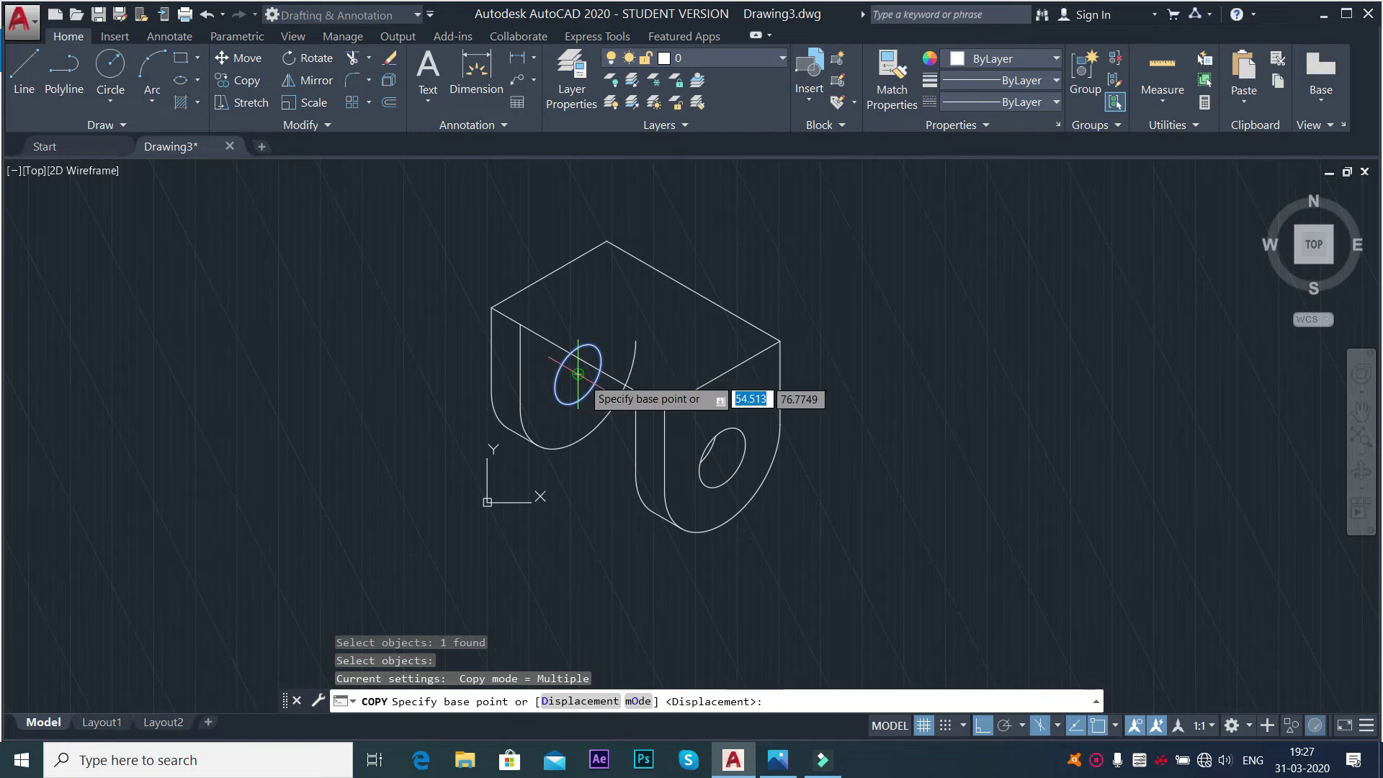
pyautogui.click(577, 374)
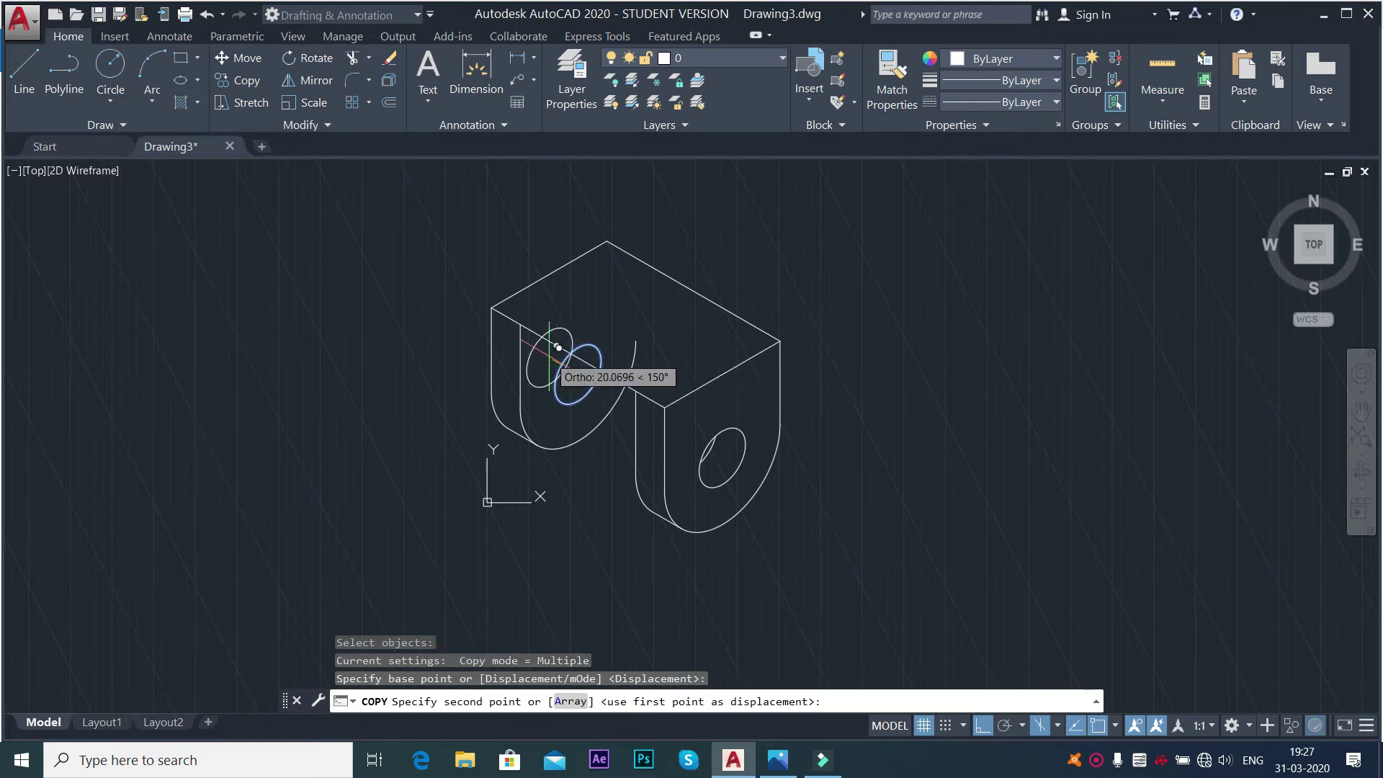
pyautogui.write('20')
pyautogui.press('Return')
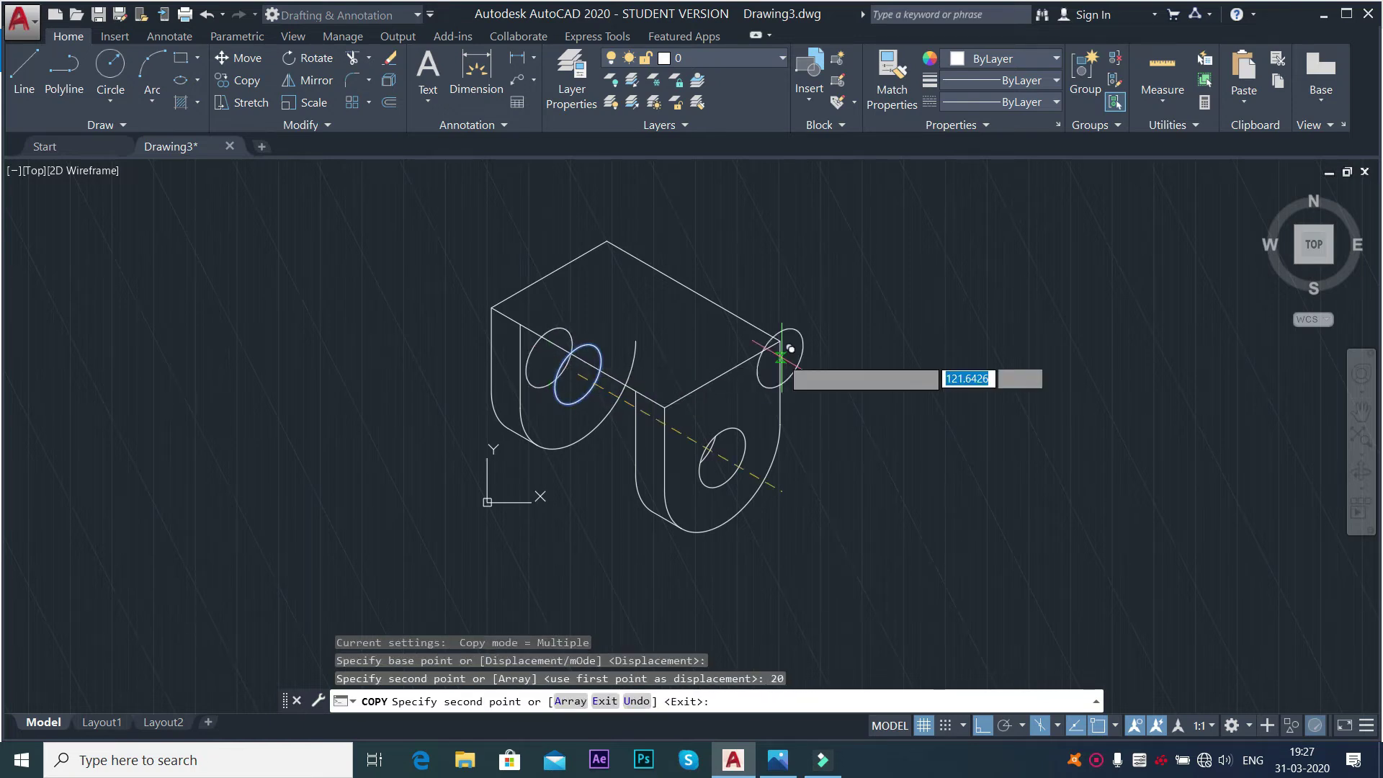
pyautogui.press('Return')
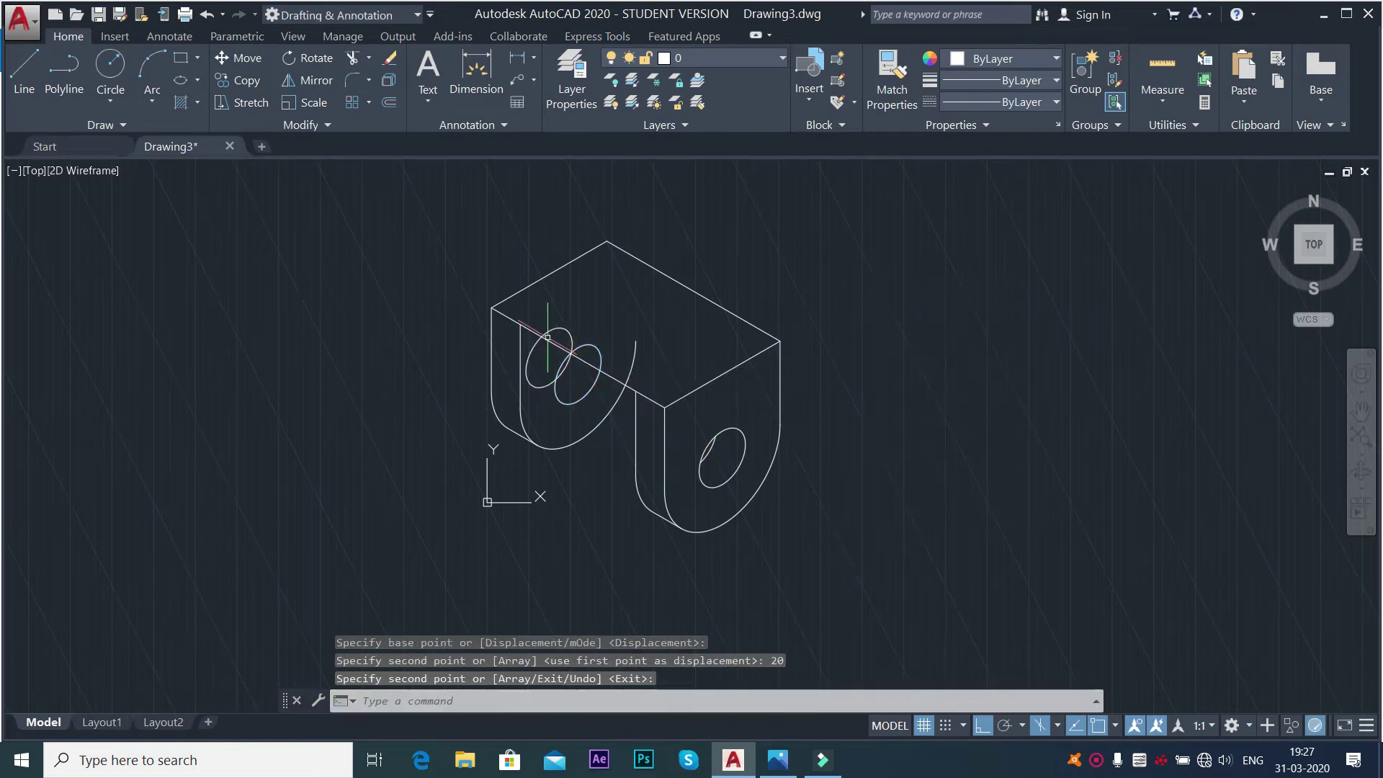
# Trim the rear lug's arc and hole above the top face's front edge, and the copied hole outside the original hole.
pyautogui.scroll(2, 547, 336)
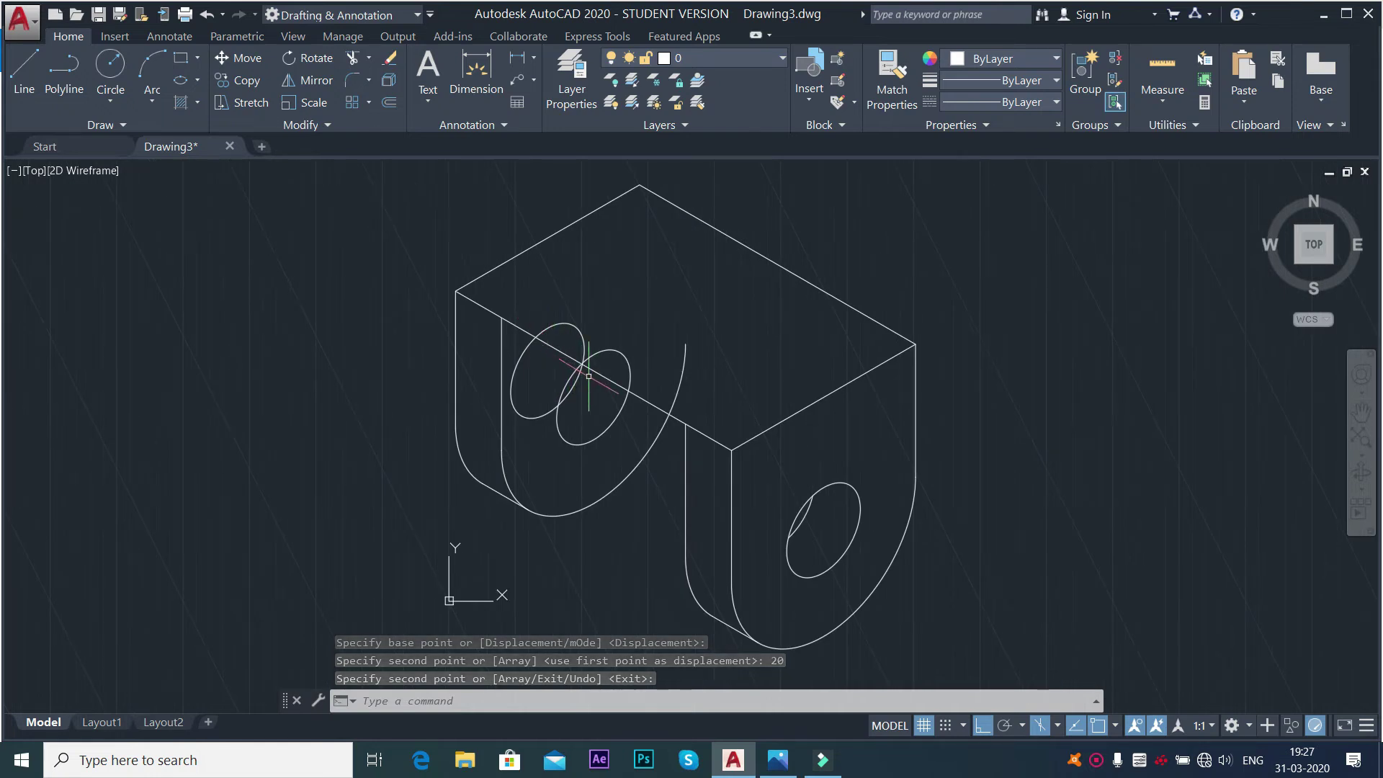
pyautogui.write('tr')
pyautogui.press('Return')
pyautogui.press('Return')
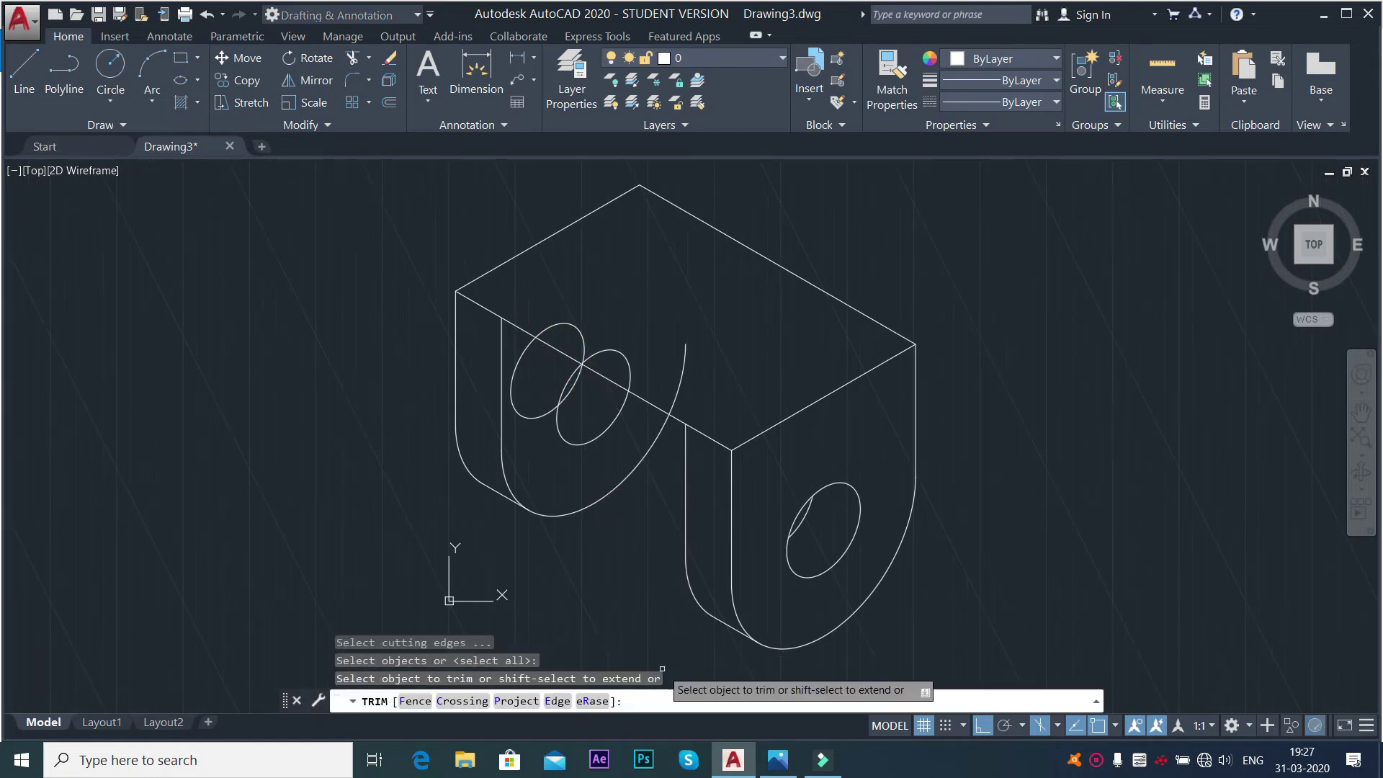
pyautogui.click(681, 385)
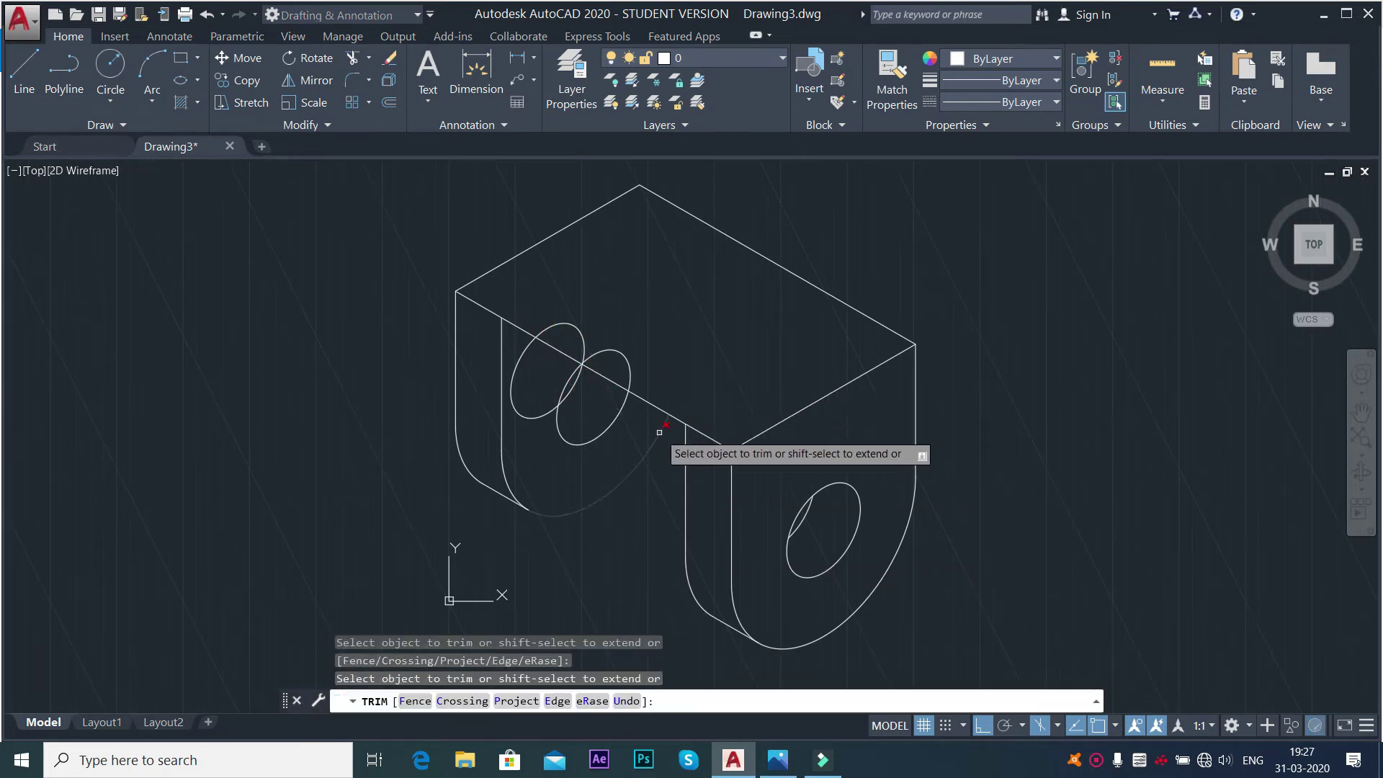
pyautogui.click(631, 372)
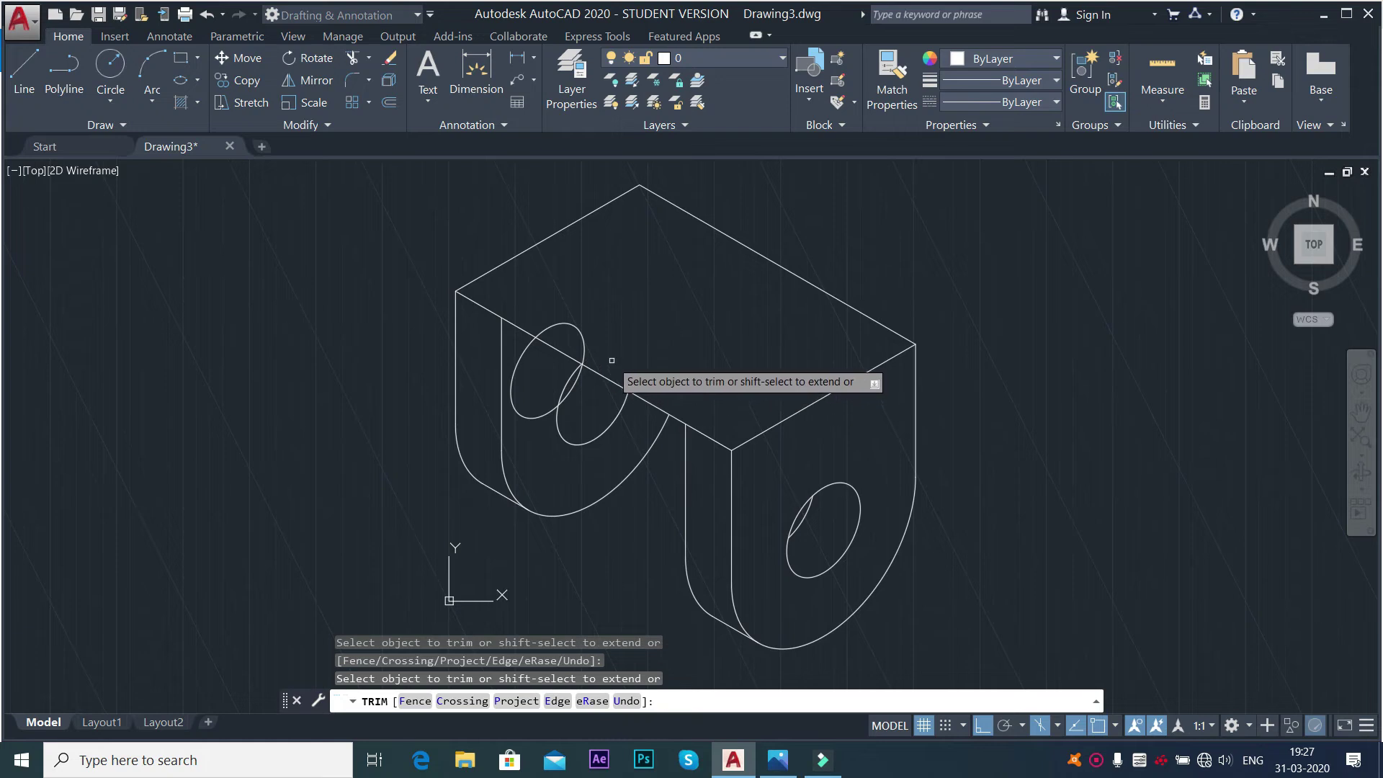
pyautogui.click(543, 411)
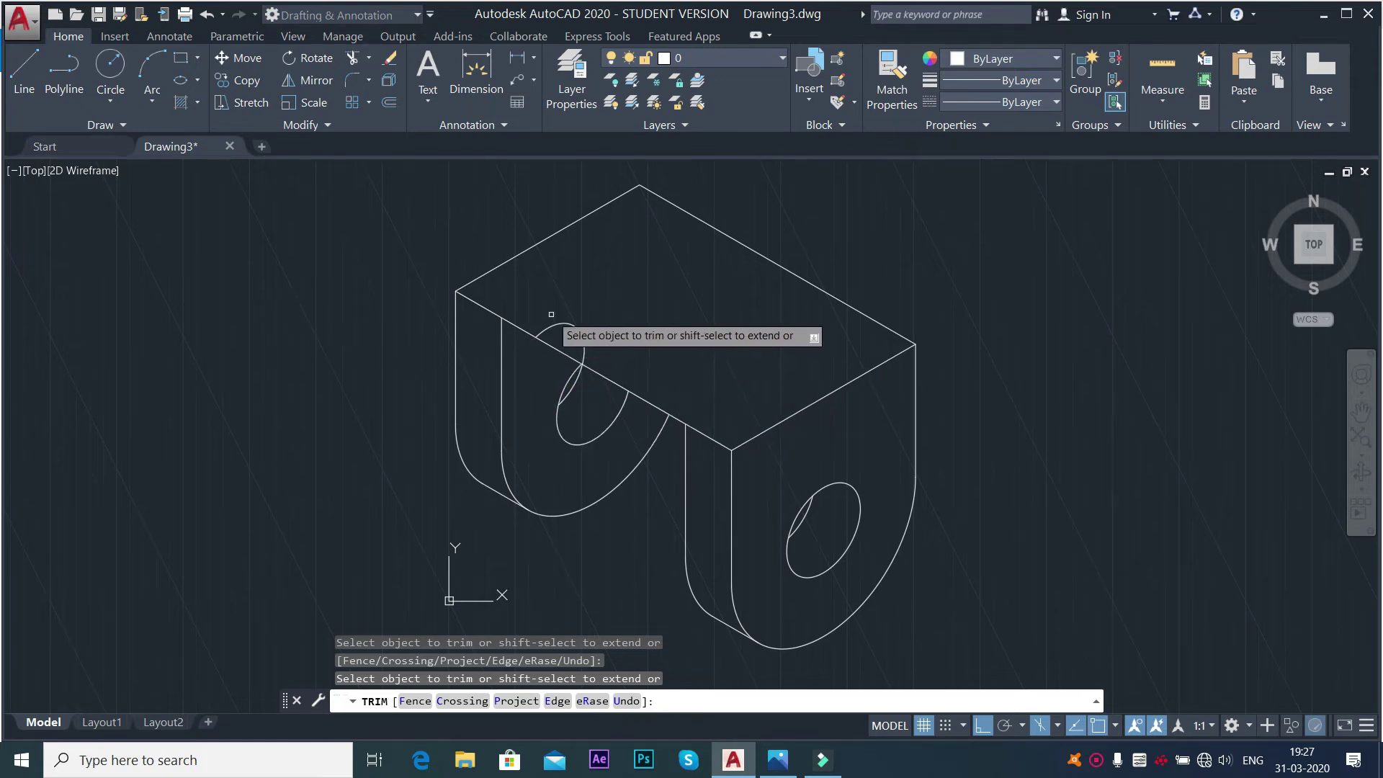
pyautogui.scroll(4, 603, 376)
pyautogui.scroll(3, 552, 344)
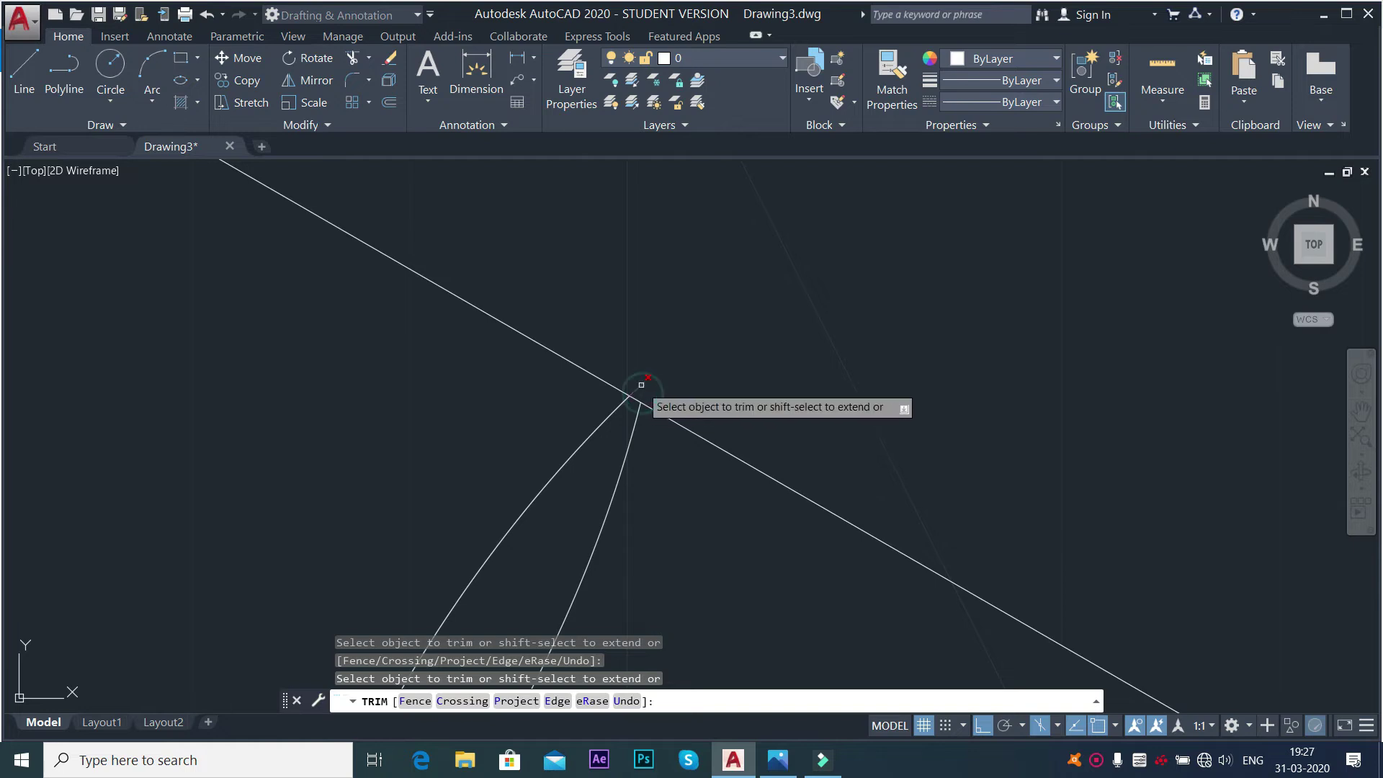
pyautogui.scroll(-5, 641, 385)
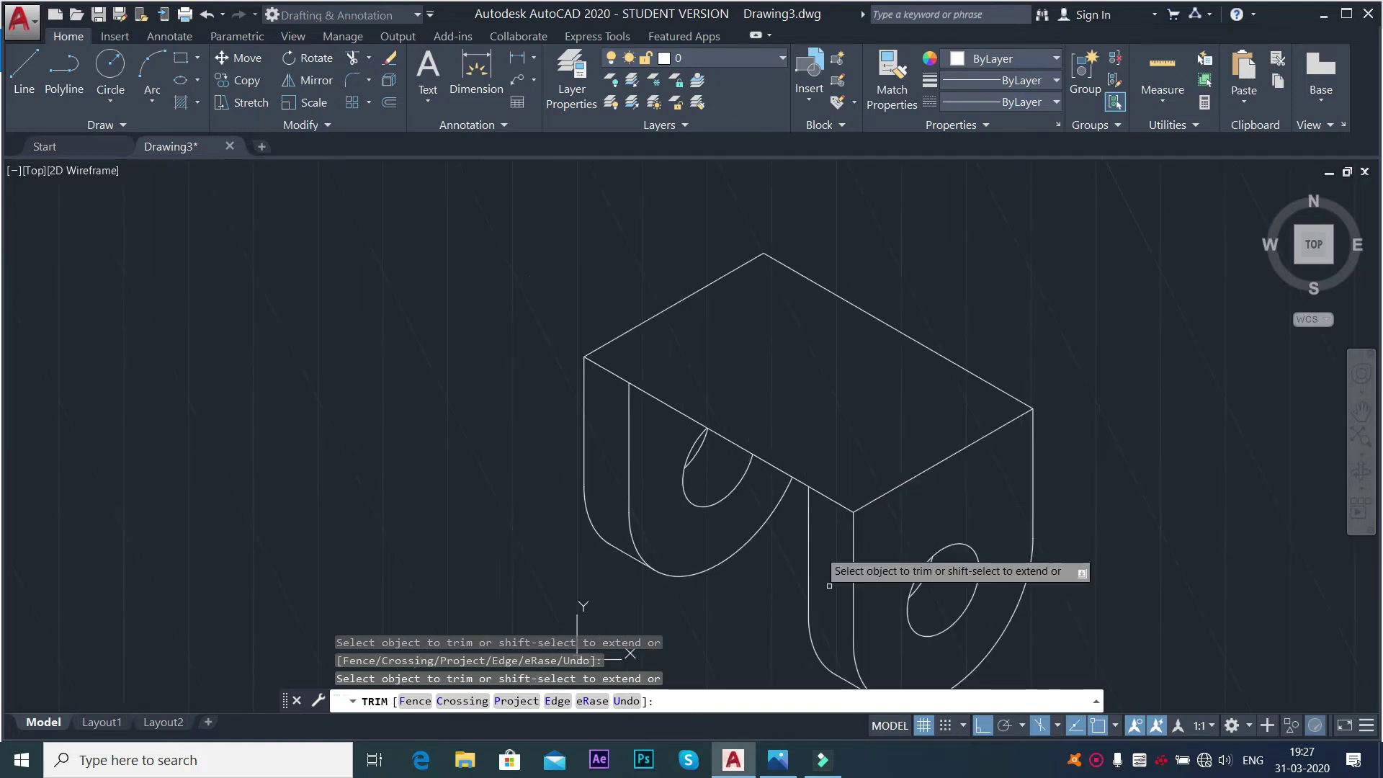
pyautogui.scroll(-2, 1116, 533)
pyautogui.rightClick(1118, 367)
pyautogui.click(1149, 376)
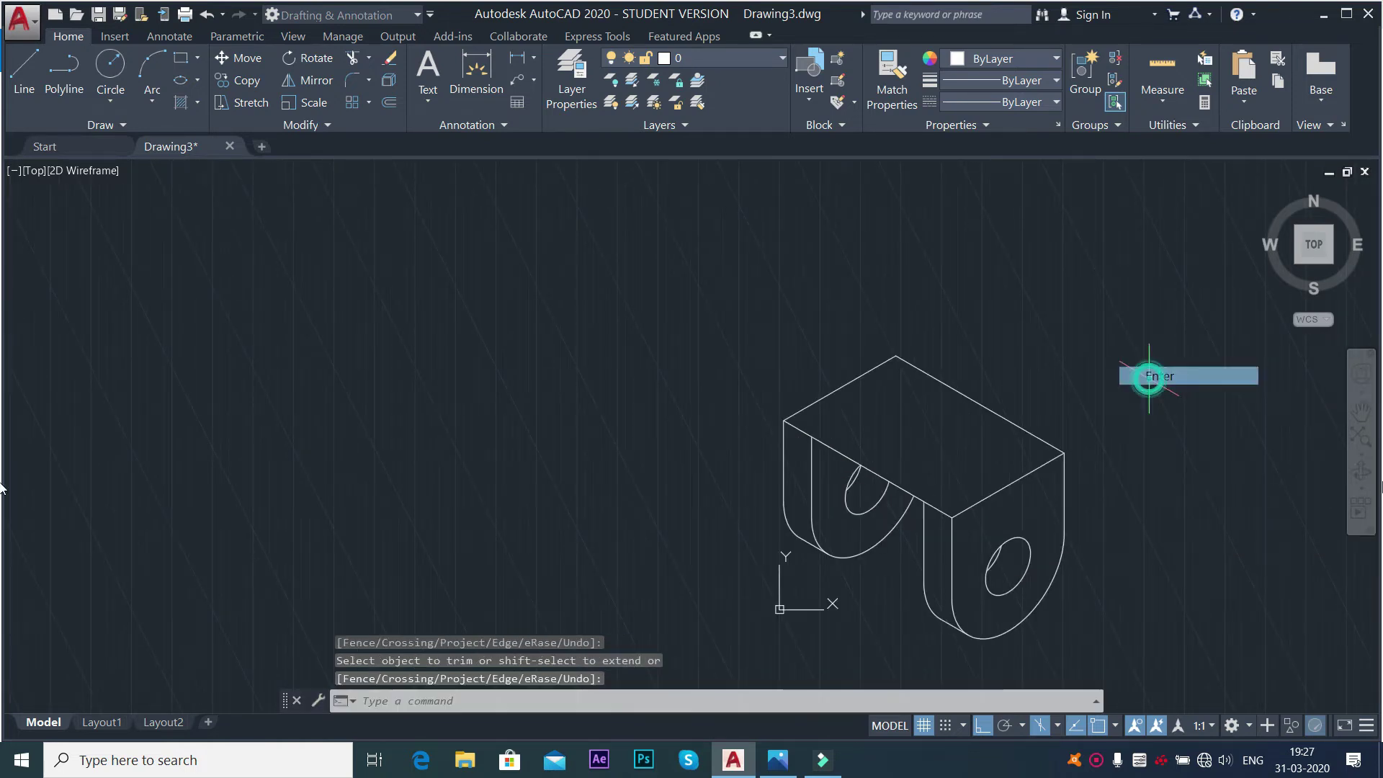
# Copy the top face's front edge 15 straight down from its front corner in AutoCAD, checking the plate thickness in Photos.
pyautogui.click(1362, 413)
pyautogui.moveTo(1148, 401); pyautogui.dragTo(807, 366)
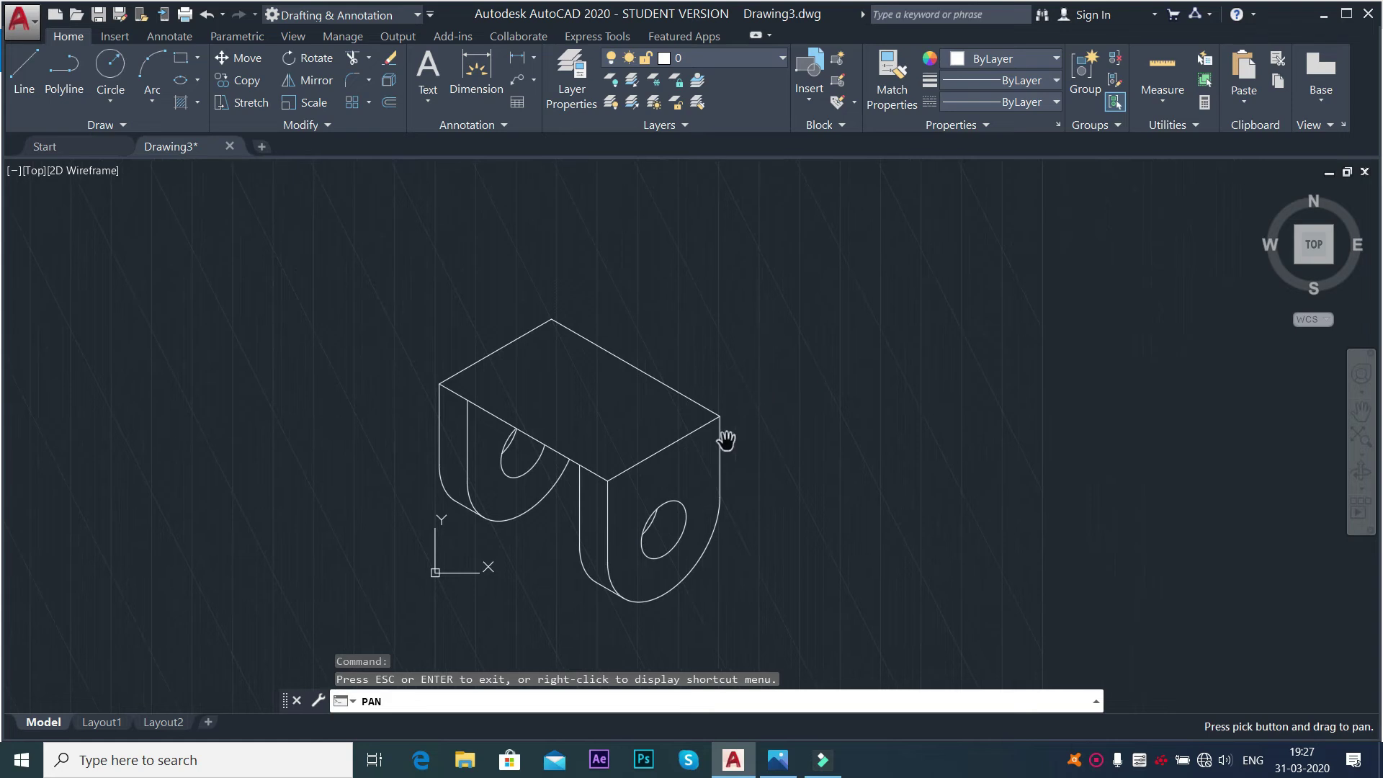
pyautogui.scroll(2, 727, 439)
pyautogui.rightClick(784, 300)
pyautogui.click(784, 301)
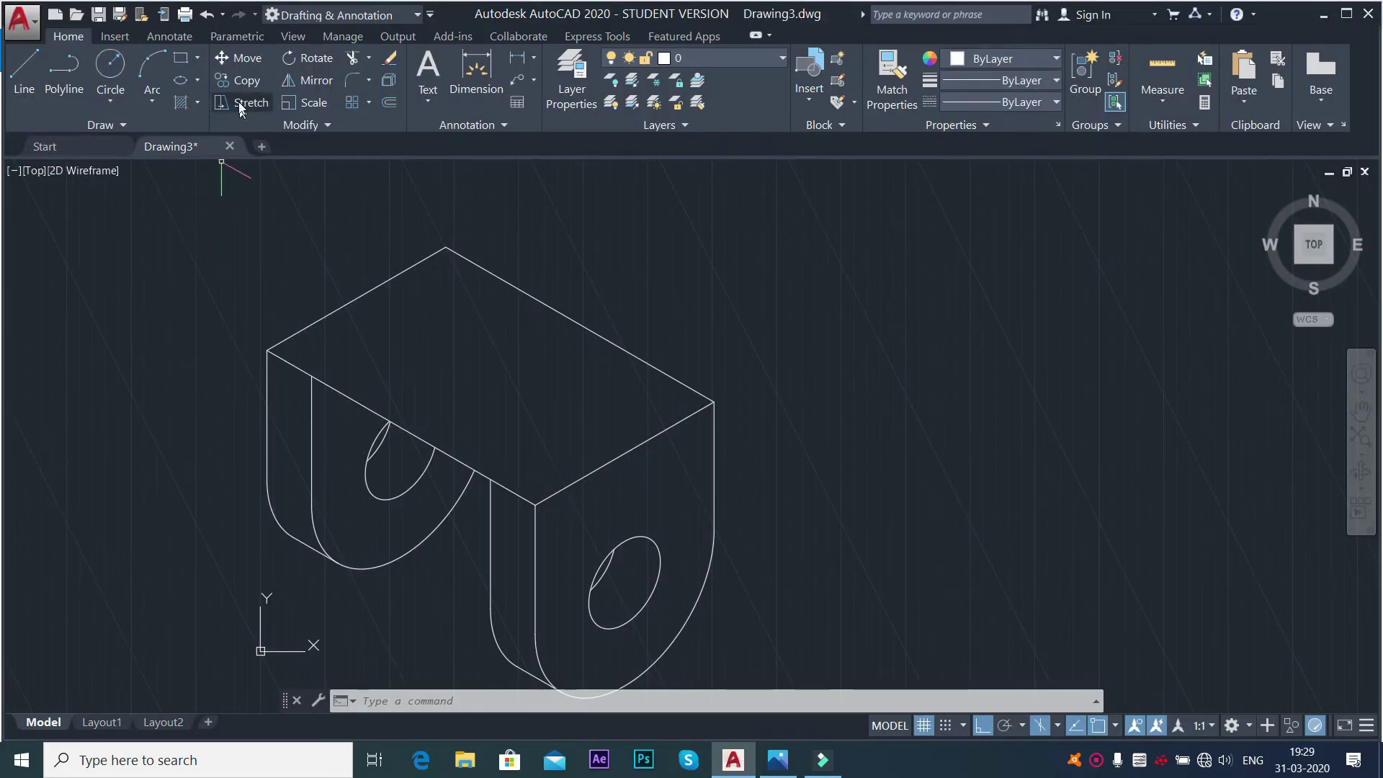
pyautogui.click(242, 80)
pyautogui.click(418, 436)
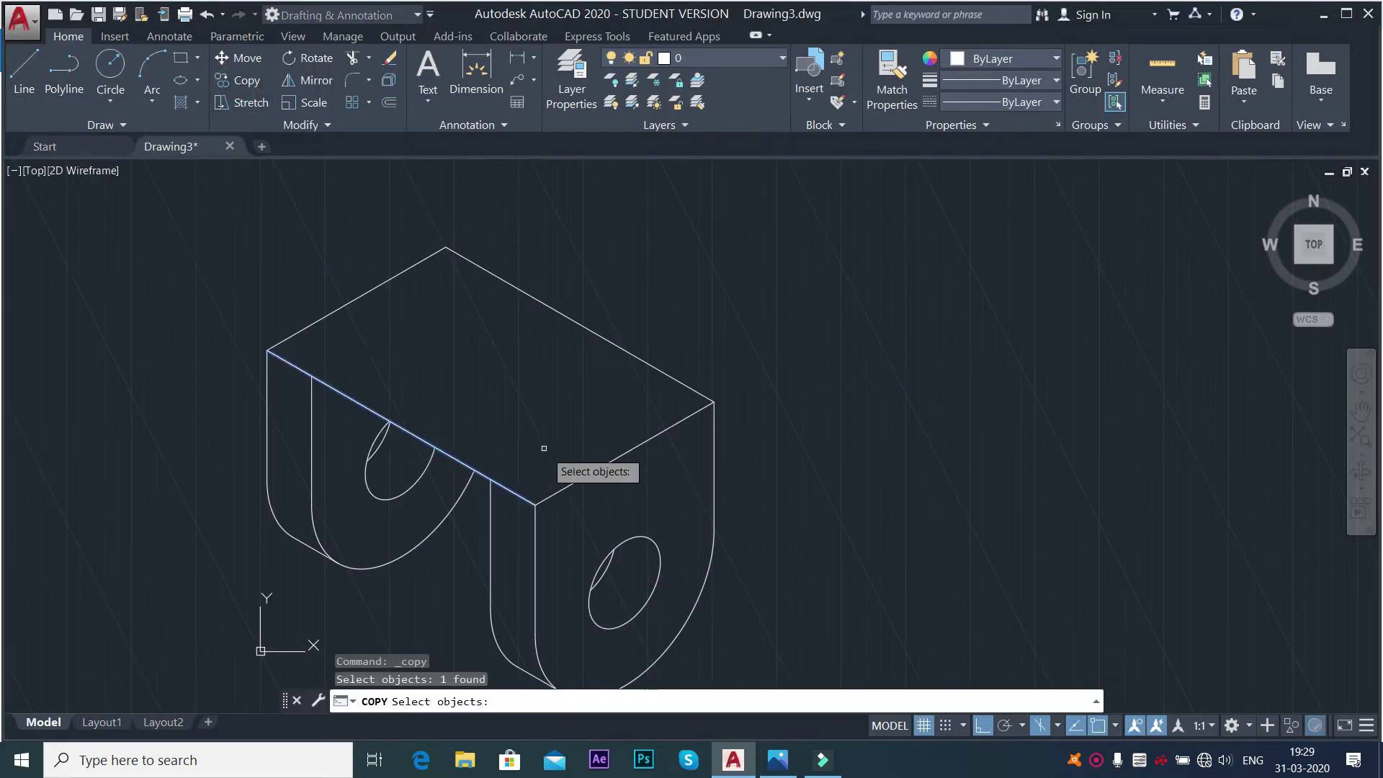
pyautogui.press('Return')
pyautogui.click(536, 503)
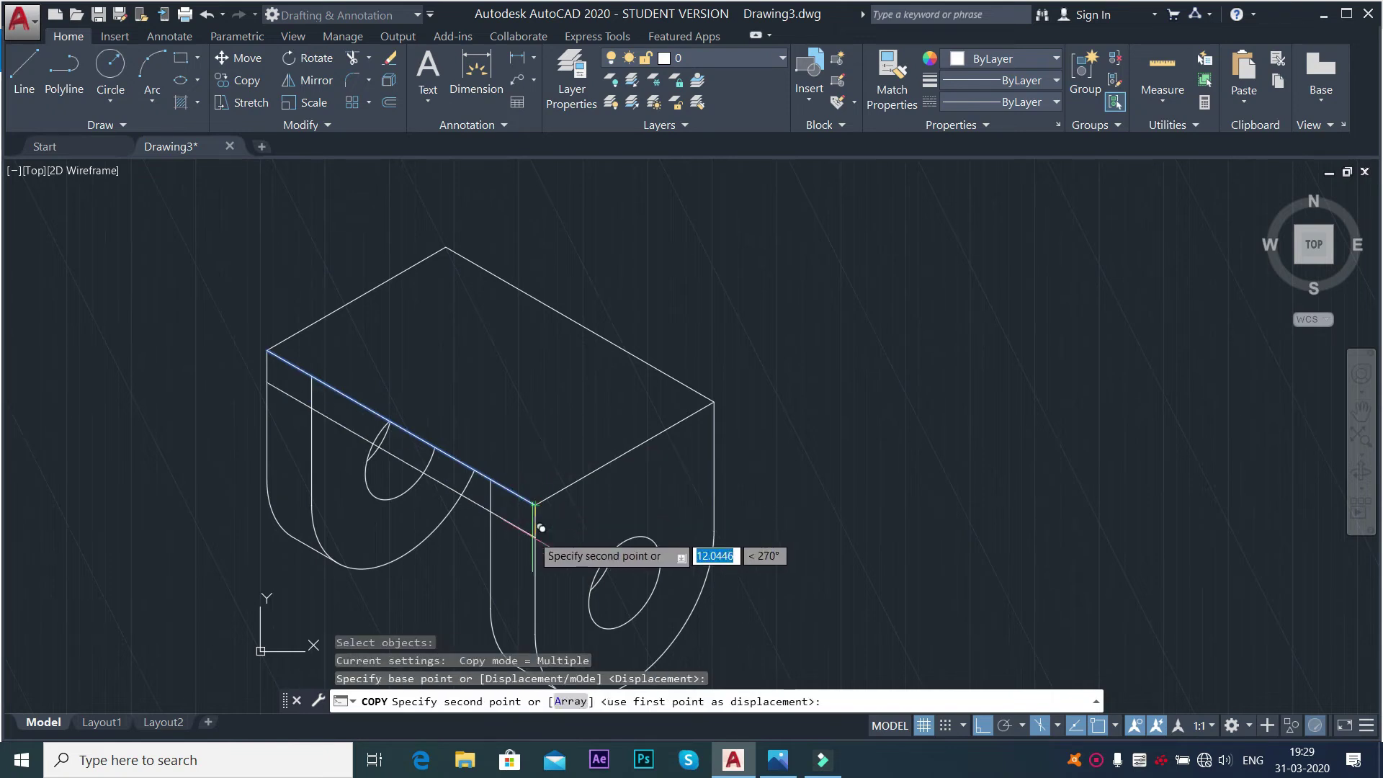
pyautogui.write('20')
pyautogui.hotkey('alt', 'Tab')
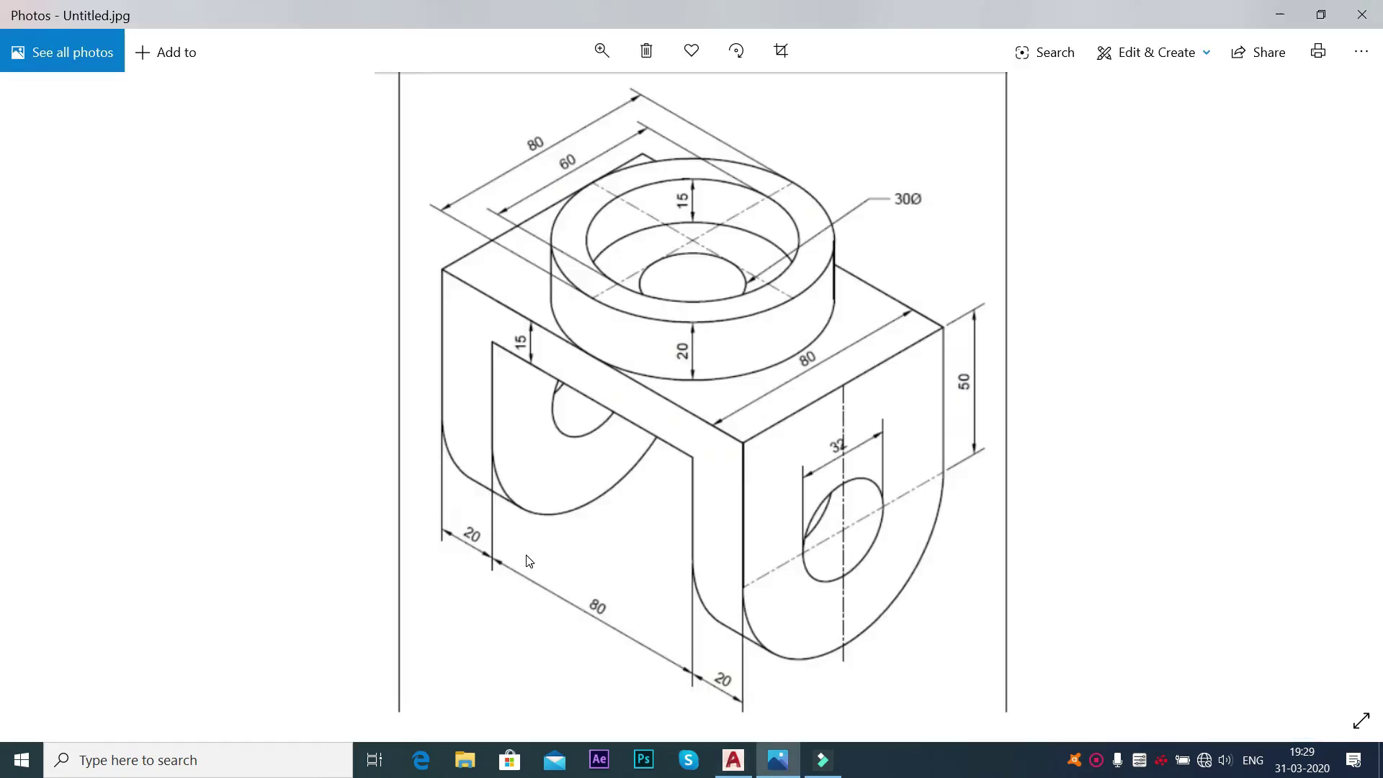
pyautogui.hotkey('alt', 'Tab')
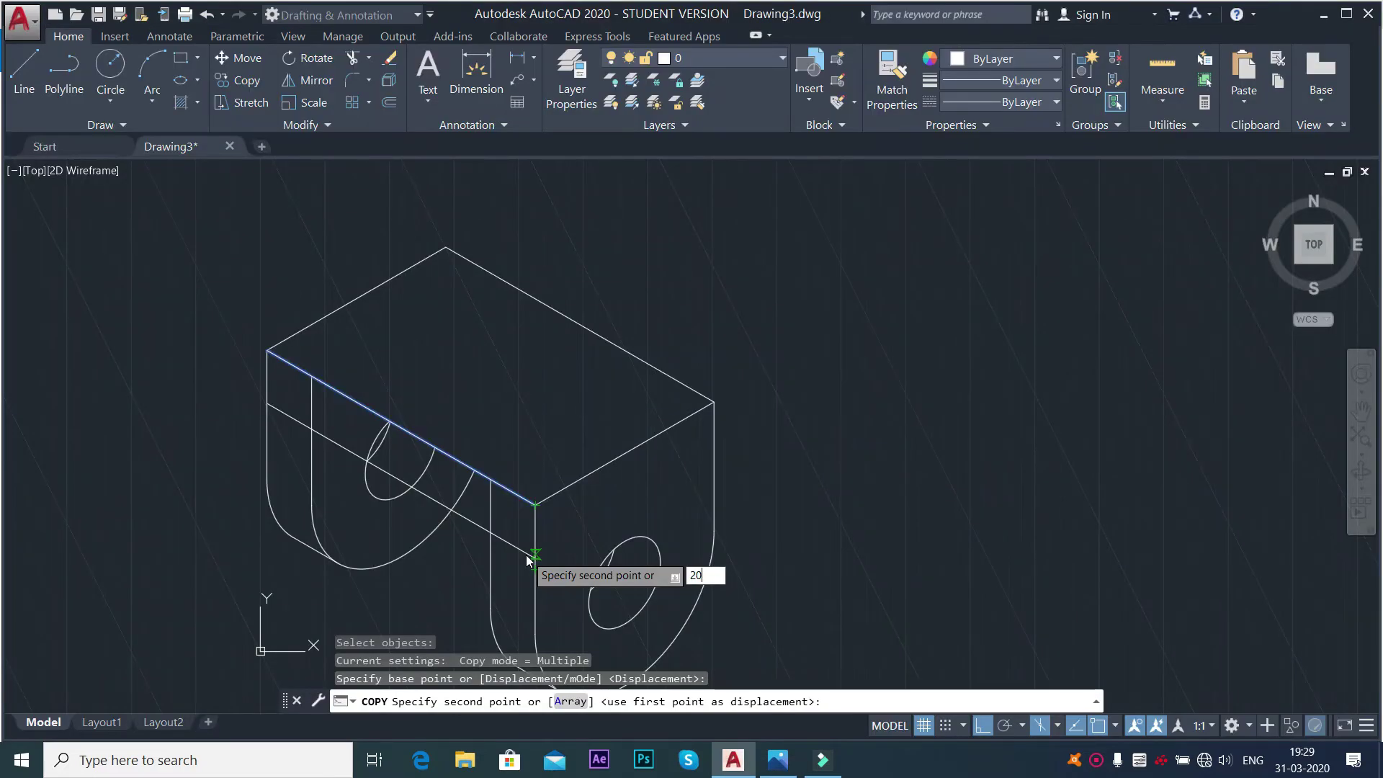
pyautogui.write('15')
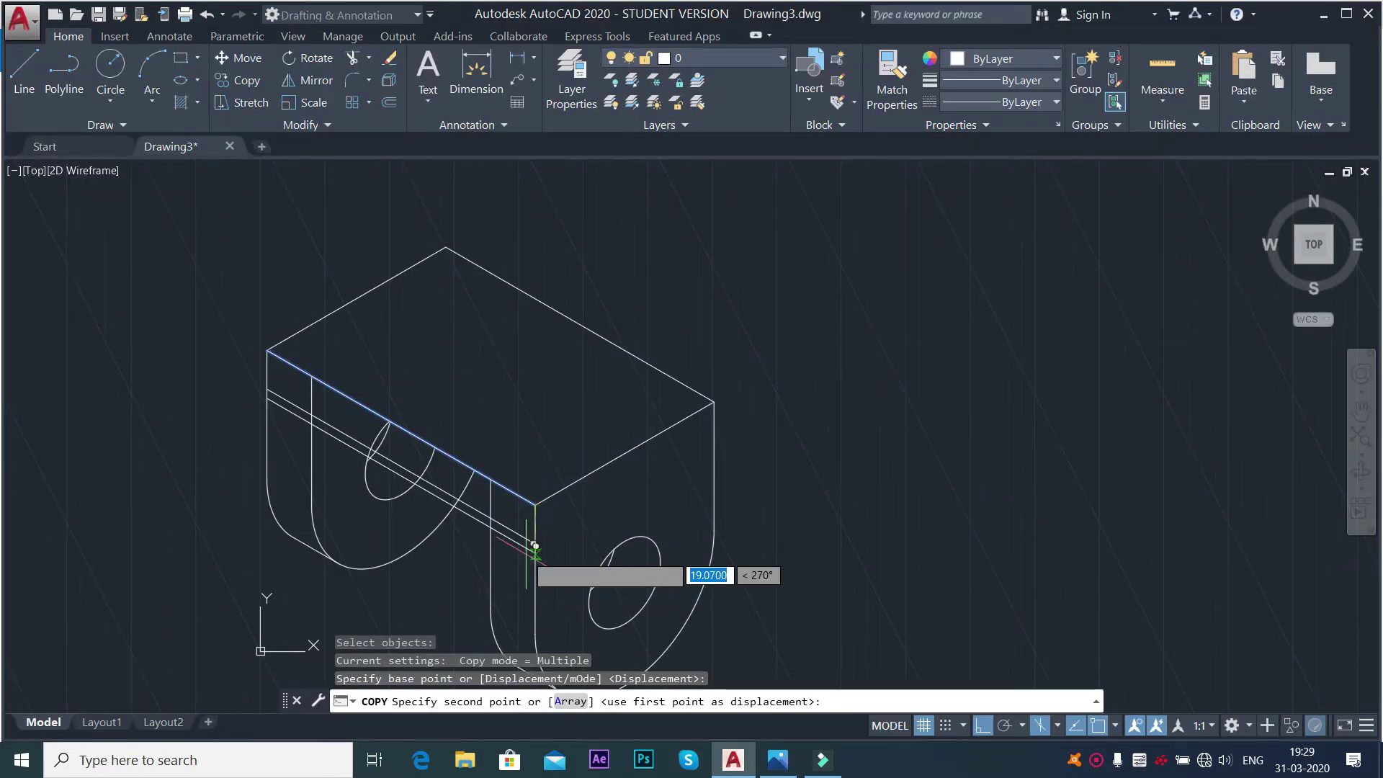
pyautogui.press('Return')
pyautogui.rightClick(746, 317)
pyautogui.click(775, 328)
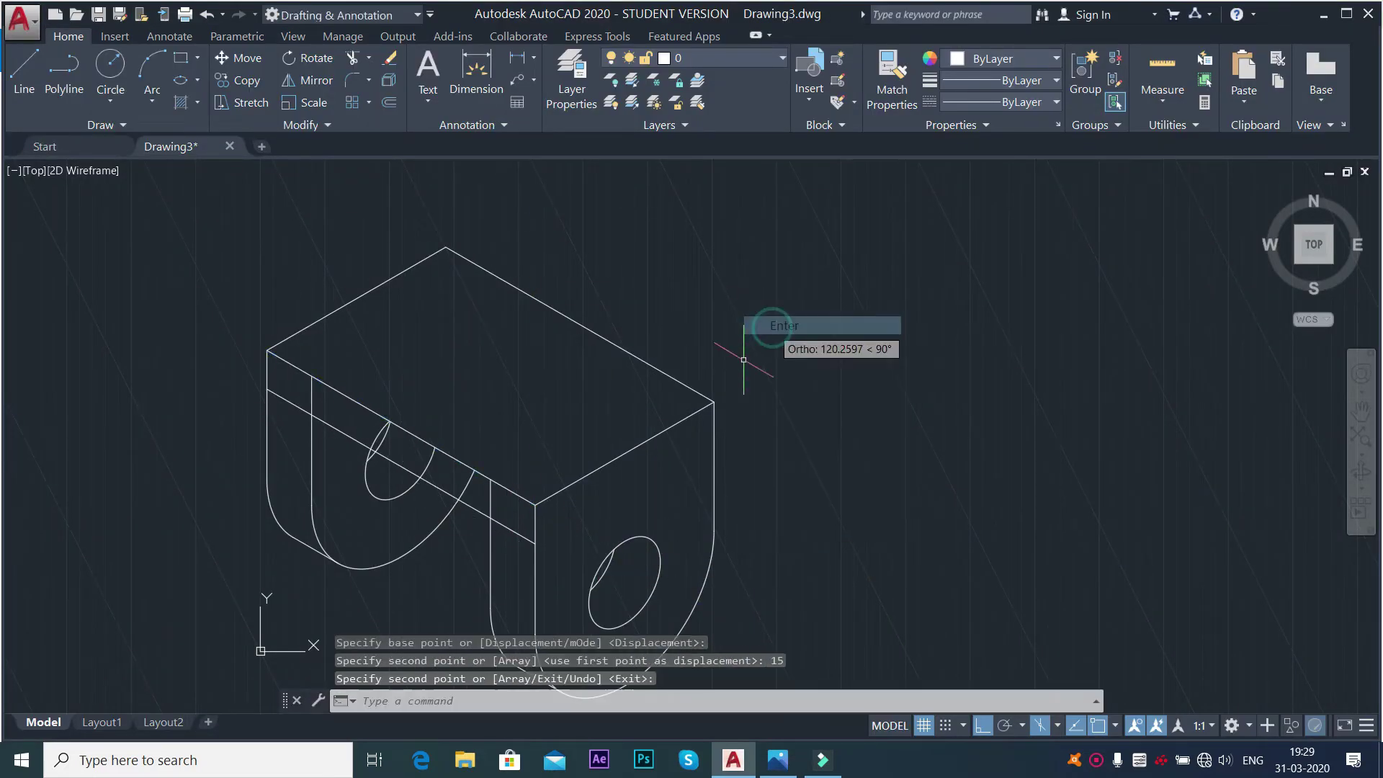
# Trim the inner vertical edges, lug arc and hole curves above the copied lower line, and the line's ends beyond the inner vertical edges.
pyautogui.scroll(2, 406, 493)
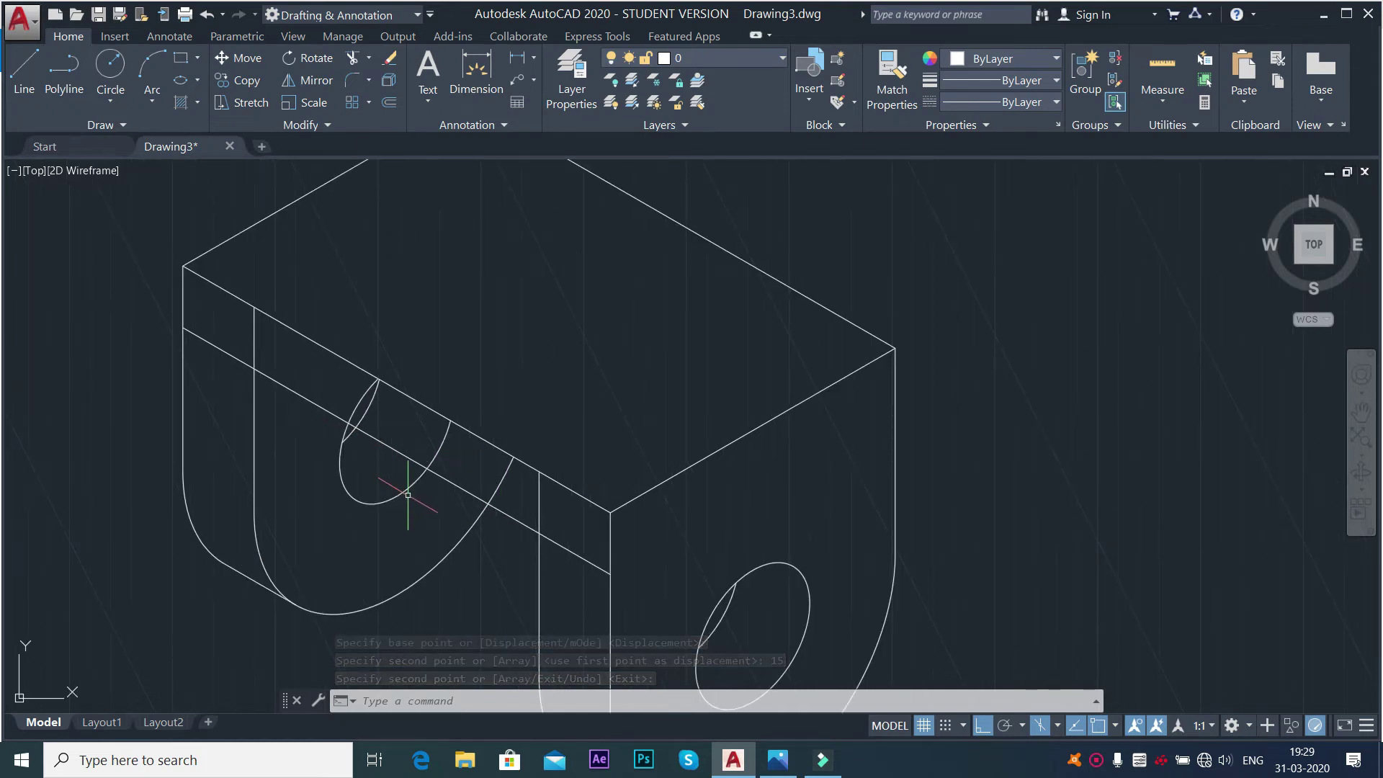
pyautogui.write('tr')
pyautogui.press('Return')
pyautogui.press('Return')
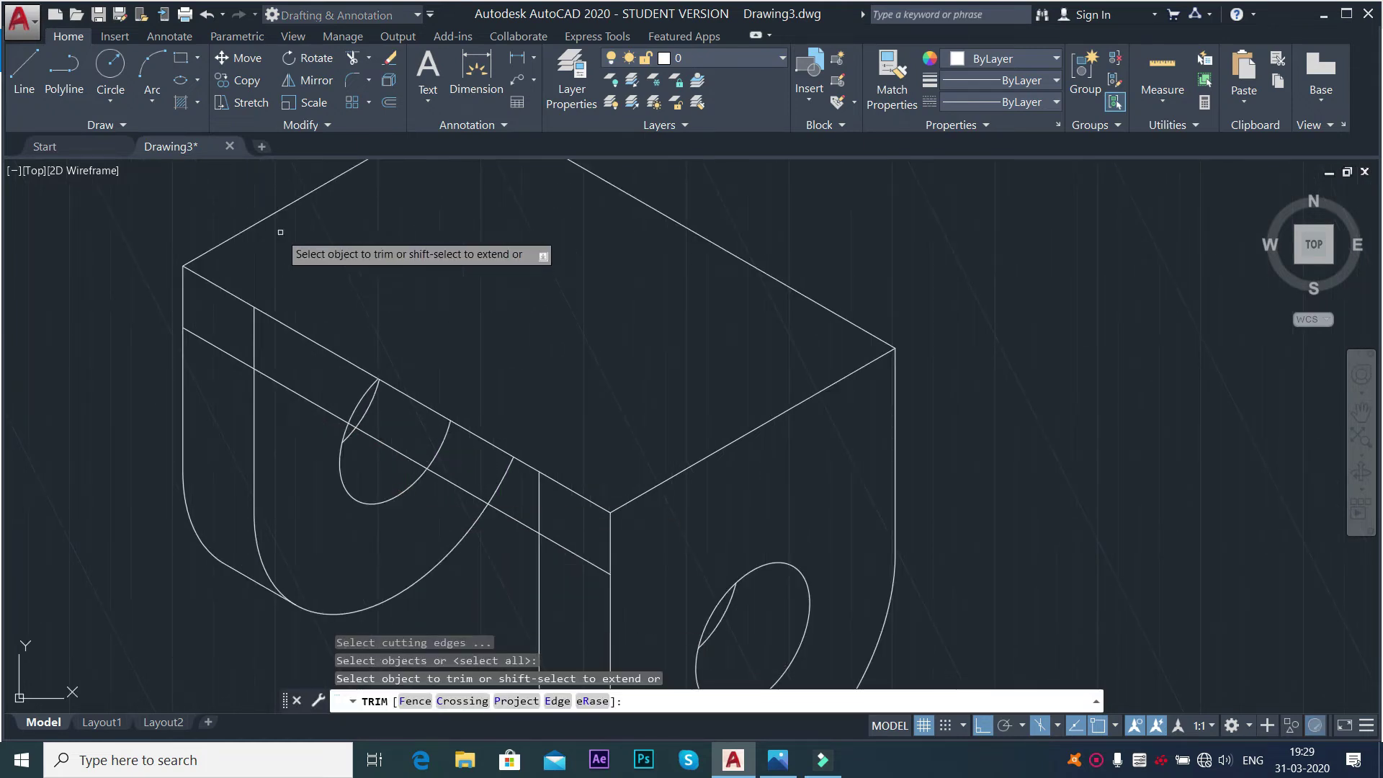
pyautogui.click(253, 329)
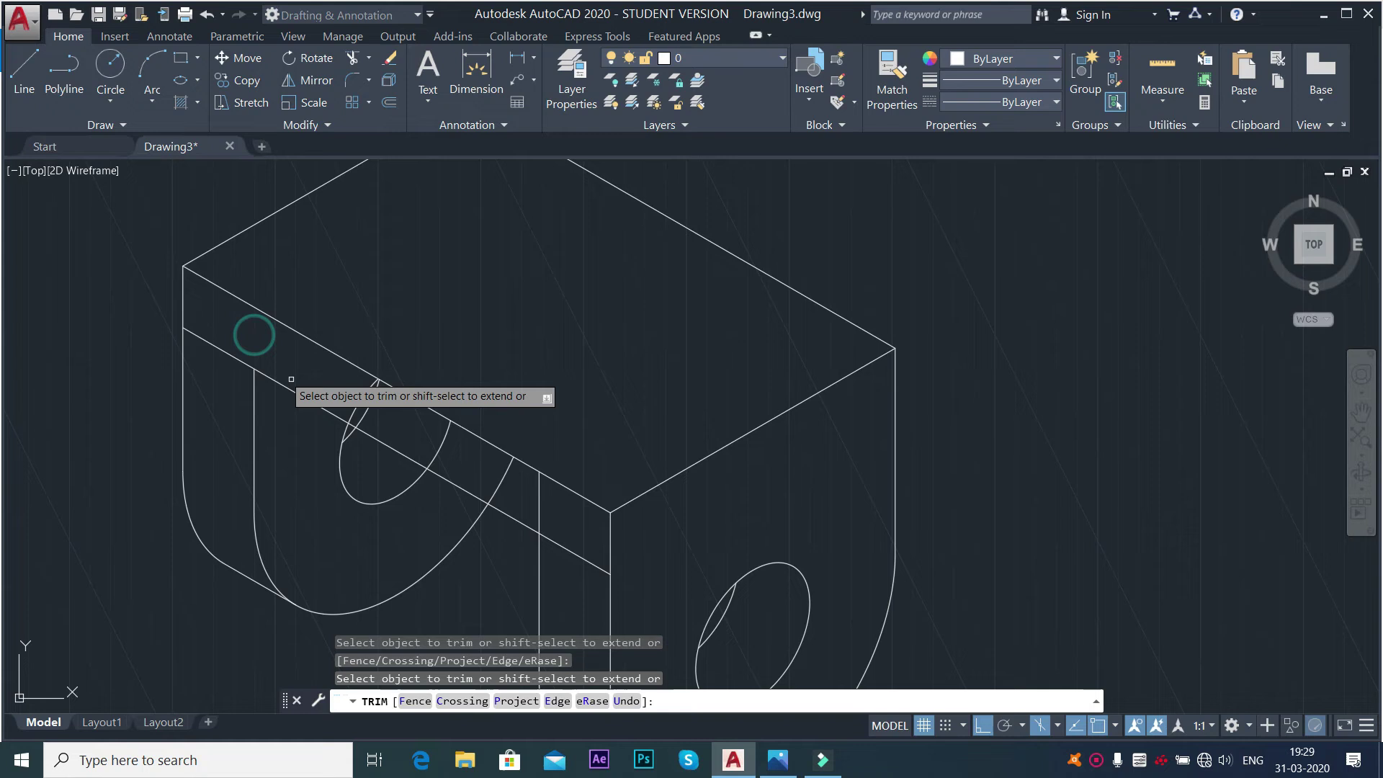
pyautogui.click(366, 405)
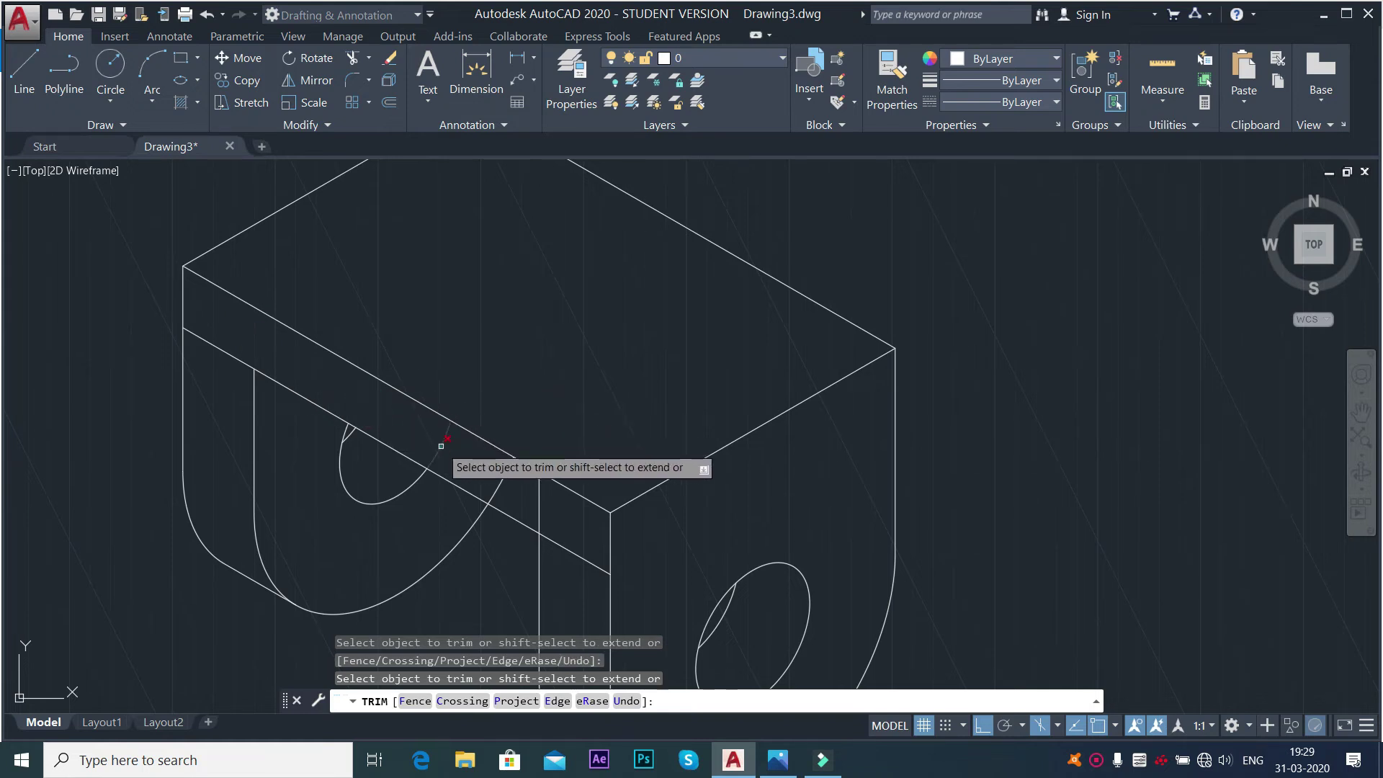
pyautogui.click(538, 495)
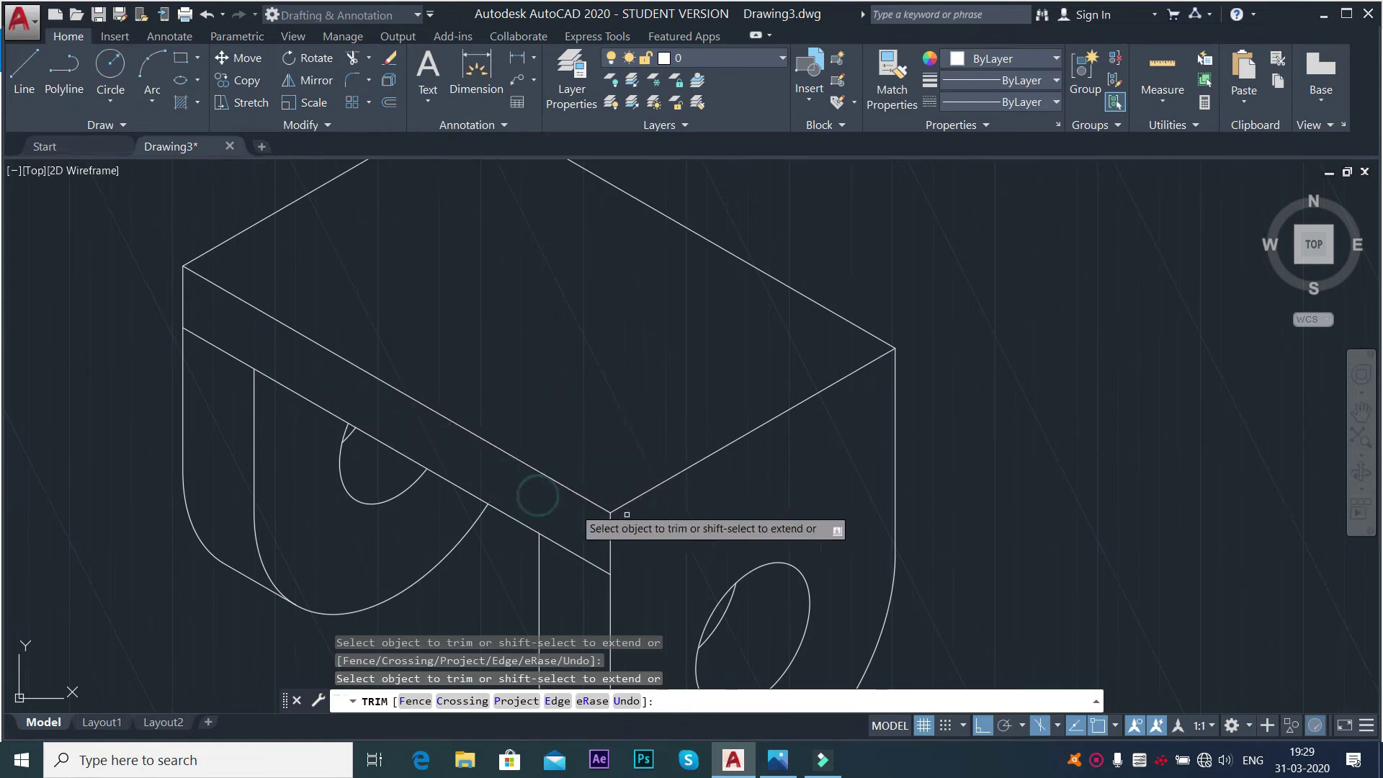
pyautogui.click(597, 566)
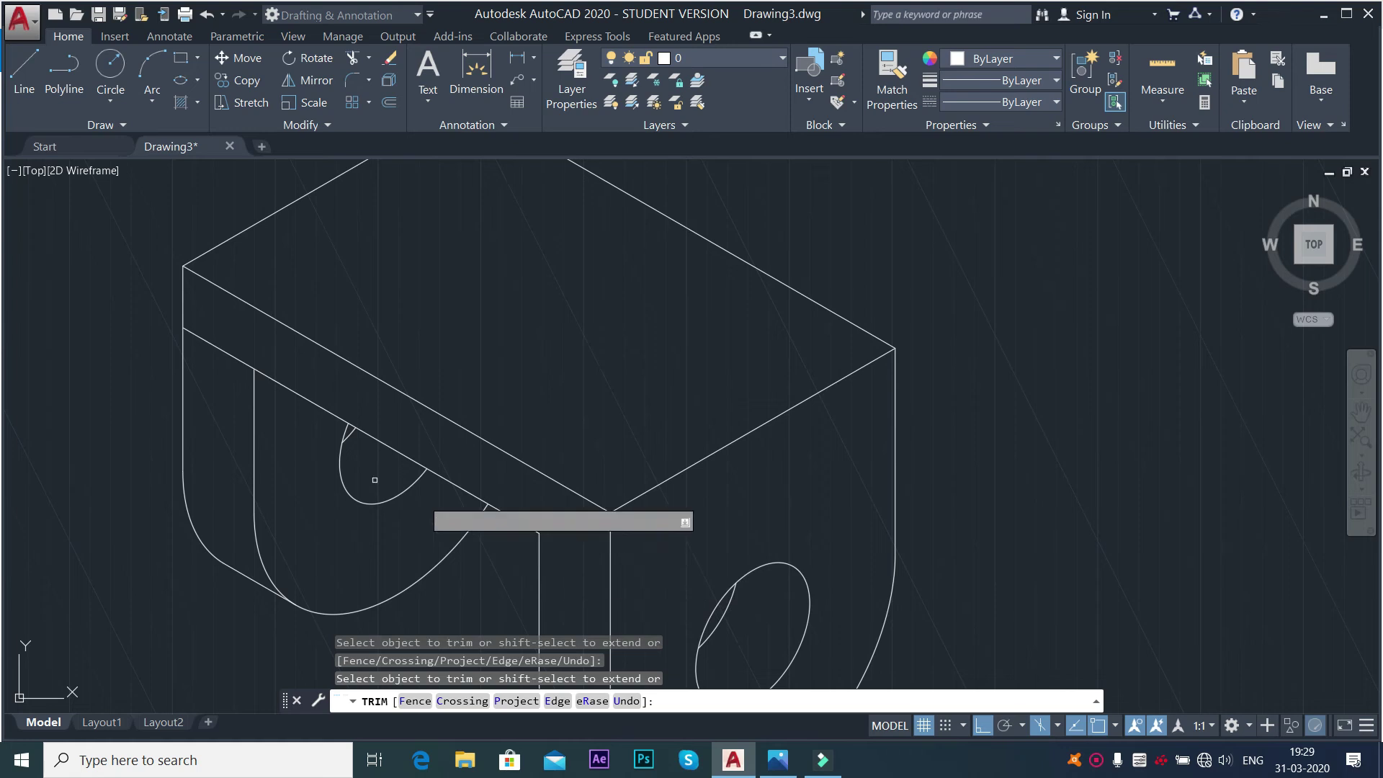
pyautogui.scroll(-2, 734, 398)
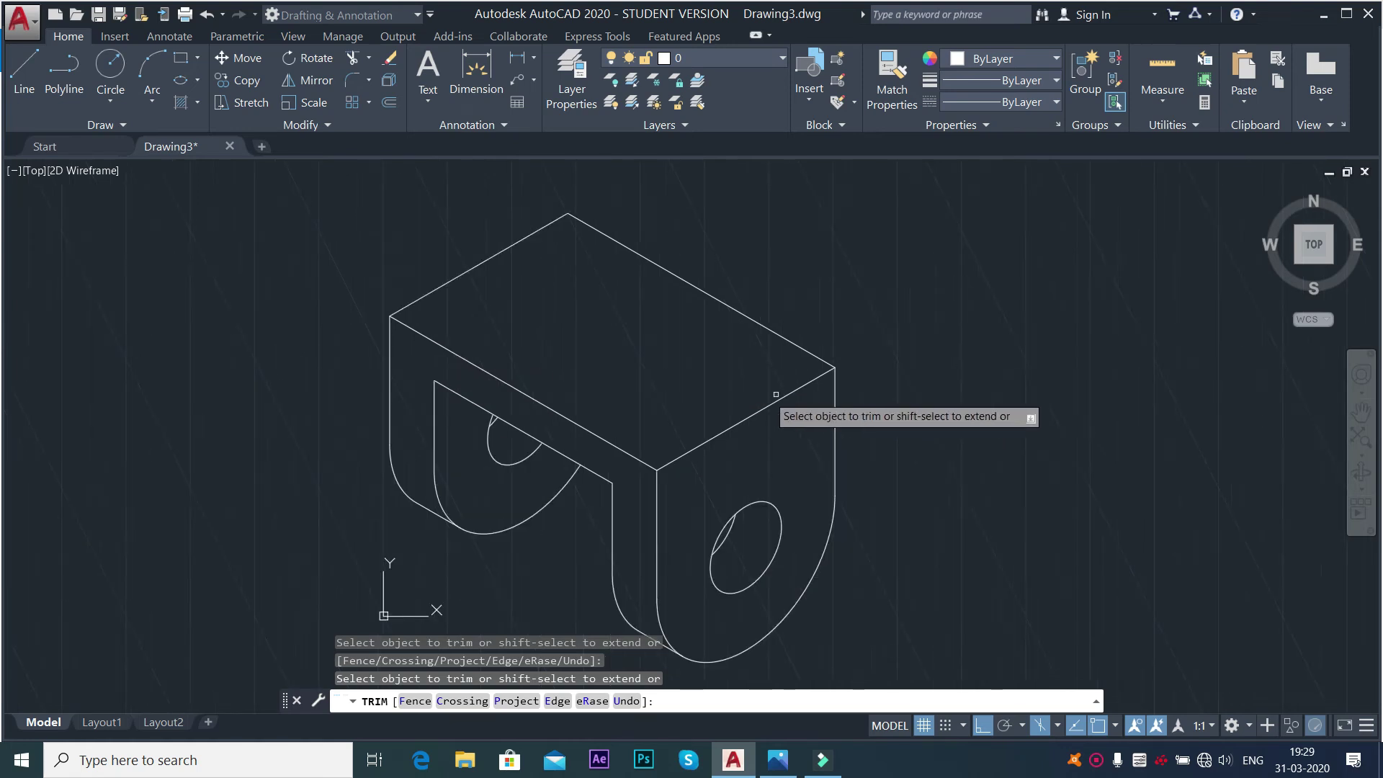
pyautogui.rightClick(985, 272)
pyautogui.click(1023, 280)
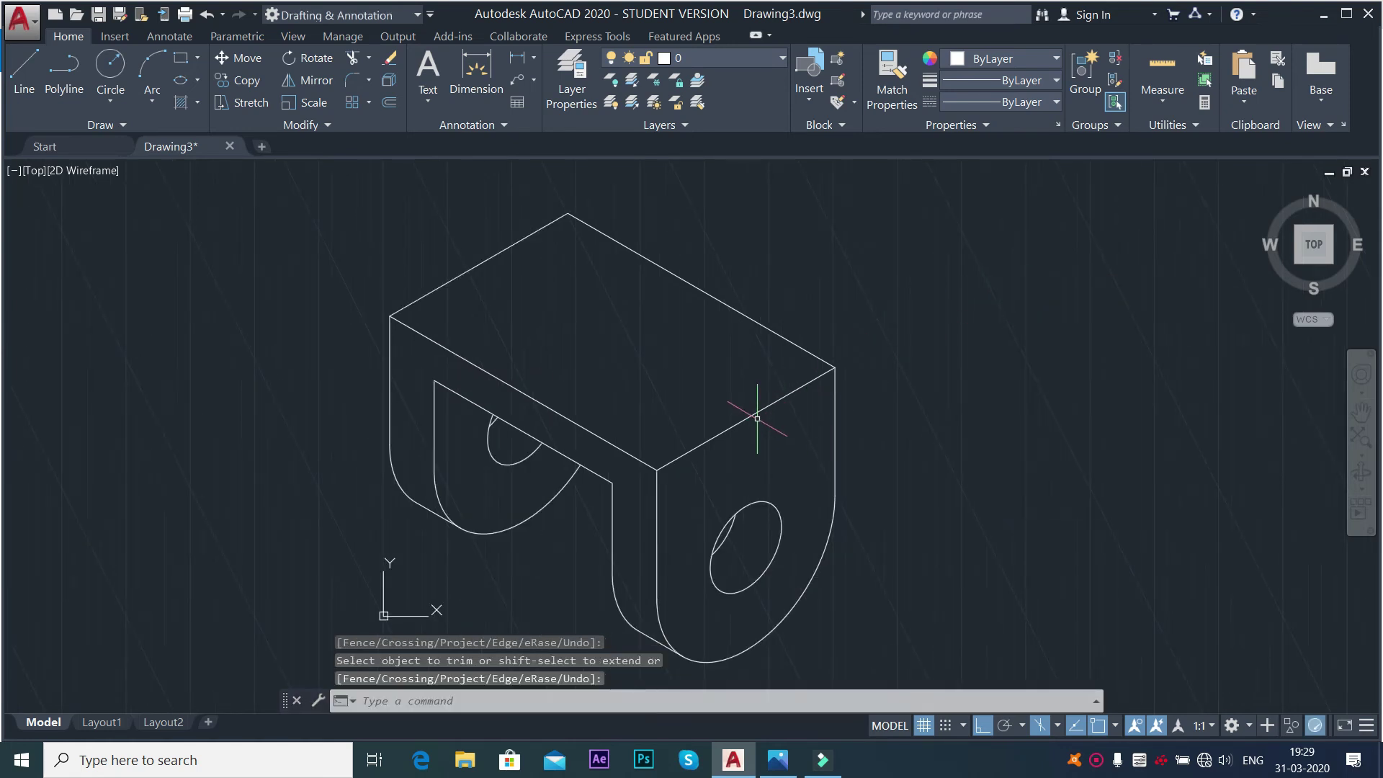
# Draw an isocircle in the top isoplane, centred on the top face, with radius 40 reaching the midpoint of its rear long edge.
pyautogui.click(197, 80)
pyautogui.click(220, 148)
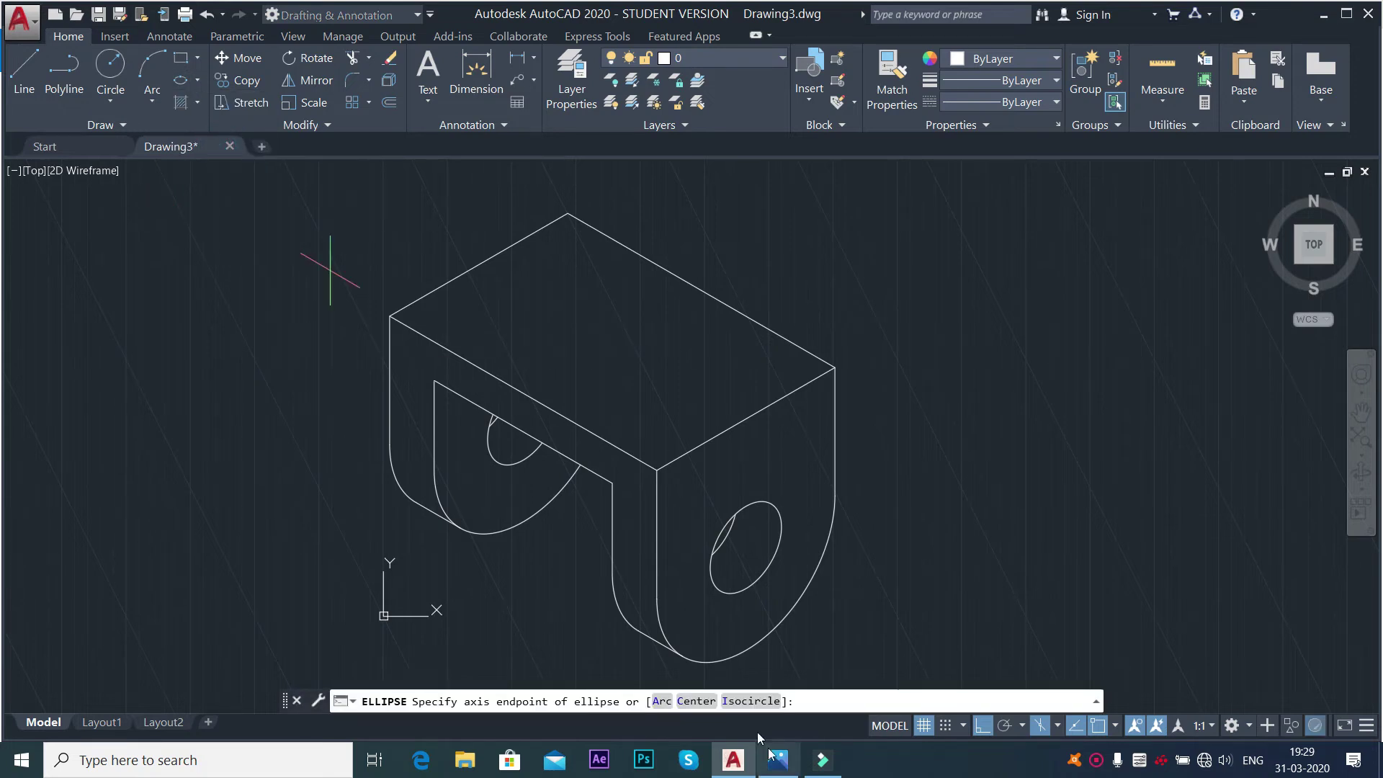
pyautogui.click(750, 699)
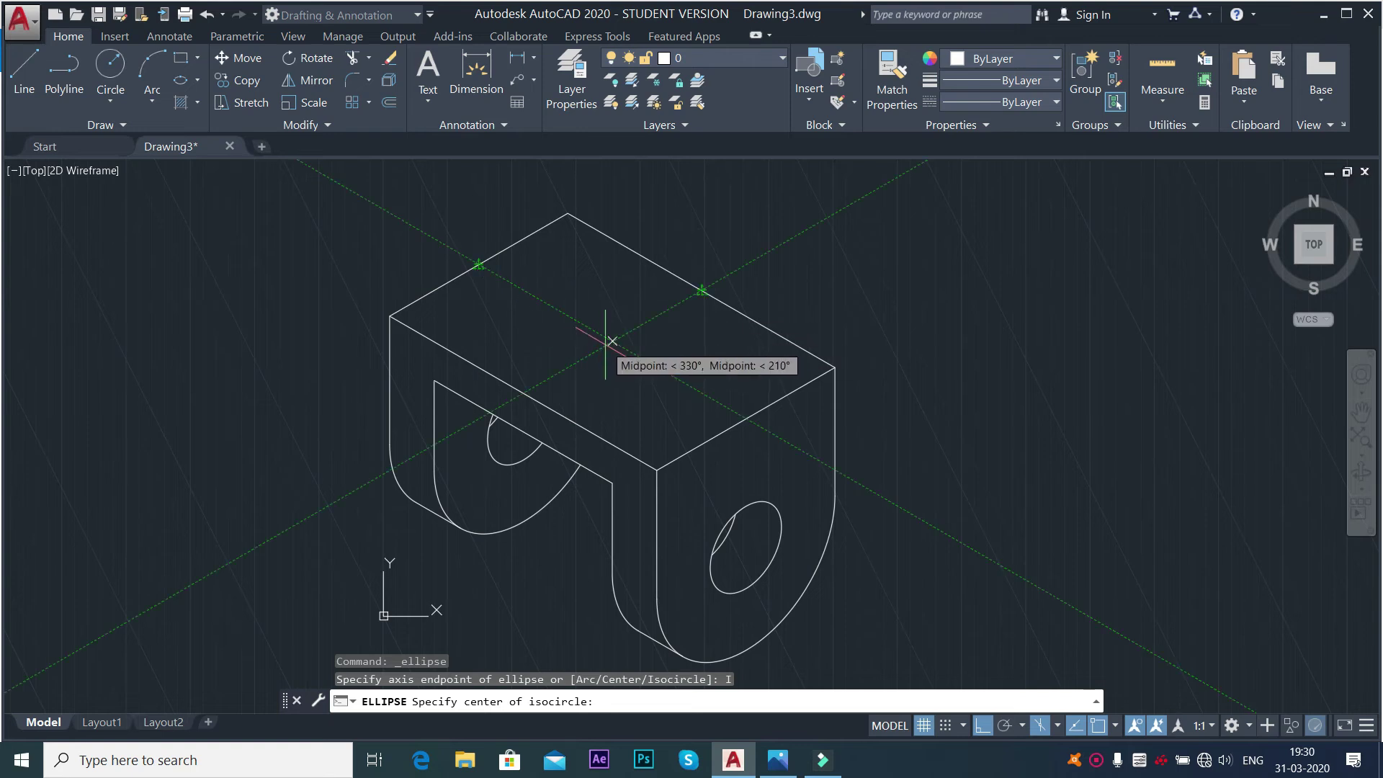
pyautogui.click(613, 341)
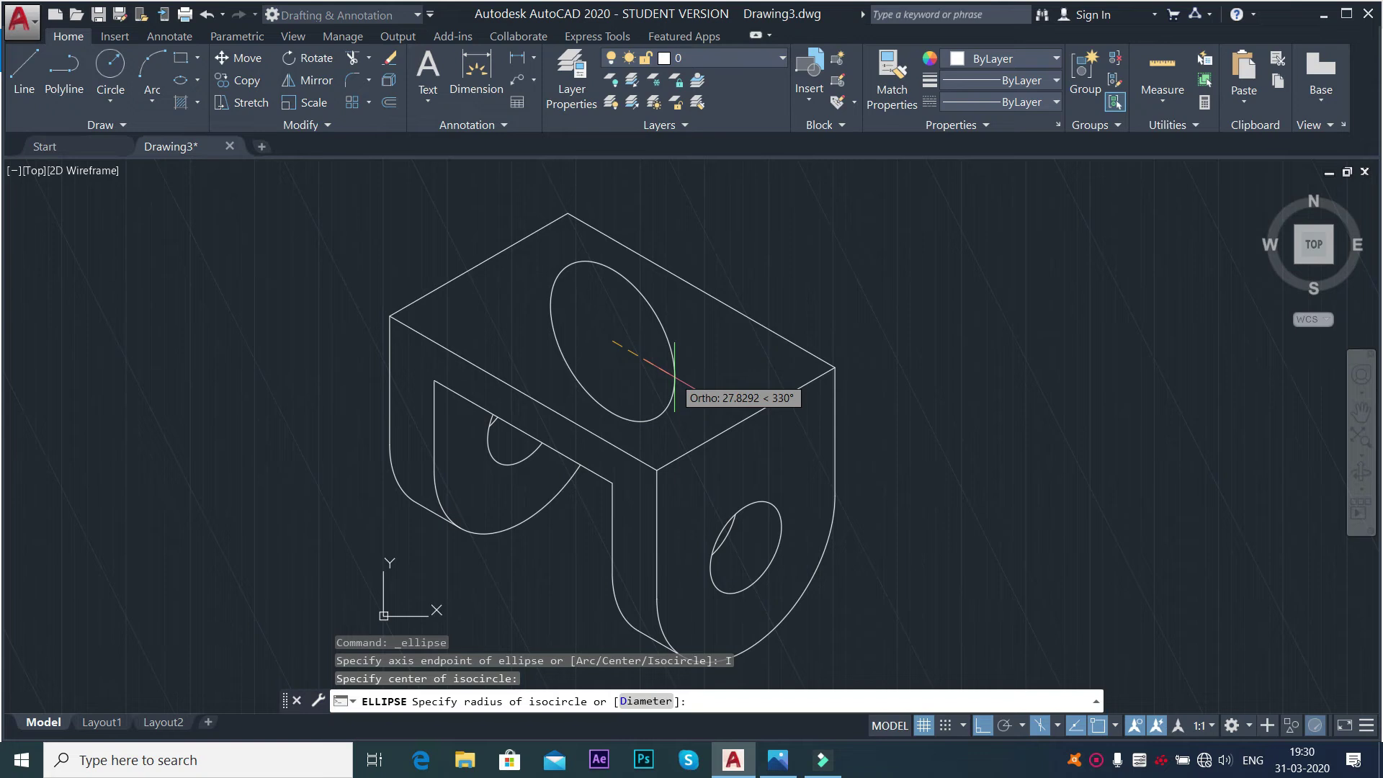
pyautogui.press('F5')
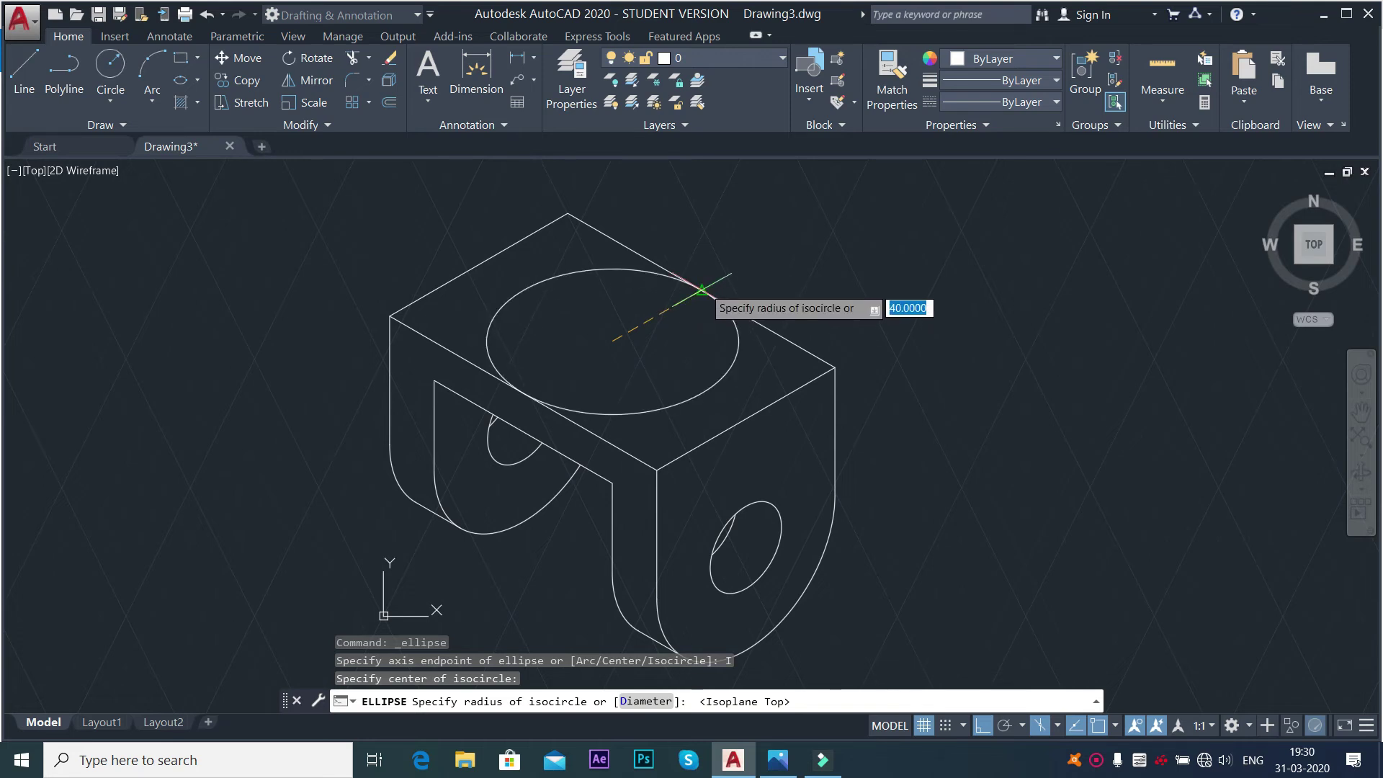
pyautogui.click(703, 288)
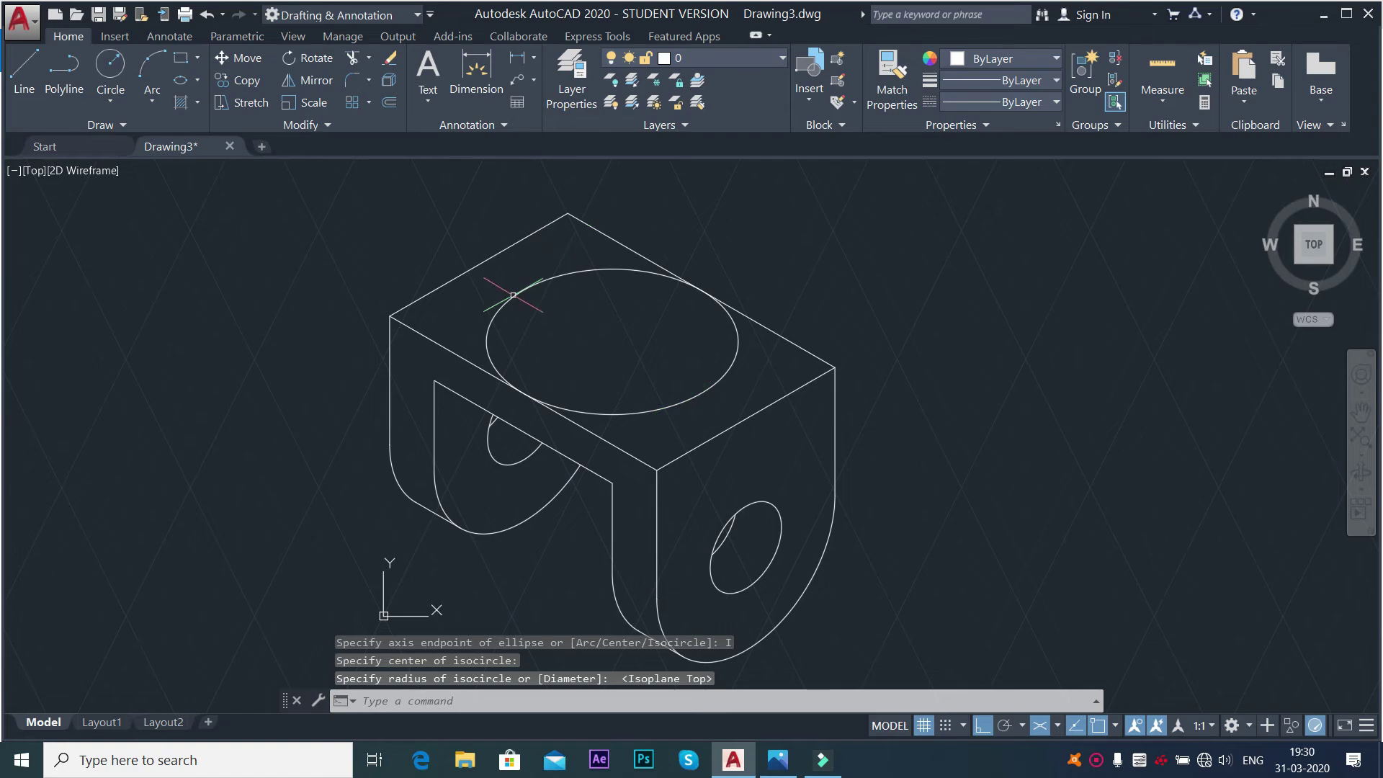
# Check the boss's inner diameter in Photos, then in AutoCAD draw a concentric isocircle of radius 30 on the top face.
pyautogui.hotkey('alt', 'Tab')
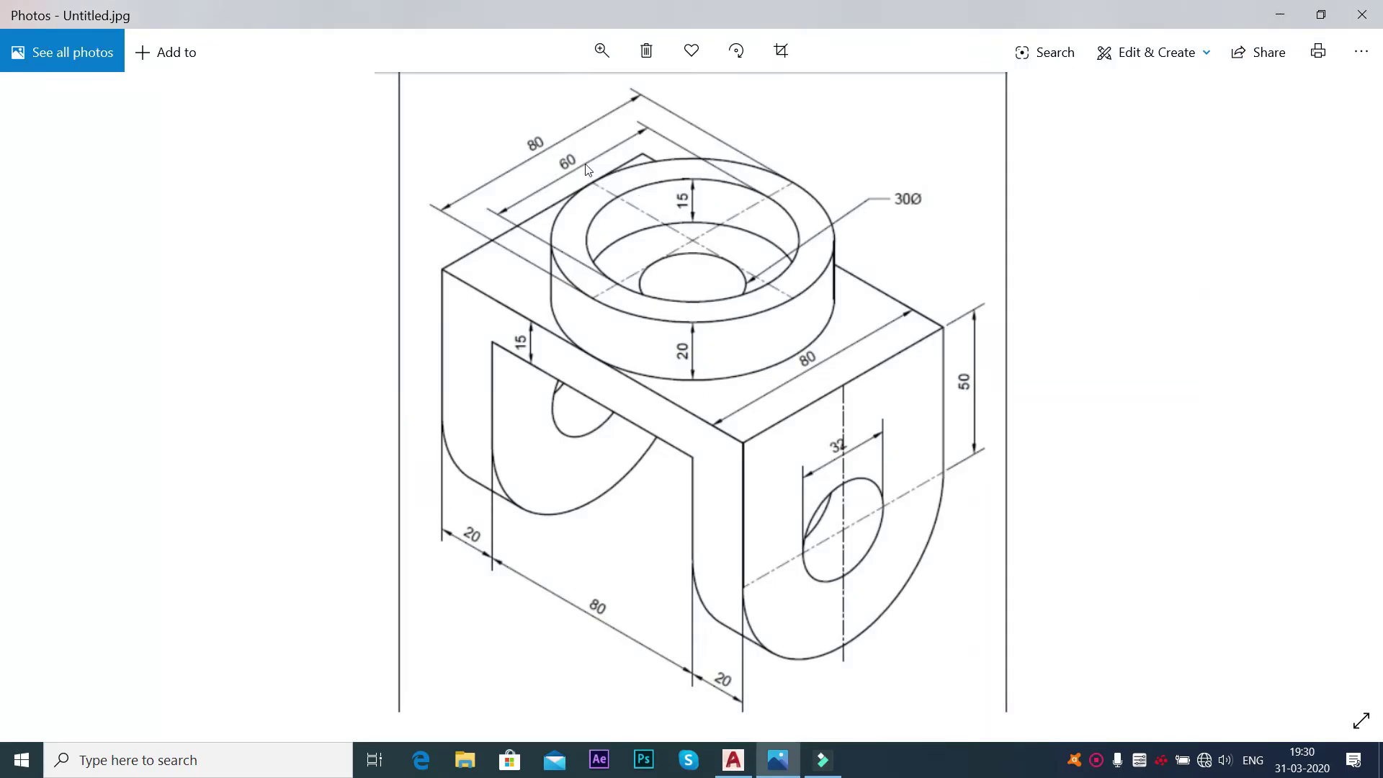
pyautogui.hotkey('alt', 'Tab')
pyautogui.click(196, 81)
pyautogui.click(229, 147)
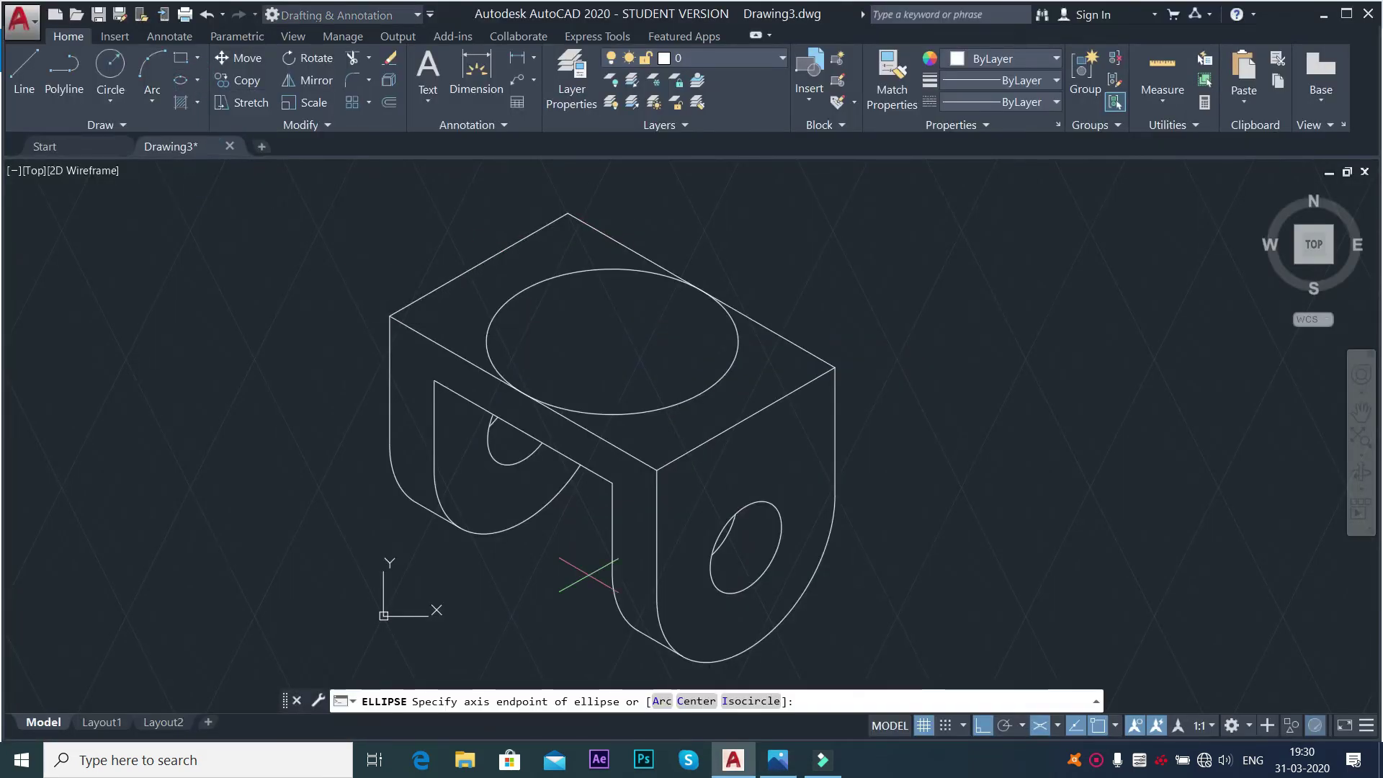
pyautogui.click(743, 703)
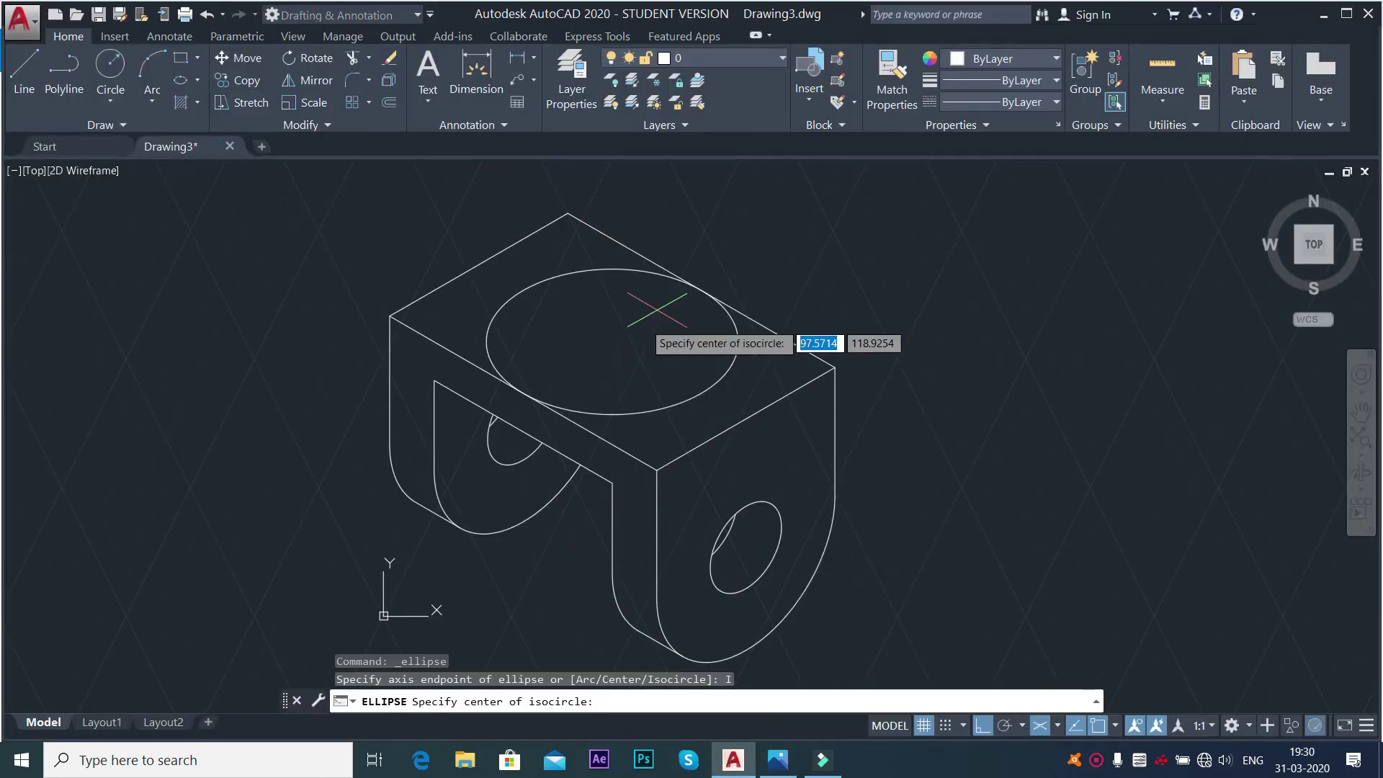
pyautogui.click(612, 341)
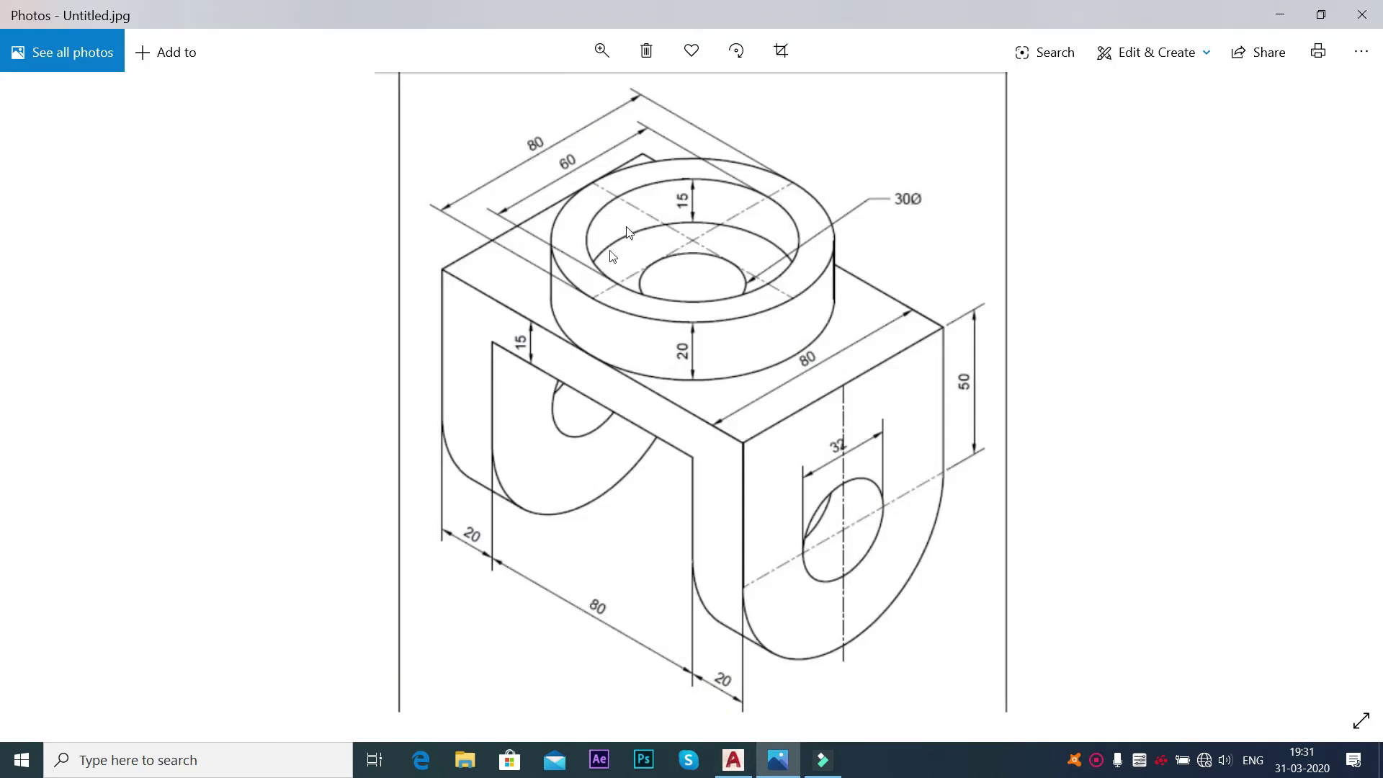
pyautogui.hotkey('alt', 'Tab')
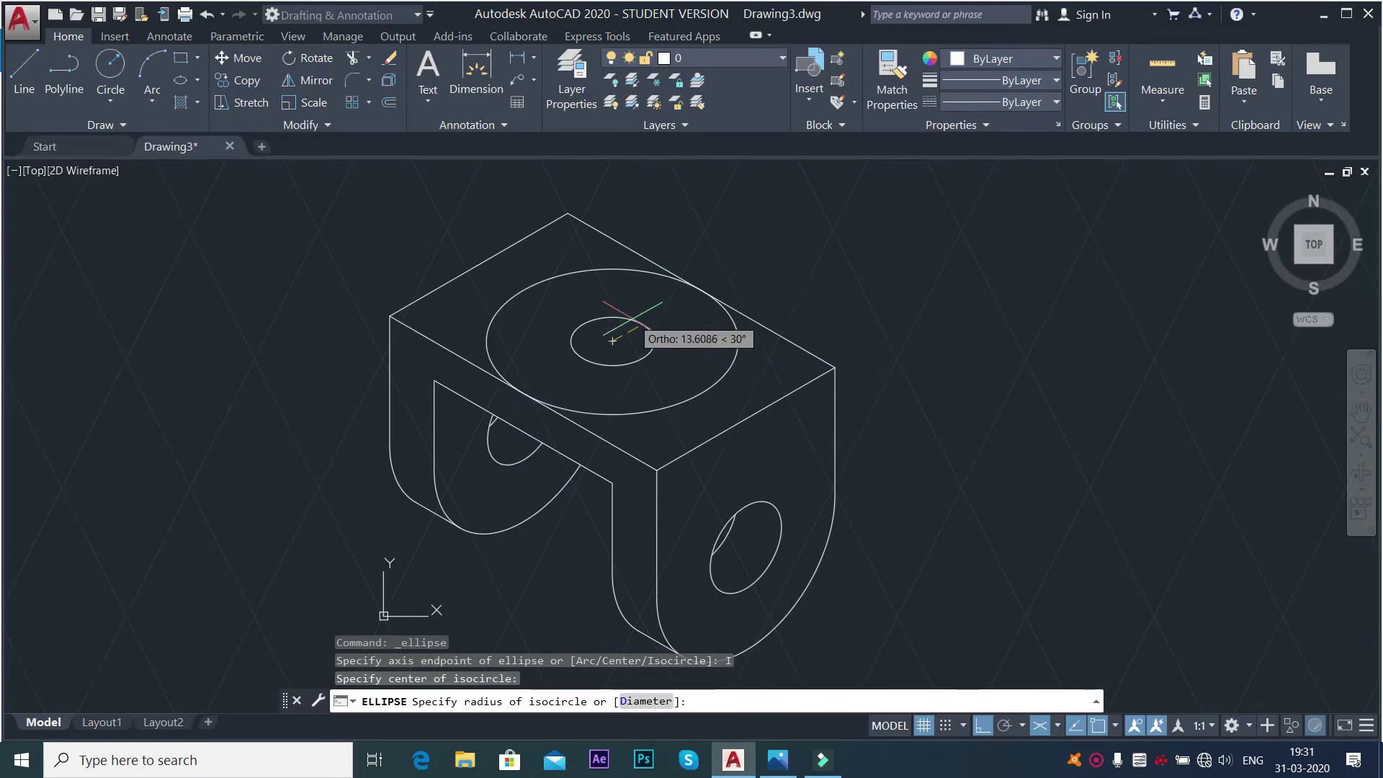
pyautogui.write('30')
pyautogui.press('Return')
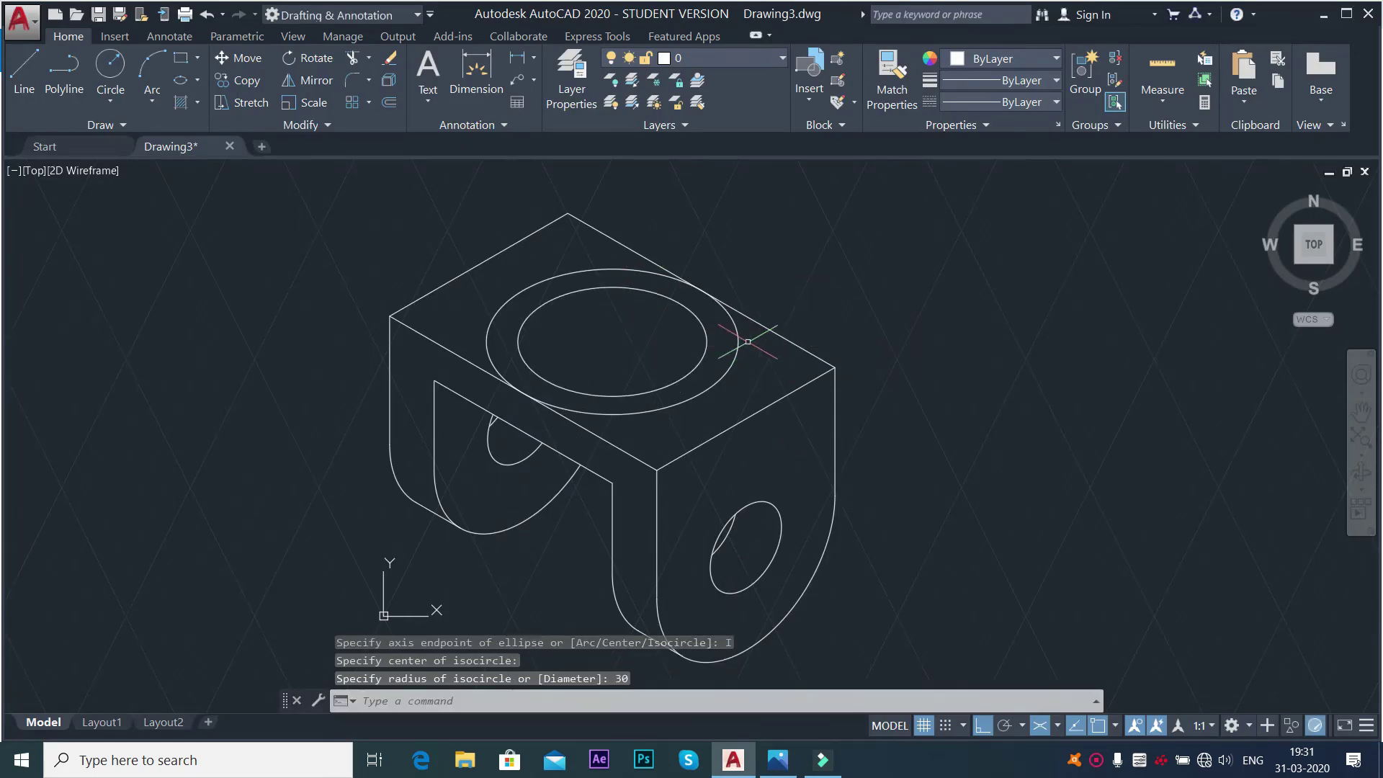
pyautogui.hotkey('alt', 'Tab')
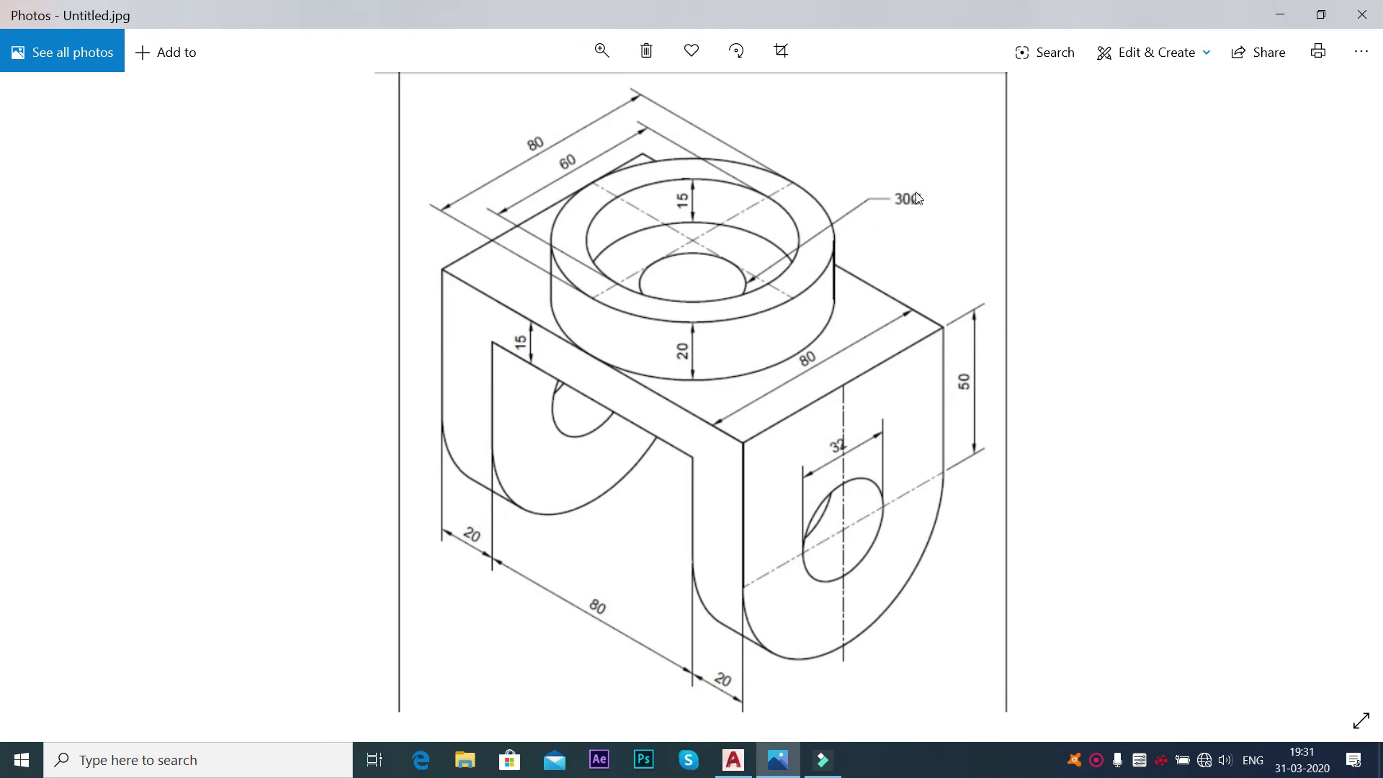
pyautogui.hotkey('alt', 'Tab')
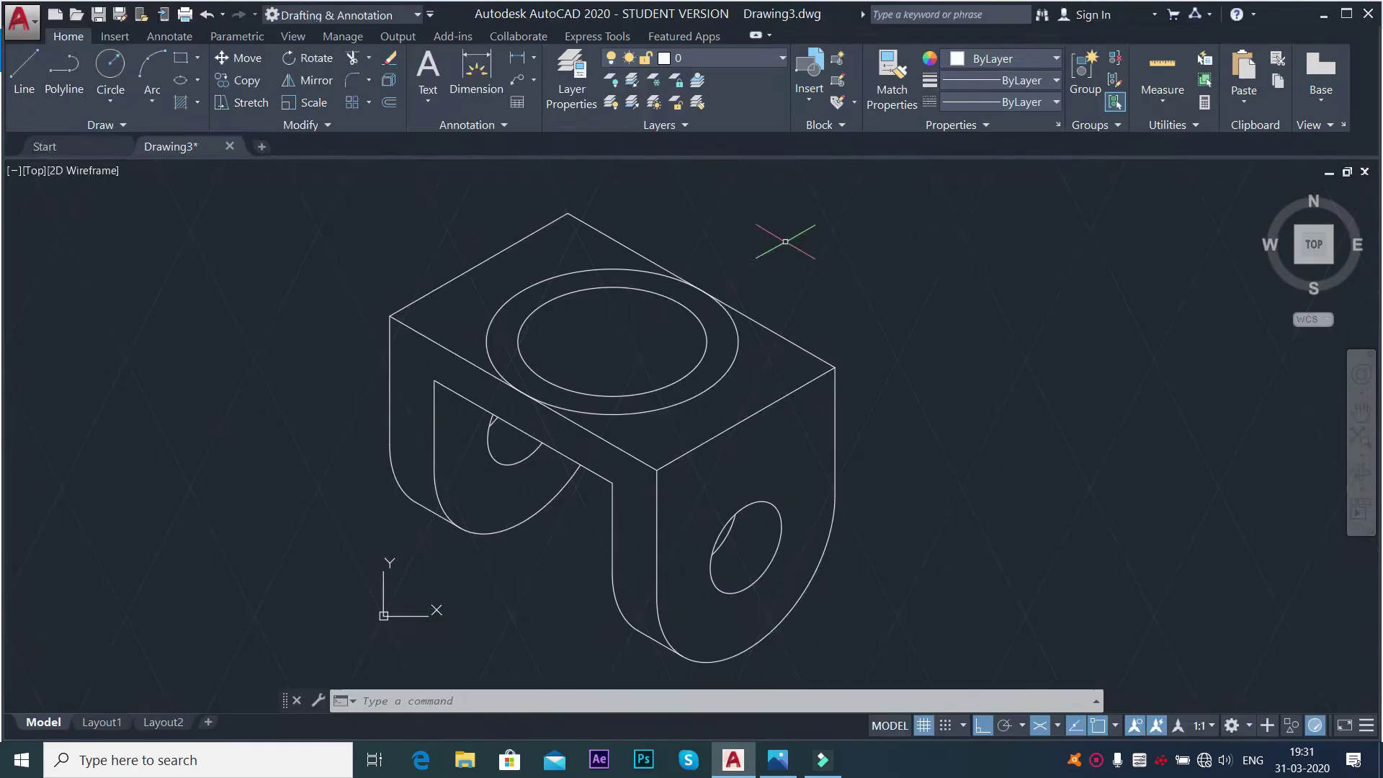
pyautogui.rightClick(380, 239)
pyautogui.click(412, 249)
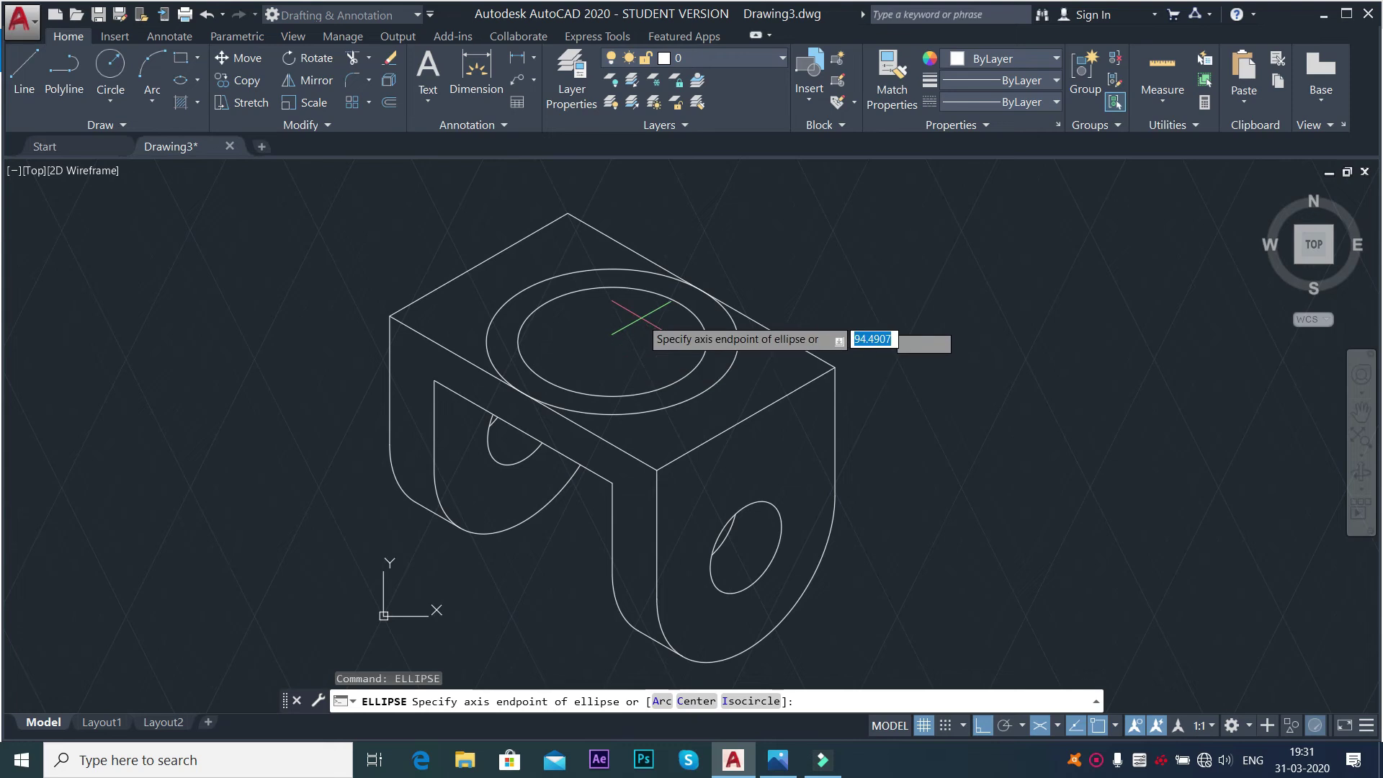
pyautogui.click(612, 340)
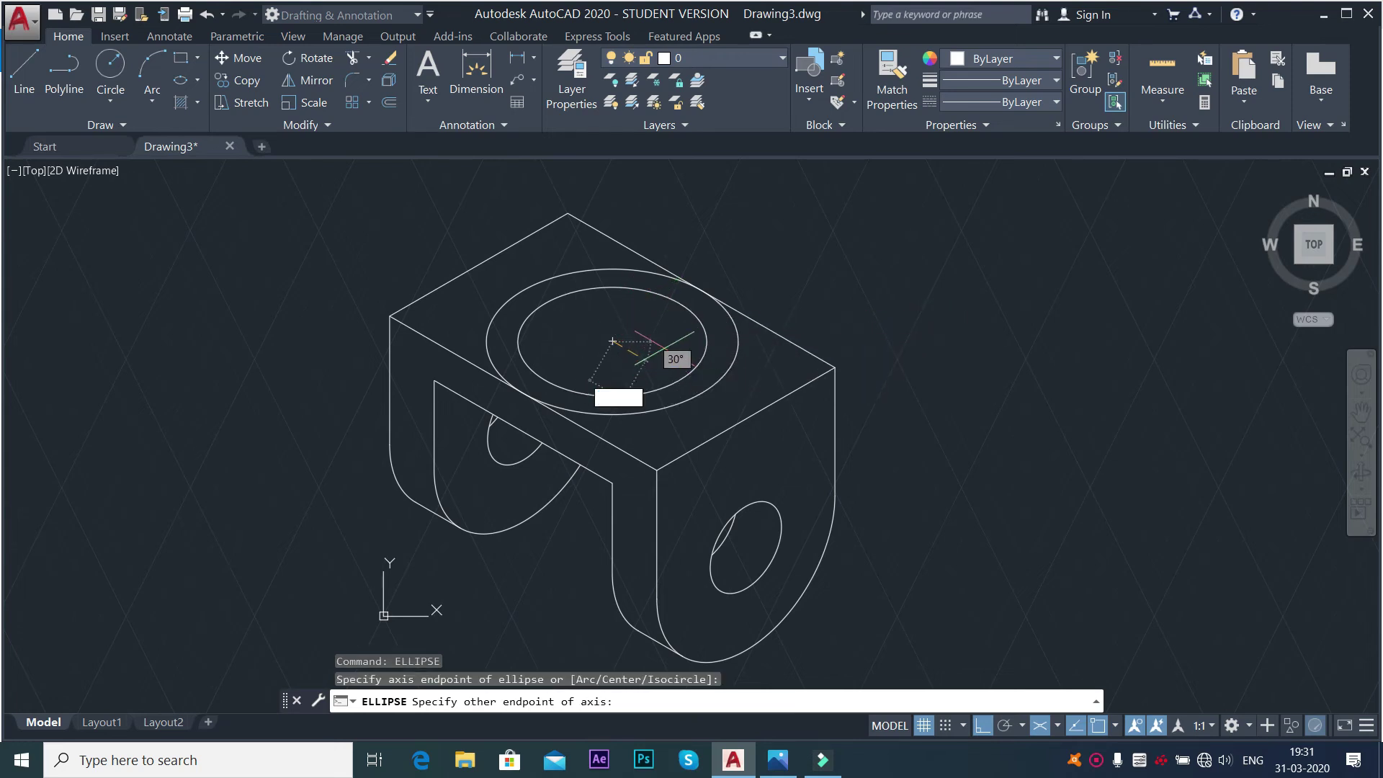
pyautogui.press('Escape')
# Draw a concentric isocircle of radius 15 at the top face's centre in AutoCAD, checking the small hole's size in Photos.
pyautogui.click(196, 80)
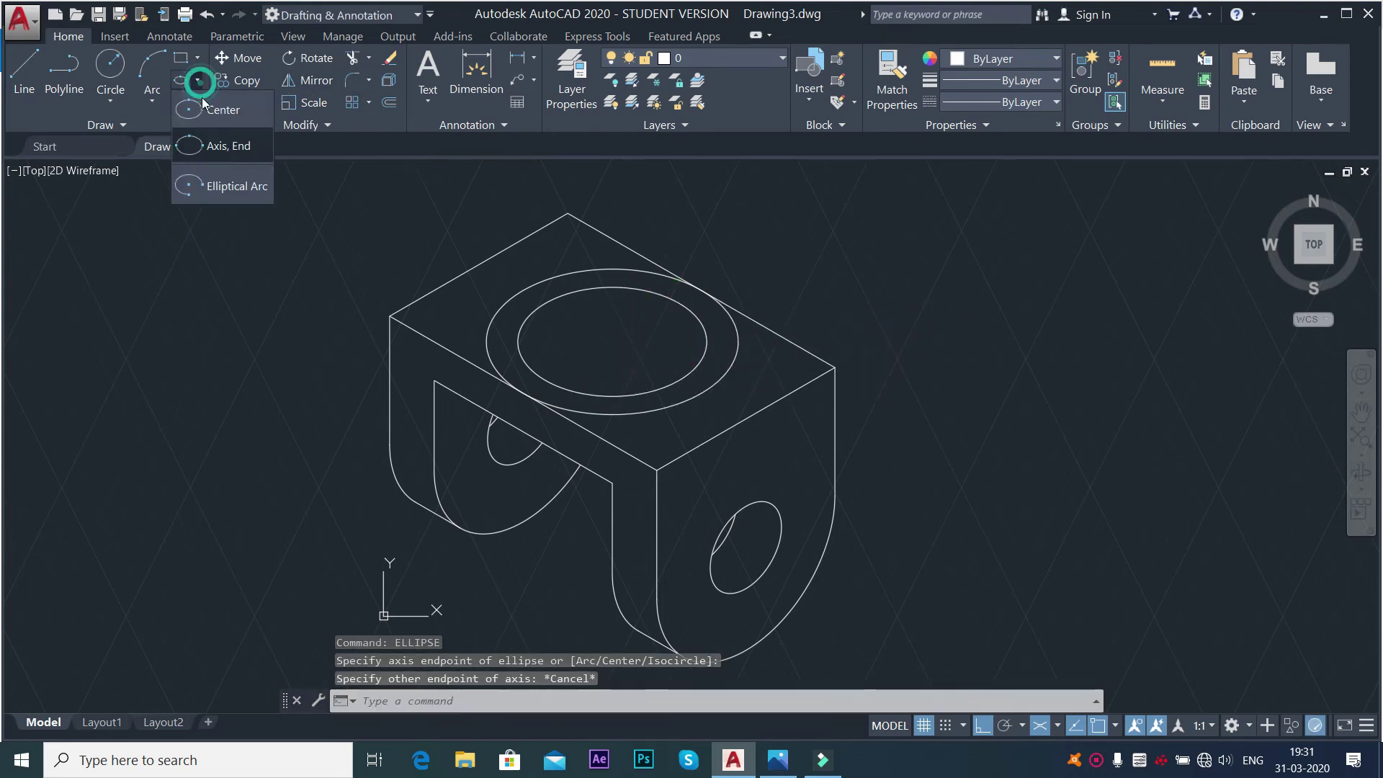
pyautogui.click(216, 139)
pyautogui.click(751, 701)
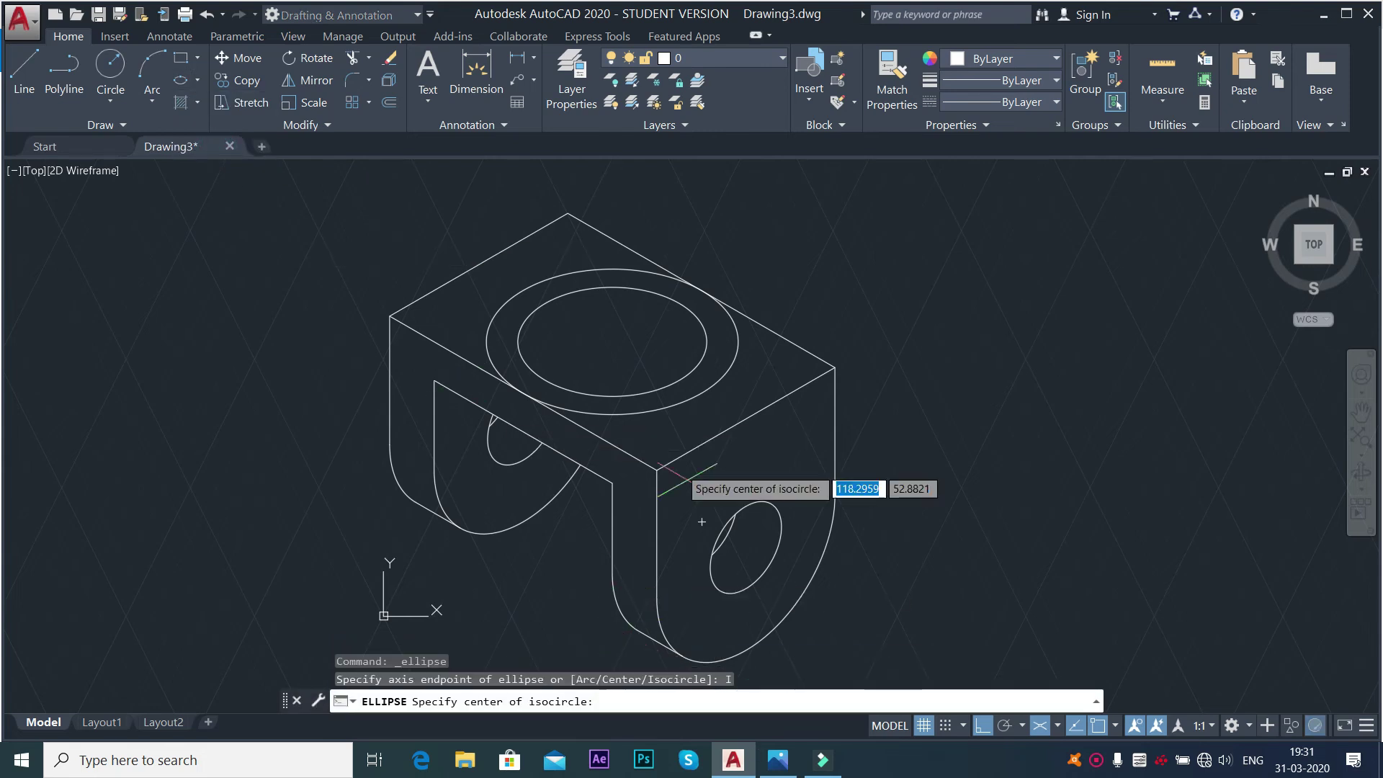
pyautogui.click(611, 339)
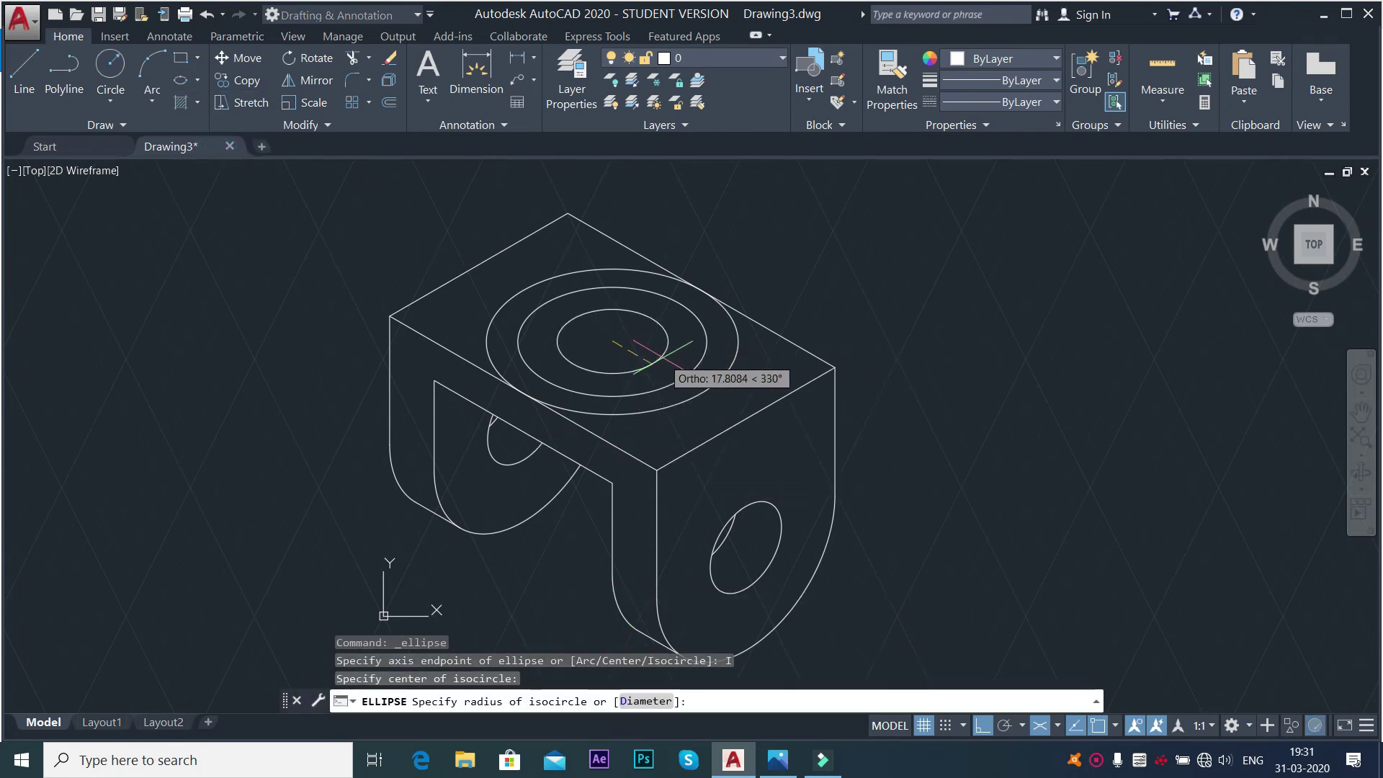
pyautogui.hotkey('alt', 'Tab')
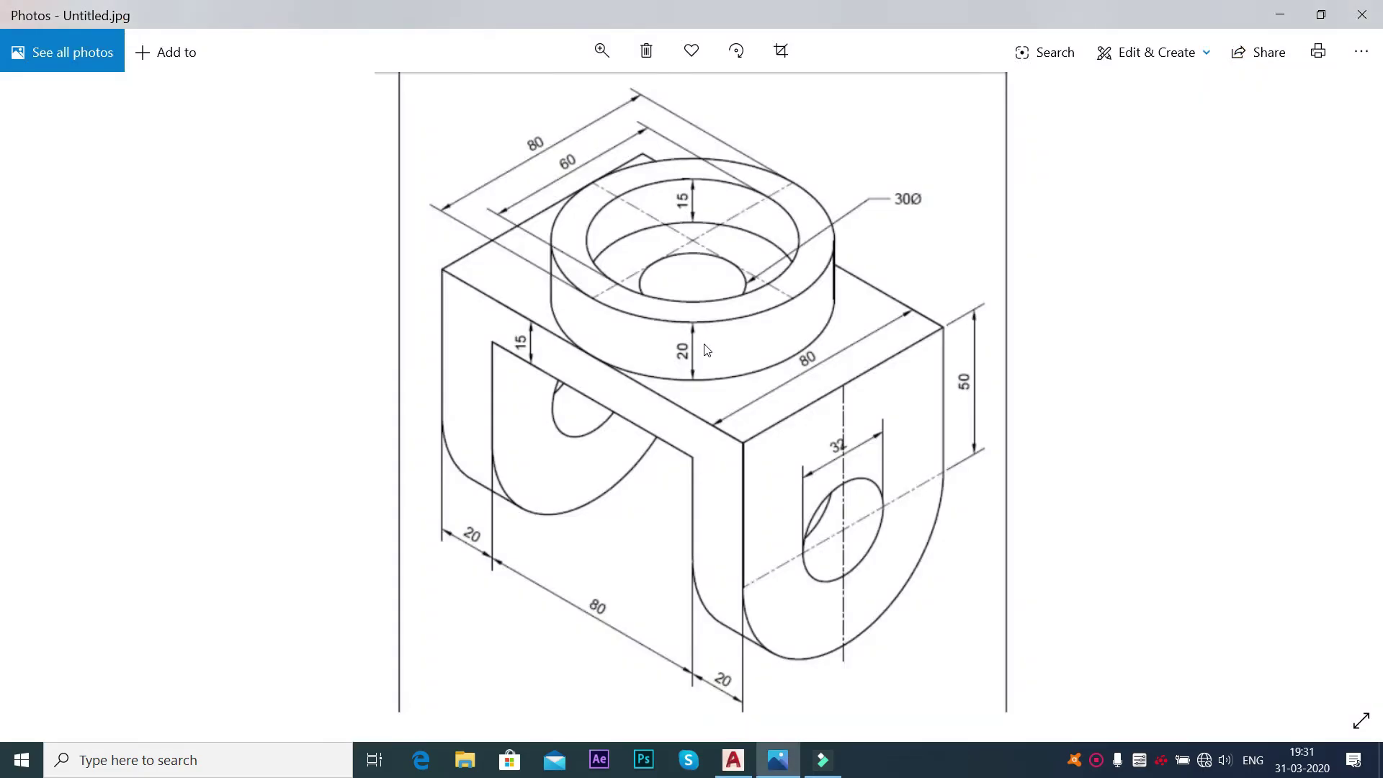
pyautogui.hotkey('alt', 'Tab')
pyautogui.write('15')
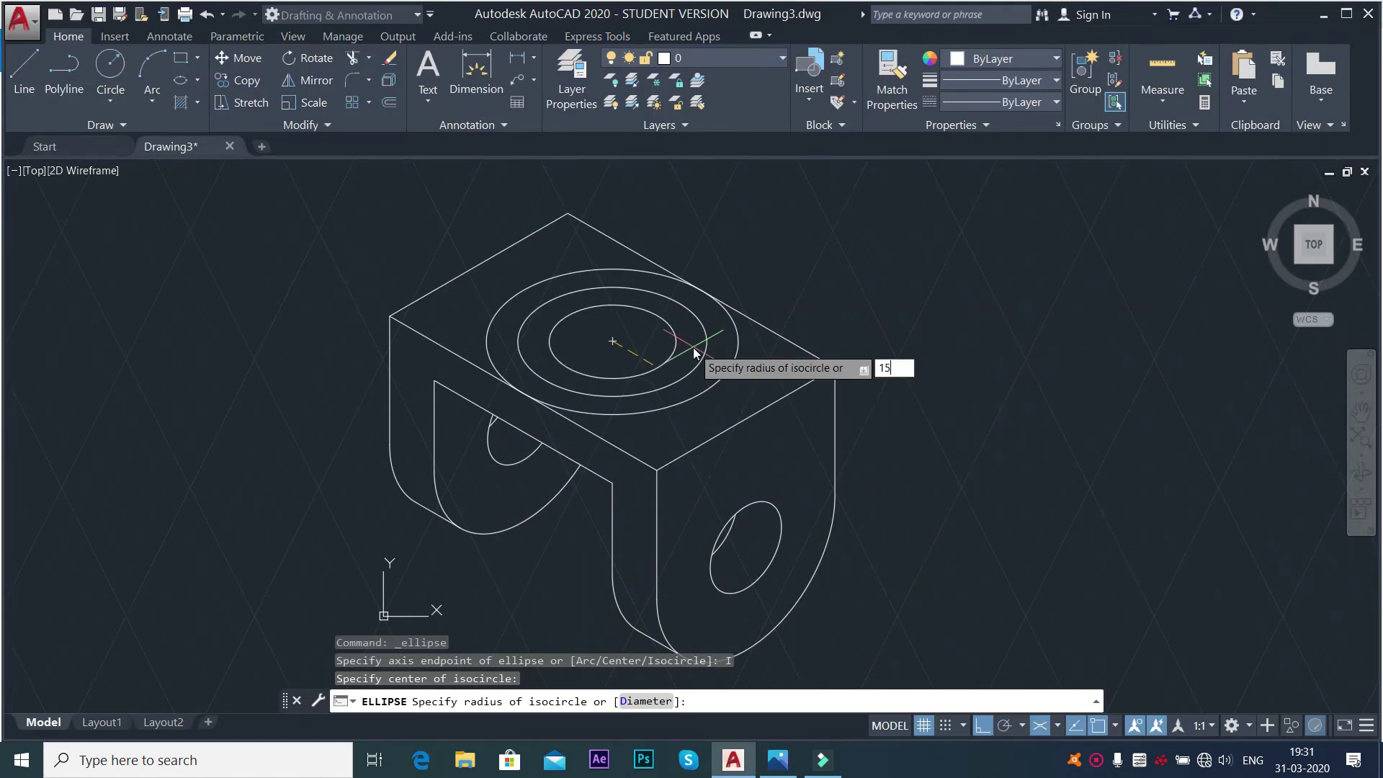
pyautogui.press('Return')
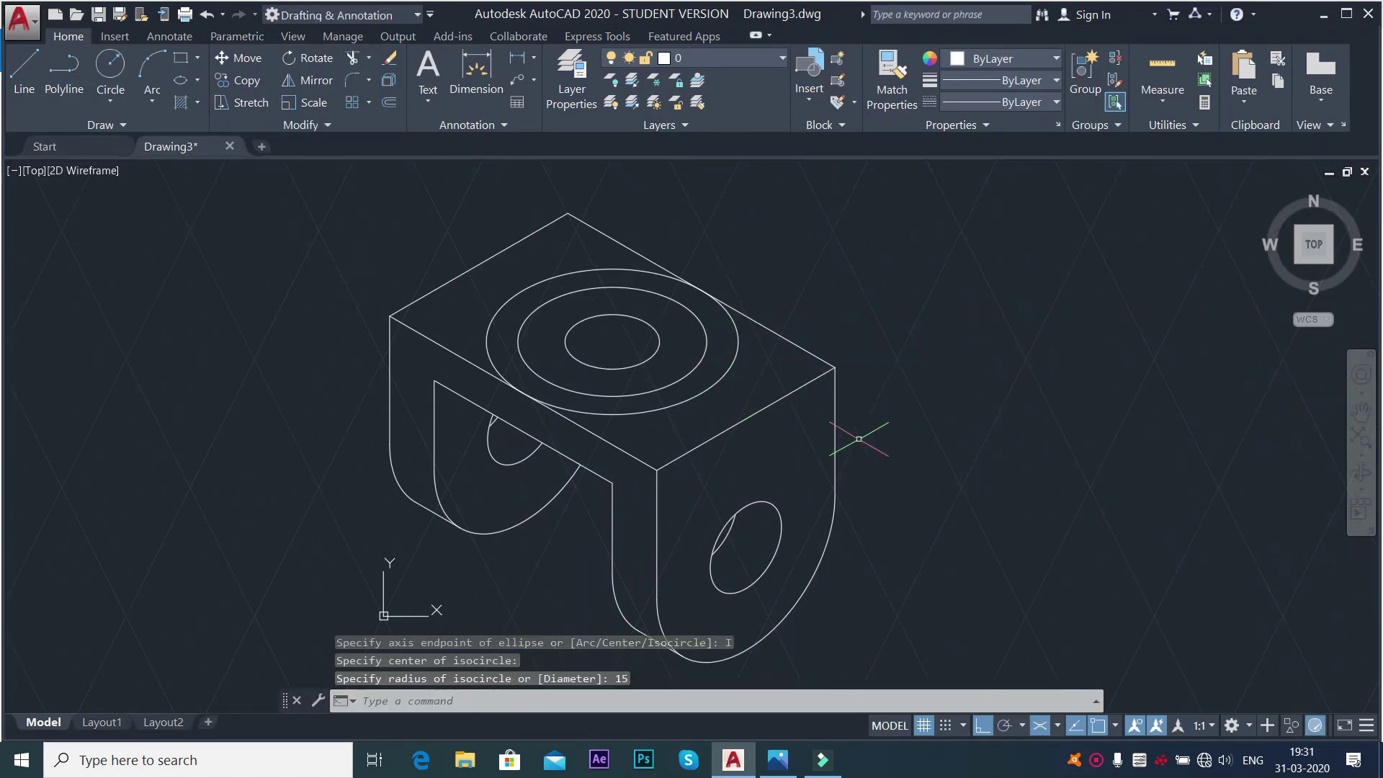
# Copy the radius 40 and radius 30 isocircles 20 straight up from their centre in AutoCAD, checking the boss height in Photos.
pyautogui.hotkey('alt', 'Tab')
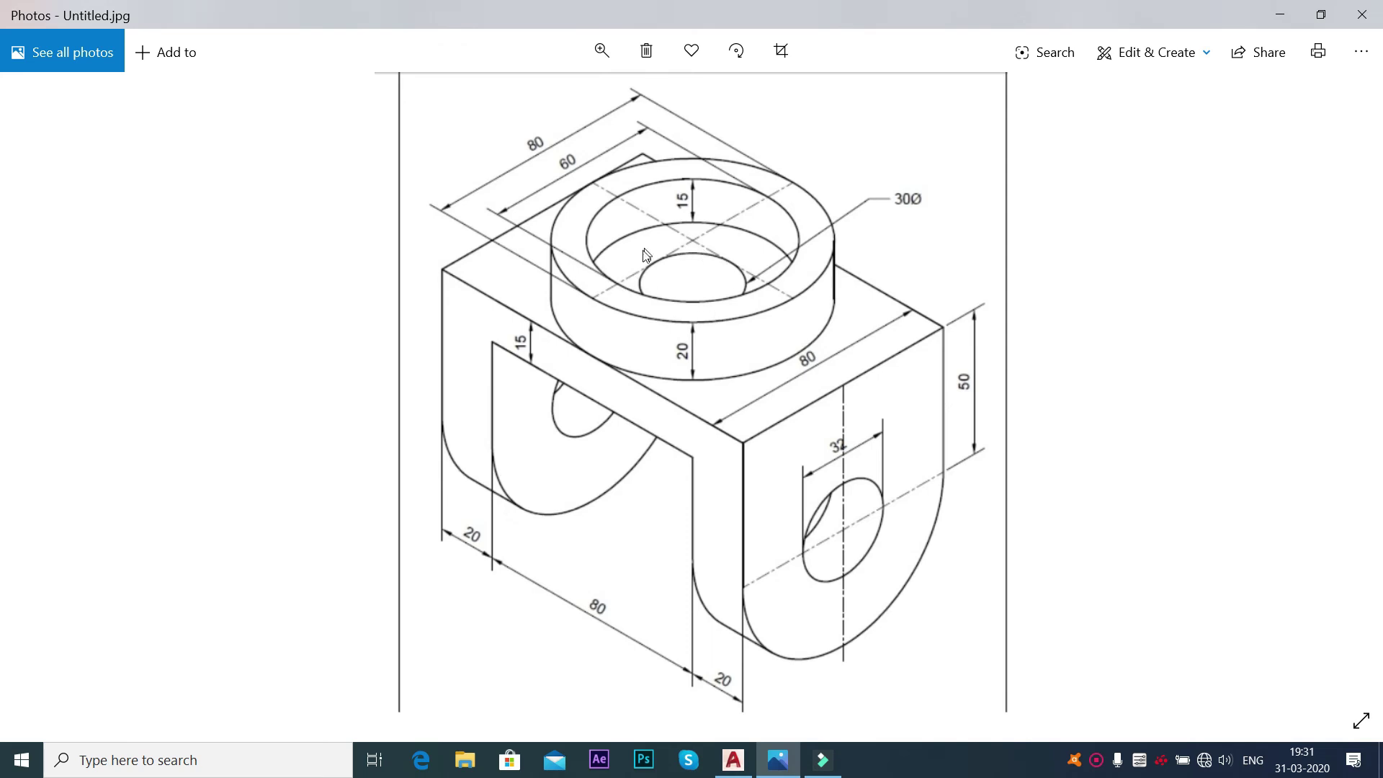
pyautogui.hotkey('alt', 'Tab')
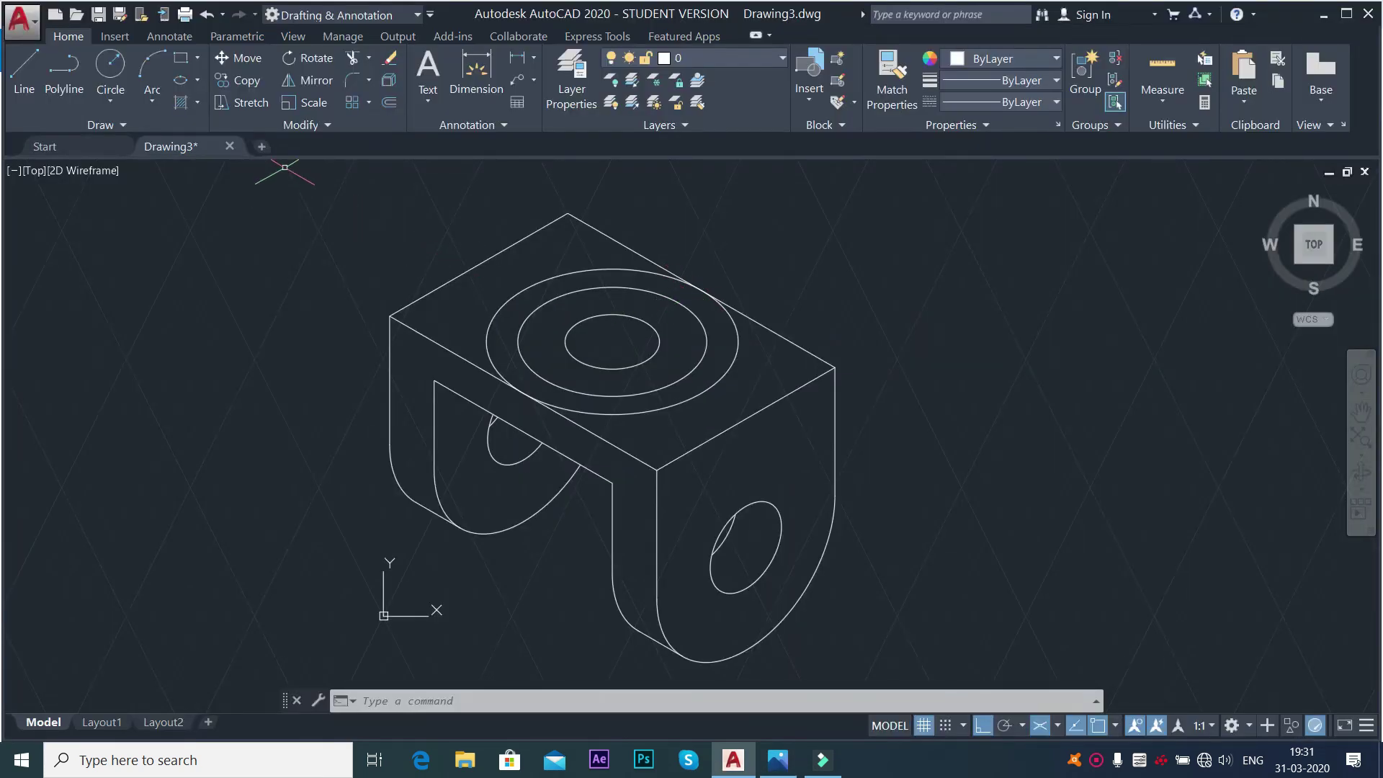
pyautogui.click(245, 81)
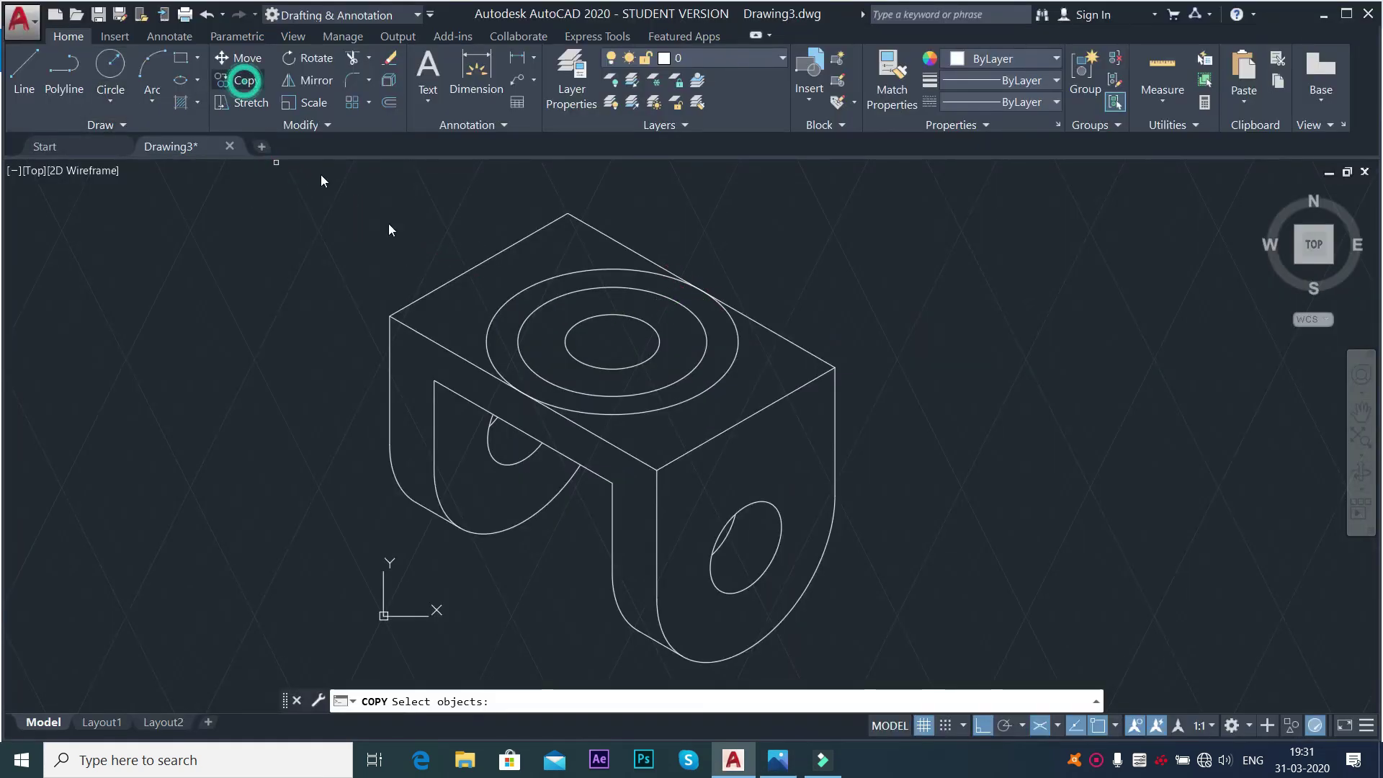
pyautogui.click(601, 412)
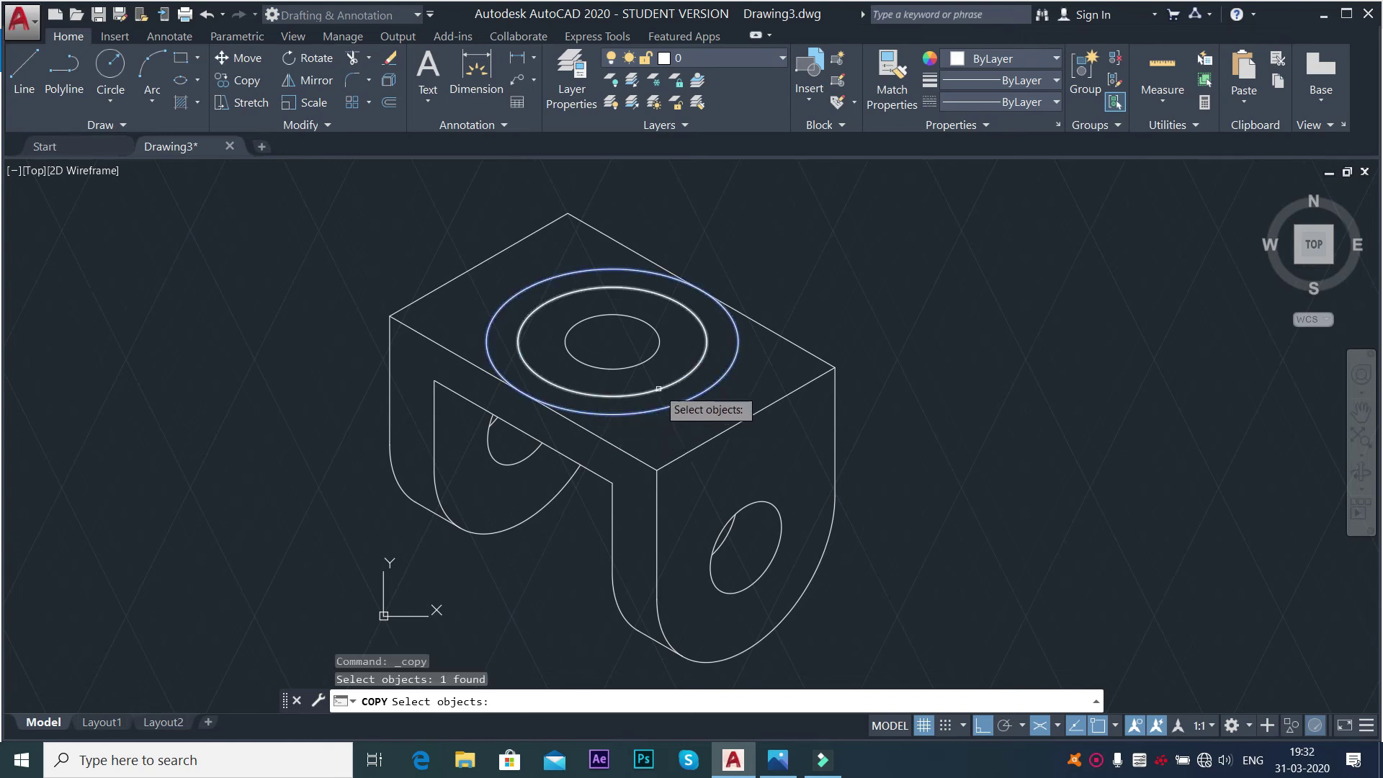
pyautogui.click(659, 390)
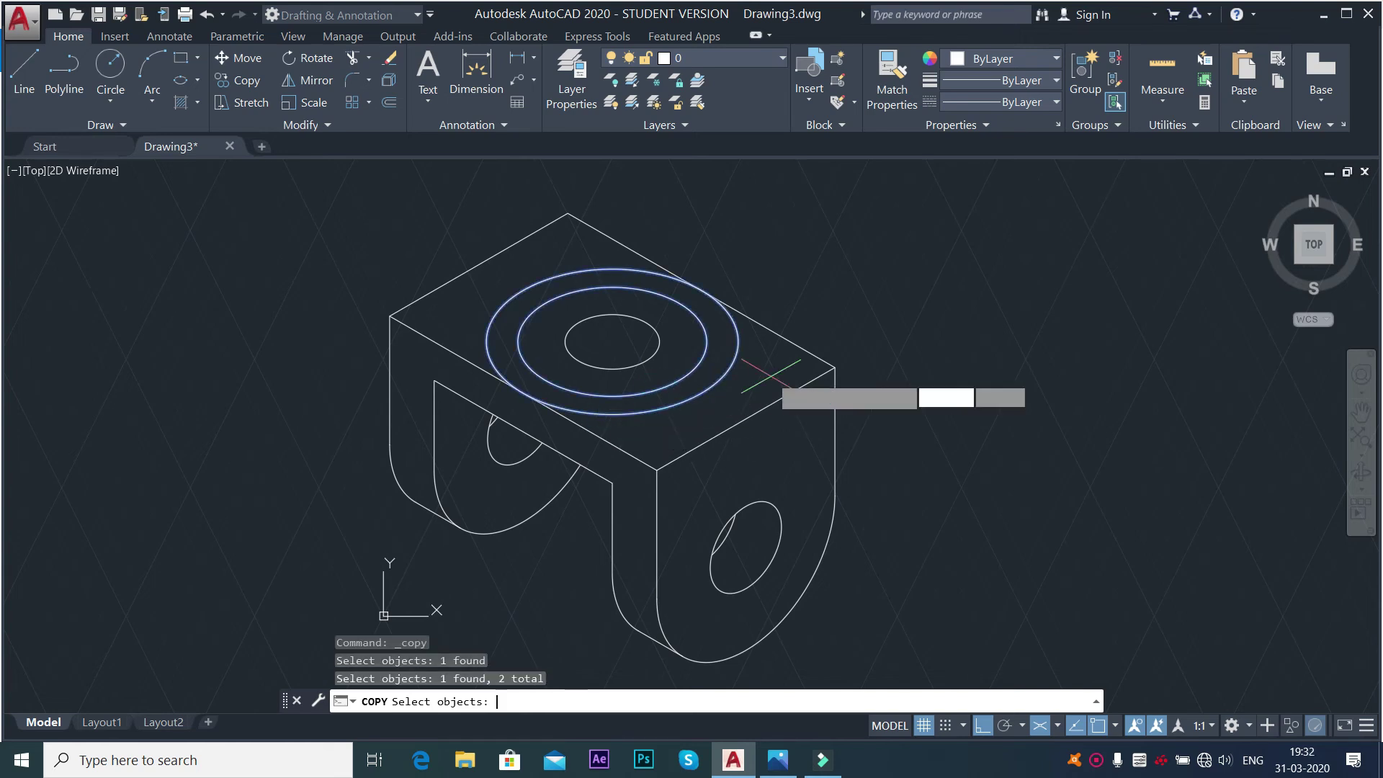
pyautogui.press('Return')
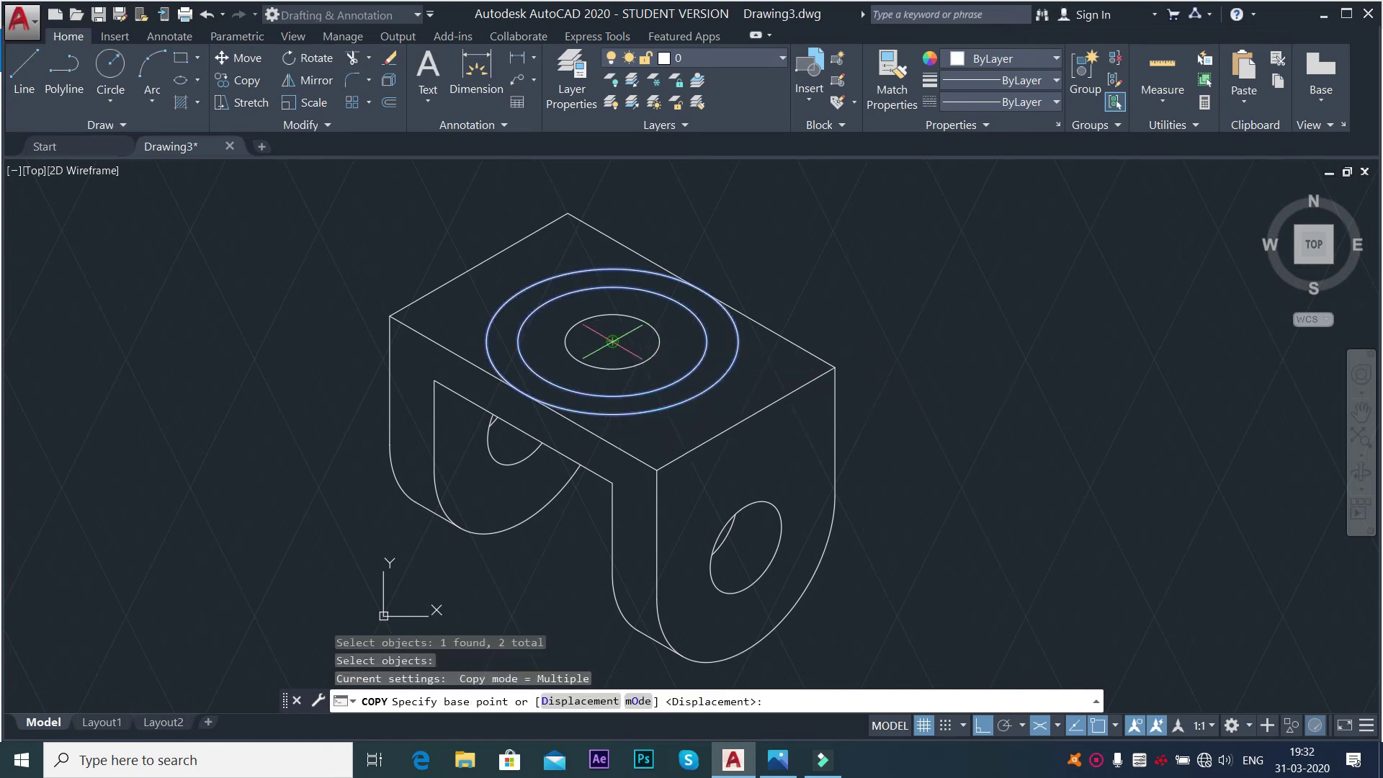
pyautogui.click(612, 341)
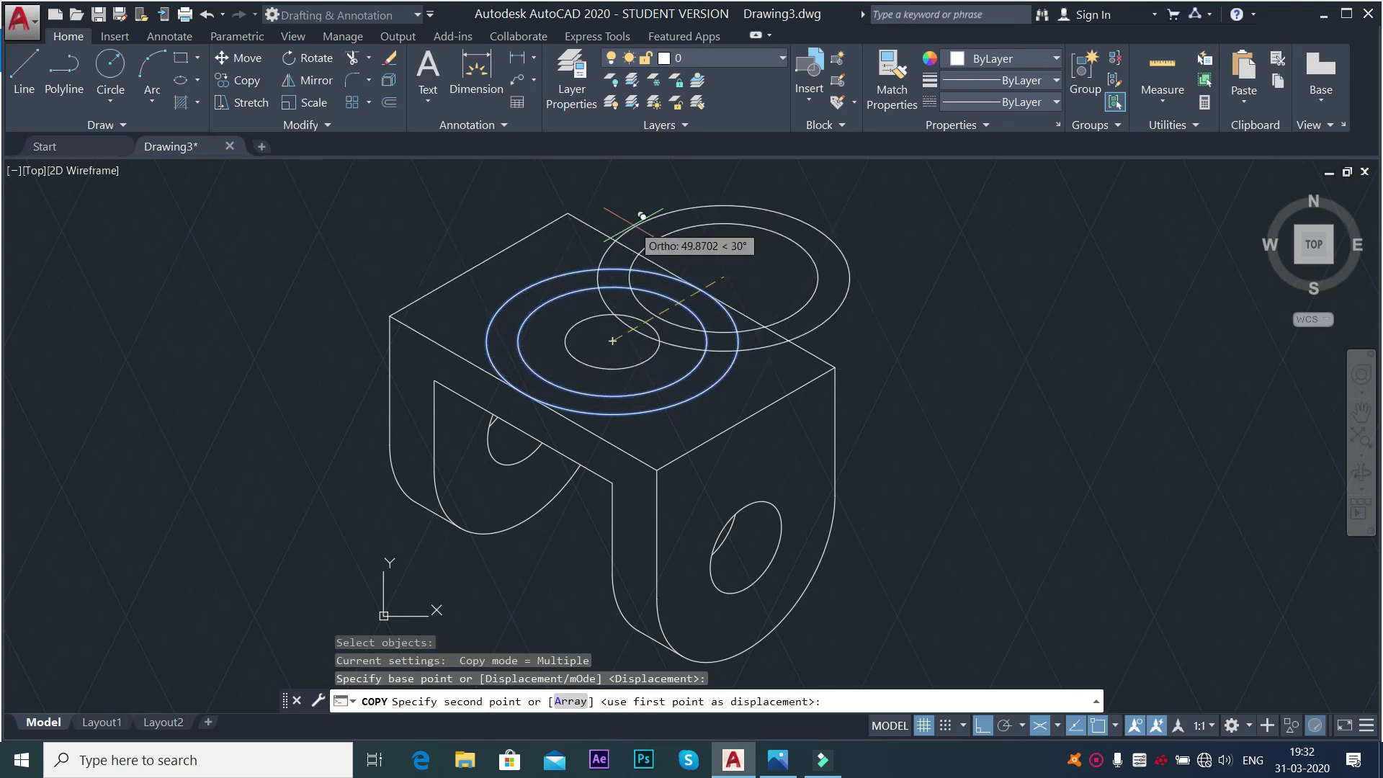
pyautogui.press('F5')
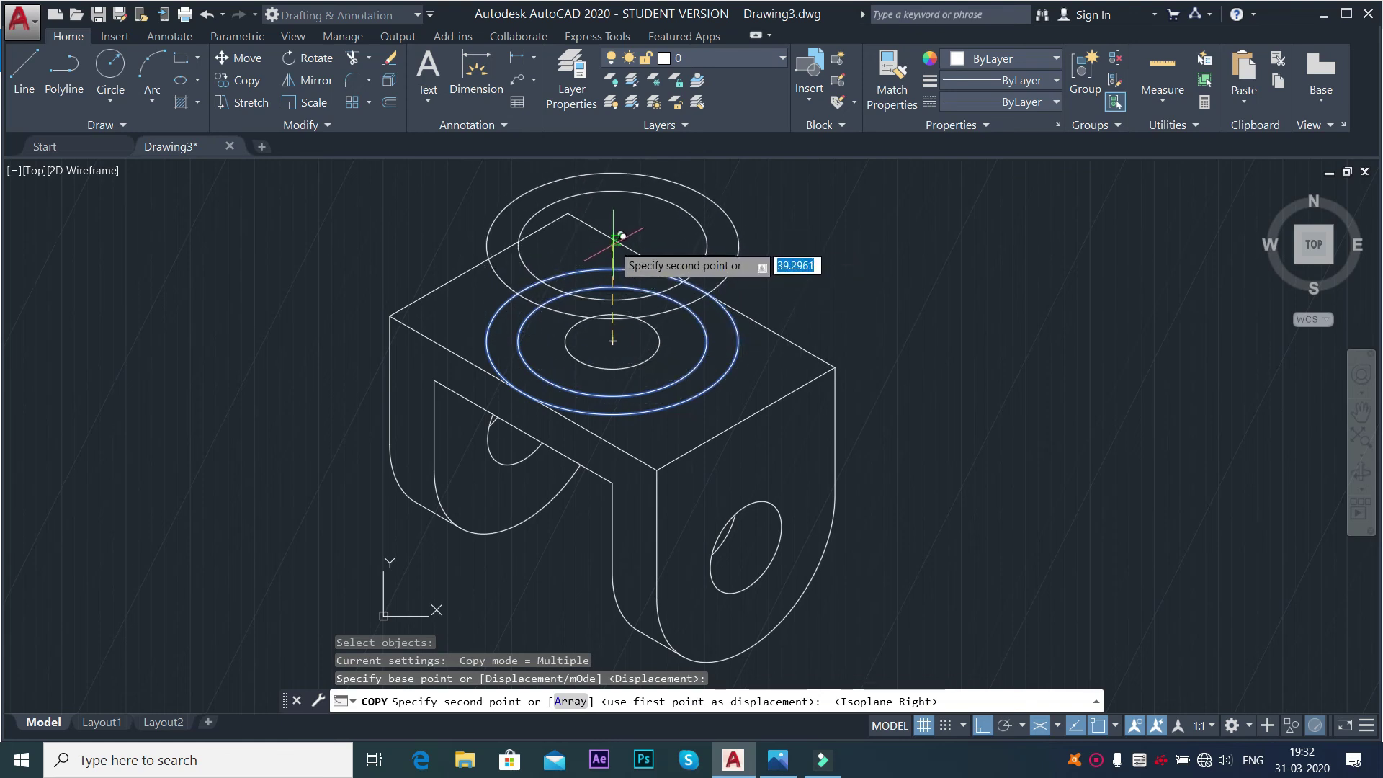
pyautogui.hotkey('alt', 'Tab')
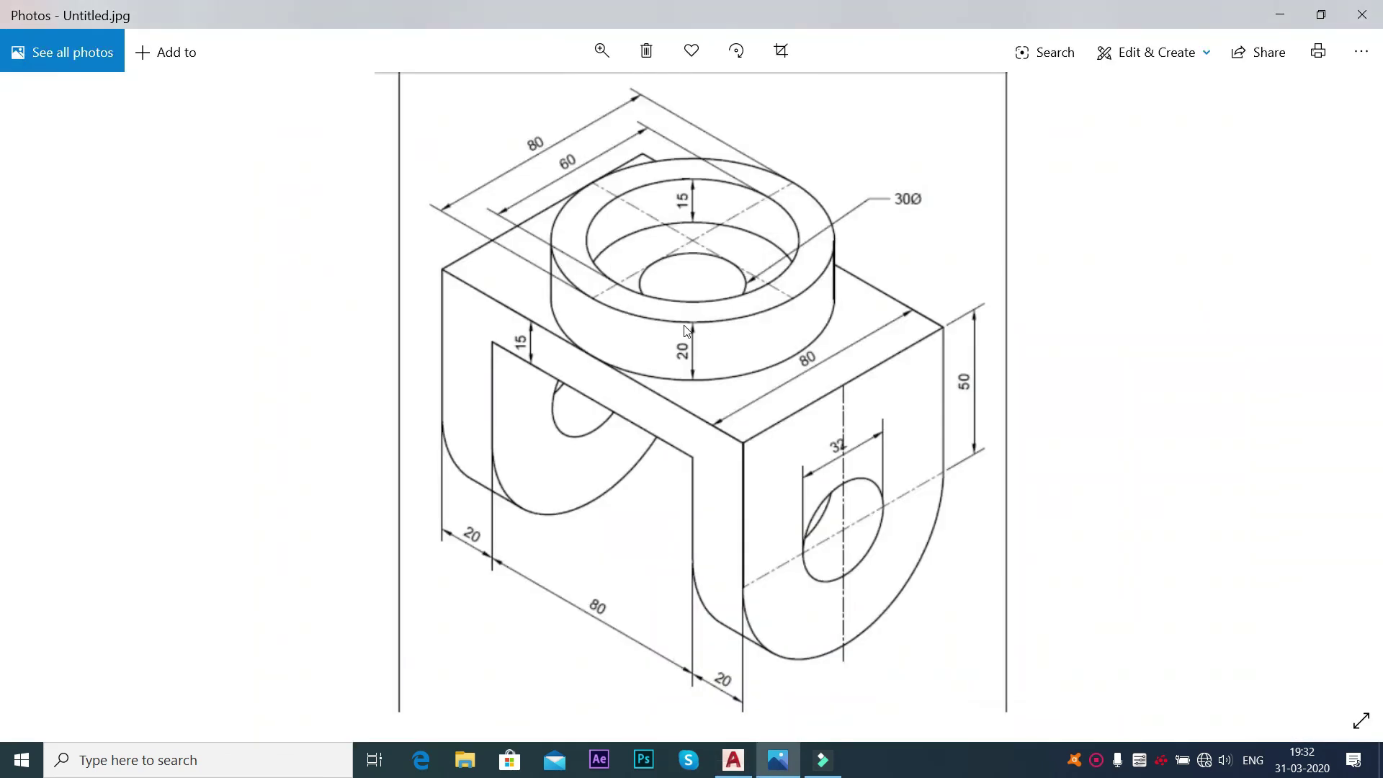
pyautogui.hotkey('alt', 'Tab')
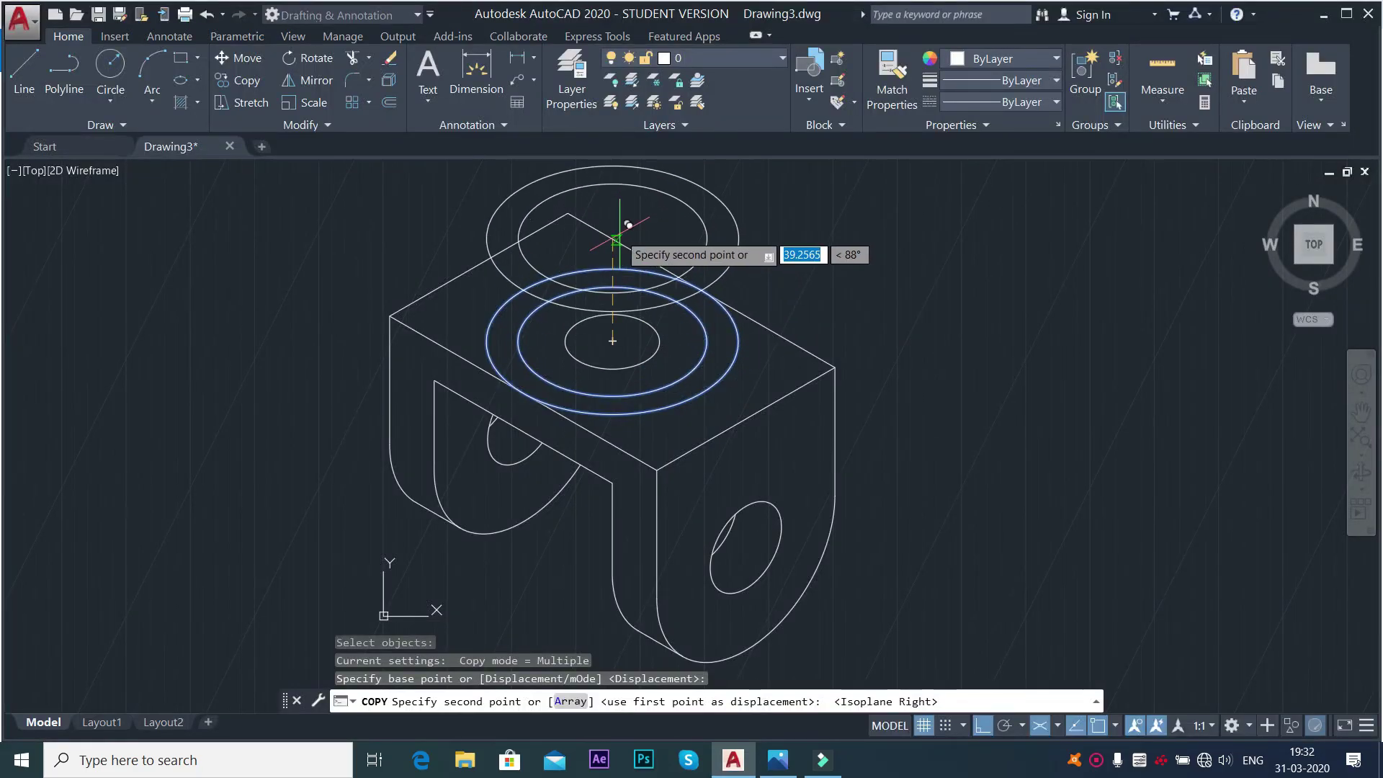
pyautogui.write('20')
pyautogui.press('Return')
pyautogui.rightClick(966, 321)
pyautogui.click(1001, 331)
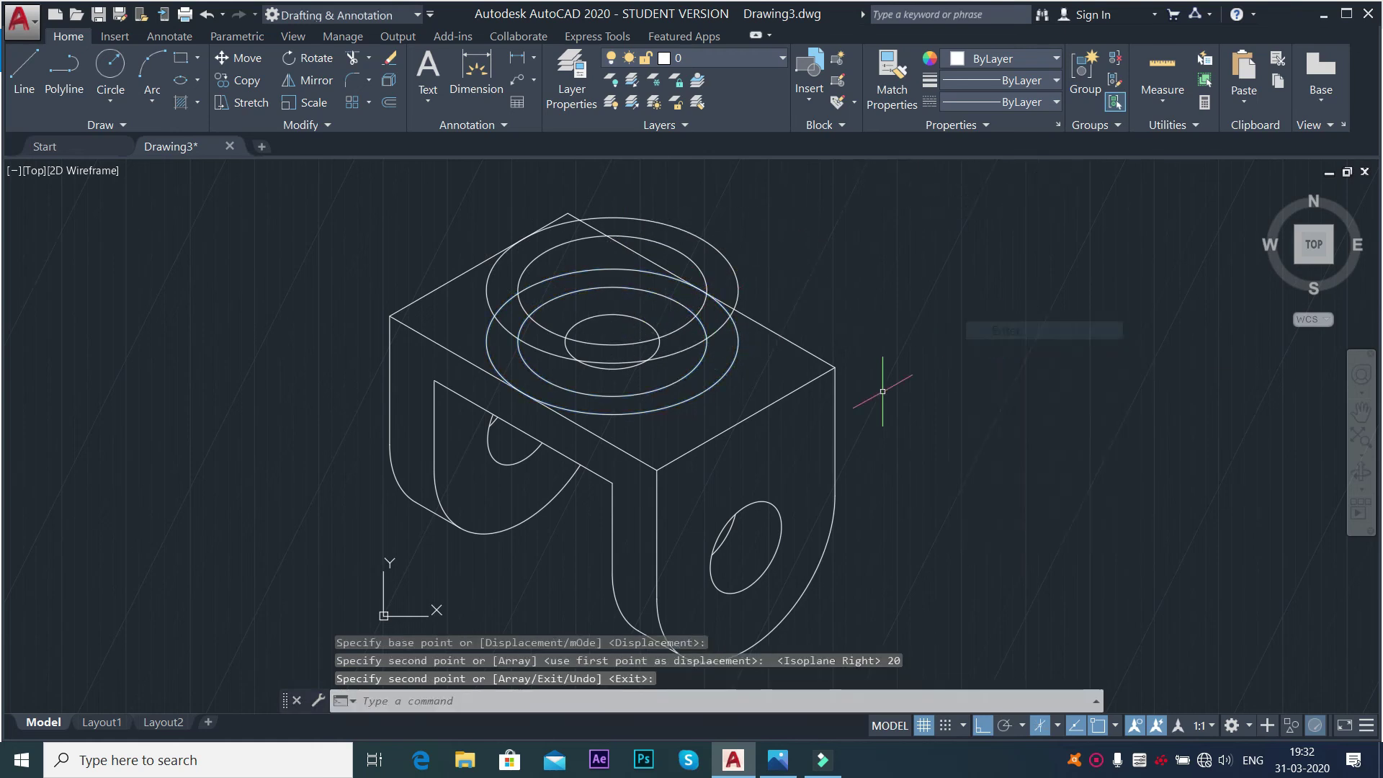
# Draw two vertical lines joining the side quadrants of the boss's upper and lower radius 40 isocircles.
pyautogui.click(29, 67)
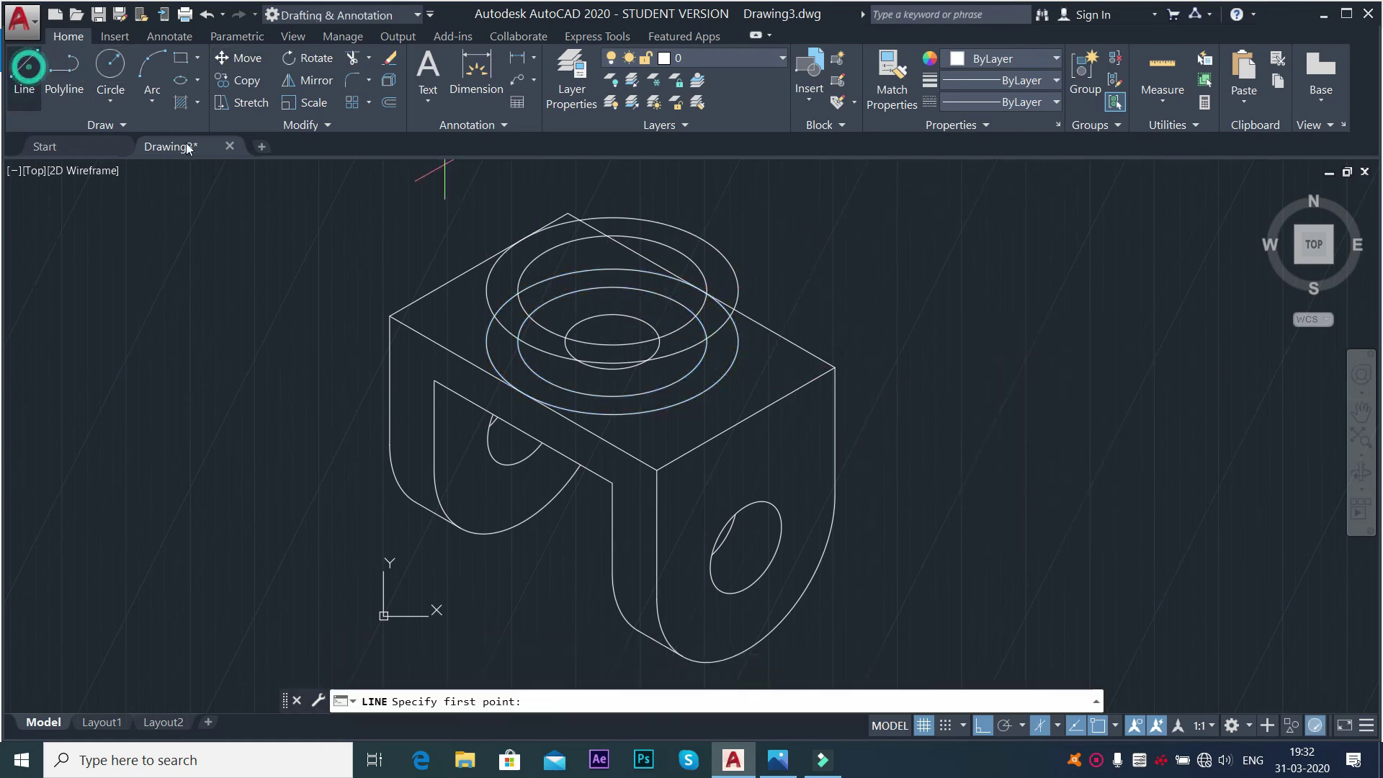
pyautogui.click(487, 290)
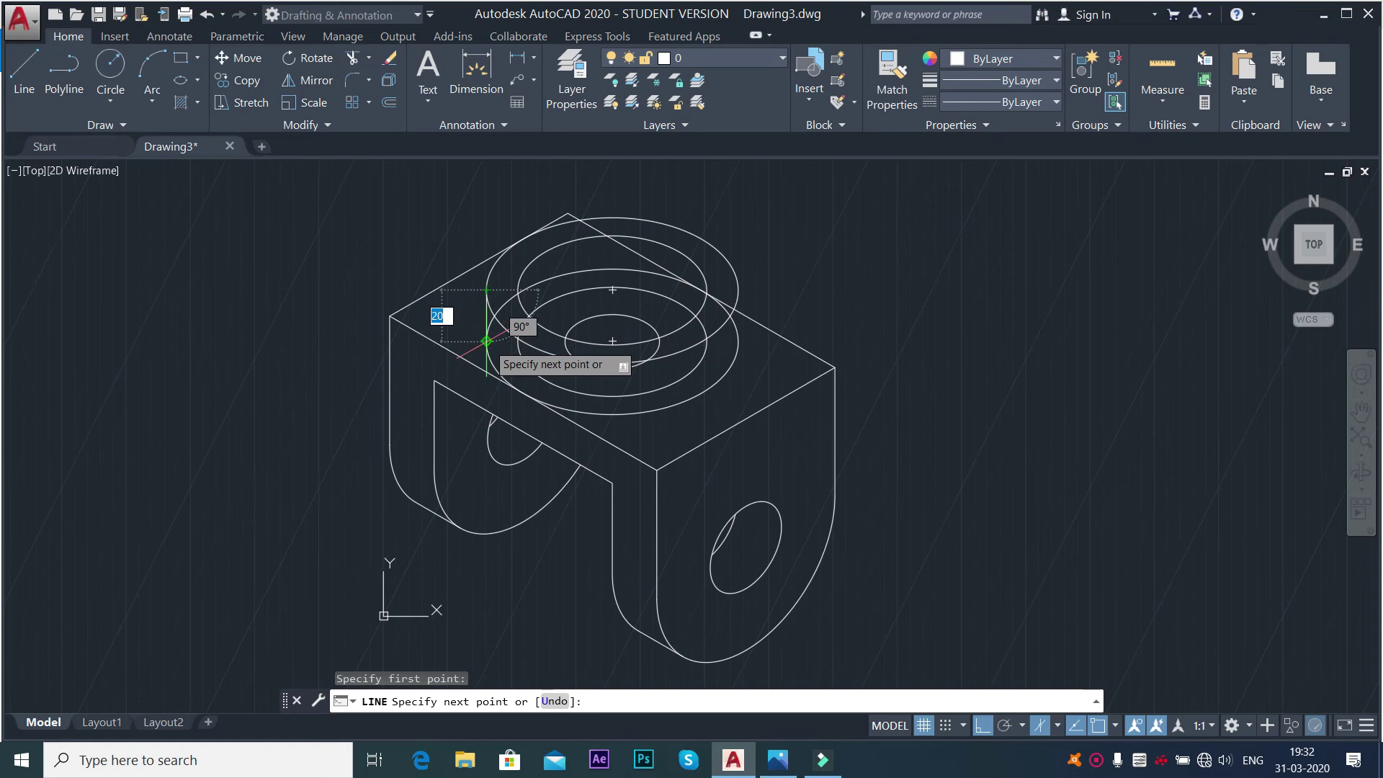
pyautogui.click(487, 340)
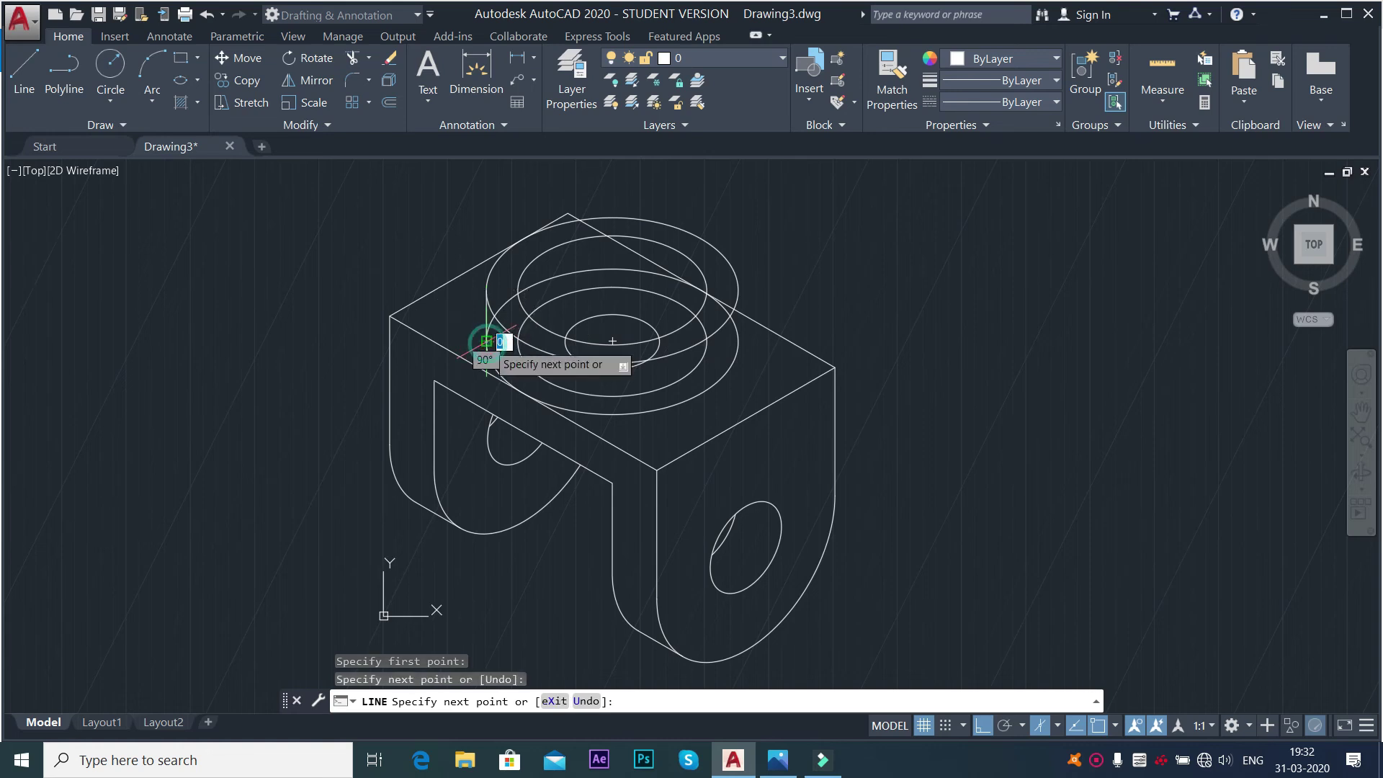
pyautogui.rightClick(431, 240)
pyautogui.click(24, 72)
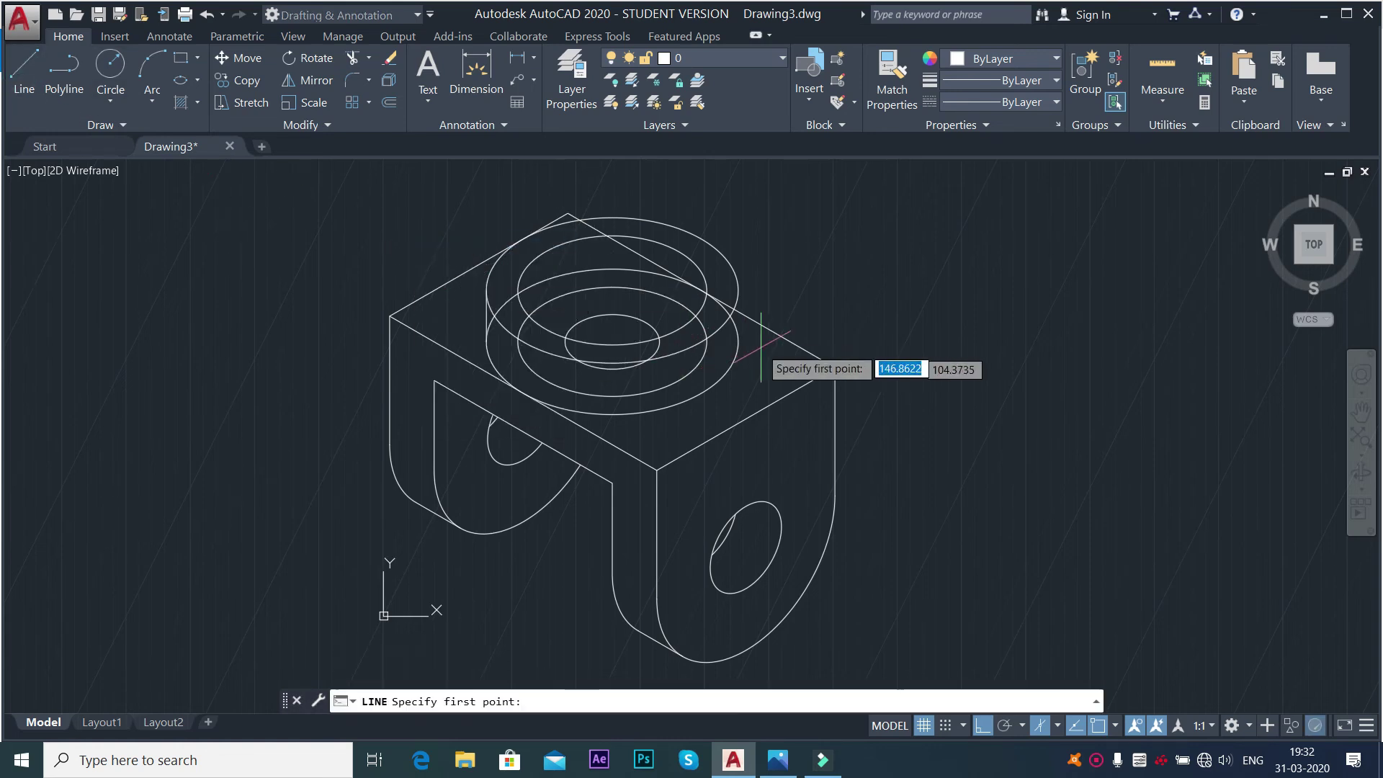
pyautogui.click(738, 289)
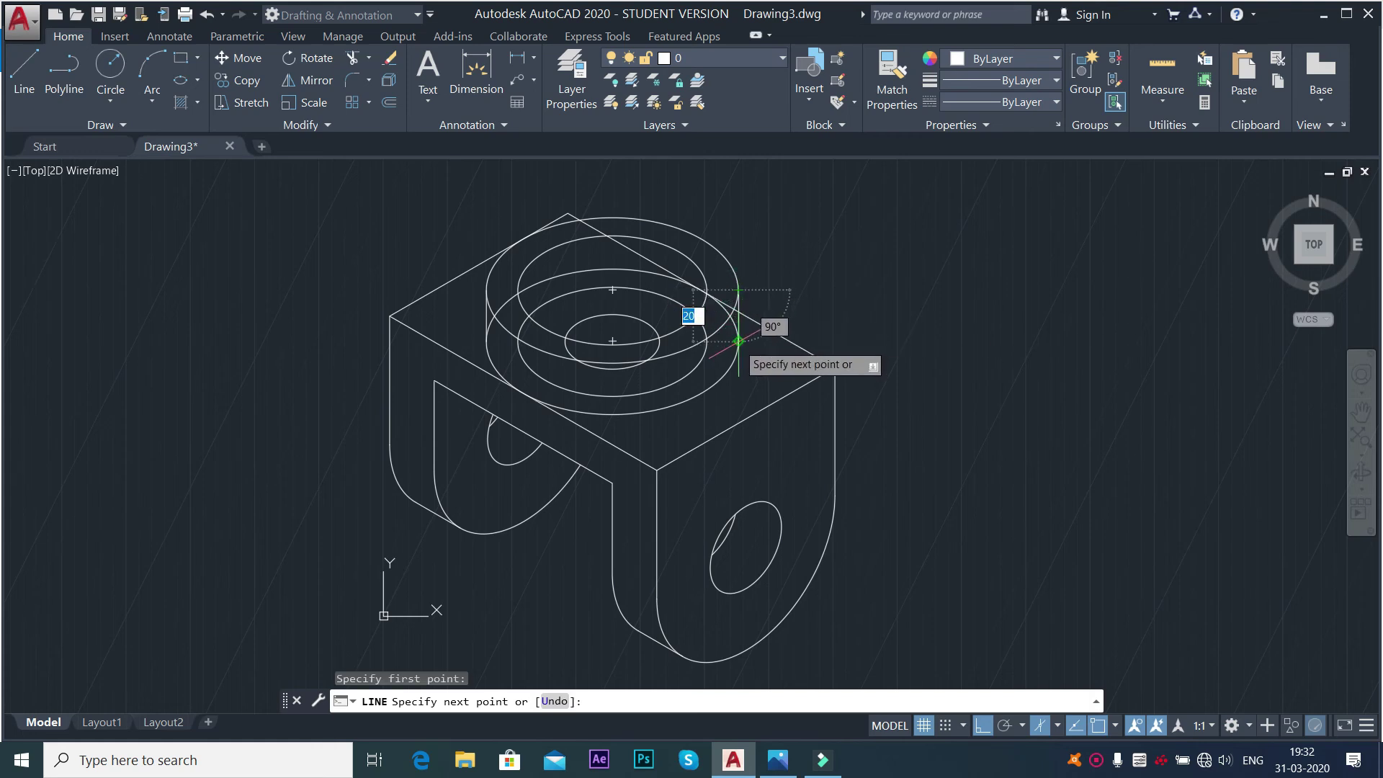
pyautogui.click(738, 342)
pyautogui.rightClick(808, 265)
pyautogui.click(851, 278)
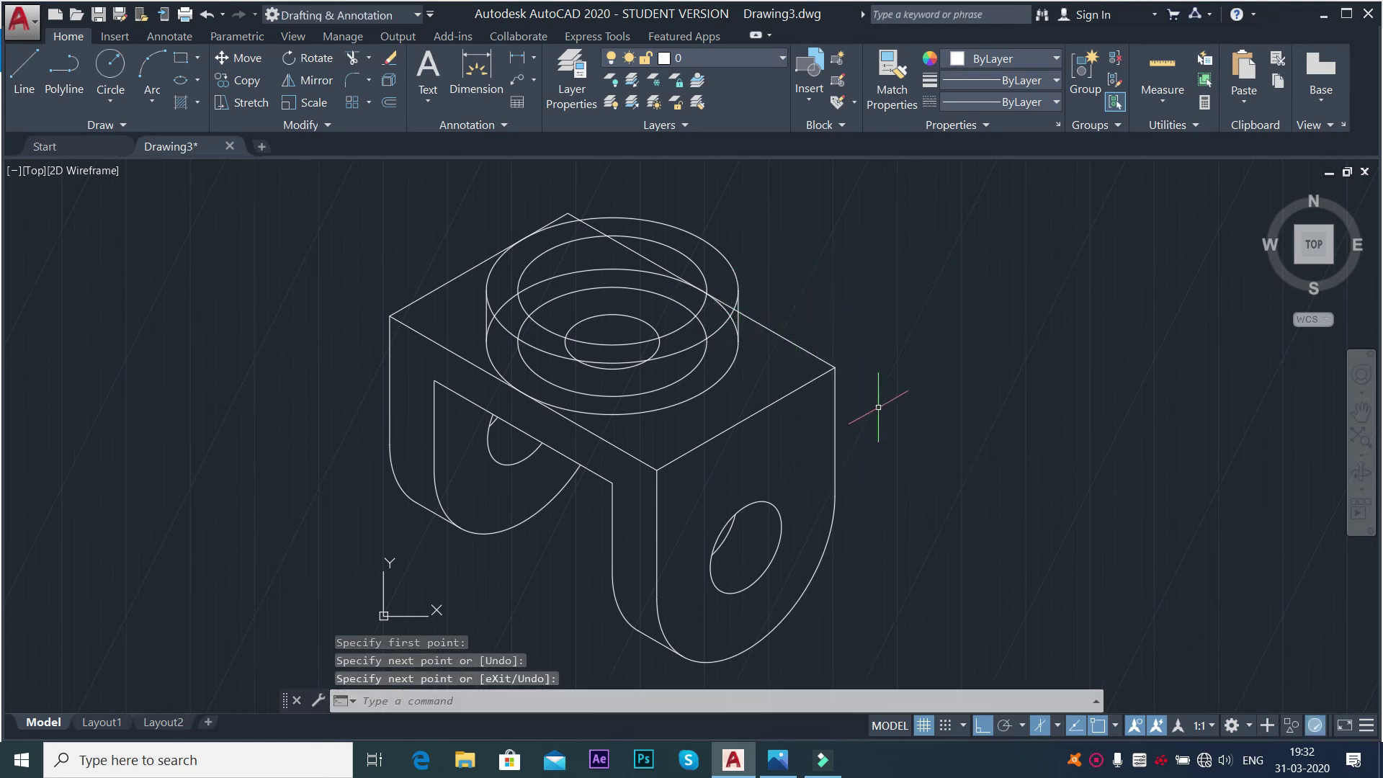
# Trim the hidden parts of the boss's lower circles, the small hole's front arc and the rear edge crossing the boss.
pyautogui.write('tr')
pyautogui.press('Return')
pyautogui.press('Return')
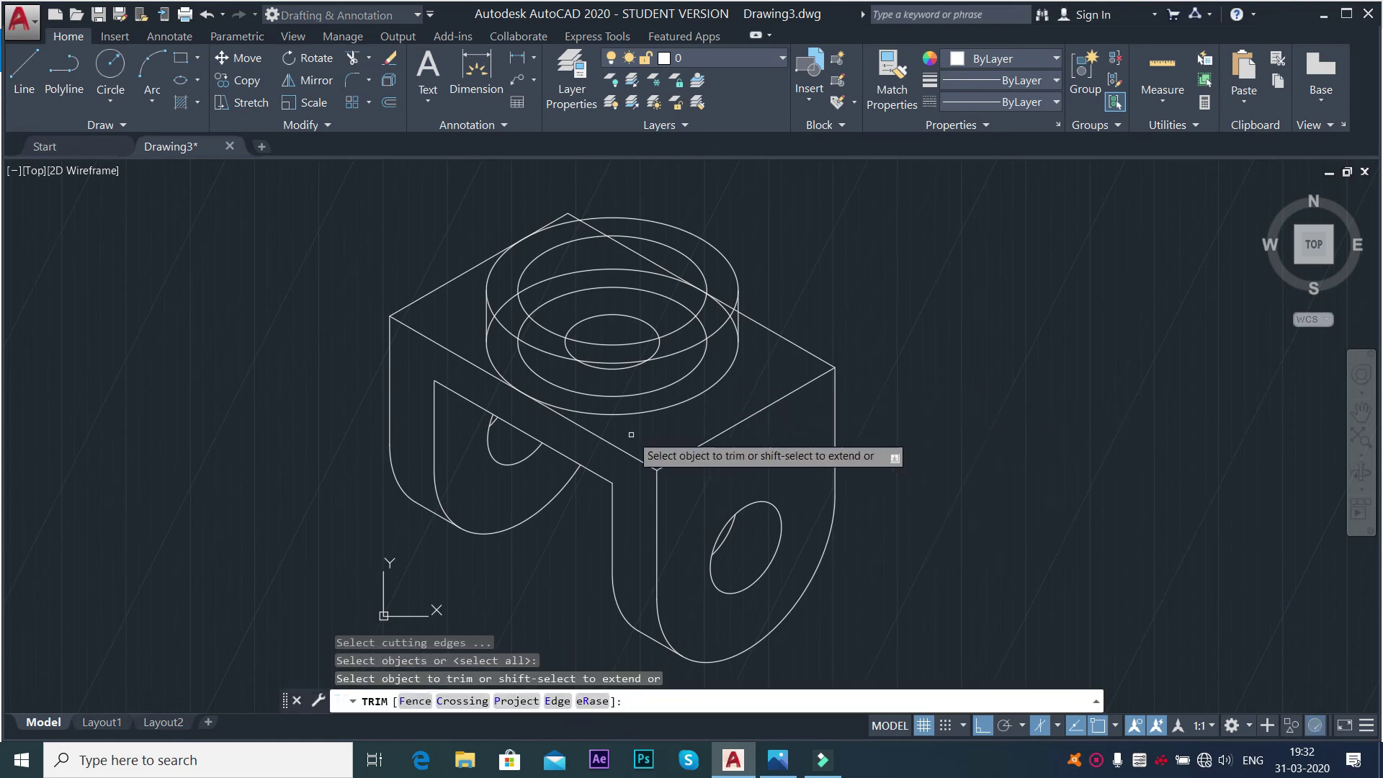
pyautogui.click(624, 395)
pyautogui.click(610, 371)
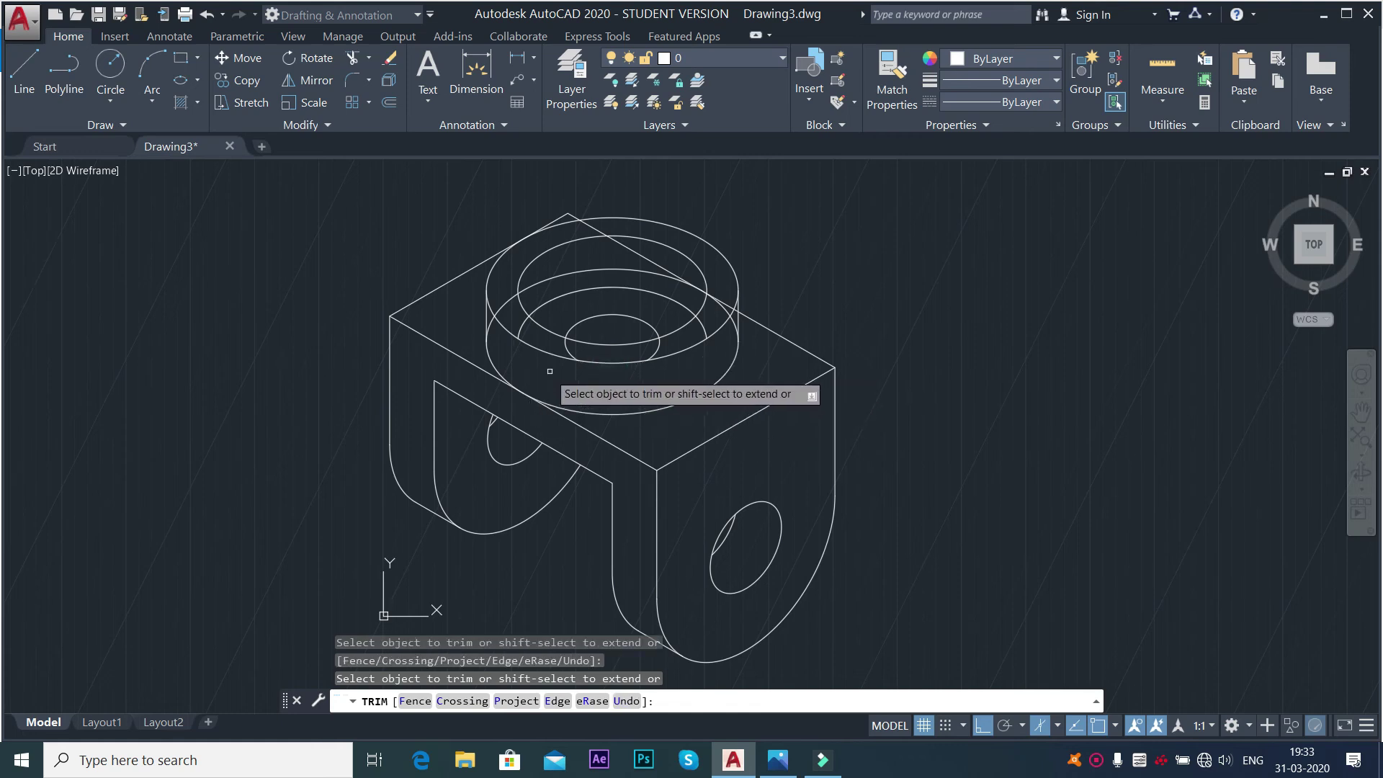
pyautogui.click(567, 350)
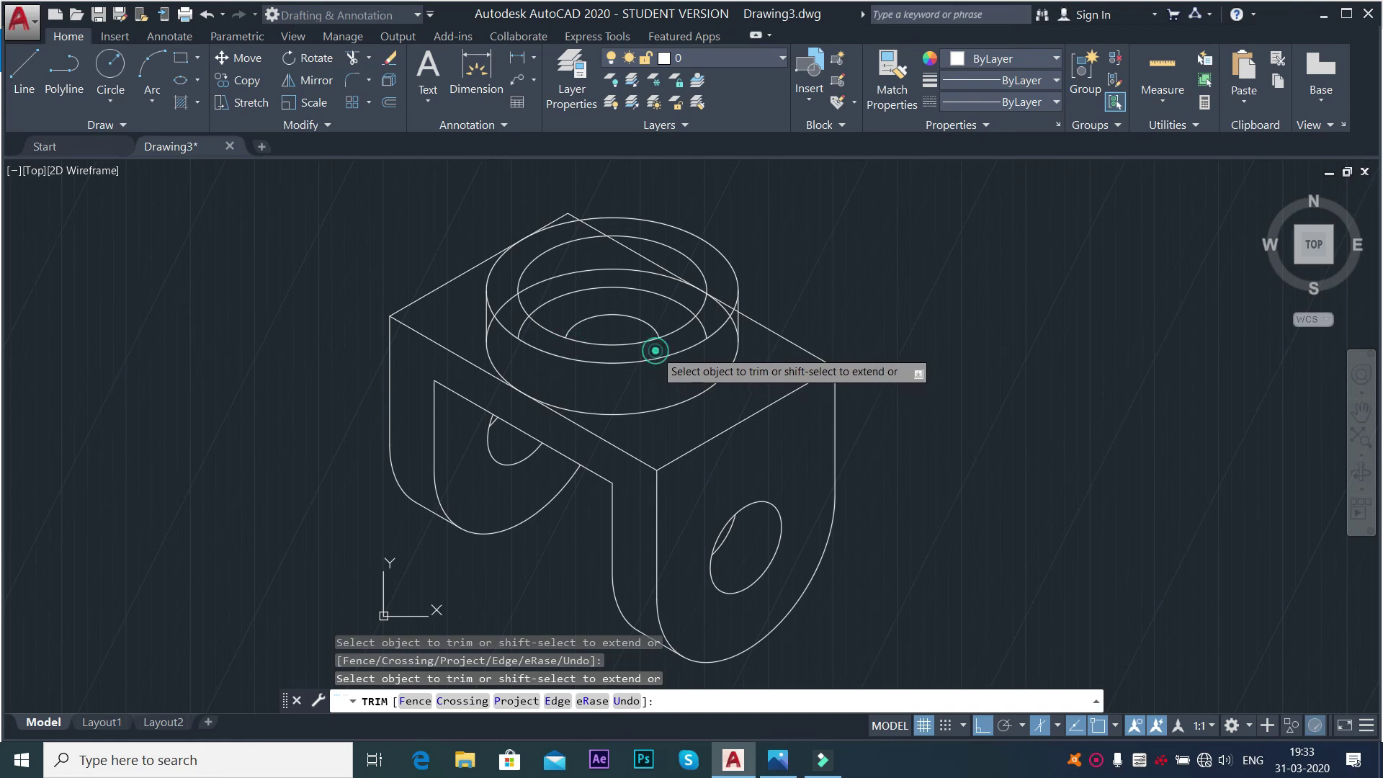
pyautogui.click(490, 324)
pyautogui.click(505, 308)
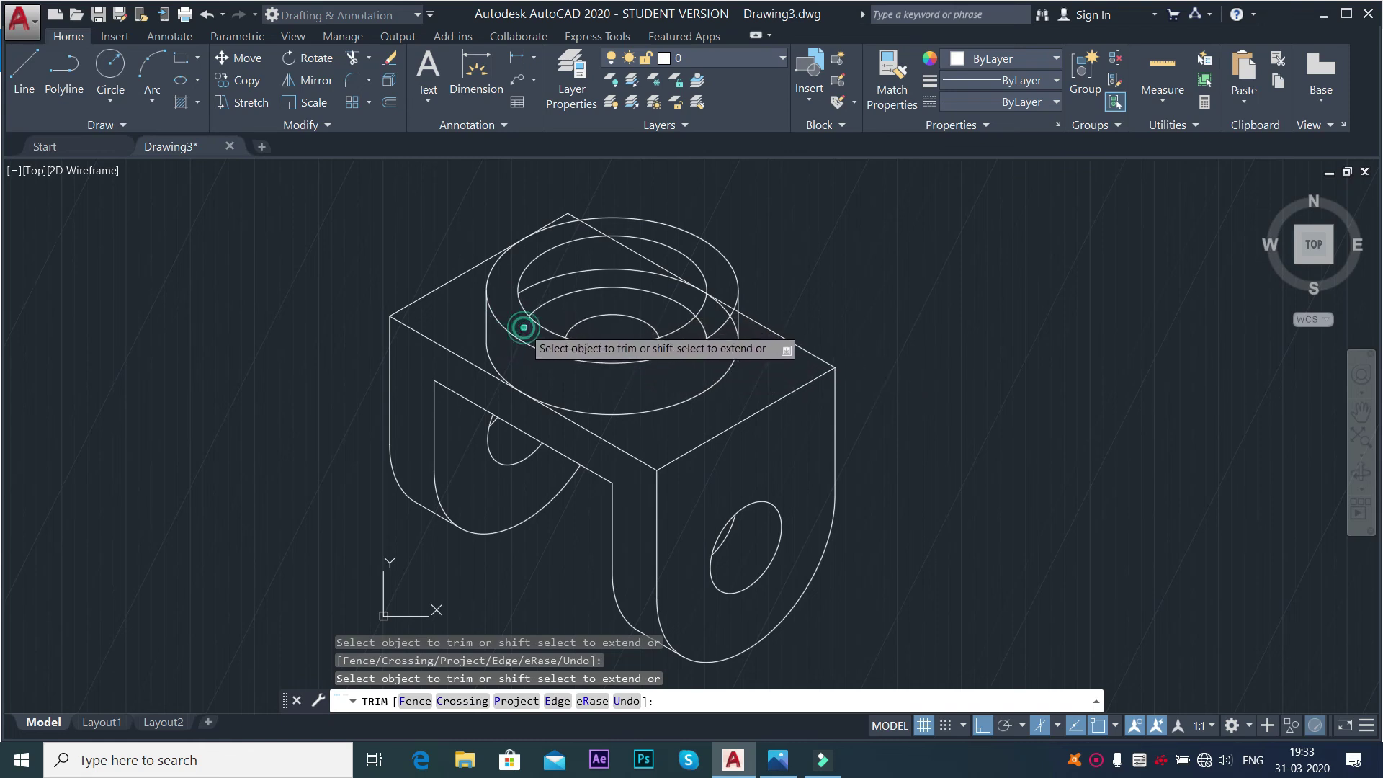
pyautogui.click(725, 313)
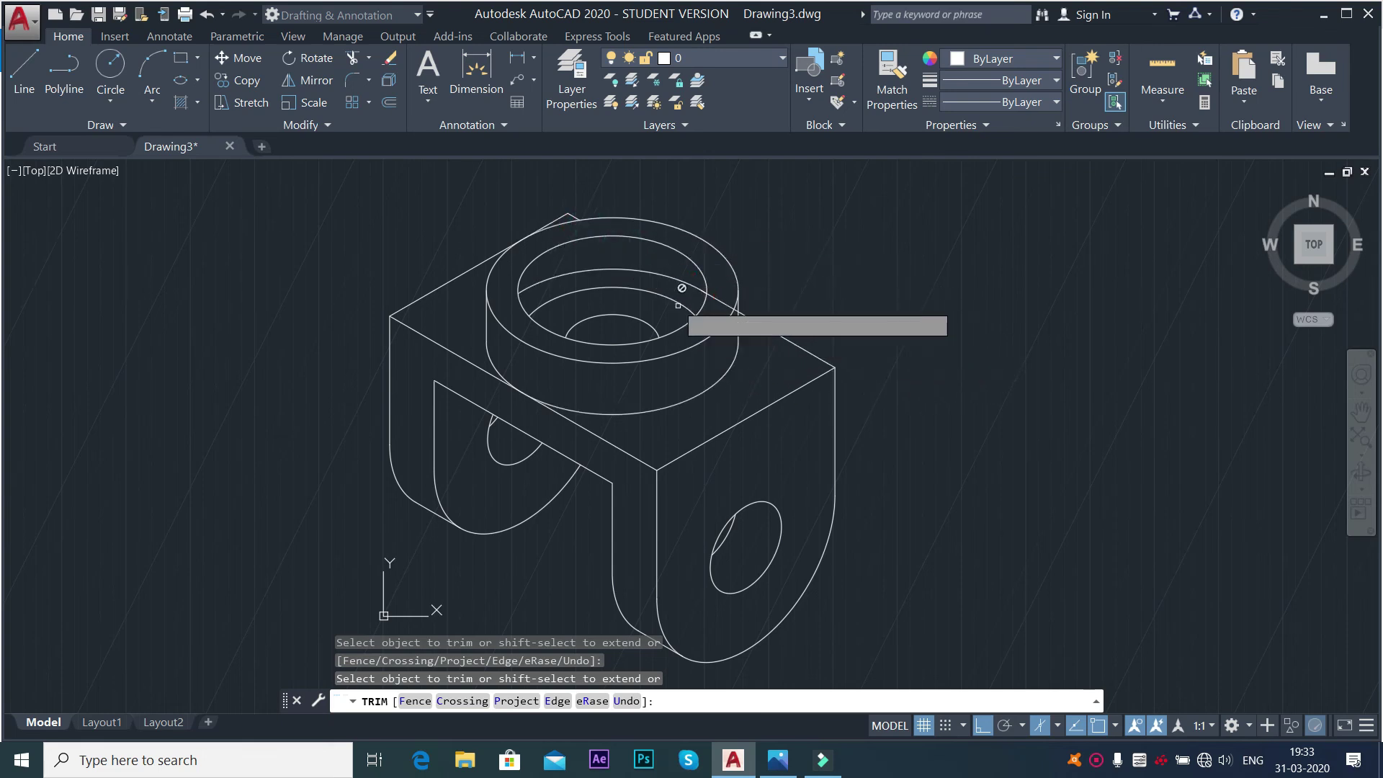
# Compare the boss with the reference in Photos, then in AutoCAD erase the leftover radius 40 base arc inside the boss opening.
pyautogui.hotkey('alt', 'Tab')
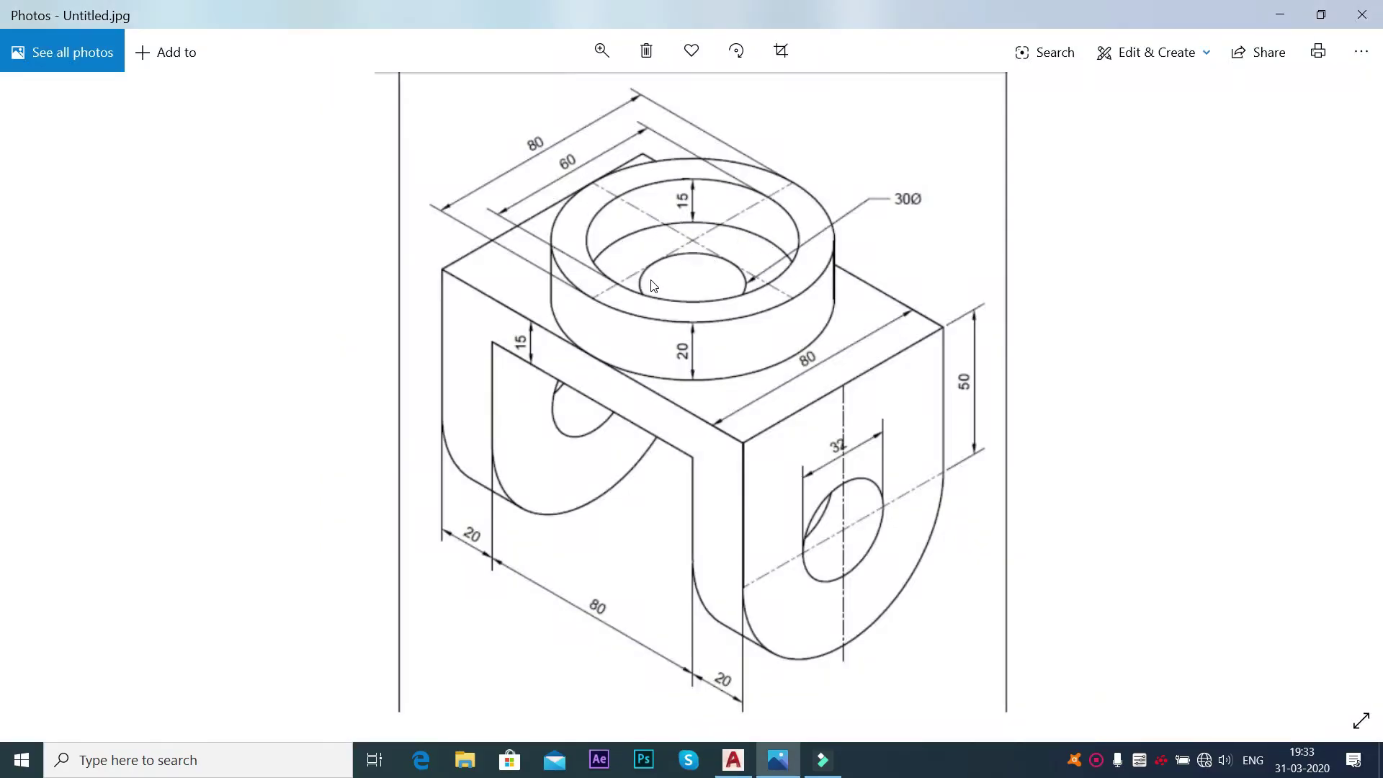
pyautogui.hotkey('alt', 'Tab')
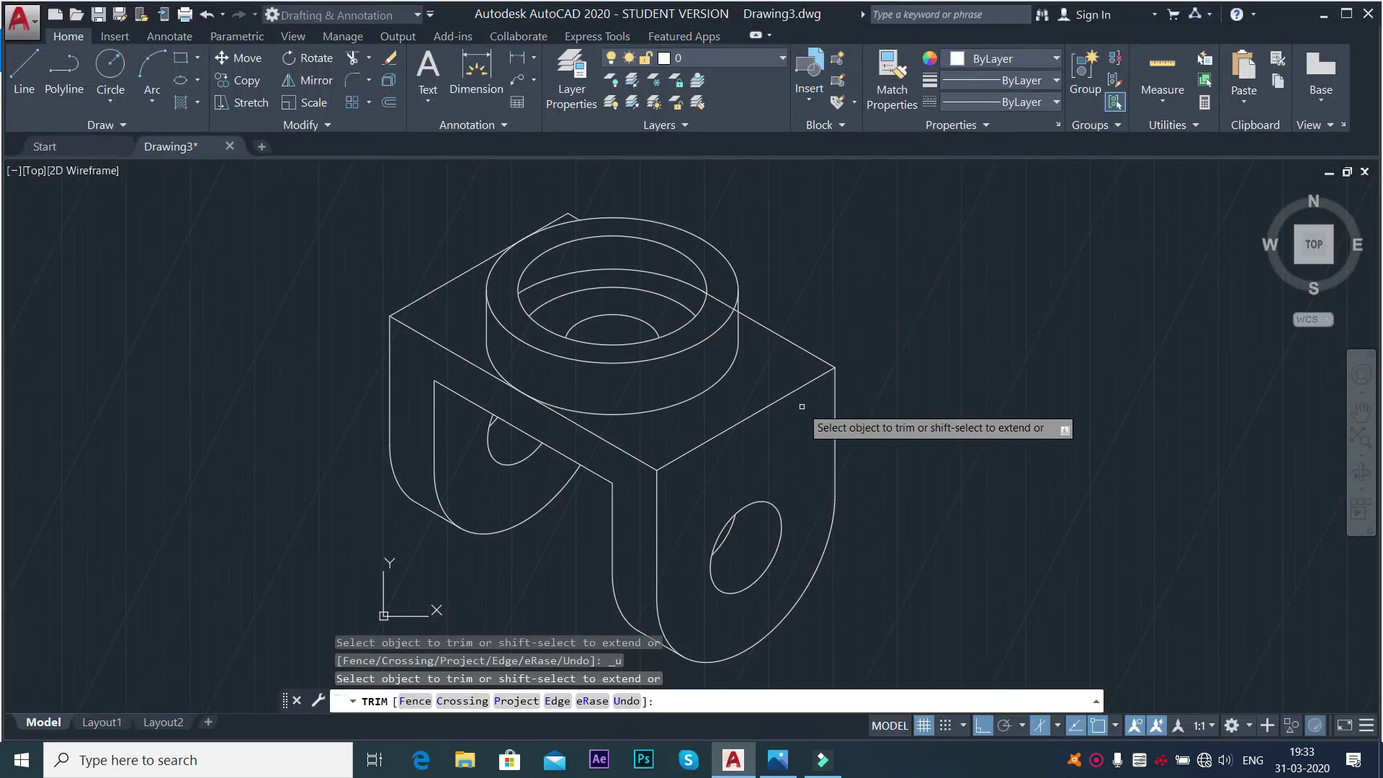
pyautogui.hotkey('alt', 'Tab')
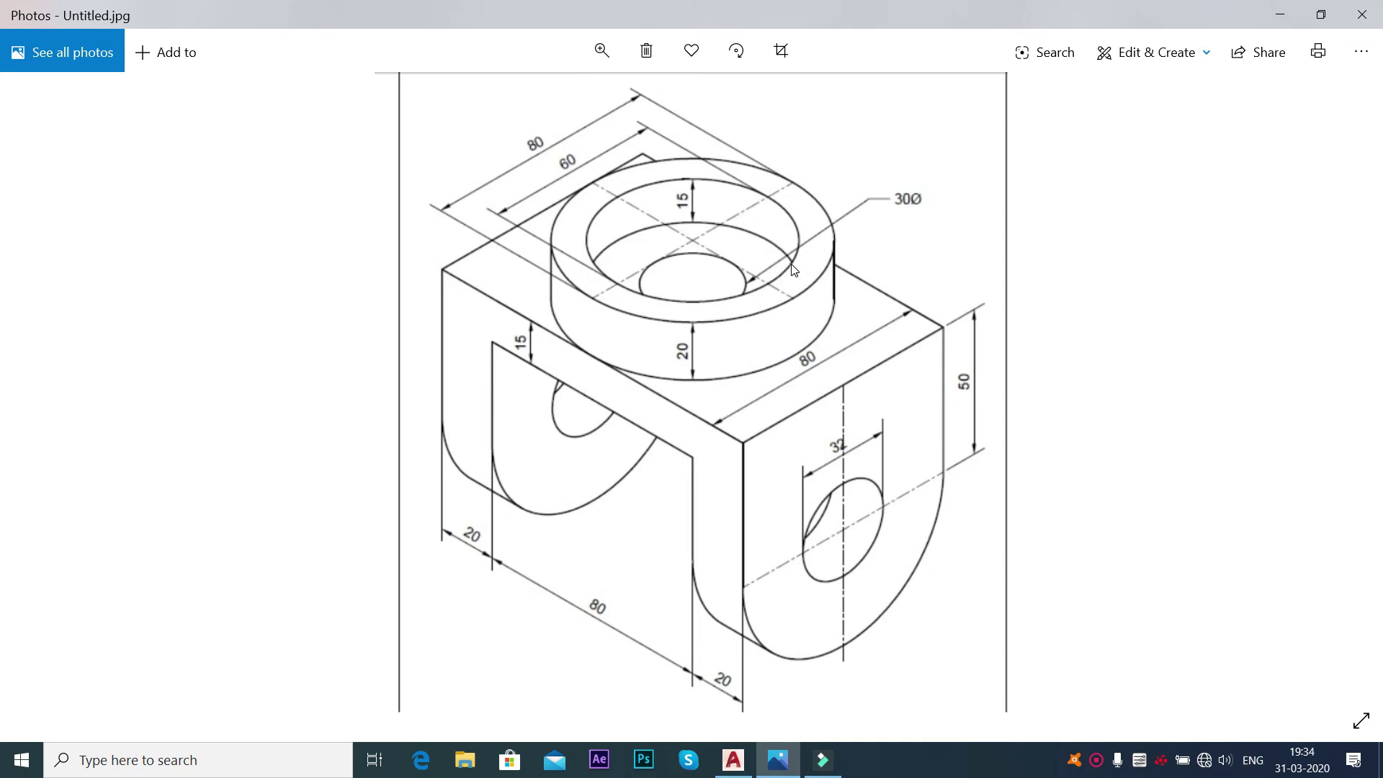
pyautogui.hotkey('alt', 'Tab')
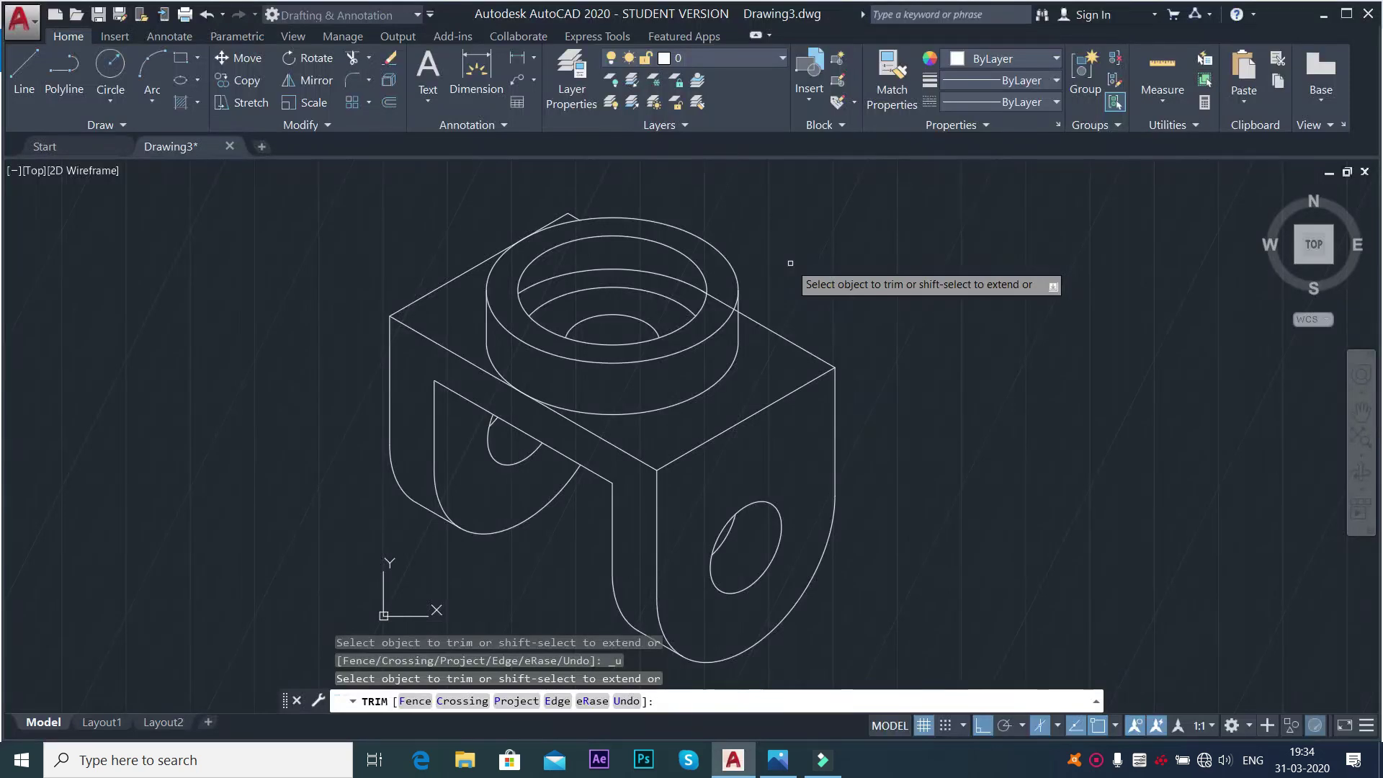
pyautogui.click(689, 285)
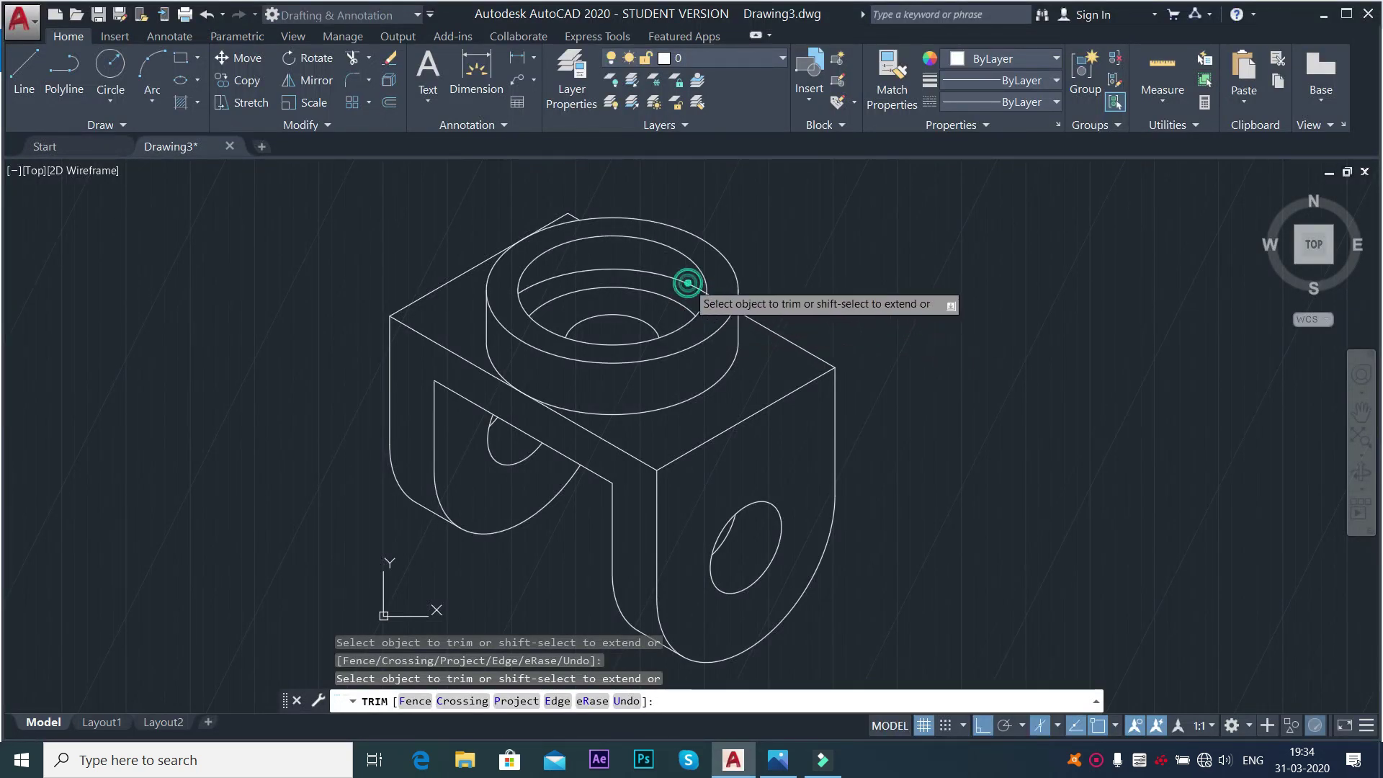
pyautogui.press('Escape')
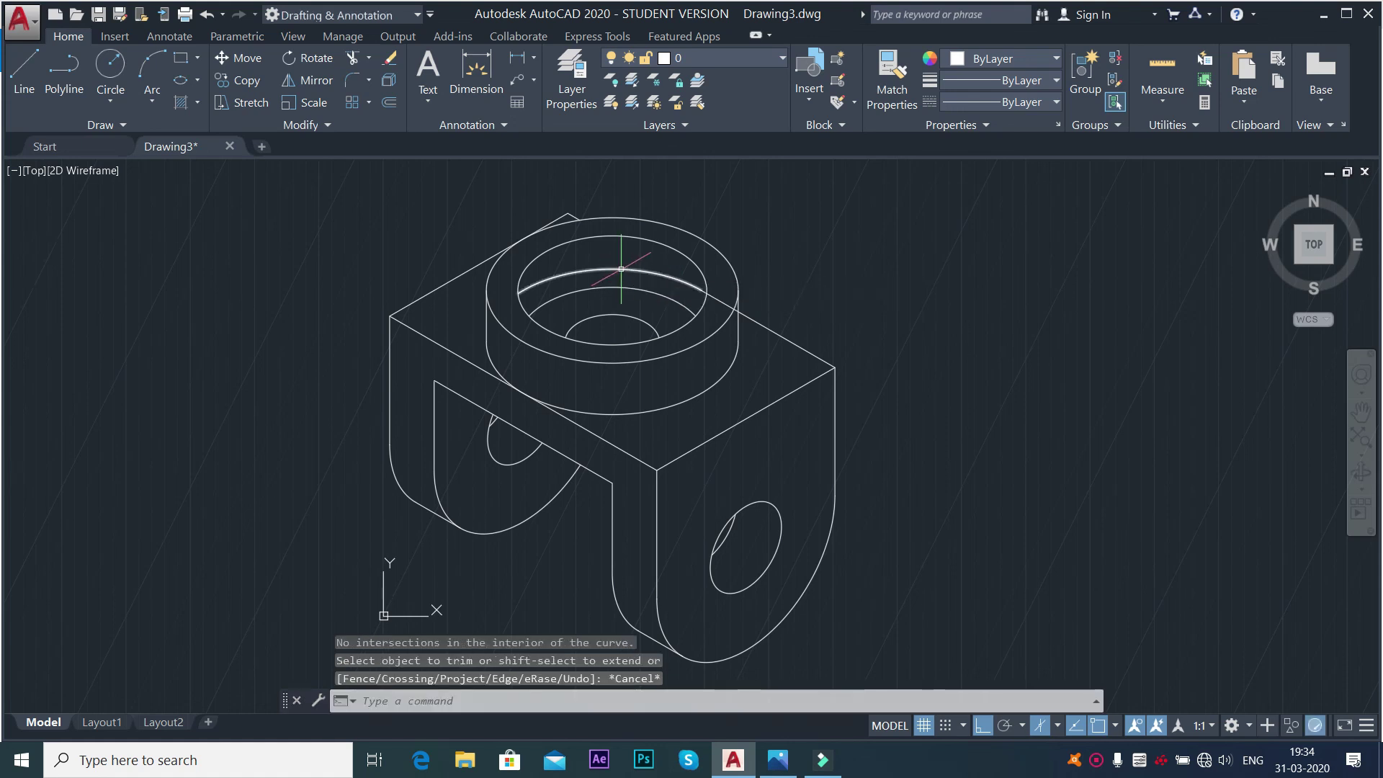
pyautogui.click(621, 269)
pyautogui.press('Delete')
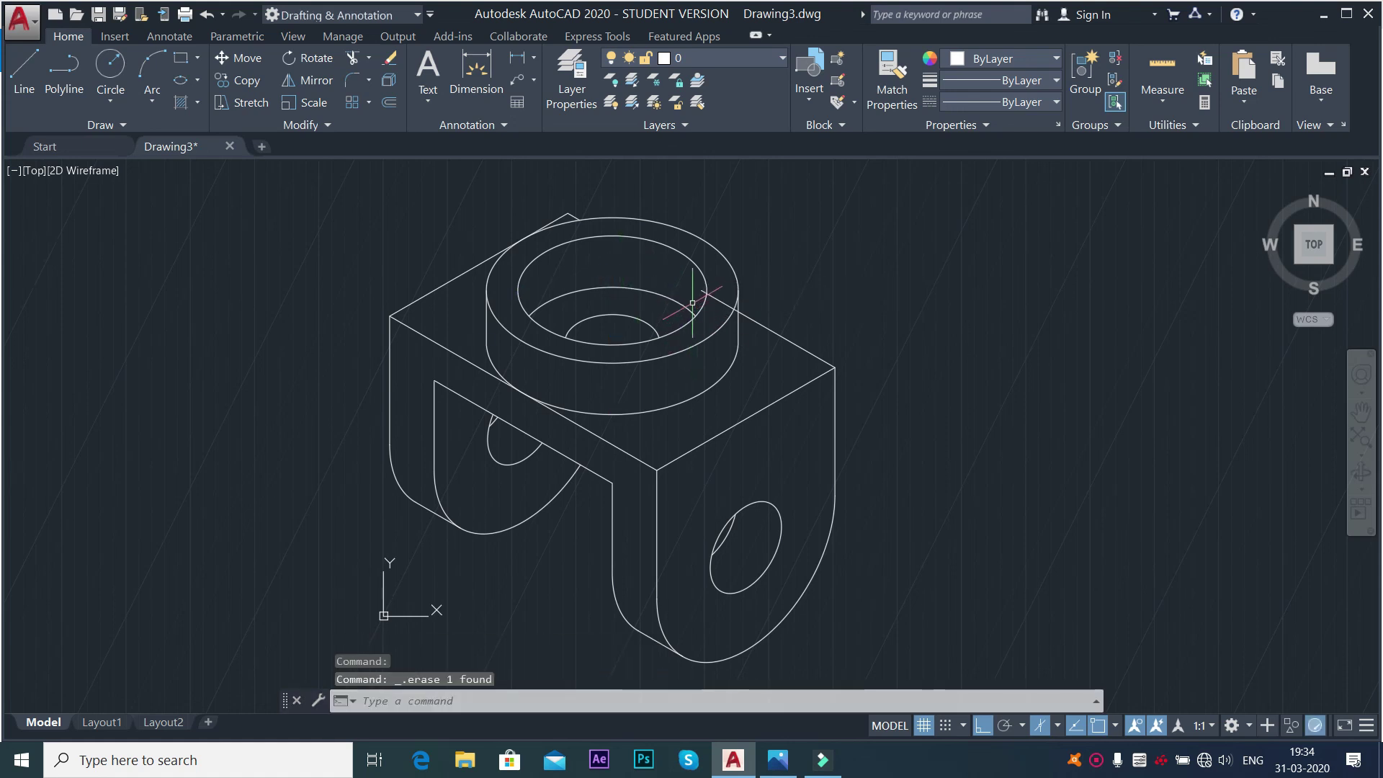
# Trim the remaining piece of the top face's rear edge that crosses the boss's ring, and end the Trim command.
pyautogui.scroll(2, 693, 303)
pyautogui.write('TR')
pyautogui.press('Return')
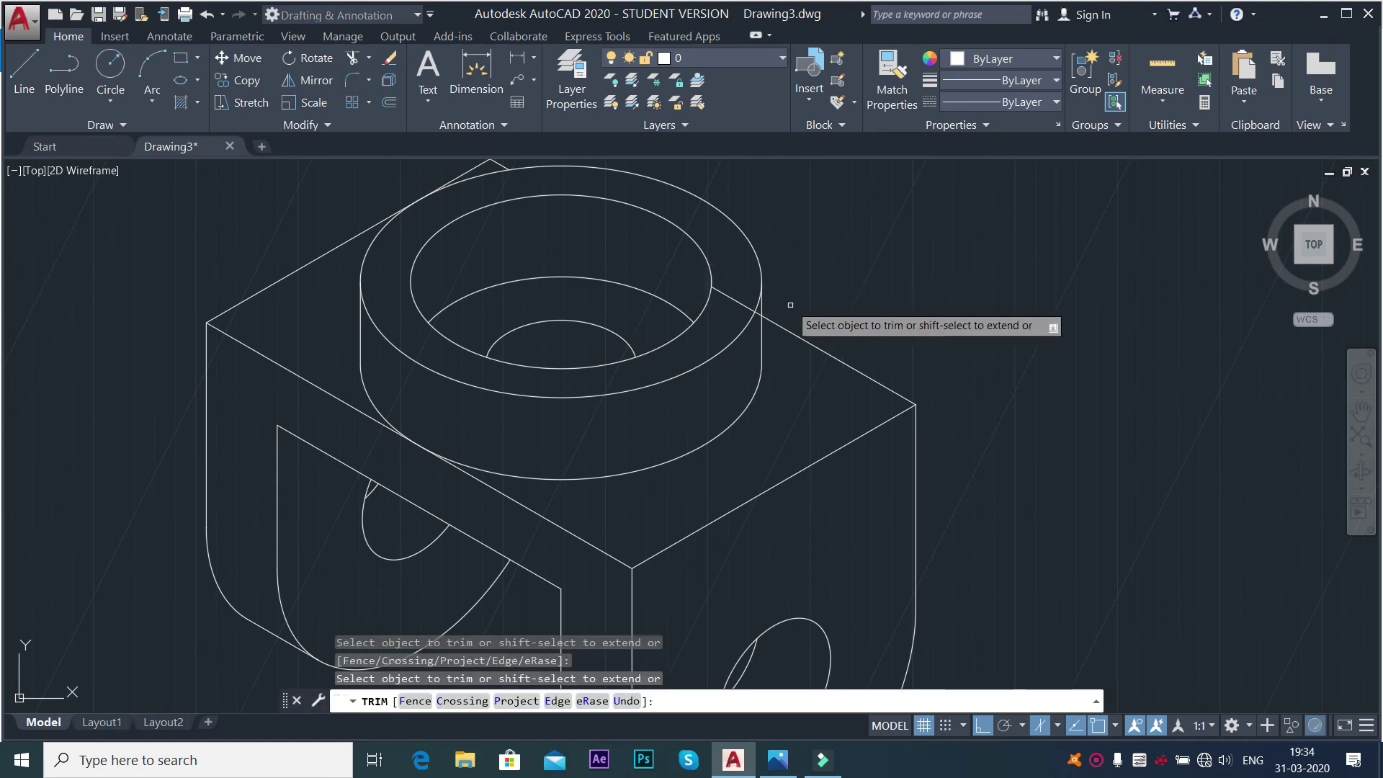
pyautogui.click(735, 300)
pyautogui.scroll(5, 767, 318)
pyautogui.scroll(-5, 793, 374)
pyautogui.scroll(-3, 803, 397)
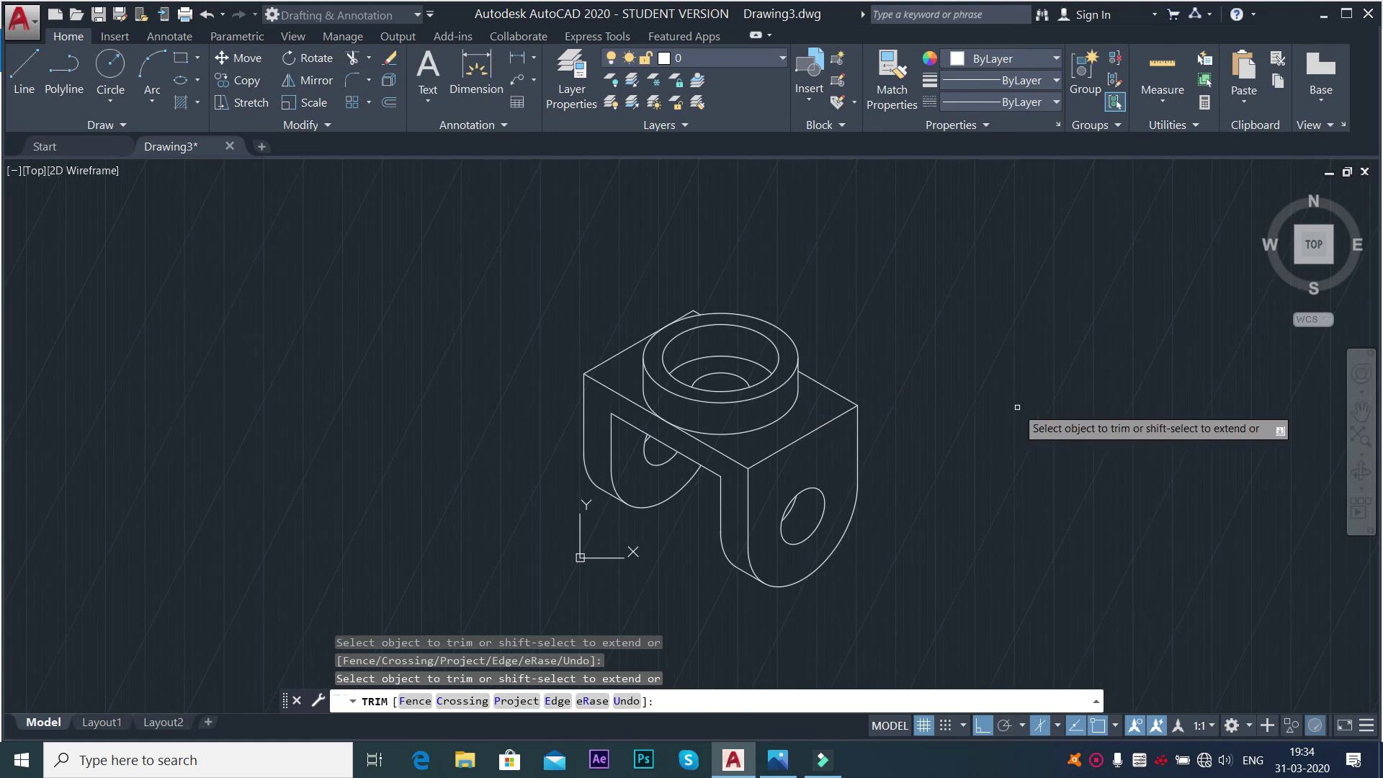
pyautogui.scroll(2, 1010, 404)
pyautogui.rightClick(805, 277)
pyautogui.click(831, 285)
pyautogui.scroll(-2, 821, 449)
pyautogui.scroll(2, 821, 449)
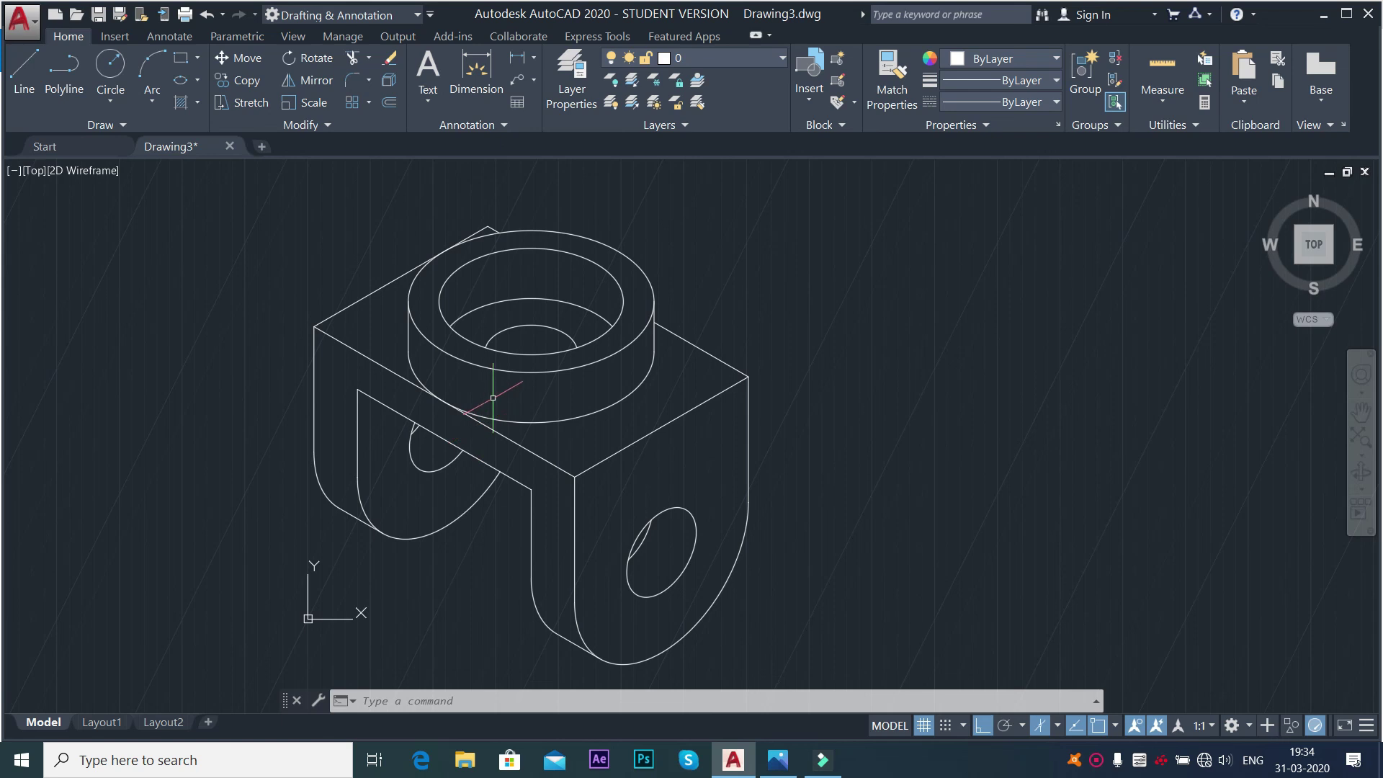
# Start an ellipse using the Axis, End method.
pyautogui.click(197, 81)
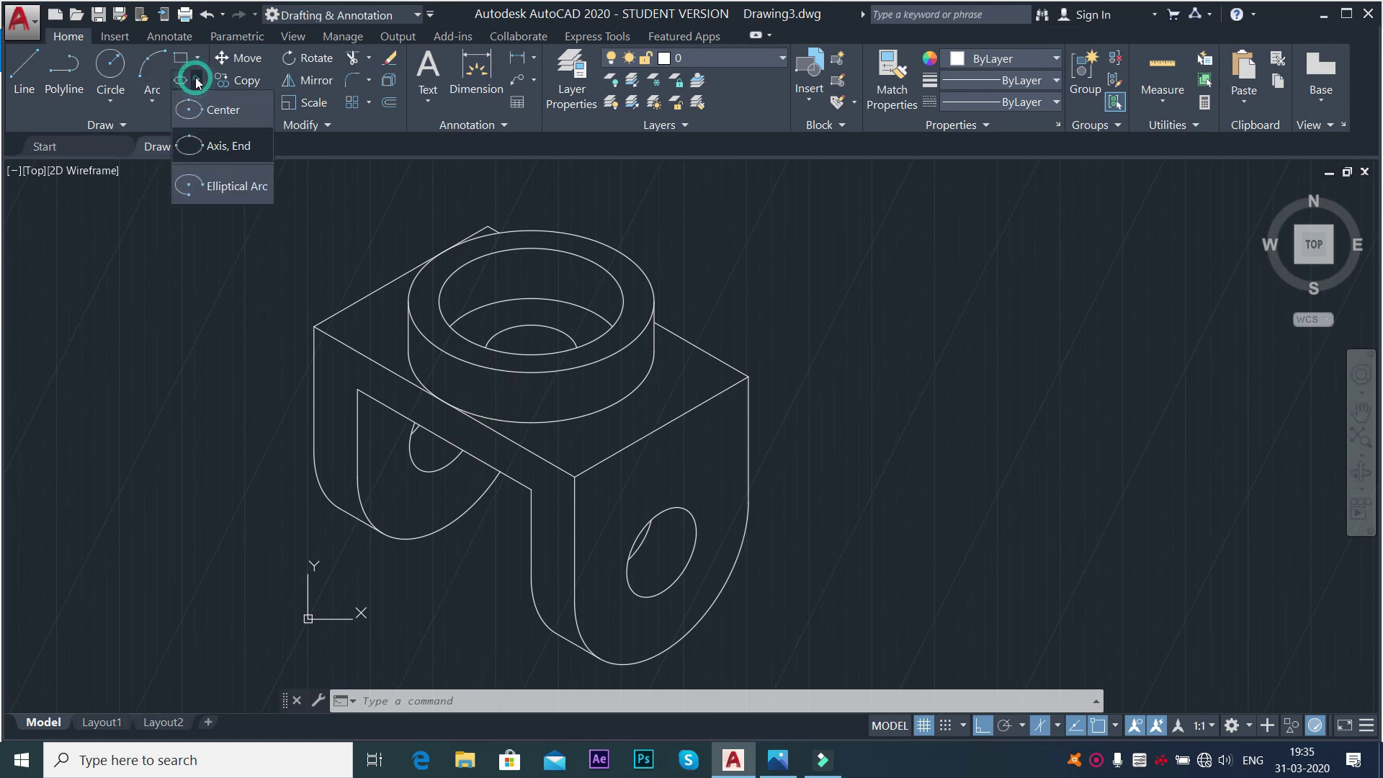
pyautogui.click(213, 147)
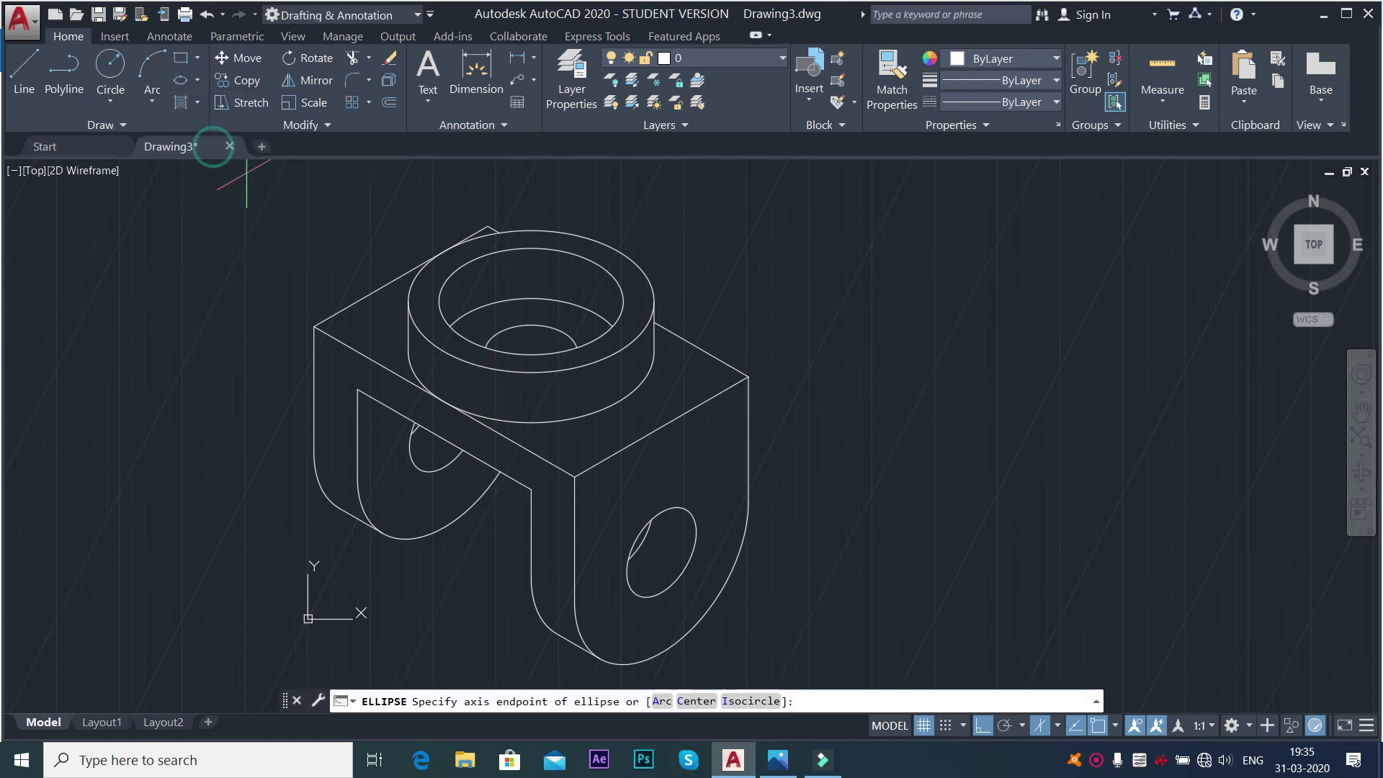